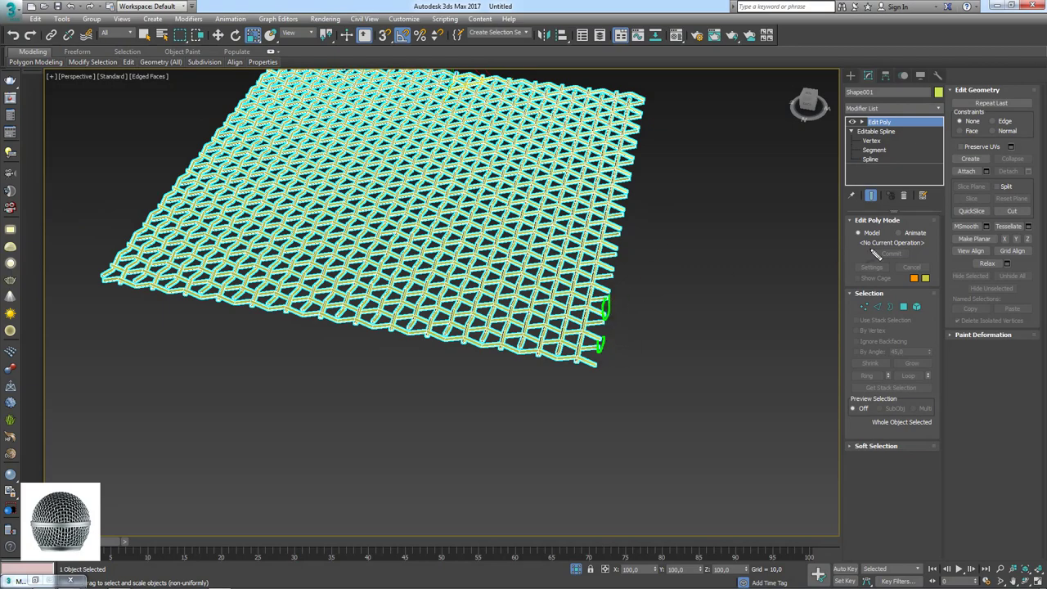
Step: Enter Polygon mode on the Edit Poly and bring the lattice edge into close view
left_click(905, 306)
middle_click_drag(711, 301, 612, 303, "alt")
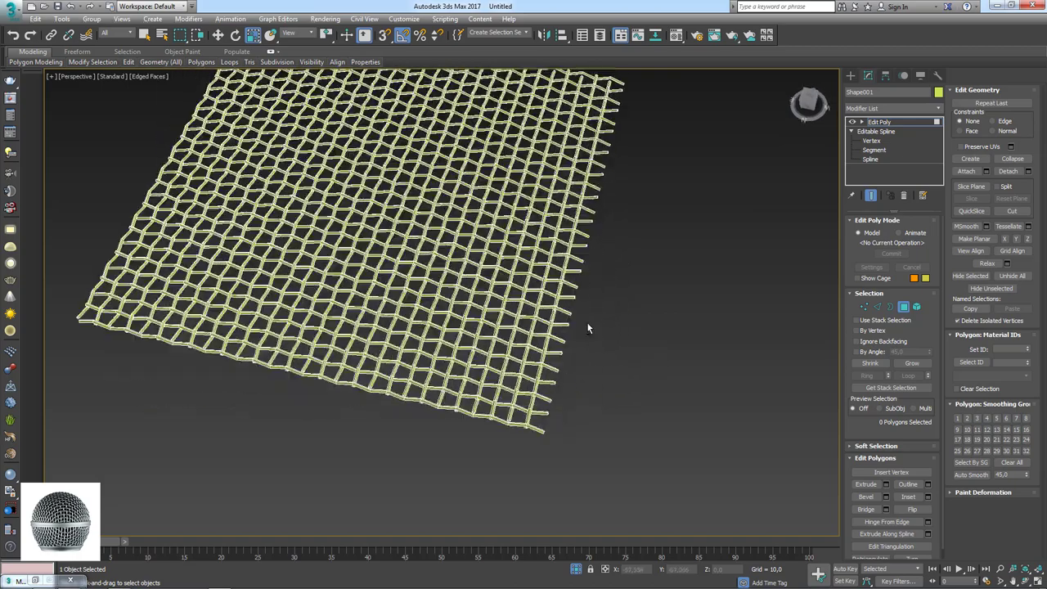
middle_click_drag(647, 361, 573, 311, "alt")
scroll(540, 384, "up", 3)
scroll(531, 413, "down", 5)
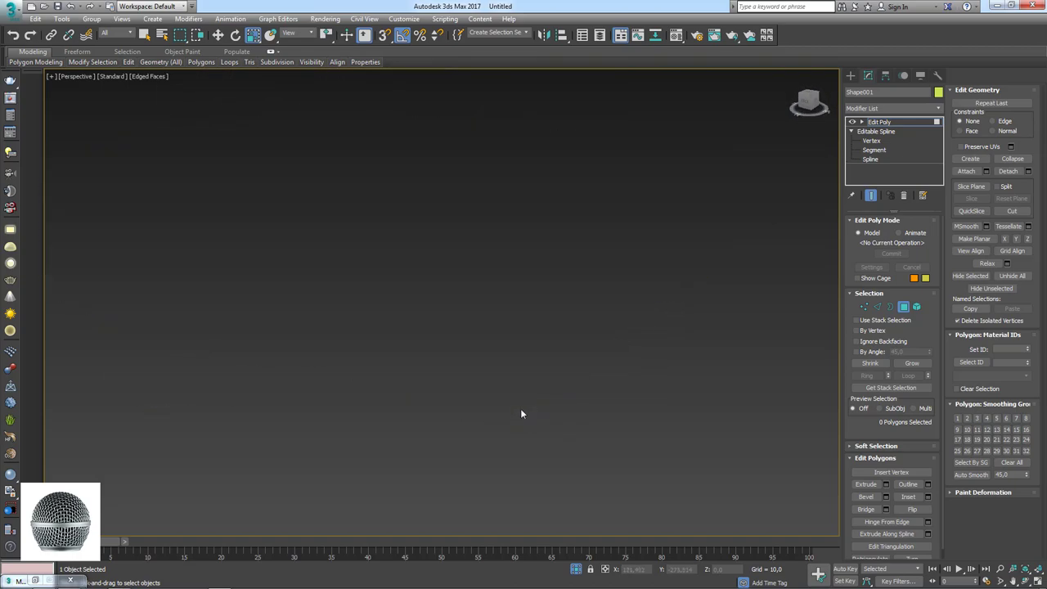
scroll(521, 408, "up", 4)
middle_click_drag(520, 408, 515, 406, "alt")
scroll(515, 406, "up", 4)
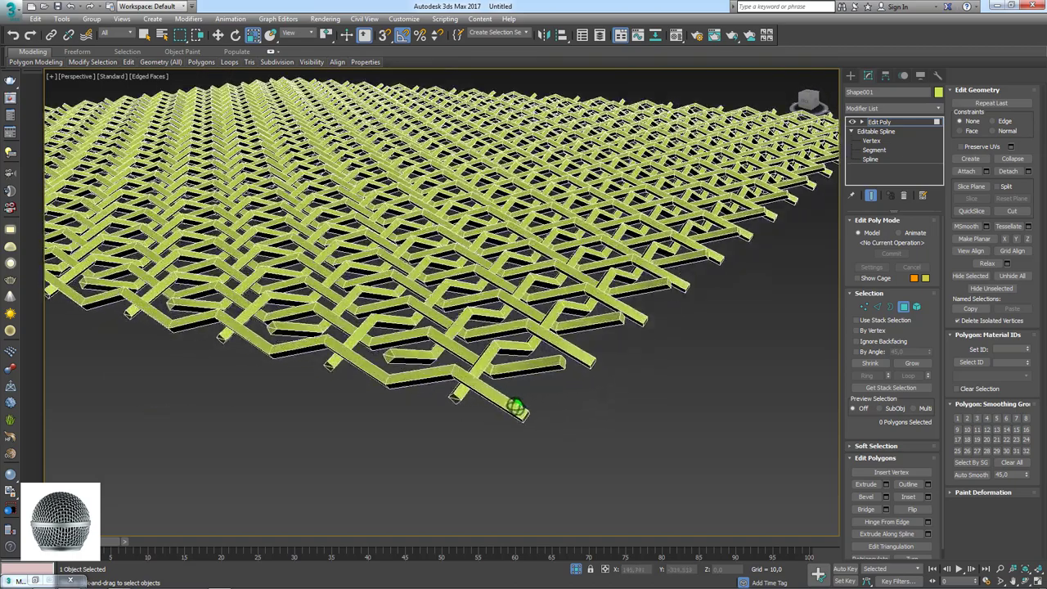
Step: Select the square end faces of several lattice bars along the mesh edge
left_click(503, 411)
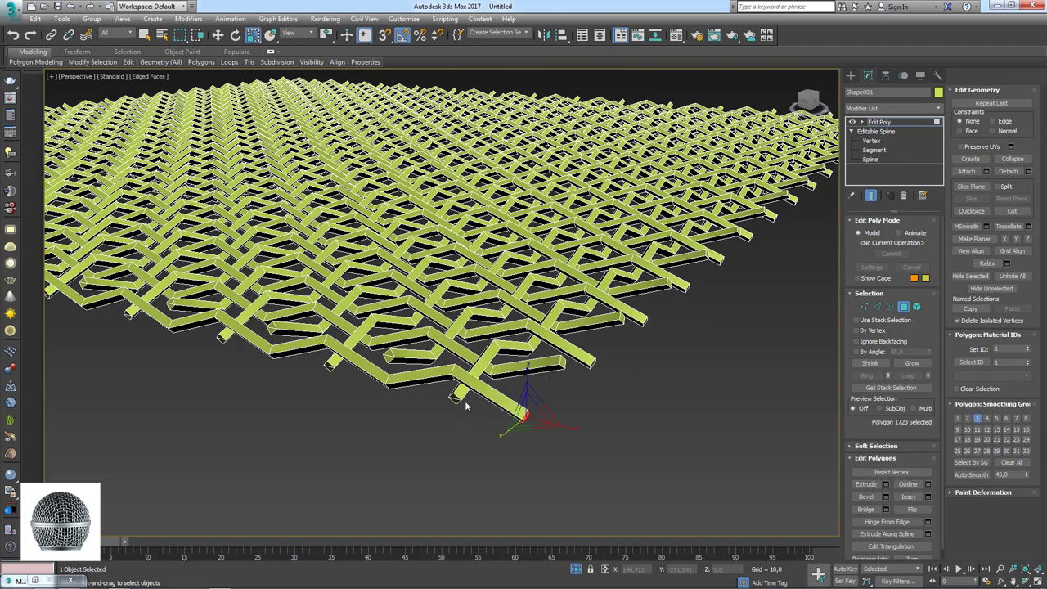
middle_click_drag(495, 413, 470, 425, "alt")
left_click_drag(436, 398, 429, 373)
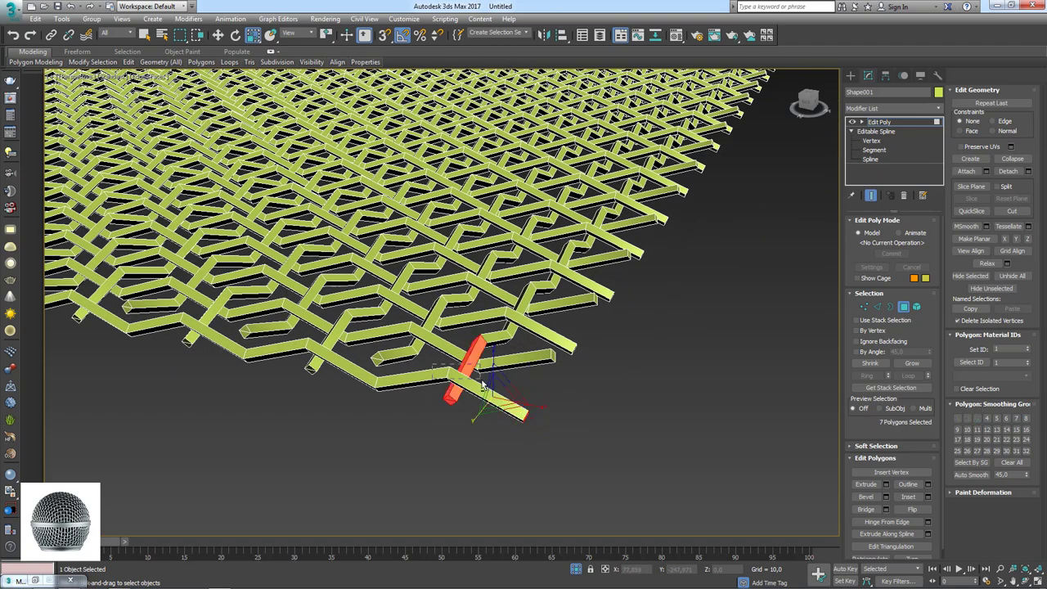
scroll(478, 389, "down", 15)
scroll(464, 399, "up", 6)
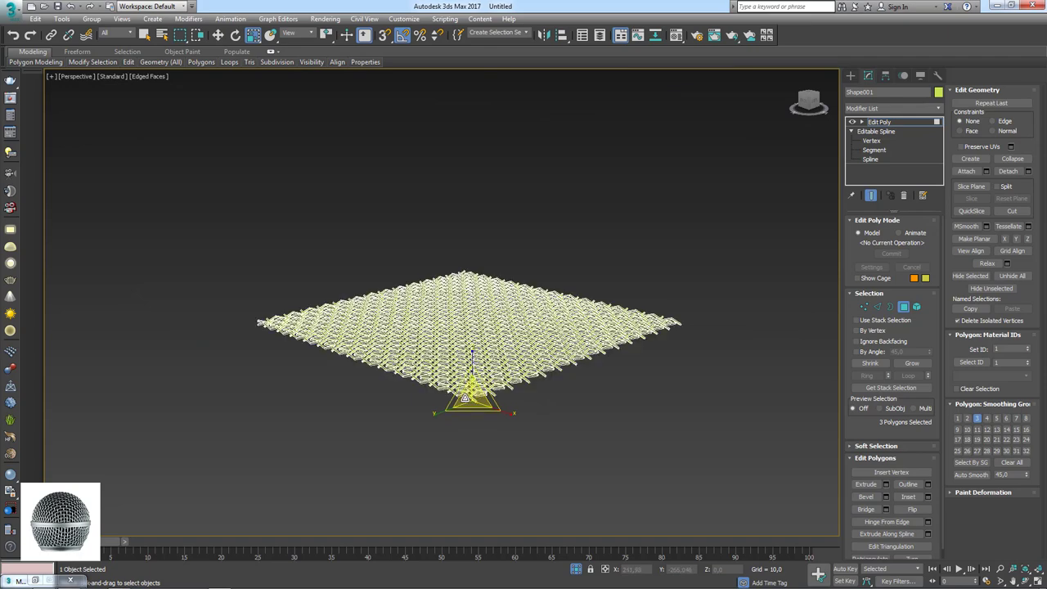
scroll(465, 397, "up", 8)
mouse_move(498, 369)
middle_mouse_down("alt")
mouse_move(292, 283)
mouse_move(336, 305)
mouse_move(330, 313)
middle_mouse_up("alt")
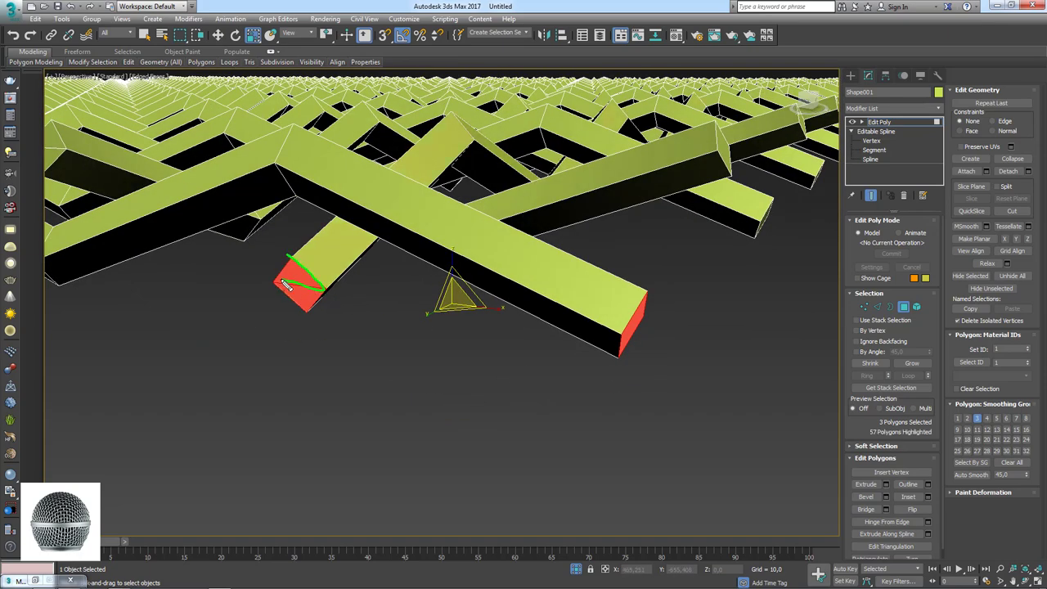
key("Escape")
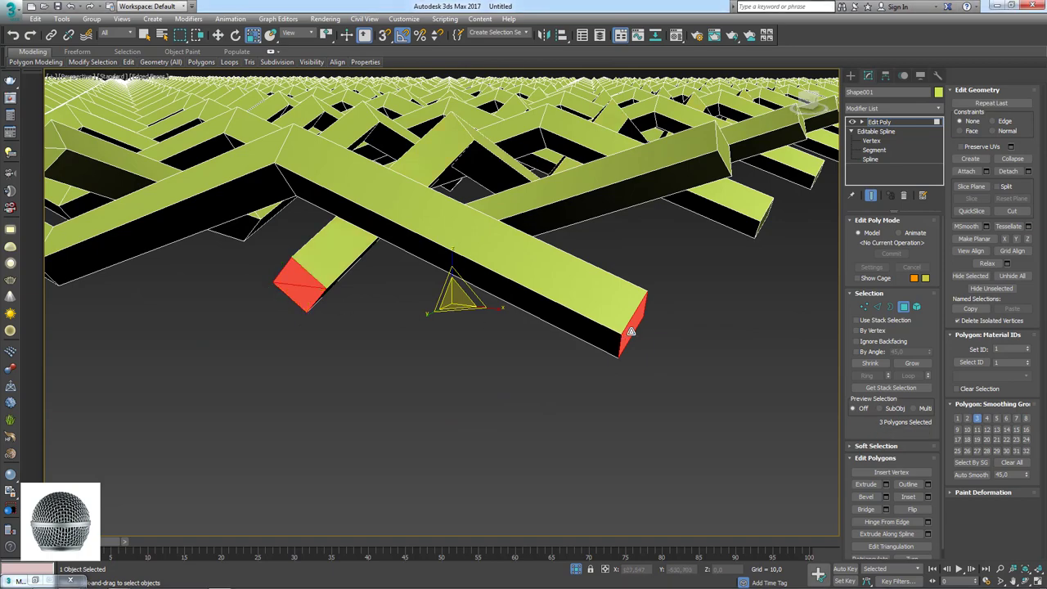
left_click_drag(620, 326, 646, 297)
key("Escape")
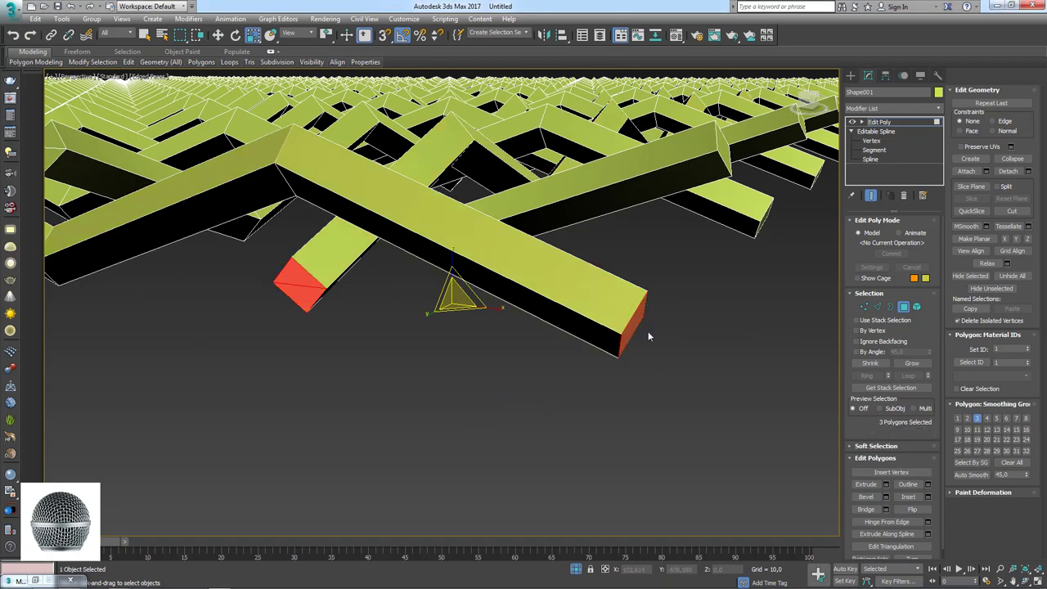
scroll(647, 331, "down", 10)
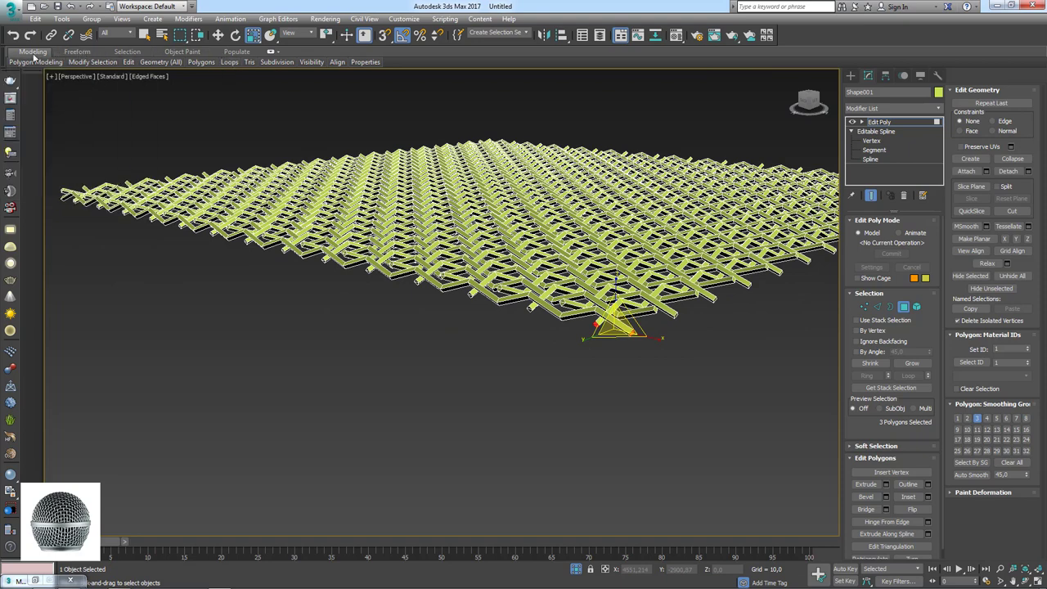
Step: Use Modify Selection > Similar to grow the selection to all 171 bar-end polygons
left_click(131, 56)
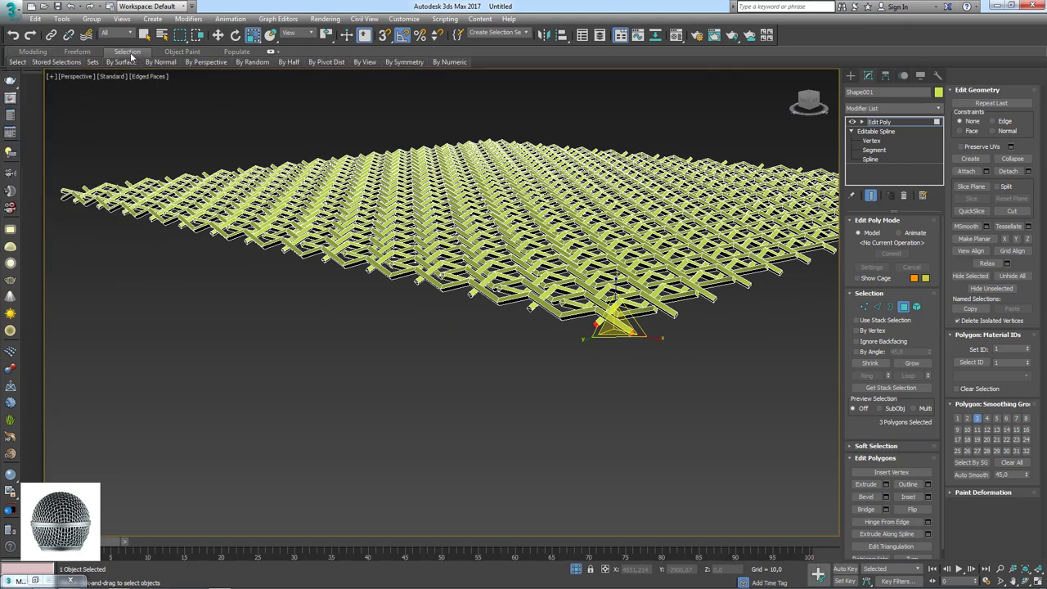
left_click(311, 62)
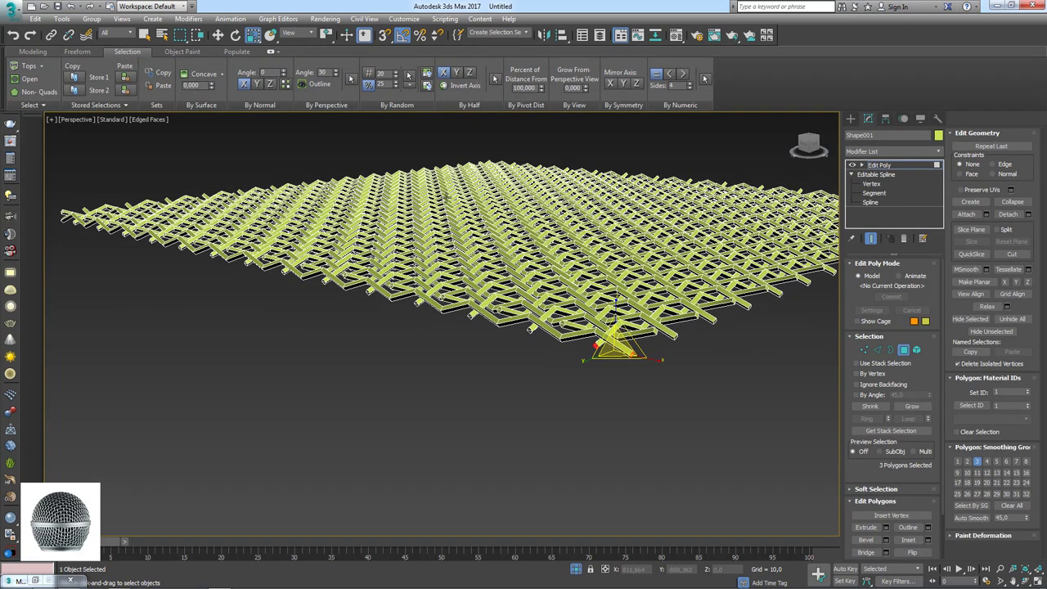
left_click(32, 51)
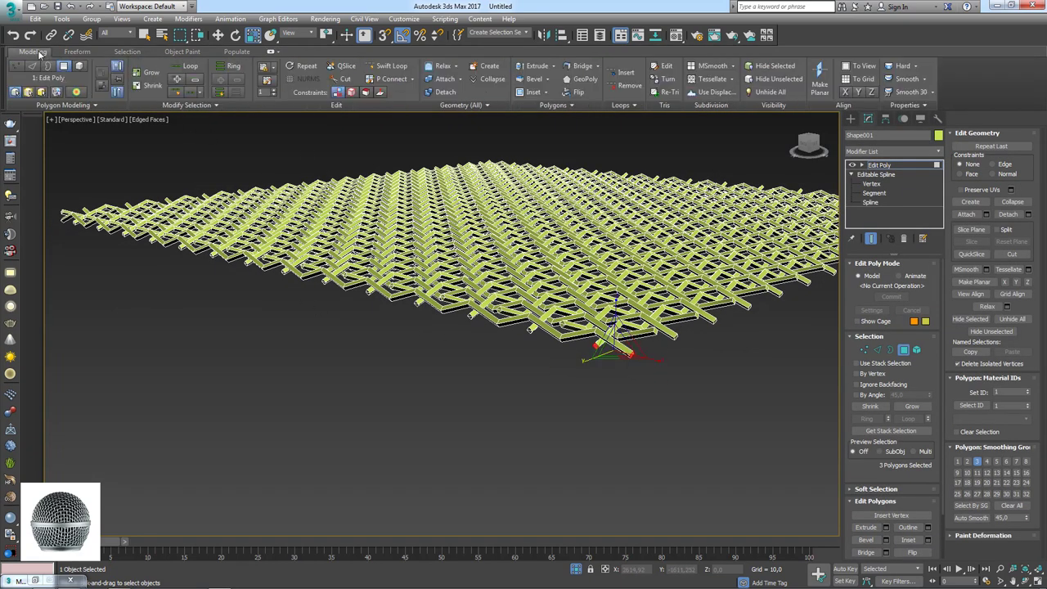
left_click(195, 107)
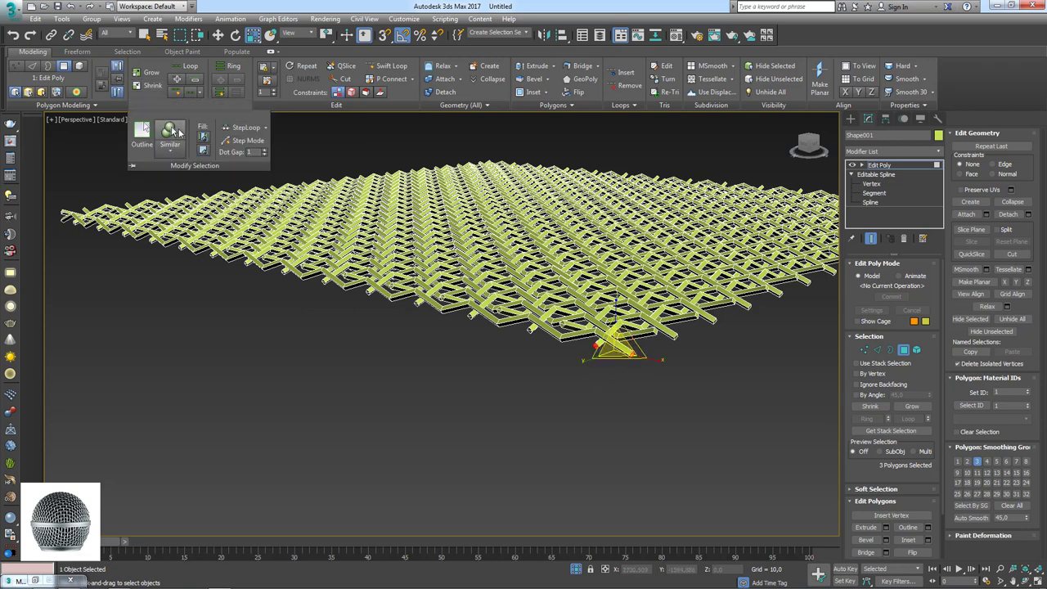
left_click(169, 131)
middle_click_drag(690, 369, 464, 393, "alt")
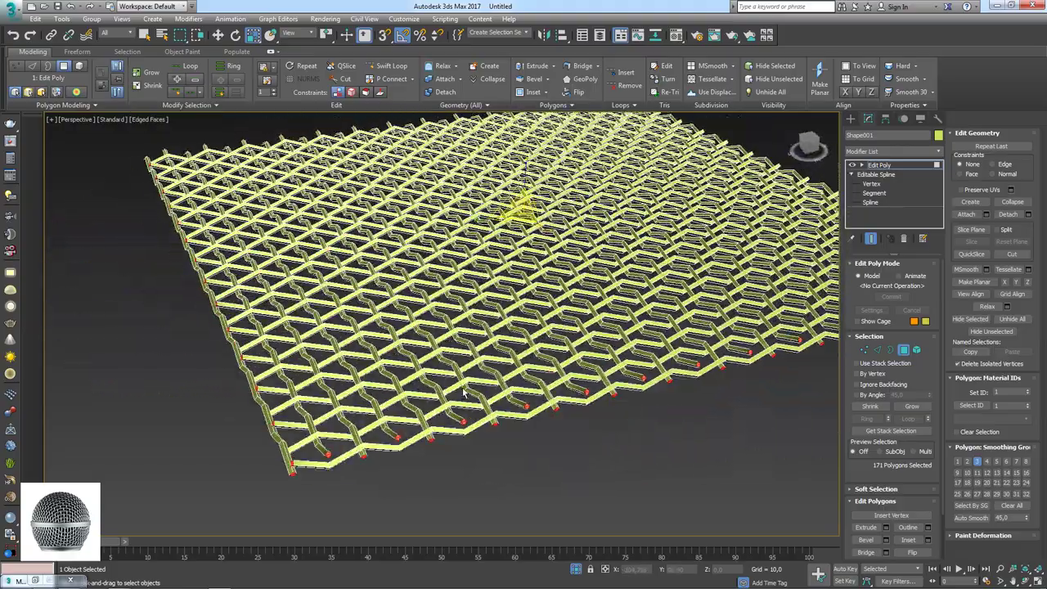
Step: Deselect, visit the Editable Spline level accepting the warning, then return to Edit Poly
left_click(505, 428)
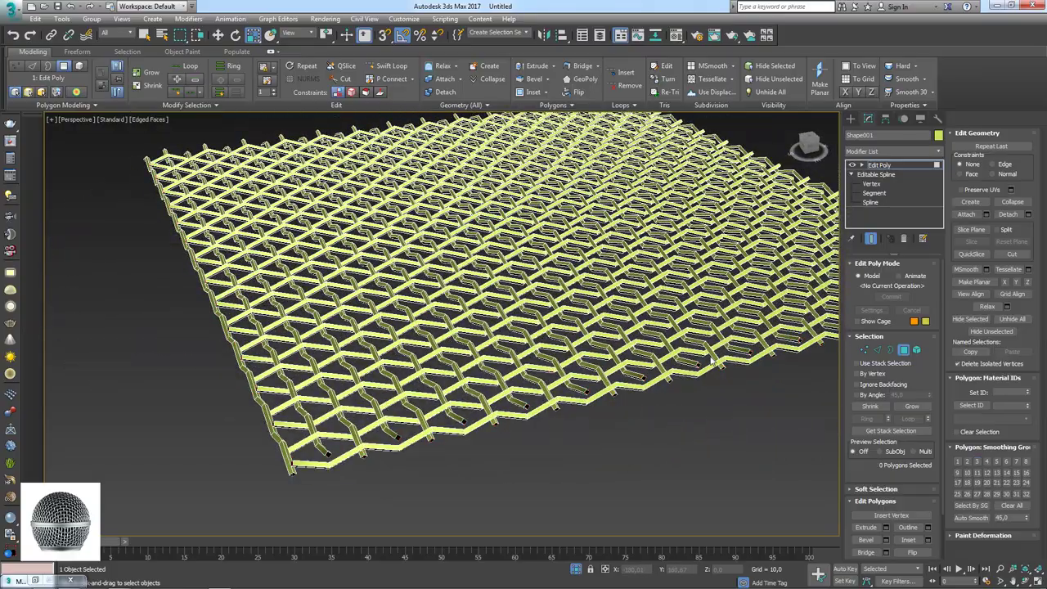
left_click(880, 175)
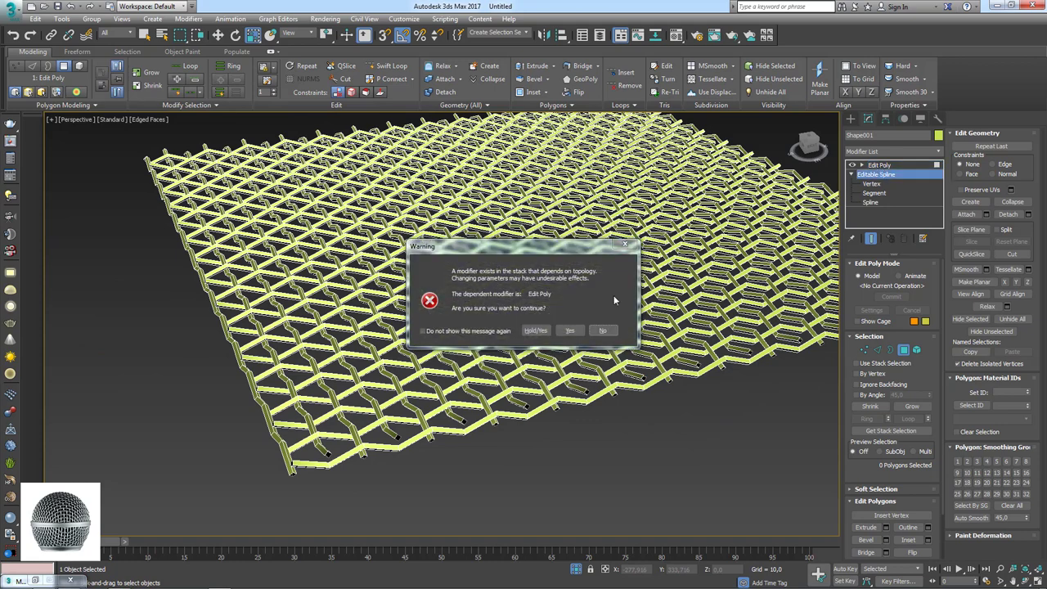
left_click(583, 325)
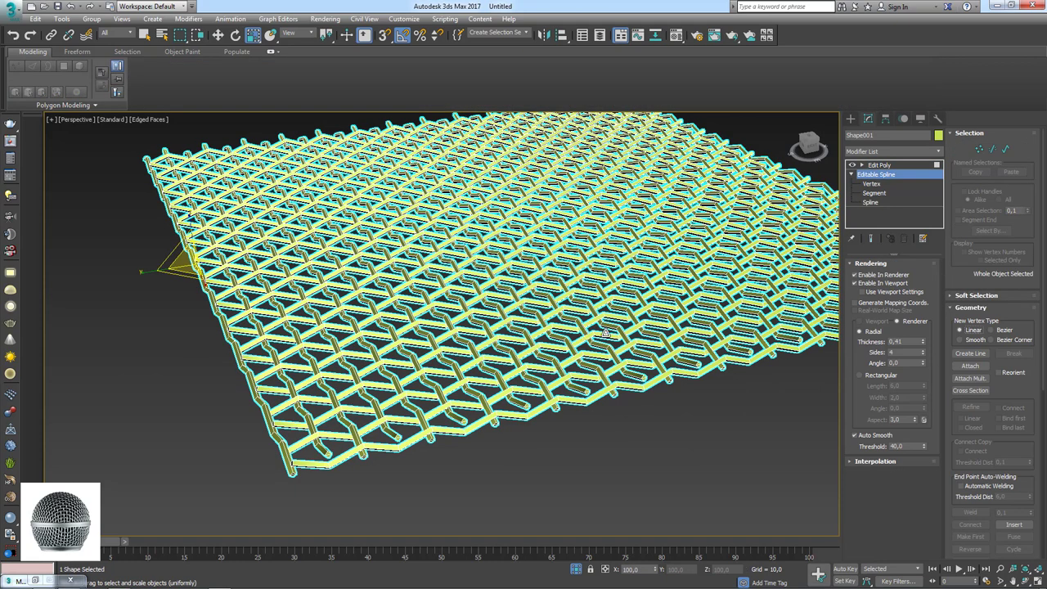
left_click(882, 166)
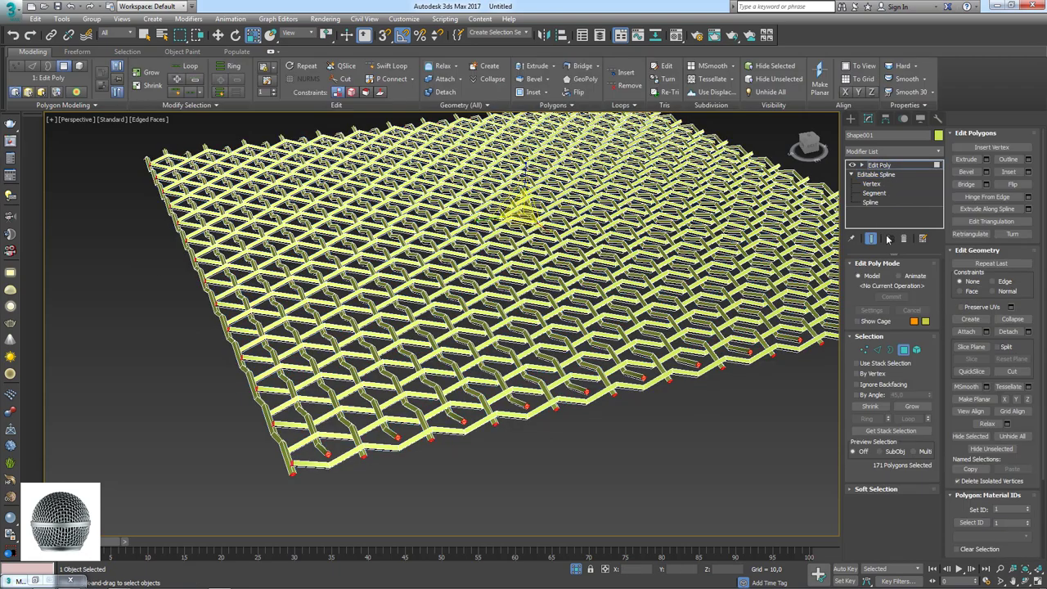
middle_click_drag(542, 229, 593, 314, "alt")
left_click(593, 314)
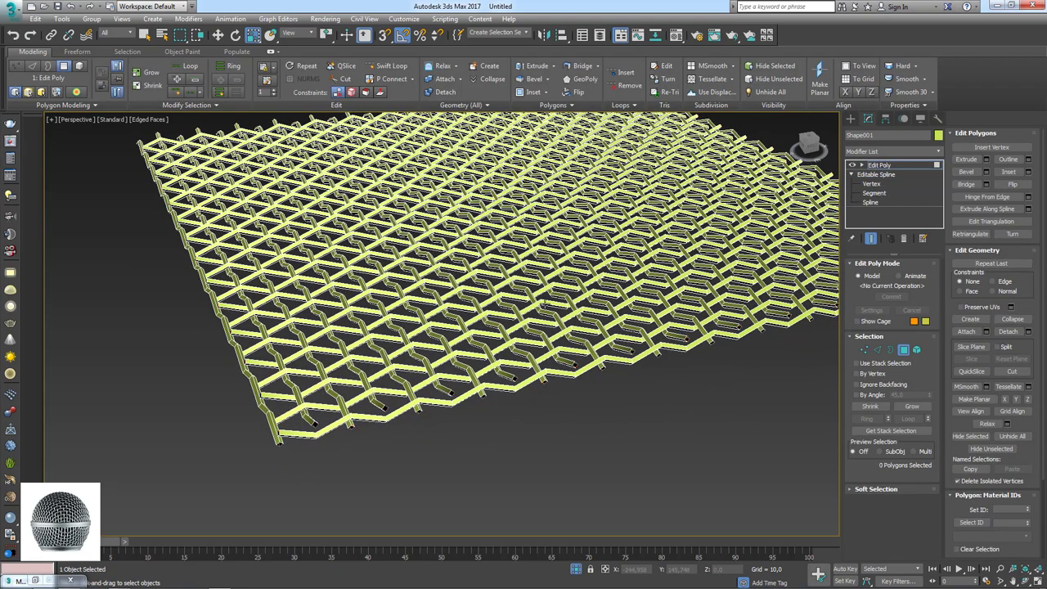
Step: Convert the lattice to a single Editable Poly
right_click(539, 248)
mouse_move(564, 356)
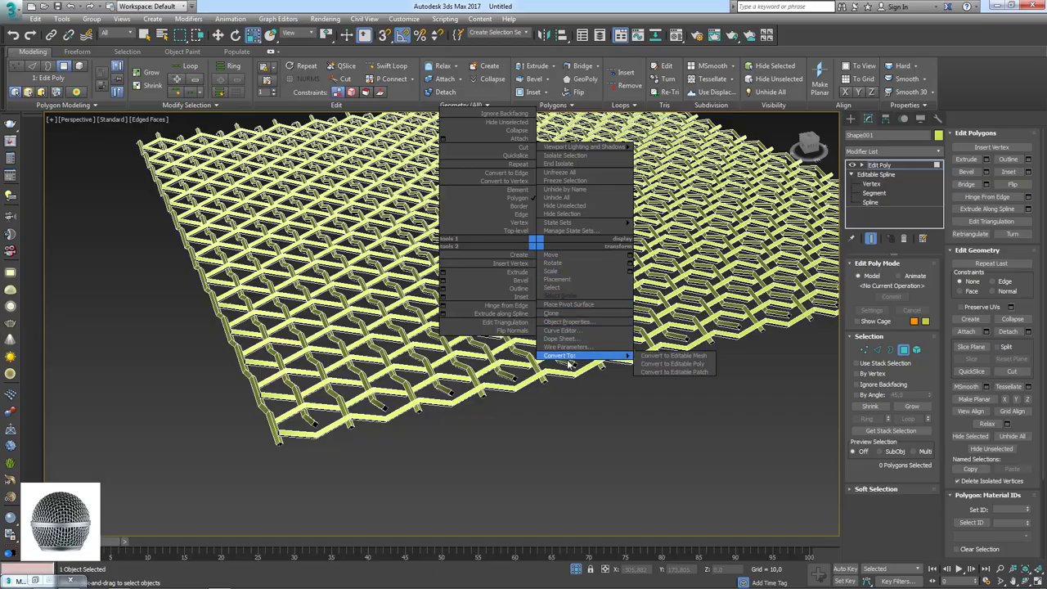
left_click(663, 364)
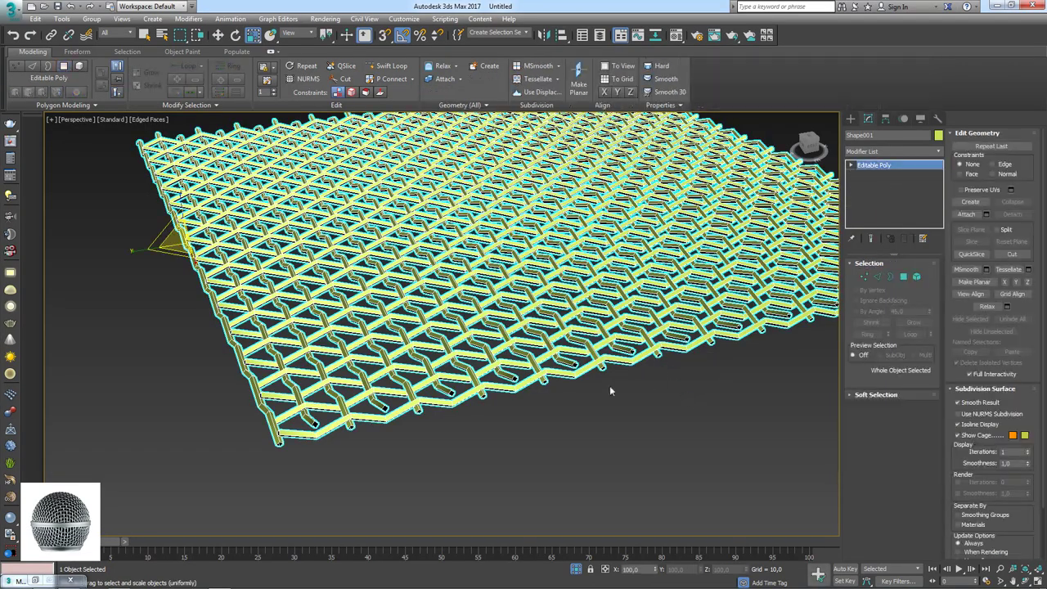
mouse_move(433, 346)
middle_mouse_down("alt")
mouse_move(526, 381)
mouse_move(495, 409)
mouse_move(530, 402)
middle_mouse_up("alt")
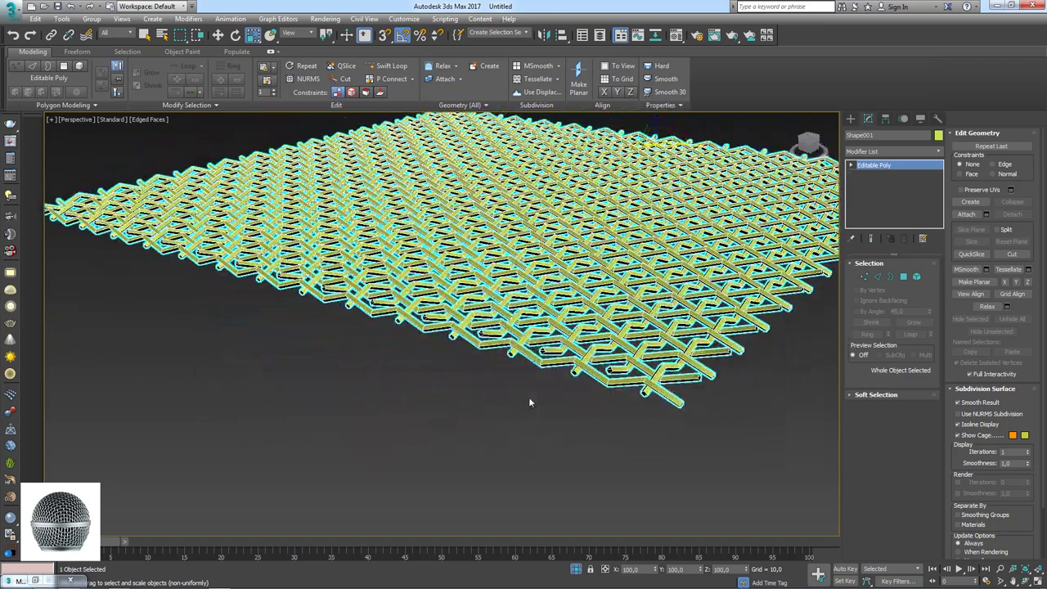
scroll(428, 303, "down", 2)
scroll(427, 304, "down", 3)
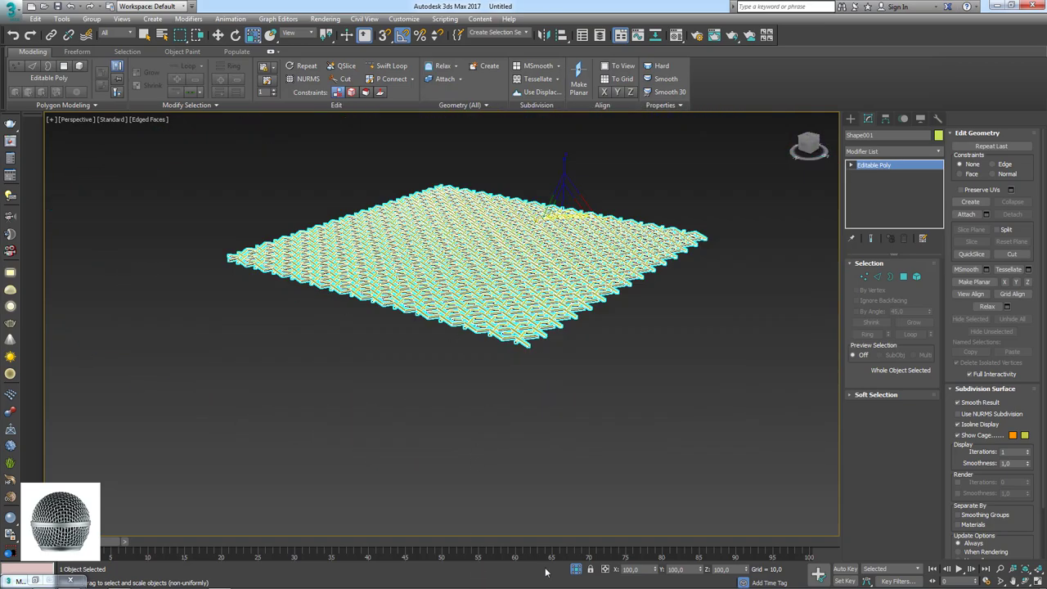
Step: Select the grid plane and lower it along its vertical axis
mouse_move(597, 376)
middle_mouse_down("alt")
mouse_move(599, 404)
mouse_move(572, 360)
middle_mouse_up("alt")
left_click(570, 393)
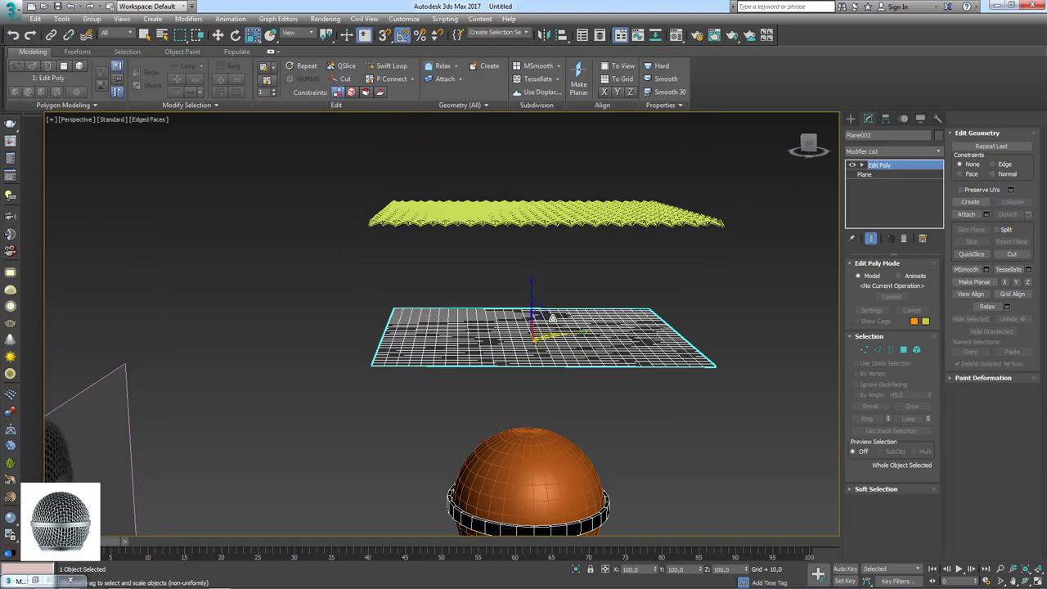
key("w")
mouse_move(532, 294)
left_mouse_down()
mouse_move(528, 406)
mouse_move(530, 347)
left_mouse_up()
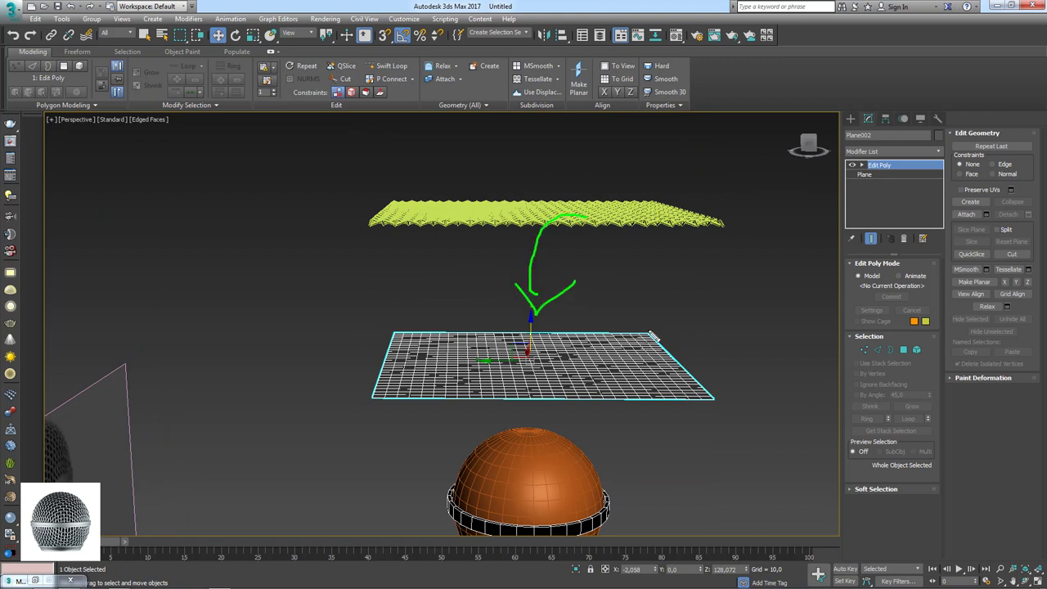
mouse_move(652, 336)
left_mouse_down()
mouse_move(528, 327)
mouse_move(393, 360)
mouse_move(626, 411)
mouse_move(721, 412)
left_mouse_up()
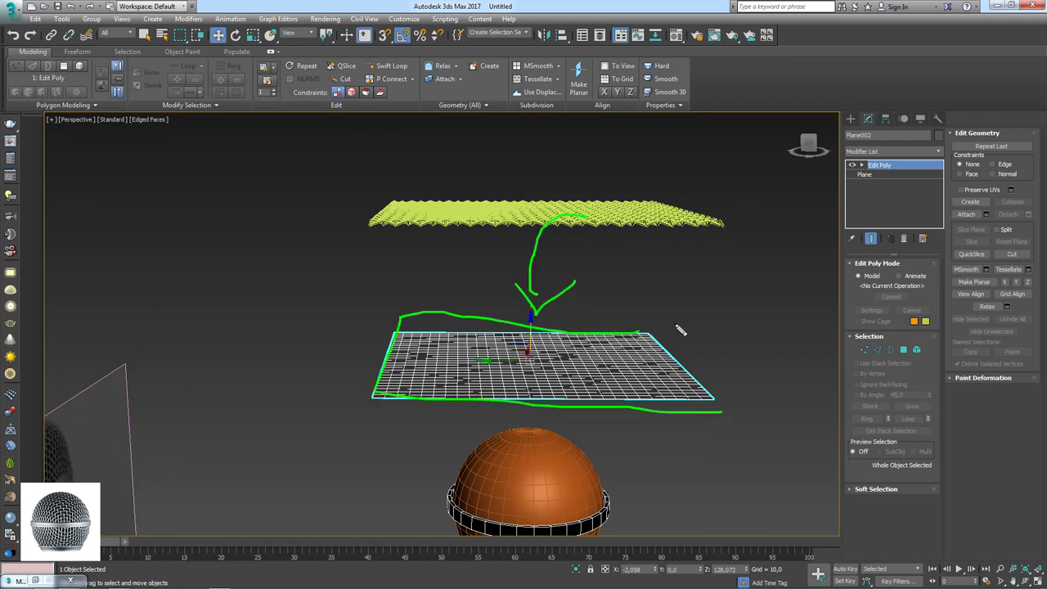
Step: Try dropping the plane onto the sphere, cancel that move, and show Standard Primitives
mouse_move(643, 299)
middle_mouse_down("alt")
mouse_move(658, 298)
mouse_move(654, 321)
mouse_move(648, 275)
mouse_move(622, 252)
mouse_move(636, 254)
middle_mouse_up("alt")
mouse_move(537, 196)
left_mouse_down()
mouse_move(542, 292)
mouse_move(548, 266)
mouse_move(557, 306)
left_mouse_up()
right_click(557, 306)
mouse_move(558, 304)
middle_mouse_down("alt")
mouse_move(575, 306)
mouse_move(554, 219)
middle_mouse_up("alt")
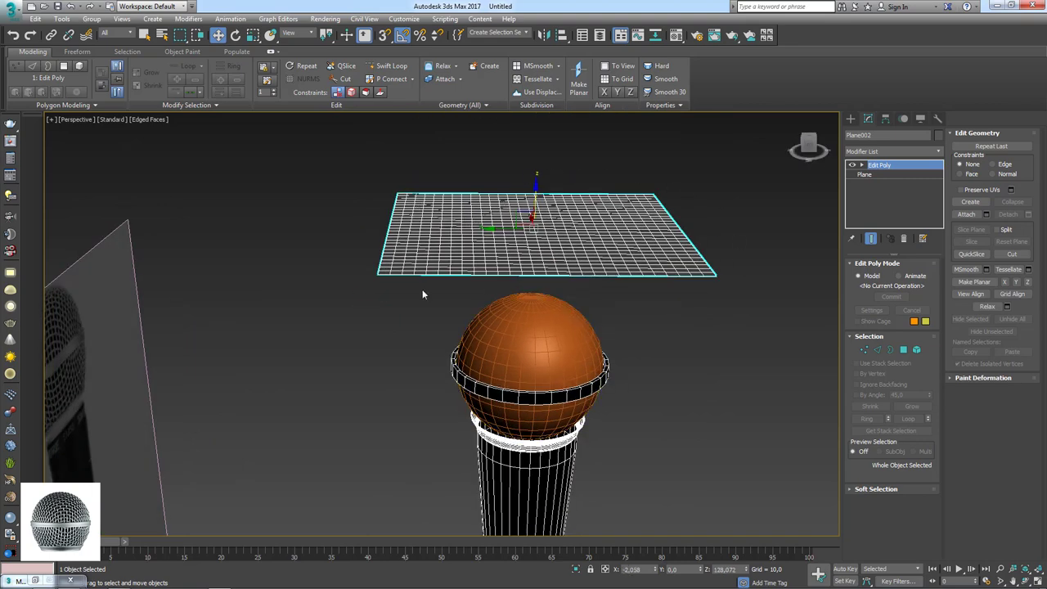
middle_click_drag(771, 237, 738, 271)
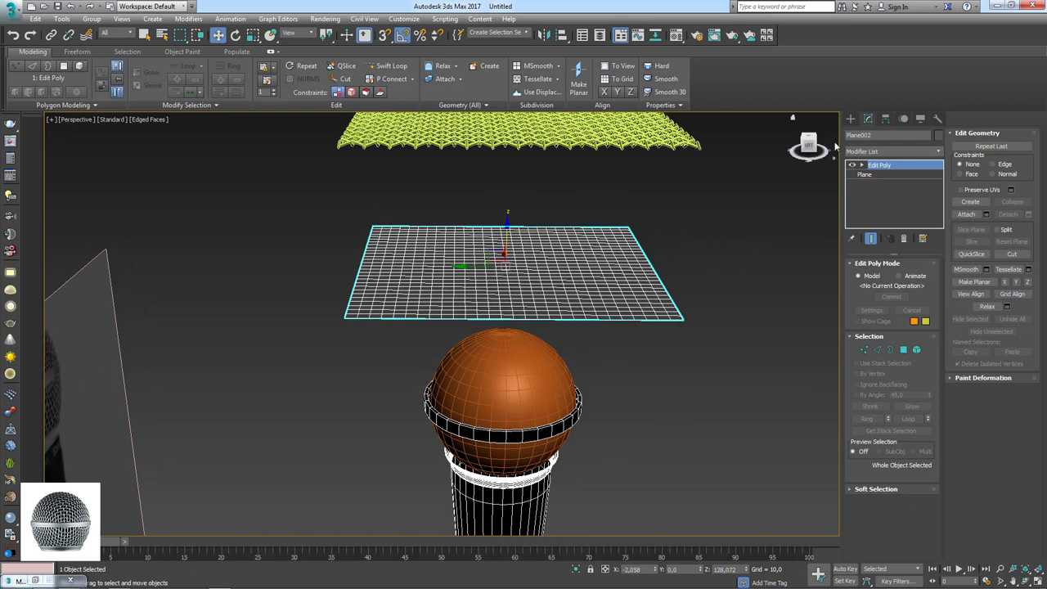
left_click(851, 119)
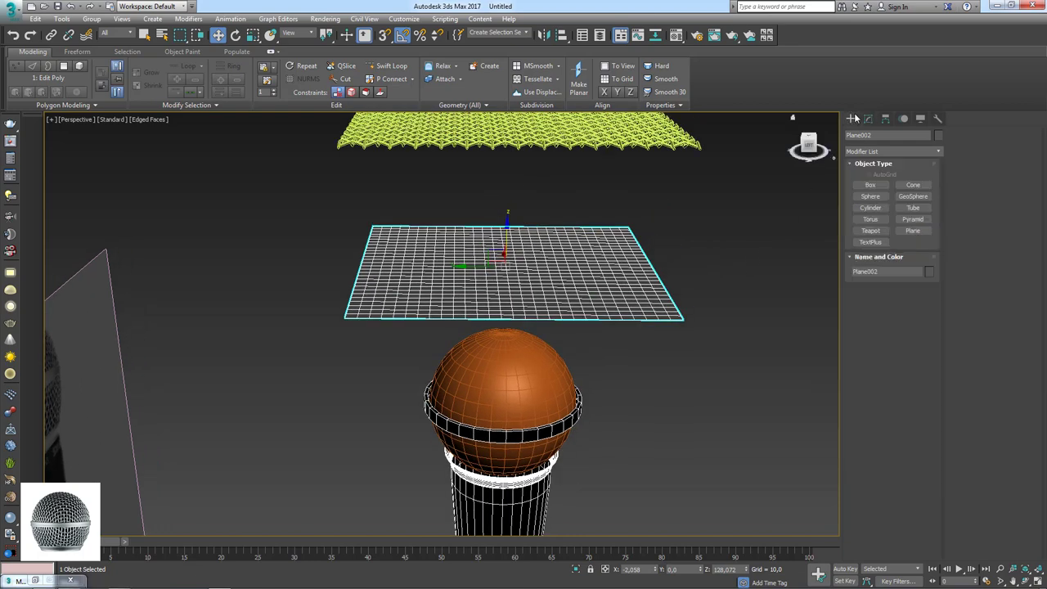
Step: Create a cylinder right of the microphone, radius 27.869 and height 42.415
left_click(870, 207)
scroll(526, 311, "down", 5)
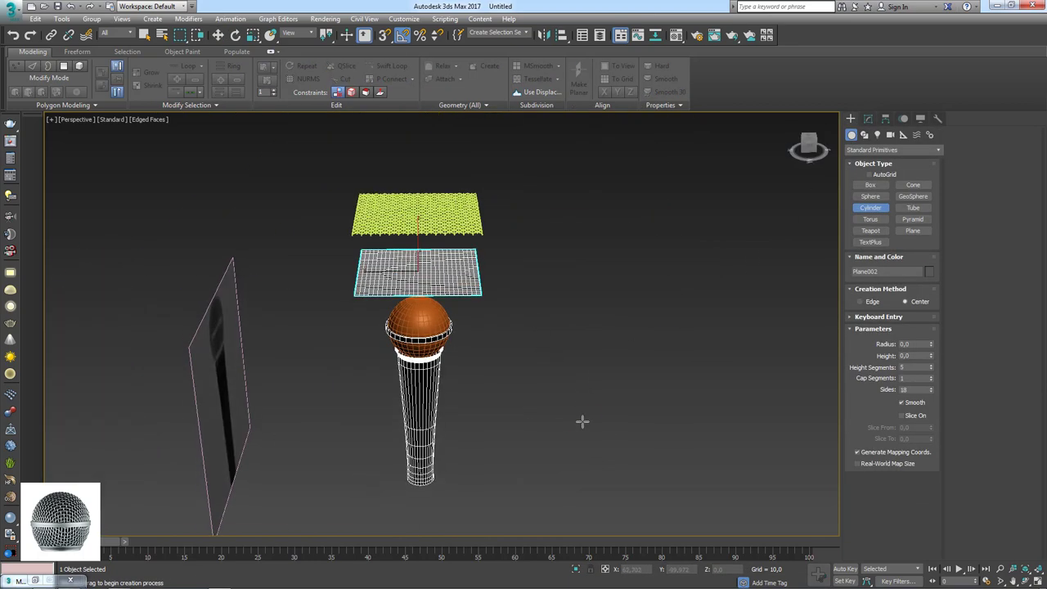
left_click_drag(581, 423, 628, 421)
left_click(618, 370)
right_click(618, 371)
key("w")
middle_click_drag(608, 367, 603, 313)
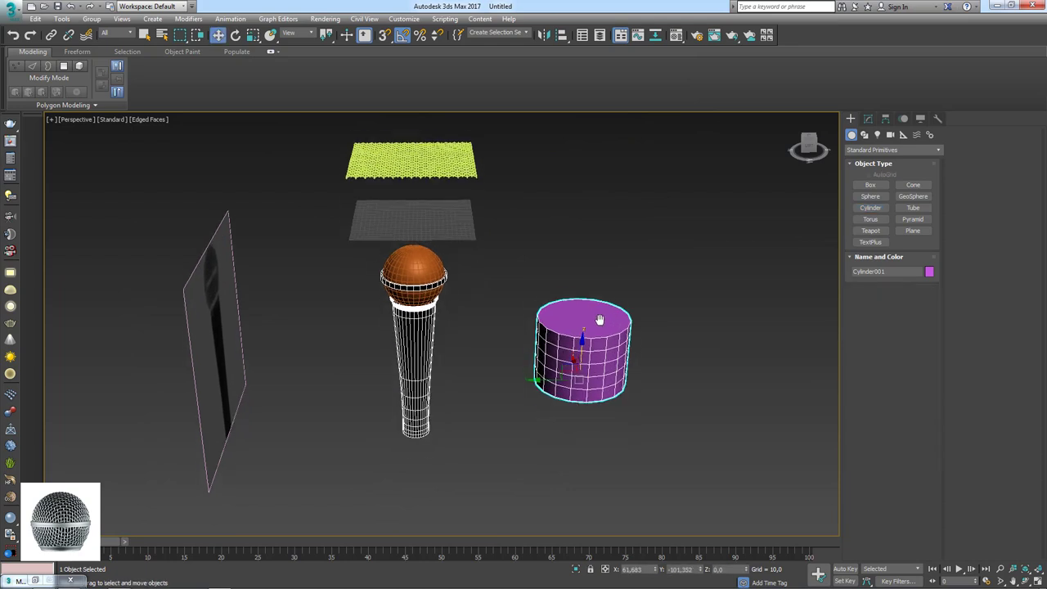
Step: Set the cylinder's sides to 24 after trying 4 and 32
left_click(868, 119)
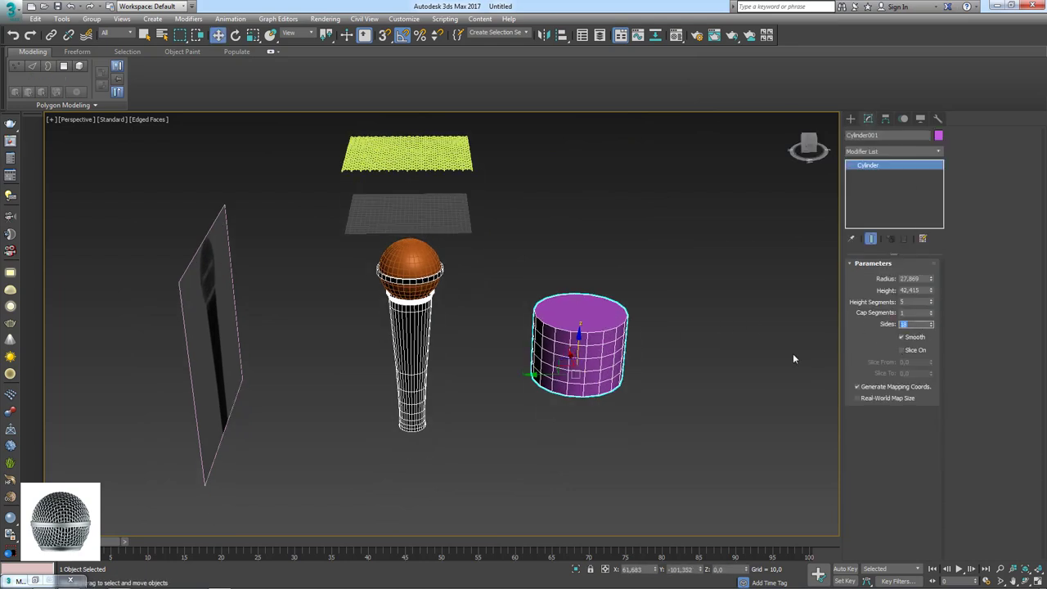
middle_click_drag(574, 327, 587, 290)
right_click(591, 288)
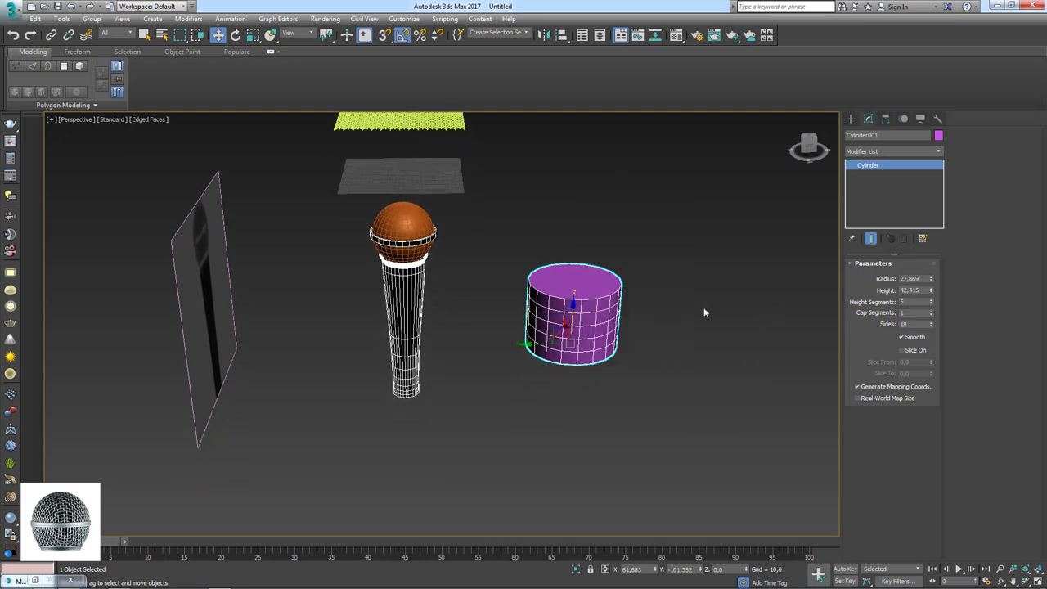
middle_click_drag(703, 307, 657, 317, "alt")
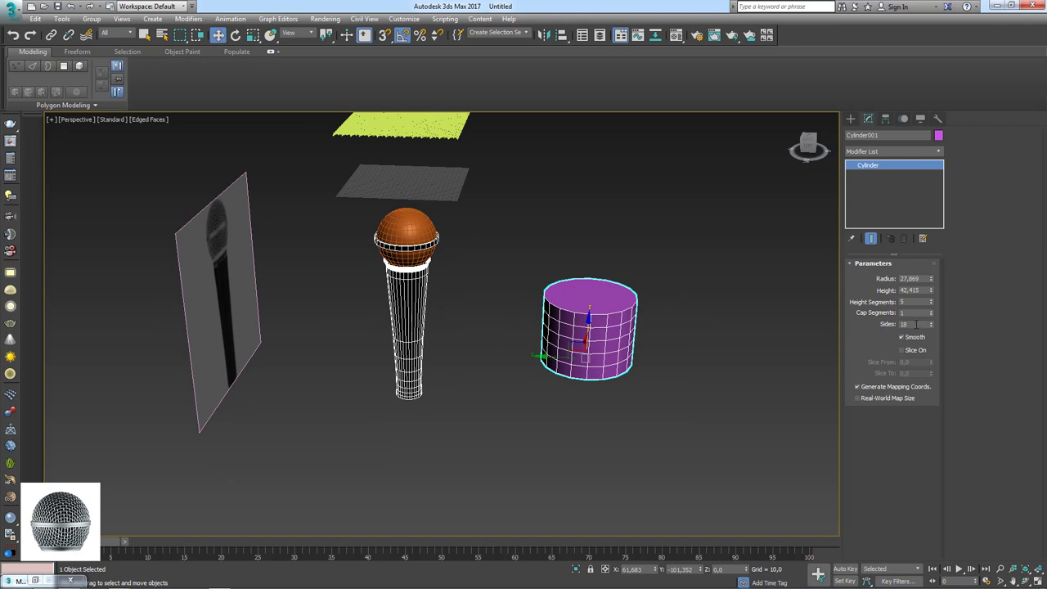
type("4")
key("Return")
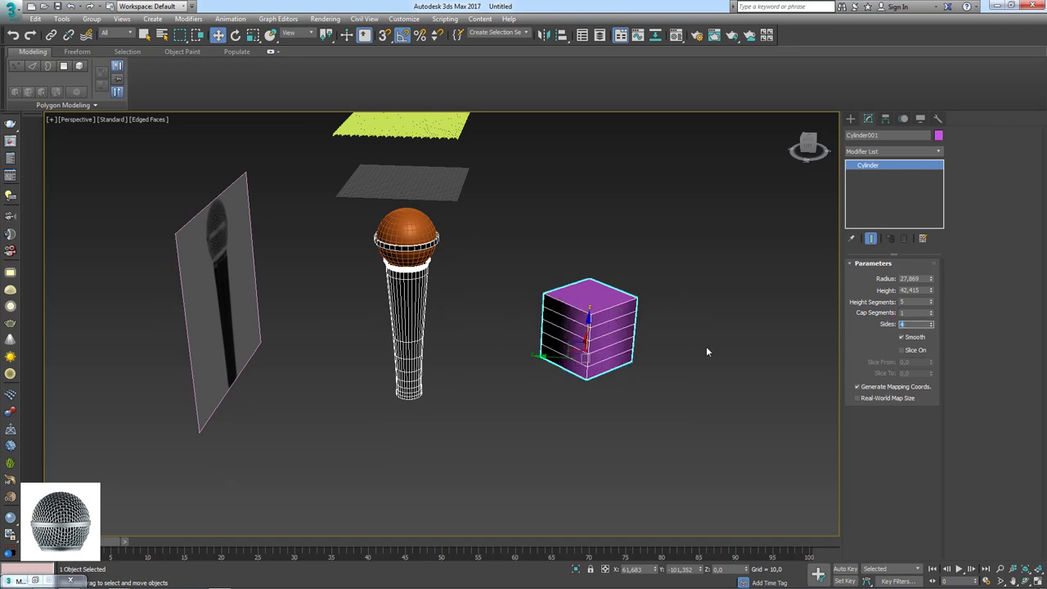
middle_click_drag(647, 318, 627, 320, "alt")
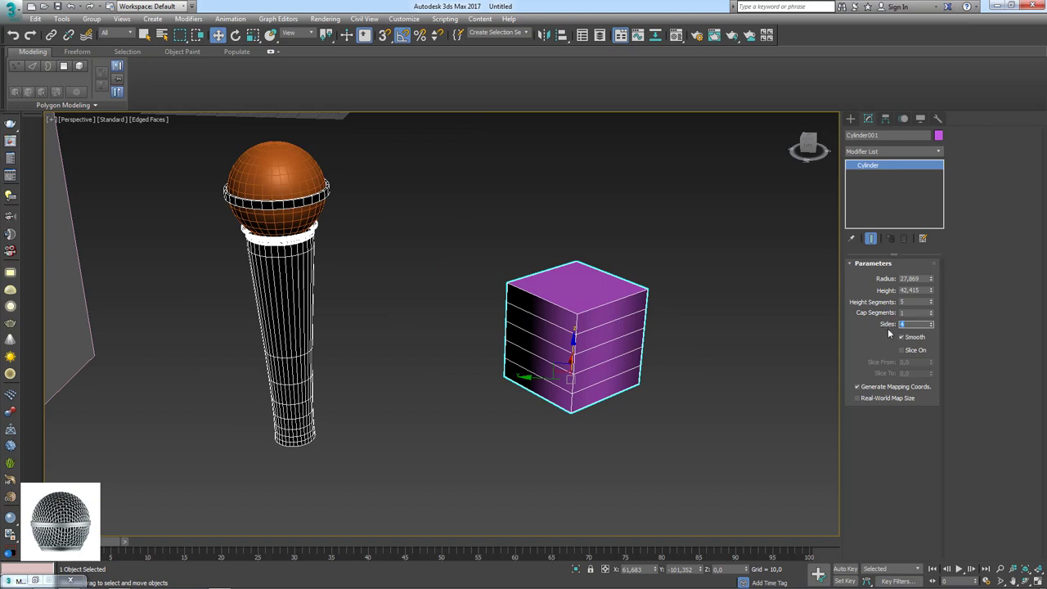
type("1632")
key("Return")
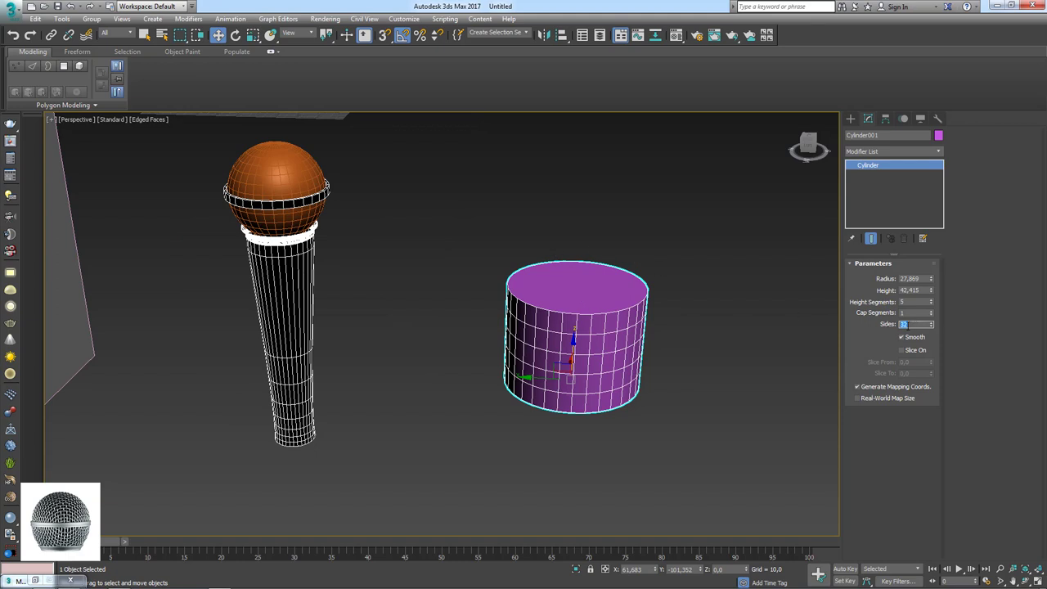
key("Return")
middle_click_drag(665, 333, 617, 327, "alt")
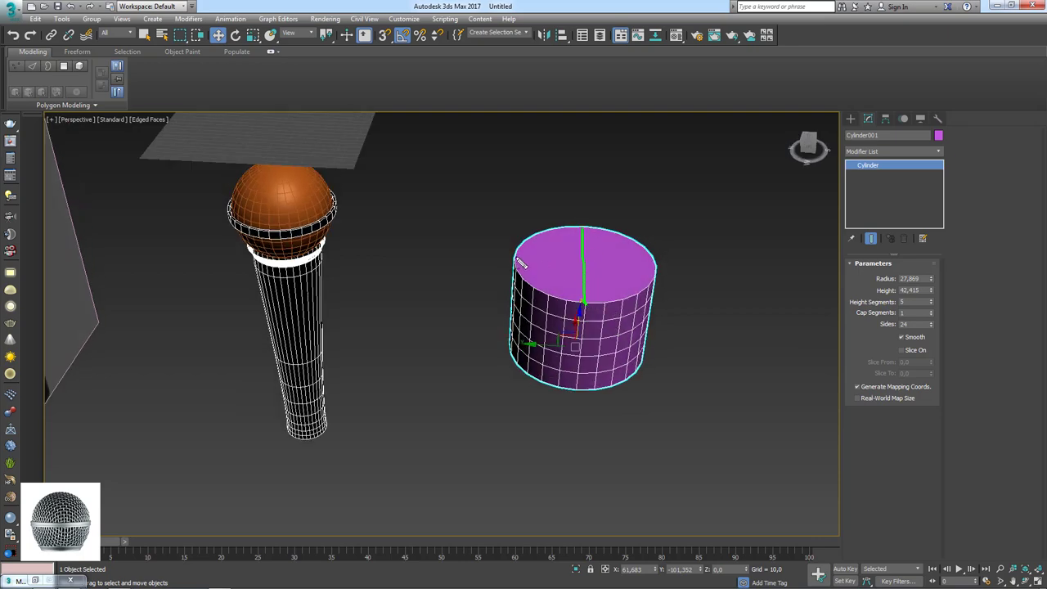
middle_click_drag(673, 334, 650, 297, "alt")
Step: Convert the cylinder to Editable Poly and delete its side polygons, leaving a flat cap
right_click(601, 268)
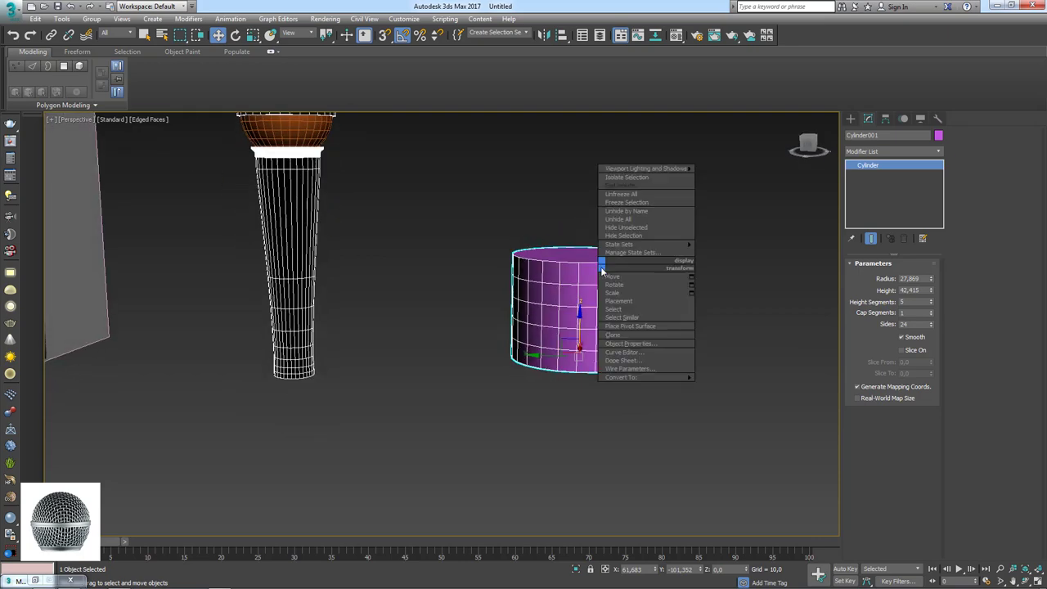
left_click(724, 383)
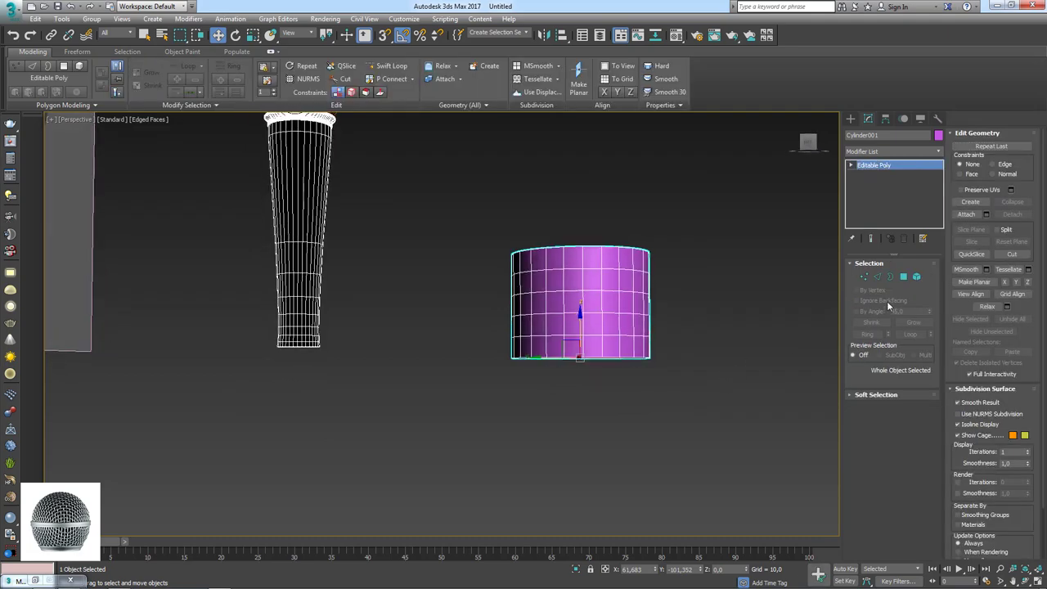
key("4")
left_click_drag(714, 419, 384, 267)
middle_click_drag(385, 267, 756, 248, "alt")
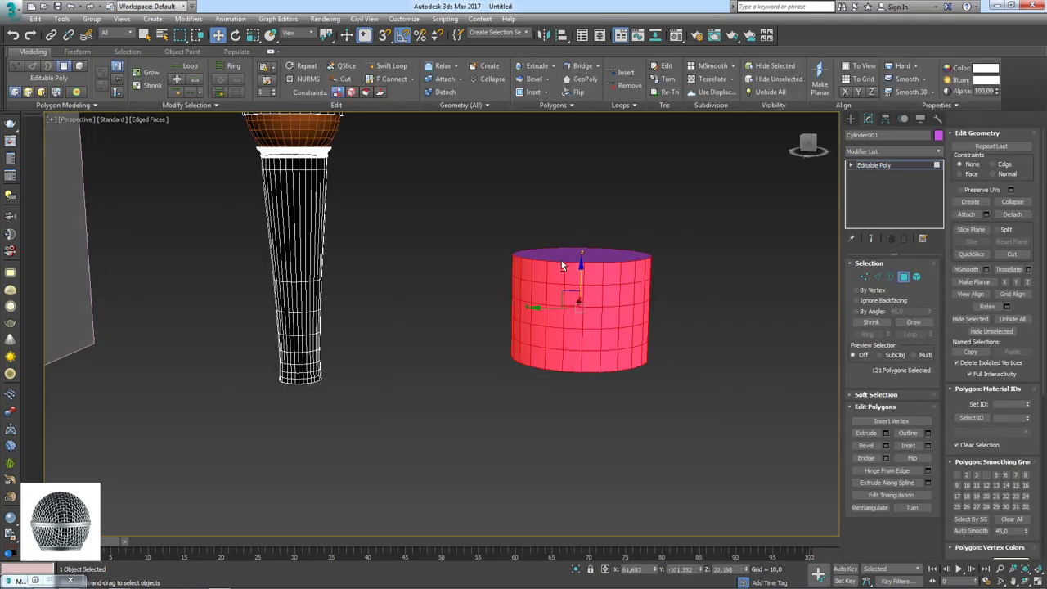
key("Delete")
left_click(878, 168)
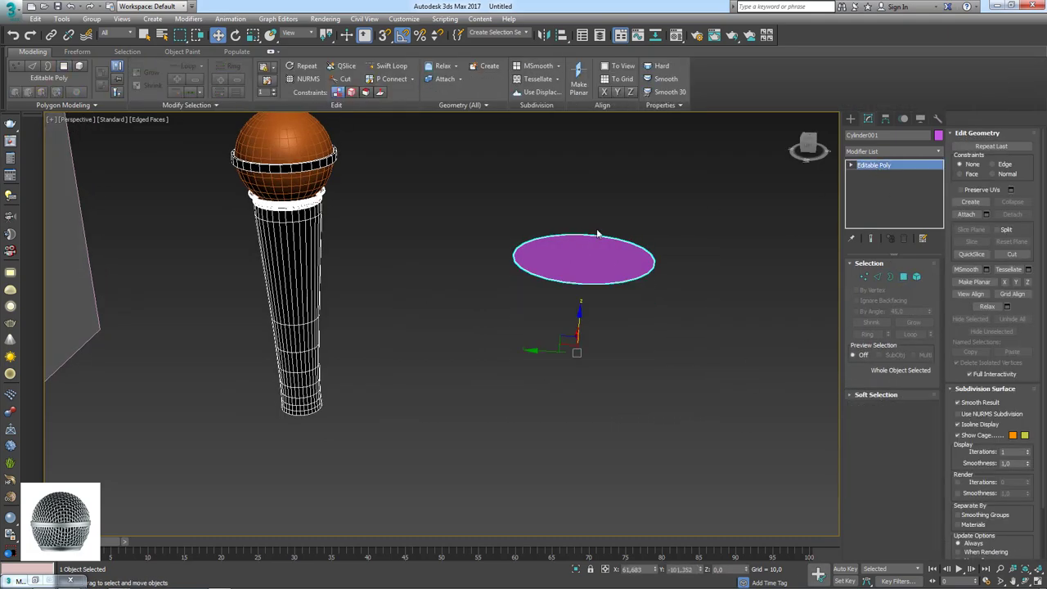
middle_click_drag(351, 176, 375, 245)
Step: Centre the disc on Sphere001's pivot and adjust the disc's pivot in Hierarchy
key("alt+a")
left_click(352, 241)
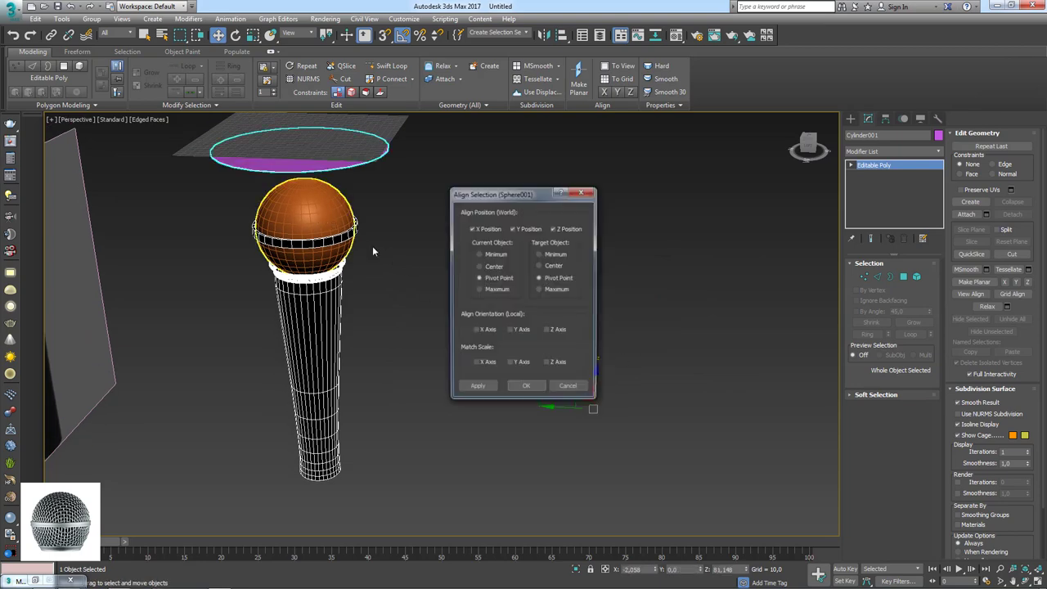
left_click(525, 385)
middle_click_drag(467, 339, 565, 367, "alt")
left_click(885, 120)
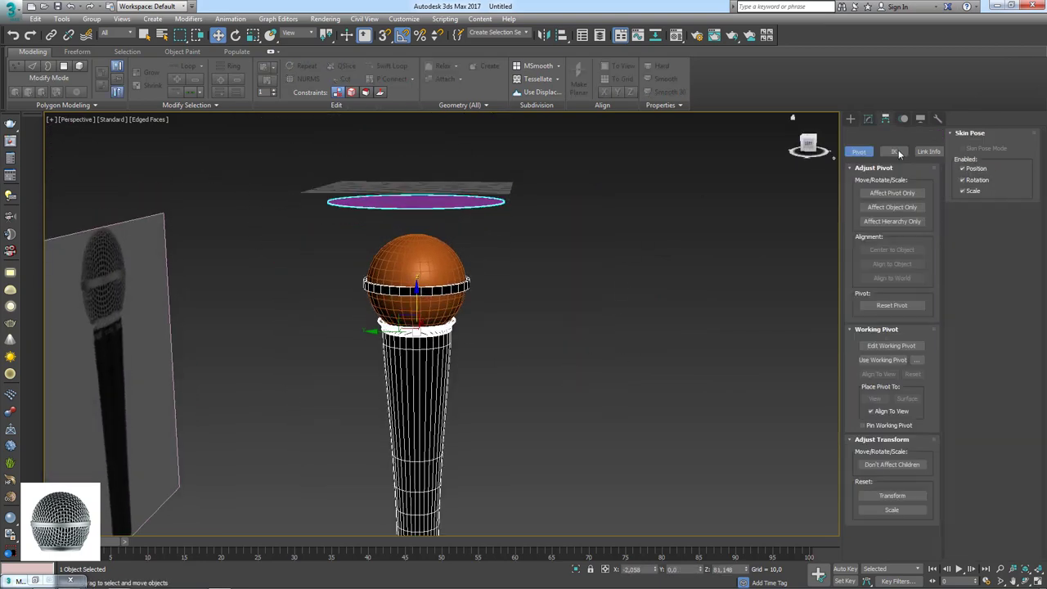
left_click(892, 193)
left_click(891, 193)
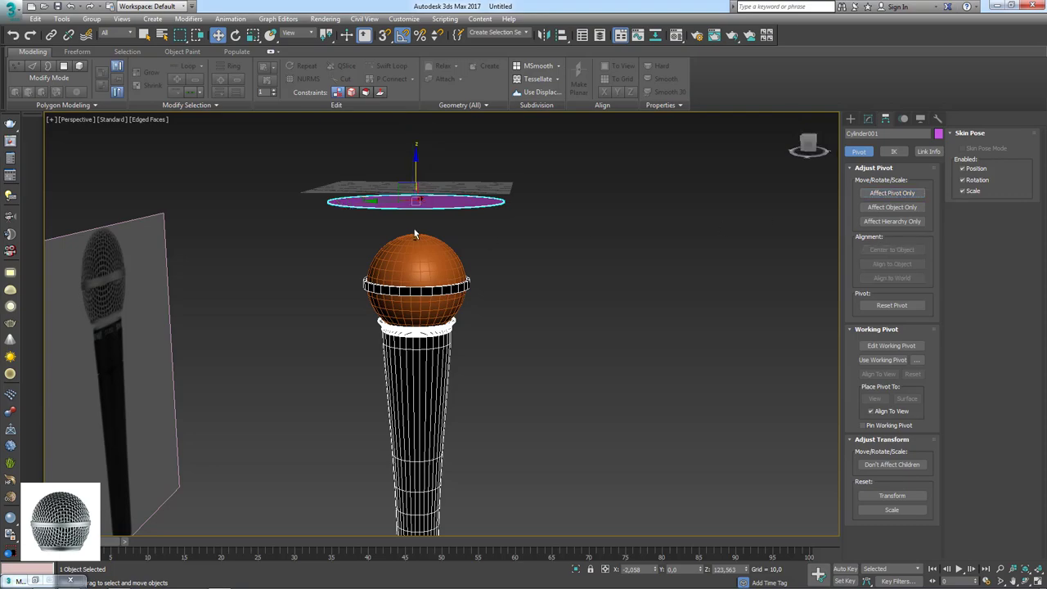
Step: Make Plane002 see-through with Alt+X, then reselect the disc
middle_click_drag(425, 245, 413, 180, "alt")
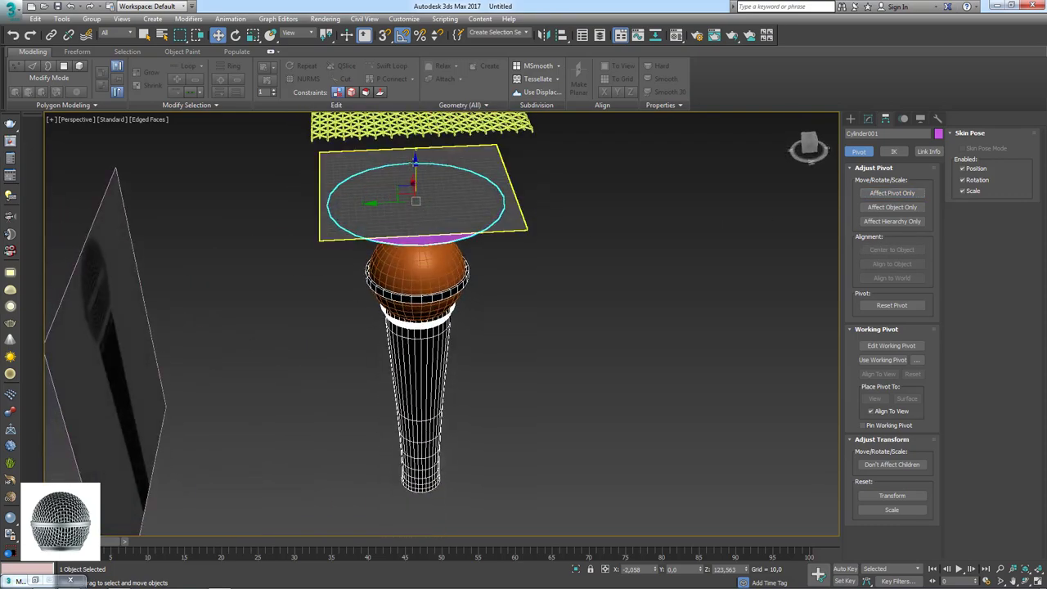
left_click(413, 162)
key("alt+x")
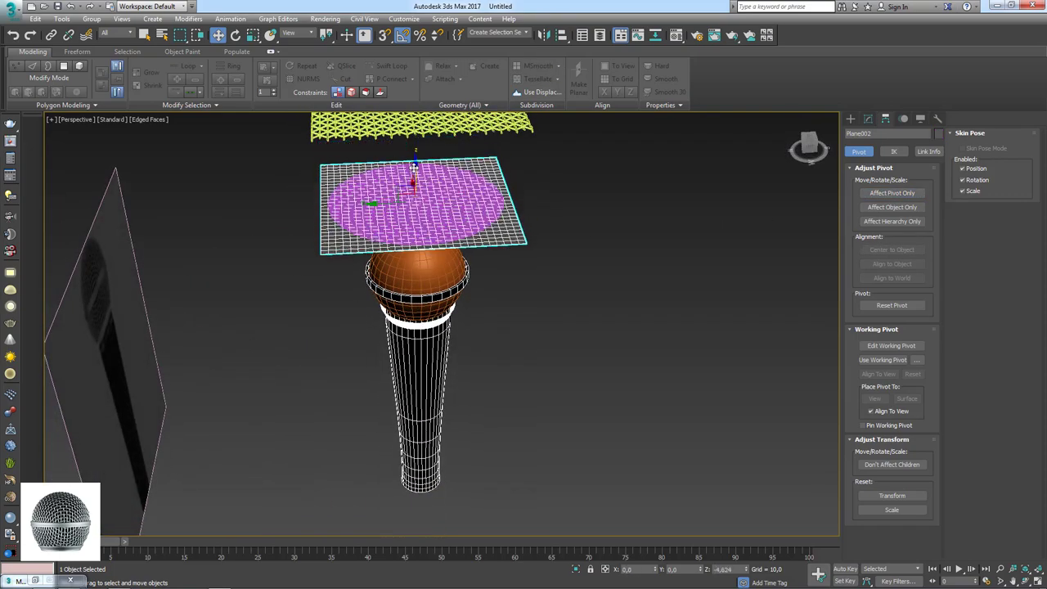
left_click(442, 204)
Step: Scale the disc element up until it nearly covers the plane
left_click(868, 120)
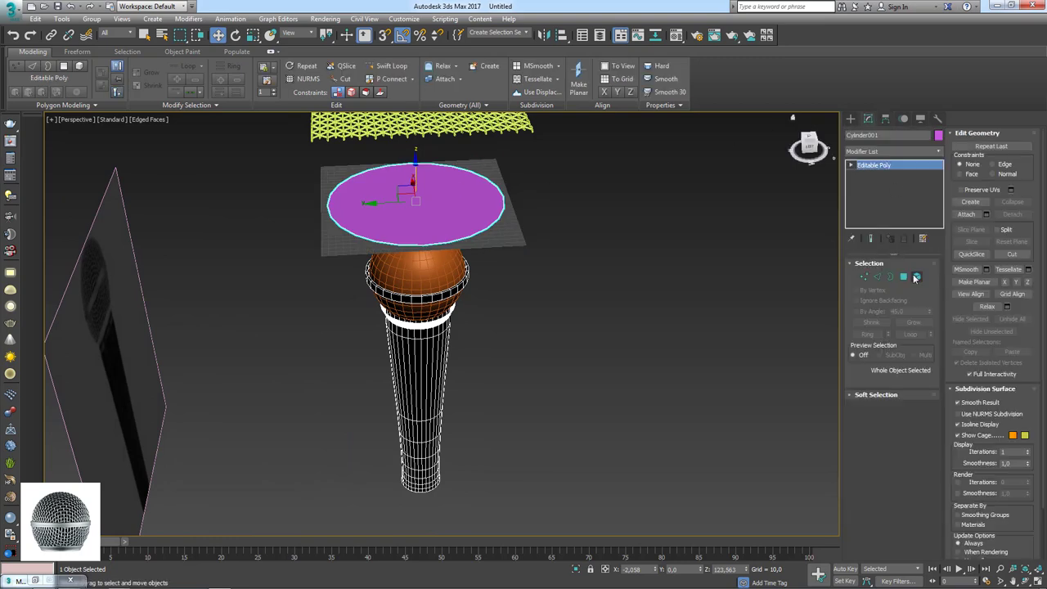
left_click(916, 276)
scroll(407, 216, "up", 3)
key("r")
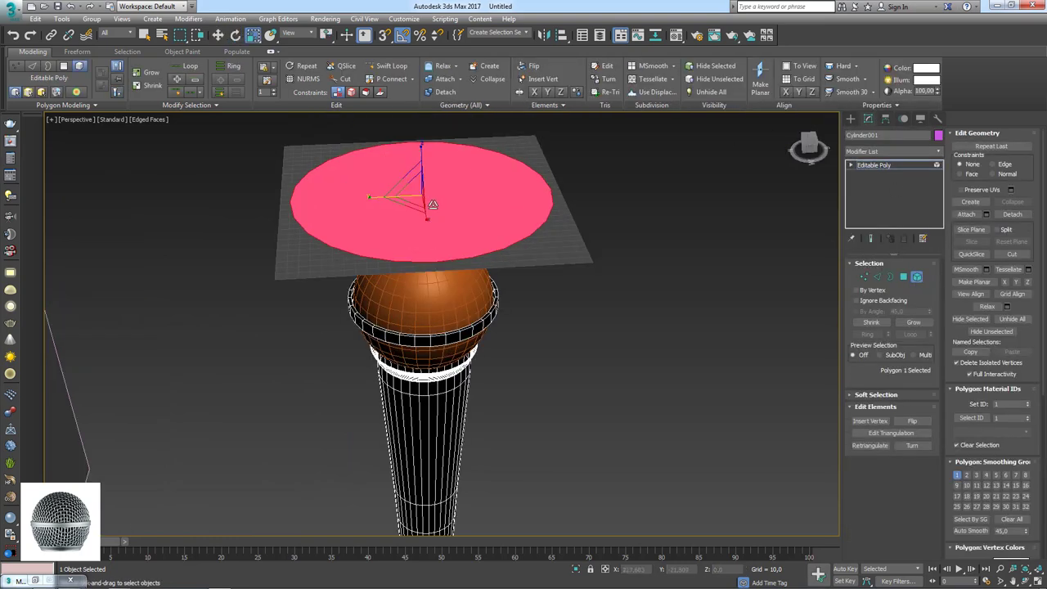
left_click_drag(418, 199, 424, 189)
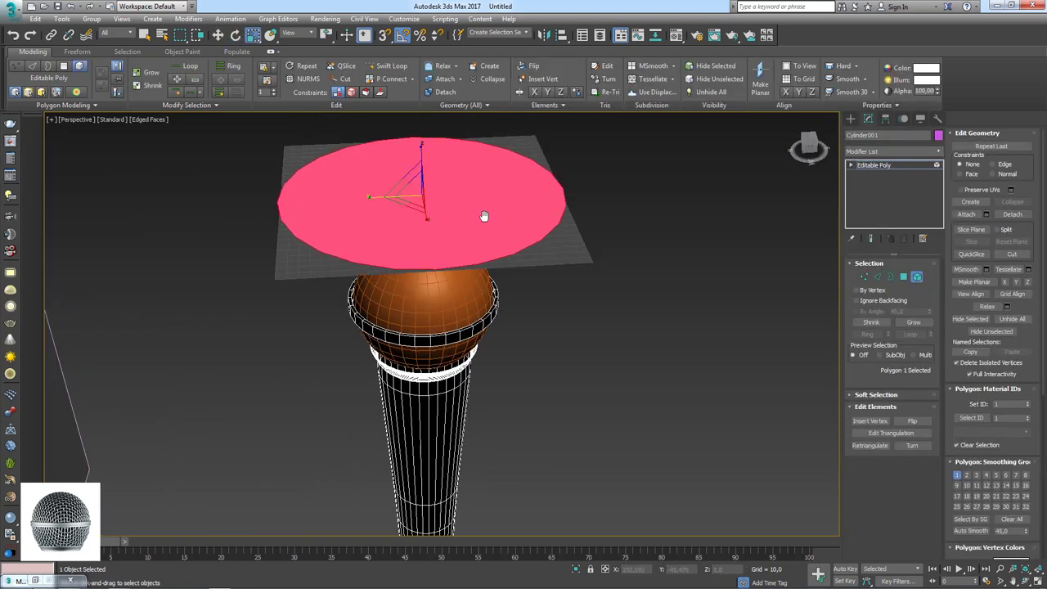
middle_click_drag(483, 215, 532, 291)
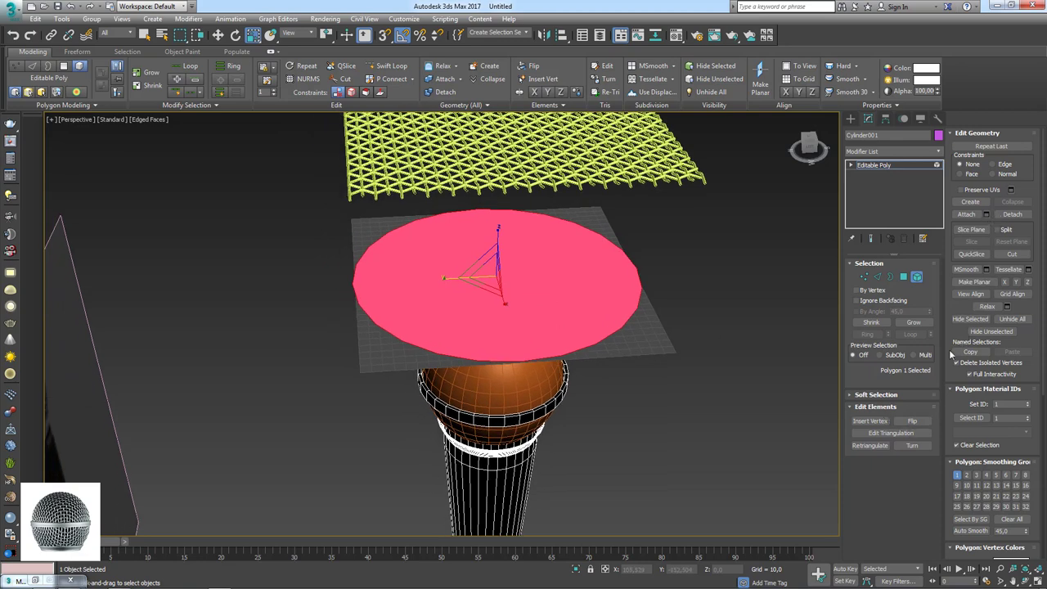
Step: Inset the disc polygon repeatedly into concentric rings, then deselect
left_click(903, 276)
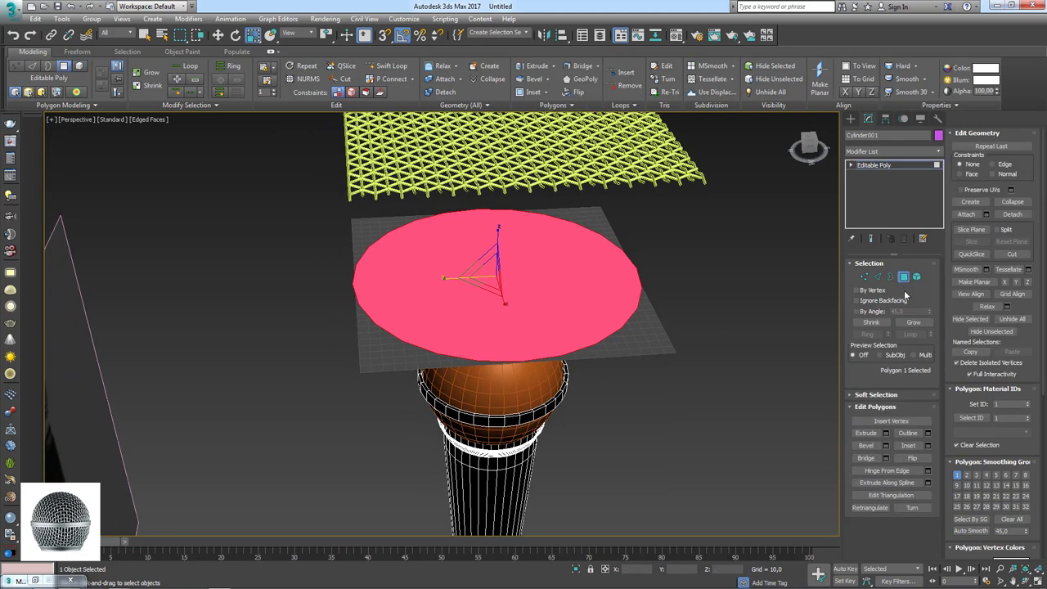
left_click(907, 445)
mouse_move(578, 334)
left_mouse_down()
mouse_move(557, 289)
mouse_move(510, 259)
mouse_move(498, 268)
left_mouse_up()
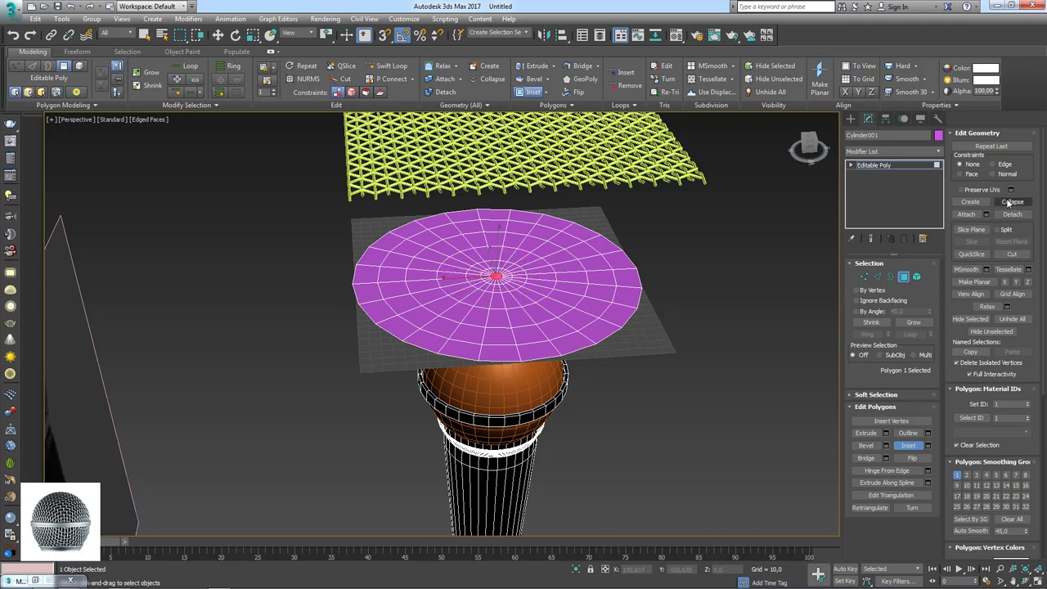
left_click(712, 295)
middle_click_drag(573, 311, 579, 308, "alt")
Step: Move the grid plane down below the microphone
key("w")
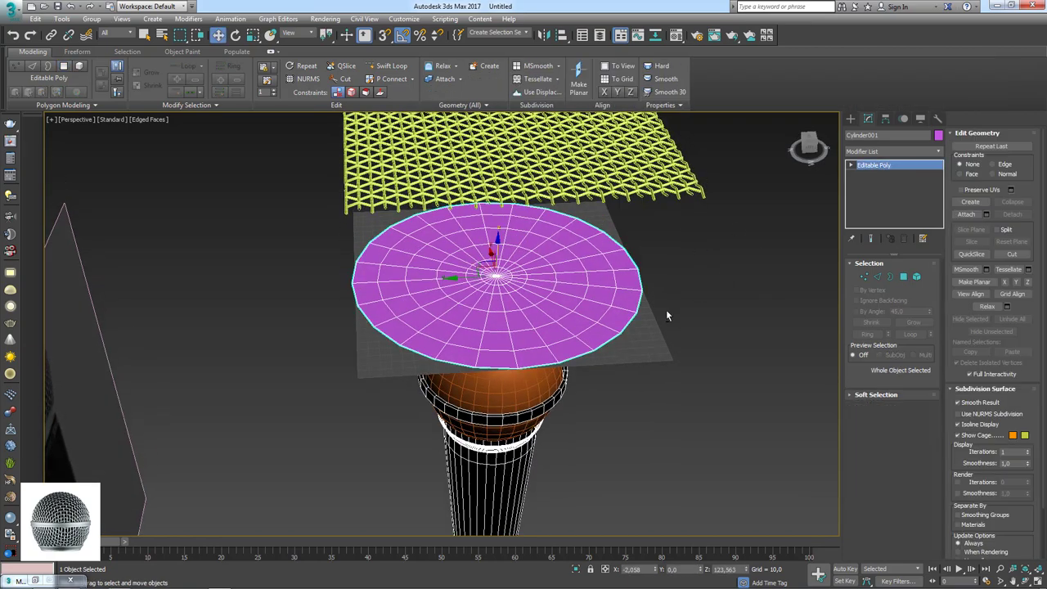
left_click(665, 309)
middle_click_drag(666, 309, 631, 329, "alt")
scroll(632, 329, "down", 3)
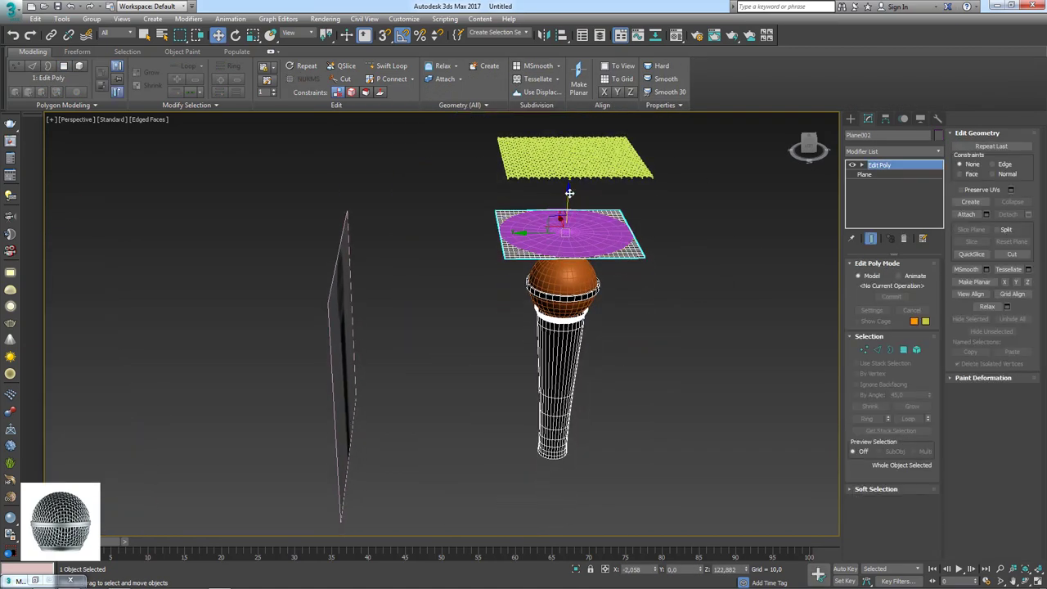
left_click_drag(570, 196, 552, 451)
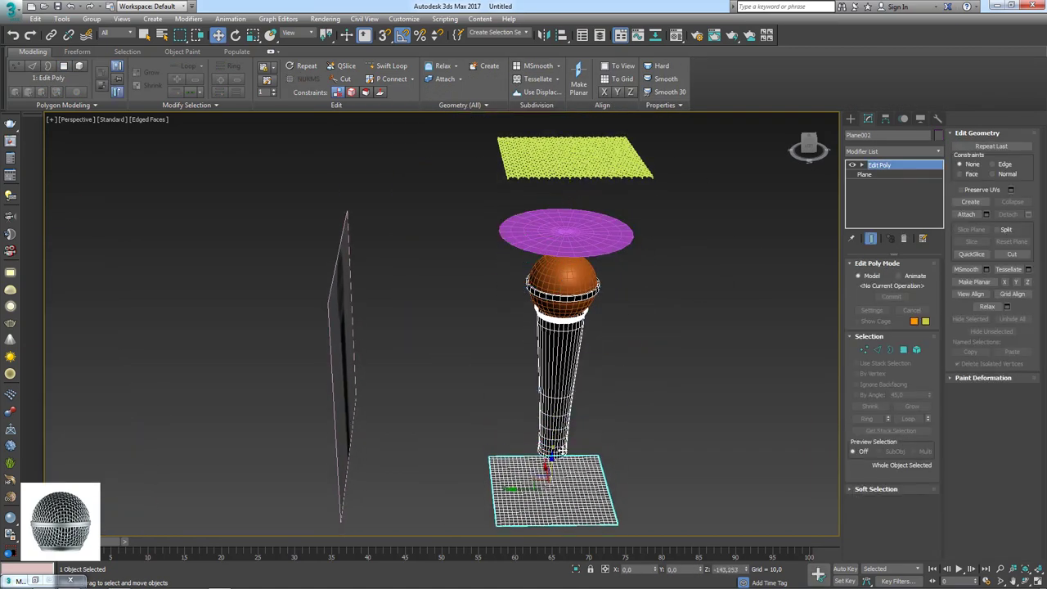
Step: Lower the purple disc Cylinder001 along Z onto the orange sphere
left_click(584, 235)
key("z")
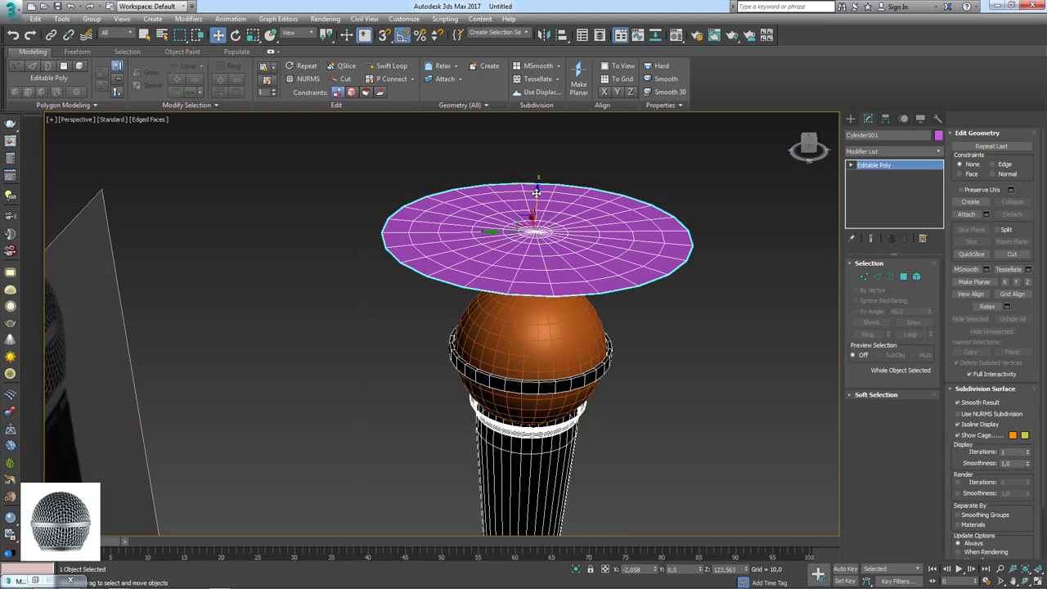
left_click_drag(535, 193, 536, 234)
middle_click_drag(536, 234, 537, 237, "alt")
mouse_move(536, 233)
left_mouse_down()
mouse_move(535, 204)
mouse_move(534, 228)
left_mouse_up()
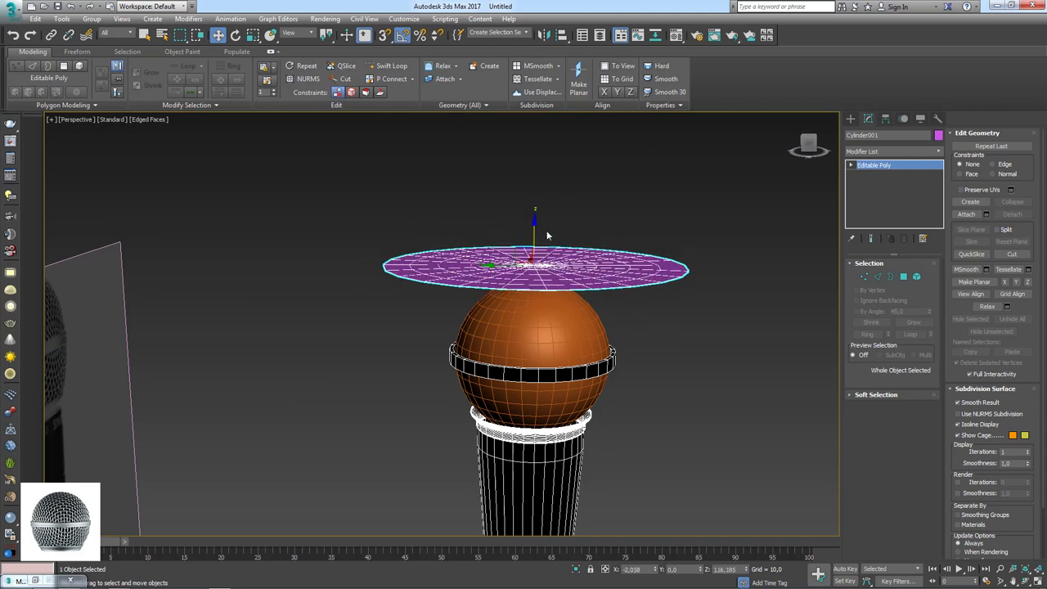
middle_click_drag(547, 235, 708, 203, "alt")
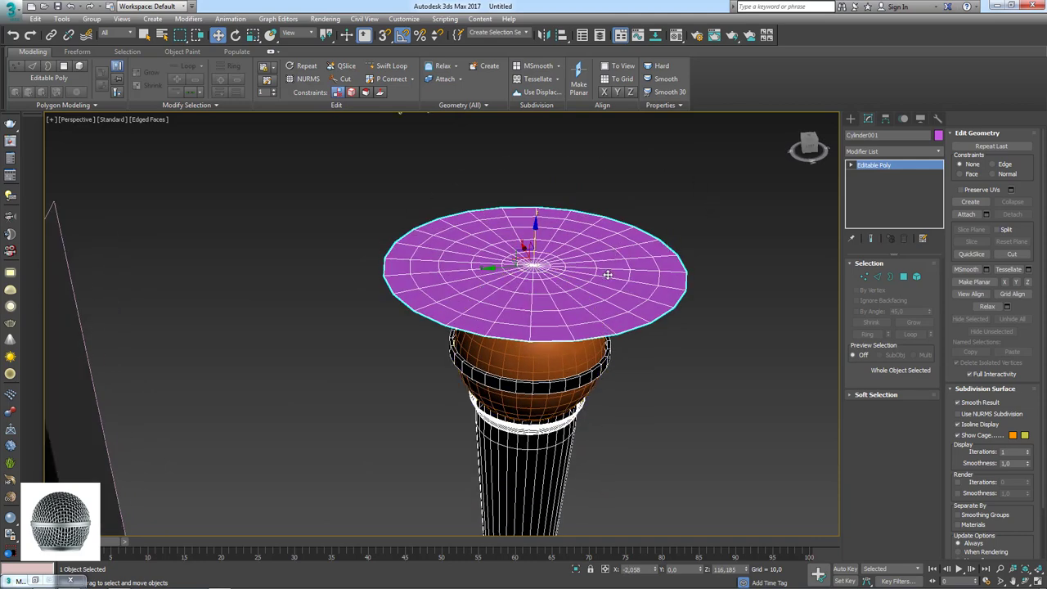
middle_click_drag(608, 274, 540, 300, "alt")
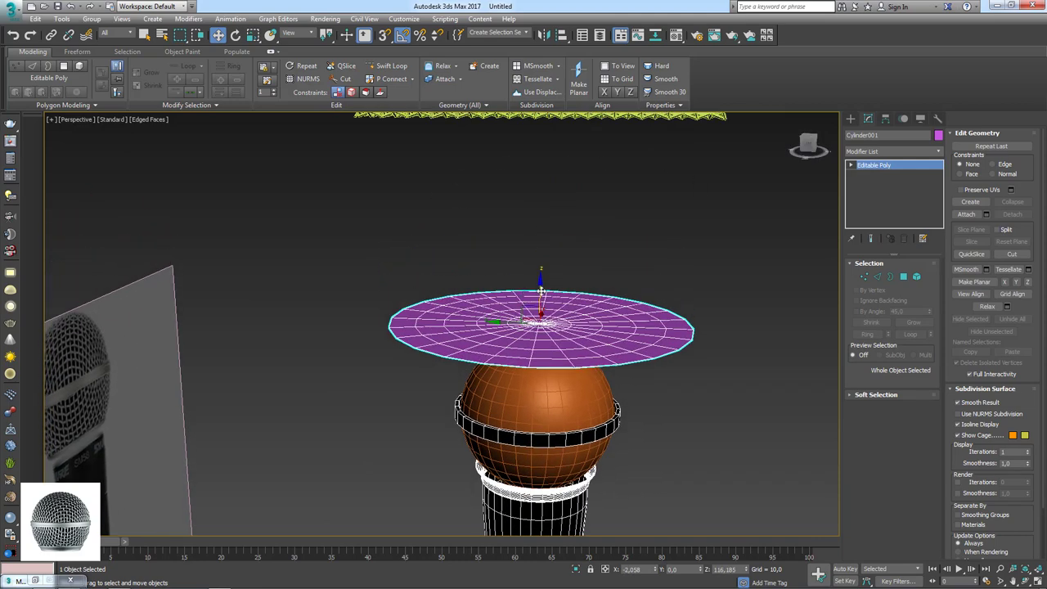
Step: Shift-drag a copy Cylinder002 high above, then reselect Cylinder001 in Border mode
left_click_drag(541, 291, 542, 136, "shift")
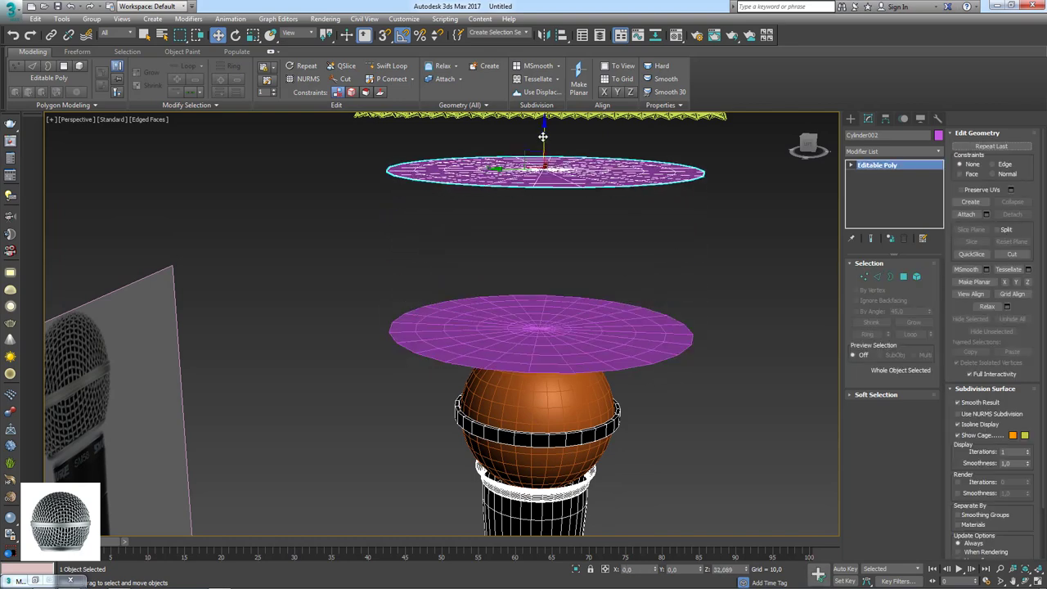
left_click(524, 346)
middle_click_drag(524, 346, 492, 236)
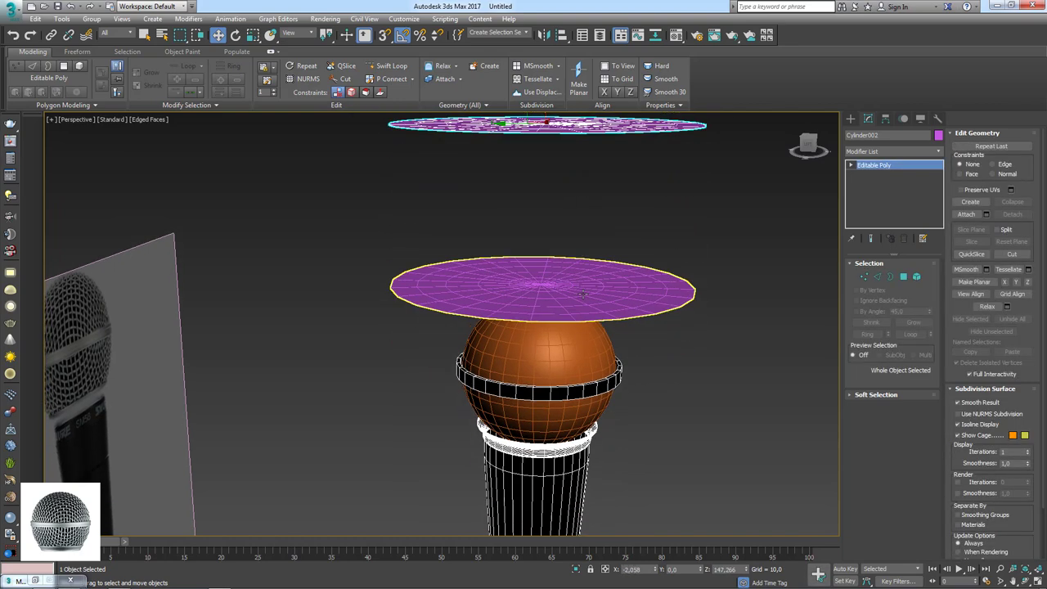
middle_click_drag(533, 284, 637, 279, "alt")
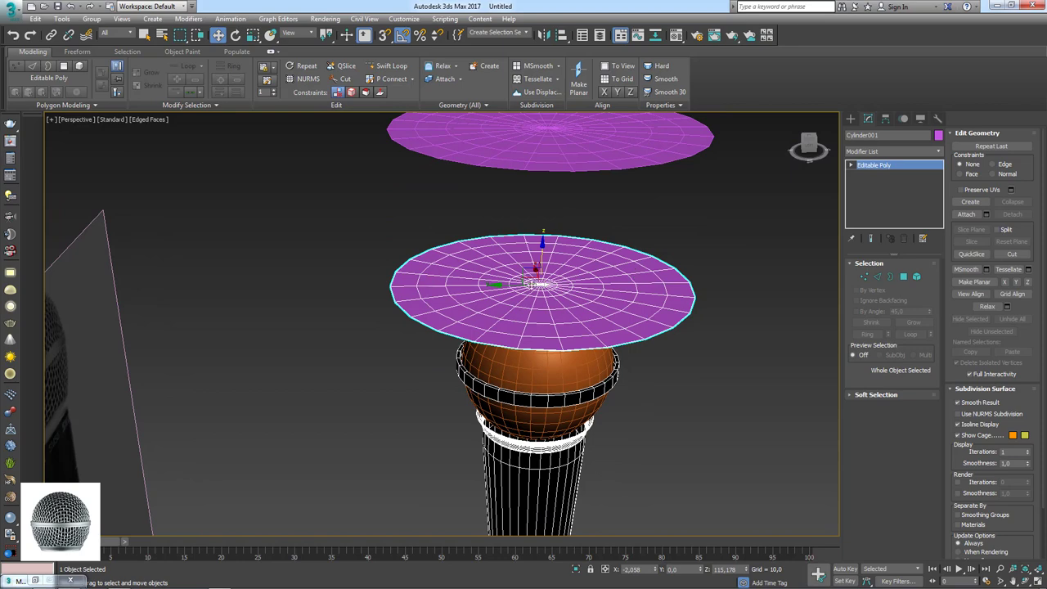
middle_click_drag(620, 325, 645, 289, "alt")
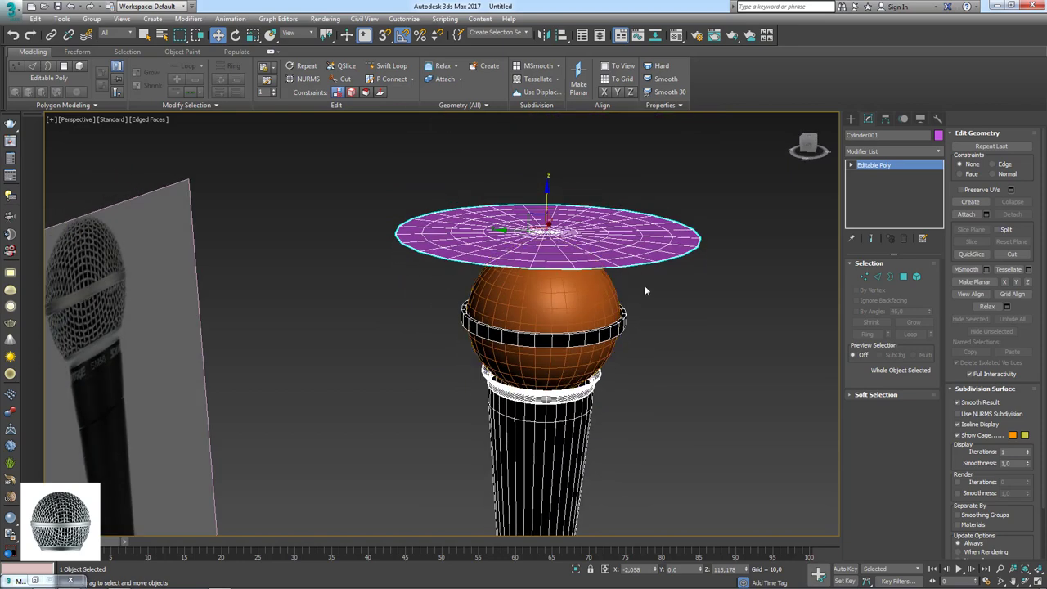
left_click(891, 278)
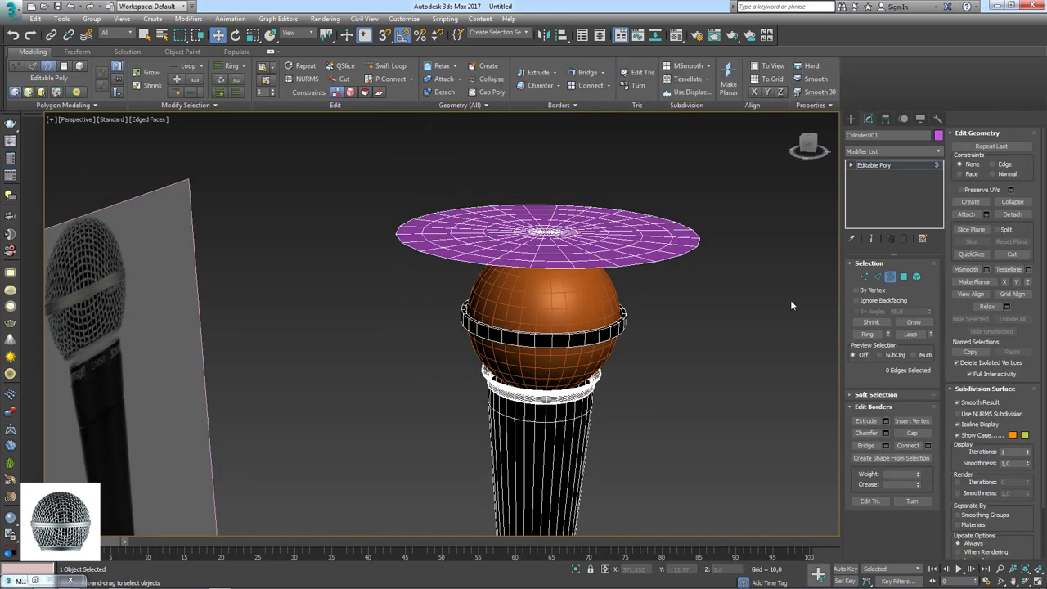
Step: Box-select the disc's outer border edges in Border mode
mouse_move(790, 300)
middle_mouse_down("alt")
mouse_move(682, 297)
mouse_move(631, 317)
middle_mouse_up("alt")
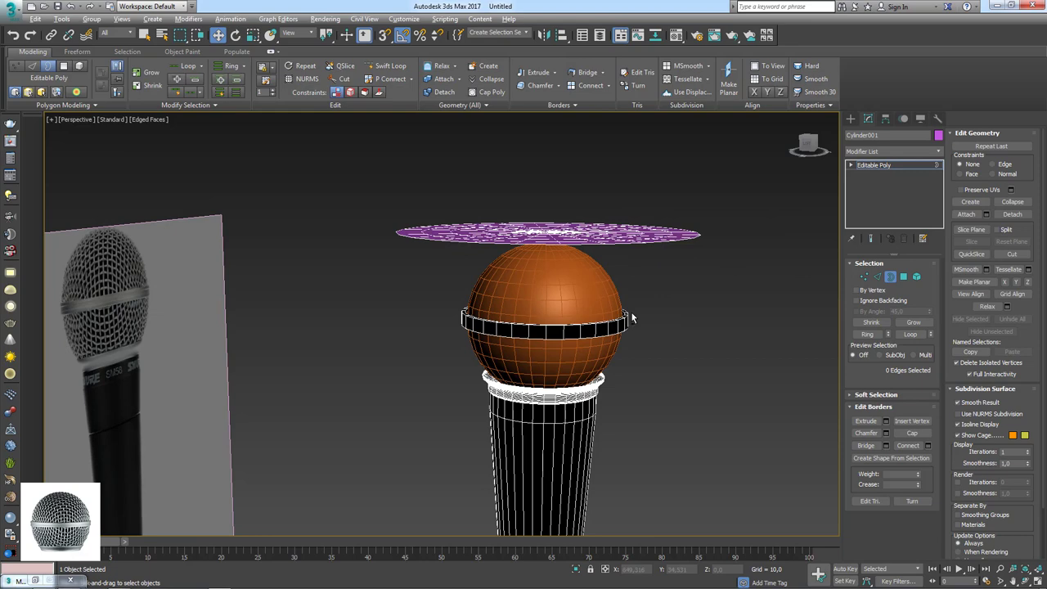
left_click(874, 165)
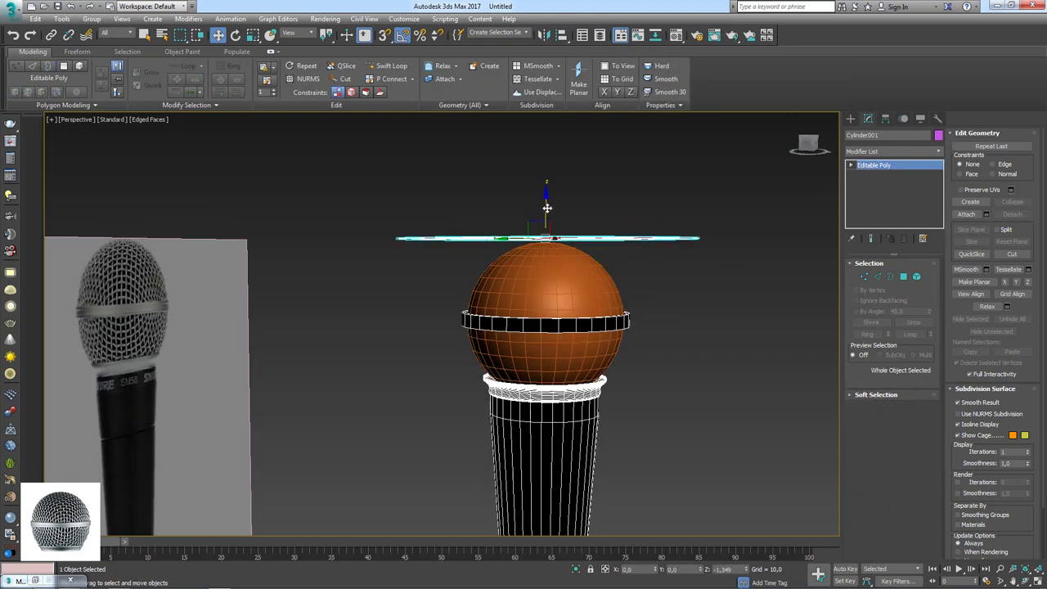
left_click(889, 279)
middle_click_drag(761, 278, 685, 270, "alt")
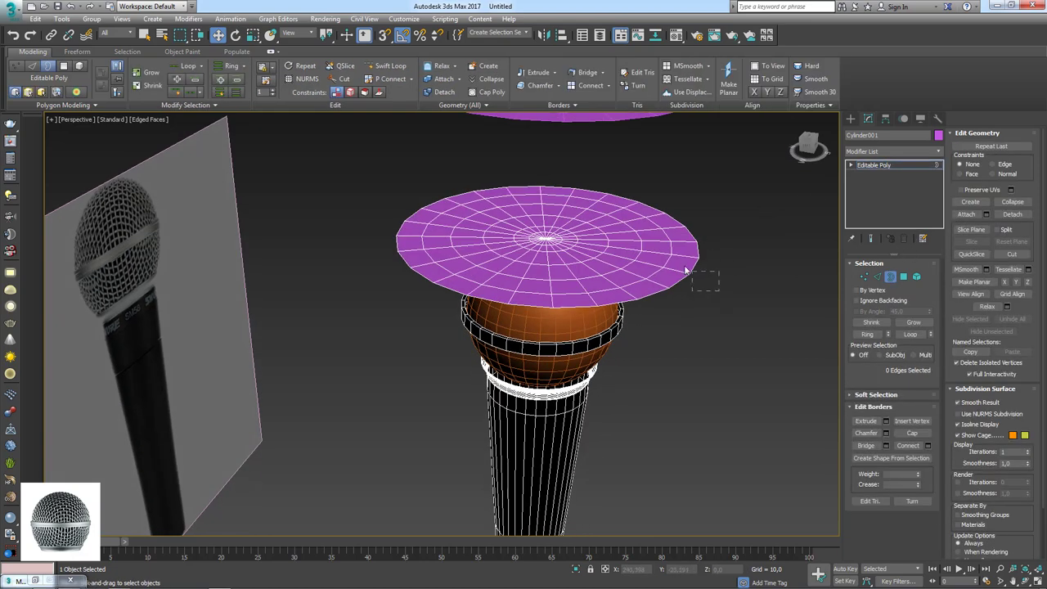
left_click_drag(618, 243, 610, 239)
Step: In Edge mode, pick inner edges on the disc and grow them with Loop
left_click(878, 278)
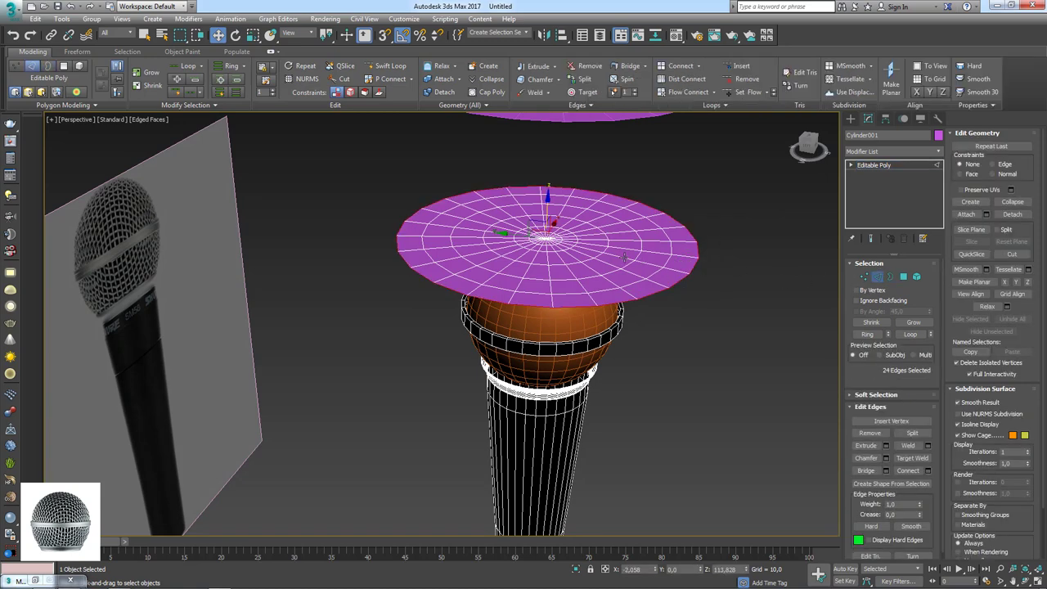
scroll(555, 257, "up", 2)
scroll(554, 256, "up", 2)
scroll(555, 257, "up", 1)
scroll(554, 257, "up", 2)
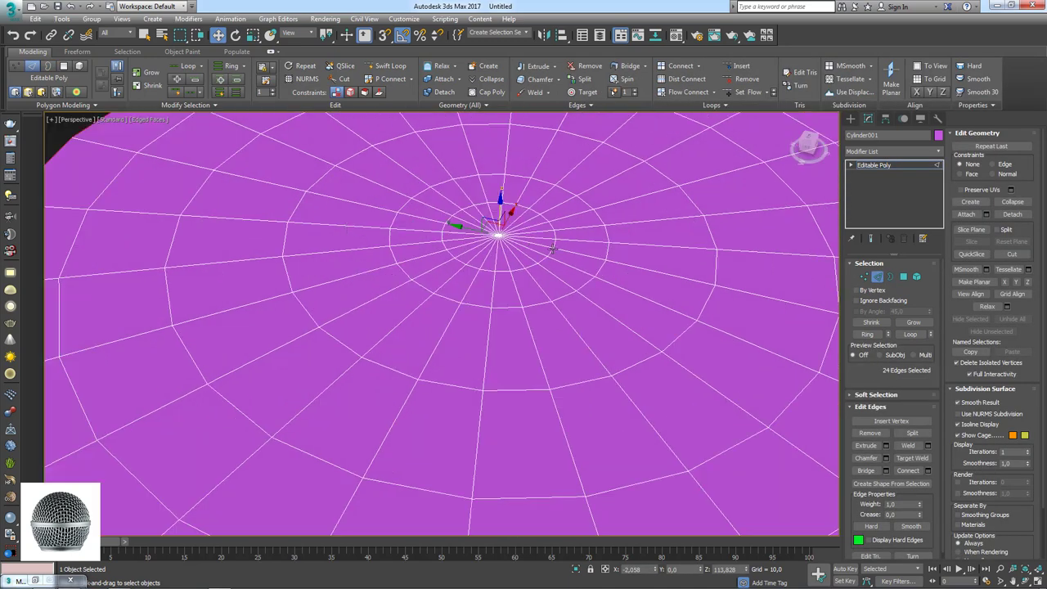
double_click(594, 254)
left_click(712, 273, "ctrl")
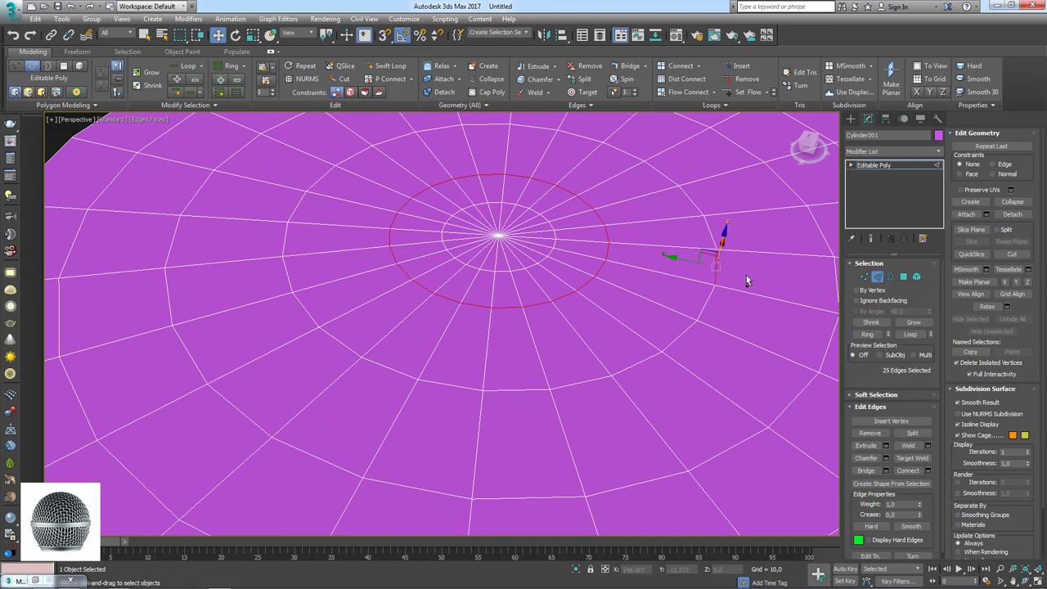
scroll(744, 285, "down", 3)
left_click(782, 295, "ctrl")
middle_click_drag(759, 276, 731, 295)
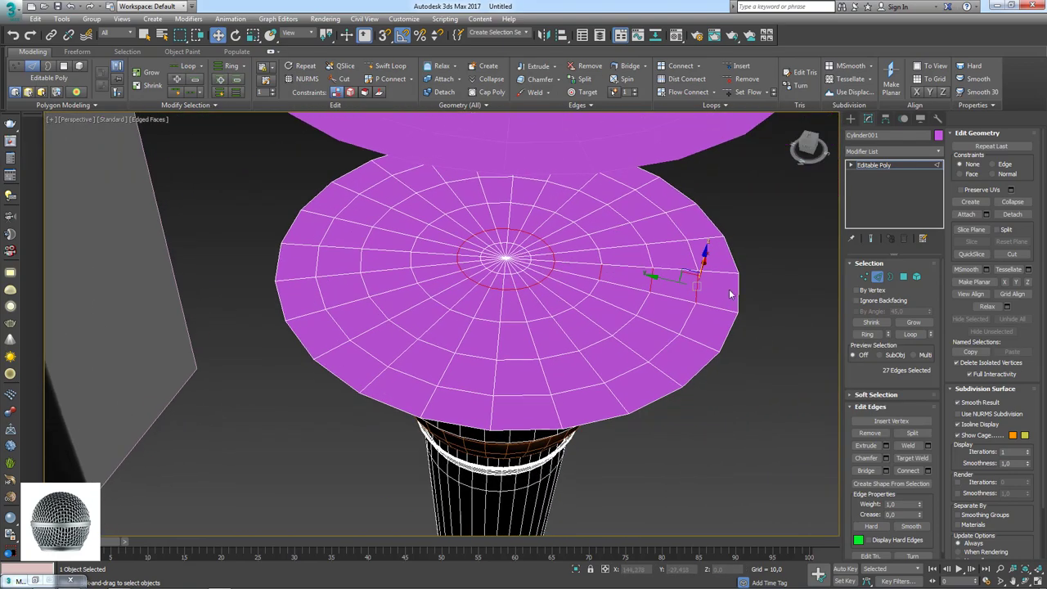
left_click(910, 334)
middle_click_drag(573, 294, 514, 229, "alt")
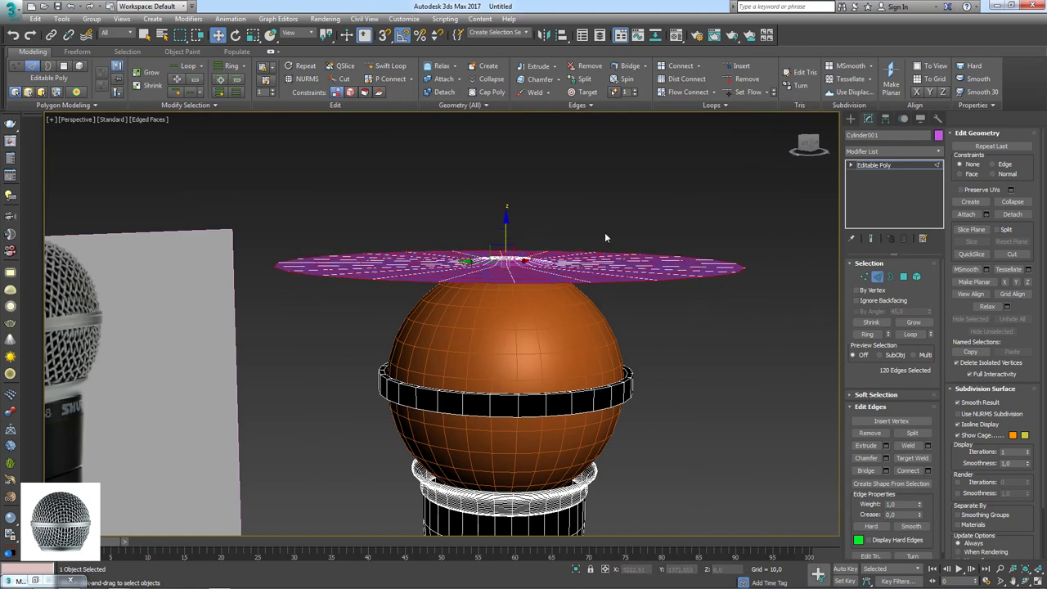
mouse_move(605, 236)
middle_mouse_down("alt")
mouse_move(616, 276)
mouse_move(590, 288)
middle_mouse_up("alt")
Step: Double-click four concentric edge loops, inner to outer, selecting 96 edges
double_click(593, 295)
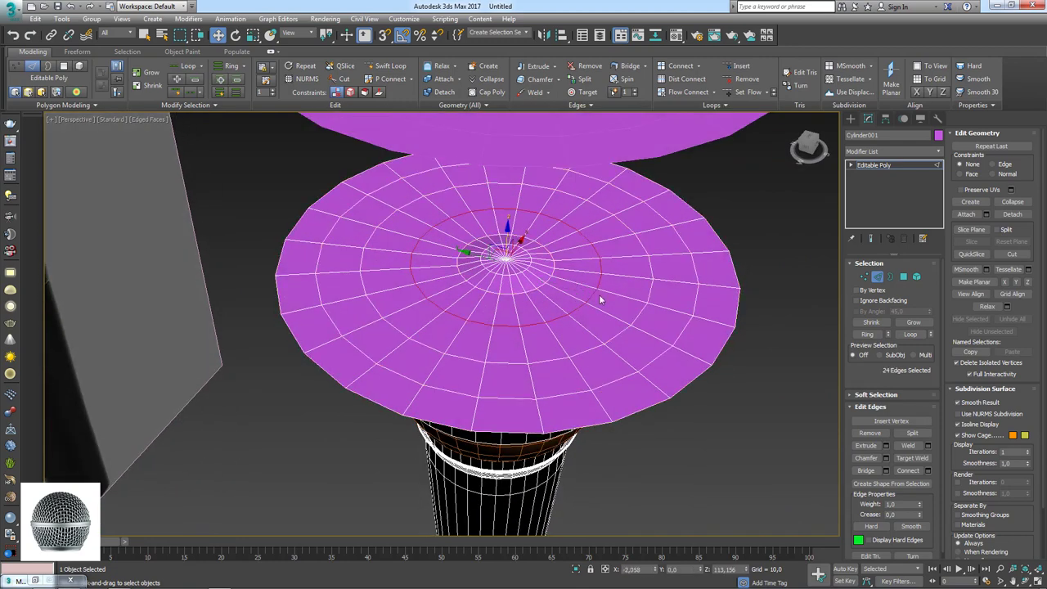
double_click(640, 314, "ctrl")
double_click(680, 333, "ctrl")
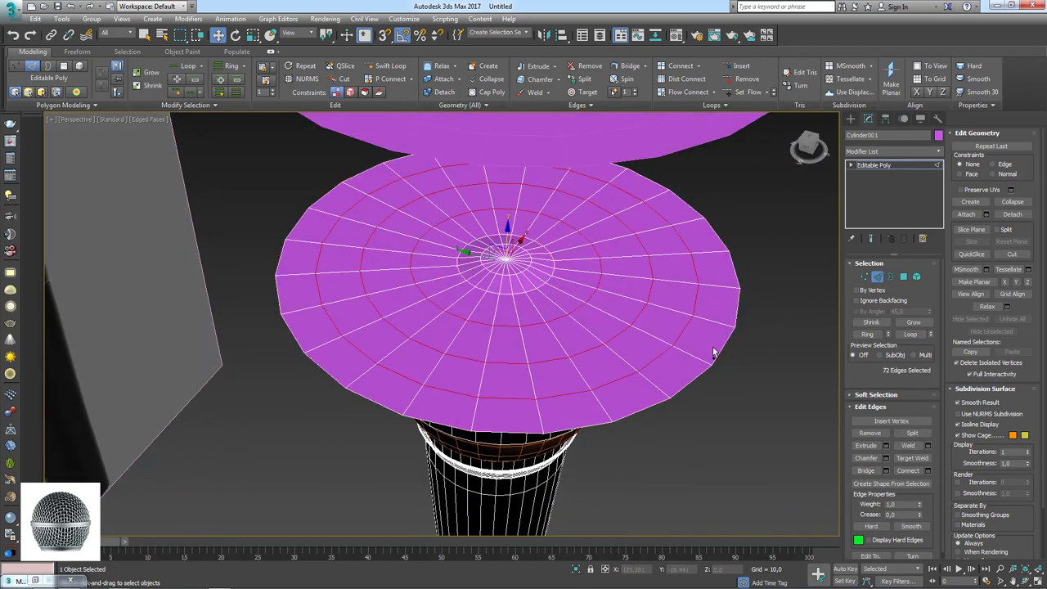
double_click(718, 348, "ctrl")
middle_click_drag(720, 350, 657, 270, "alt")
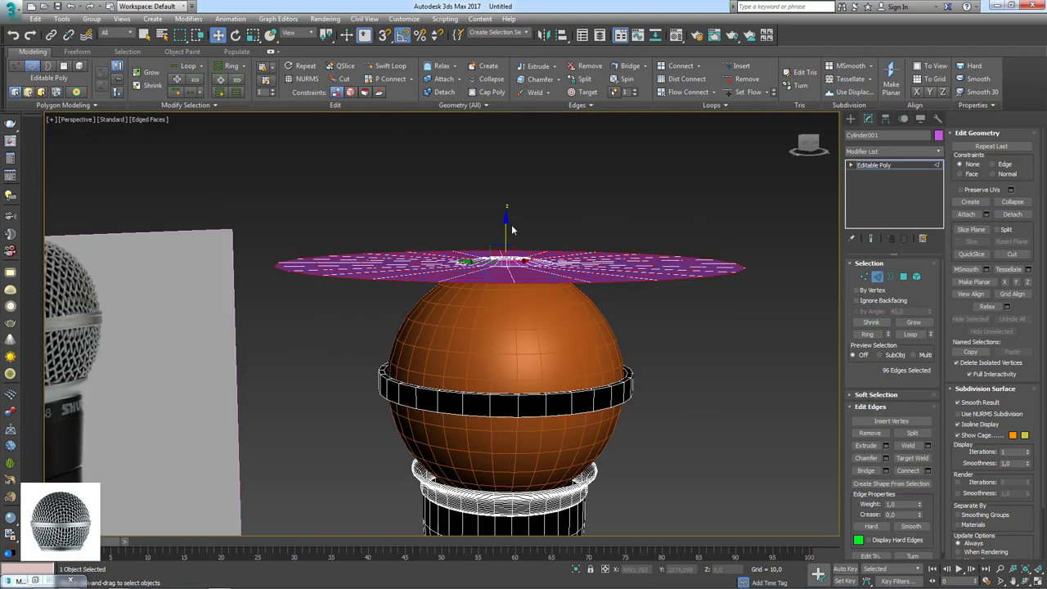
Step: Lower the selected edge loops on Z into a brim, undoing the too-deep push
middle_click_drag(507, 235, 639, 317, "alt")
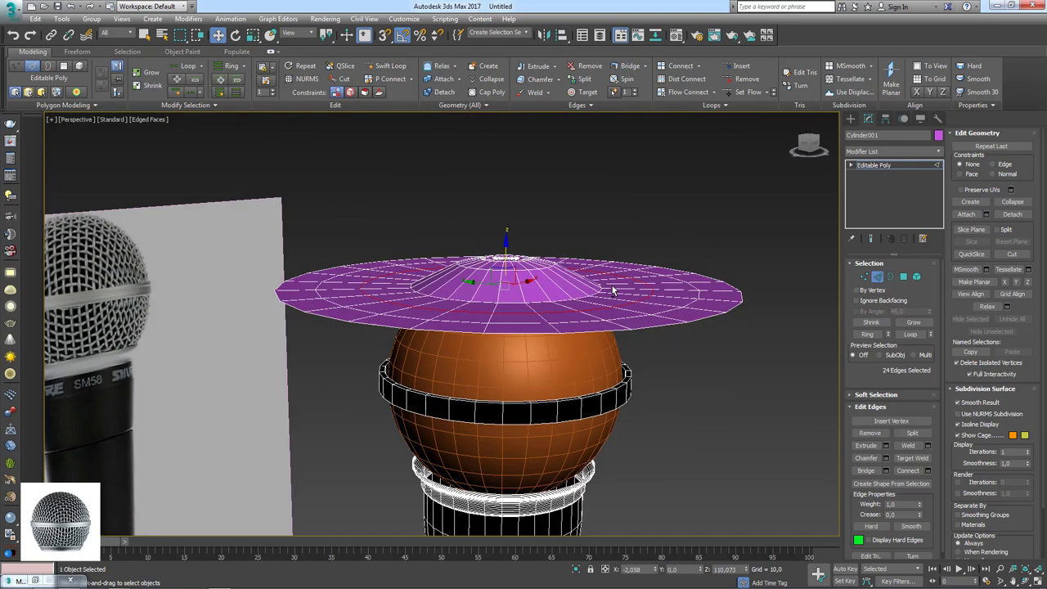
left_click_drag(504, 249, 693, 288)
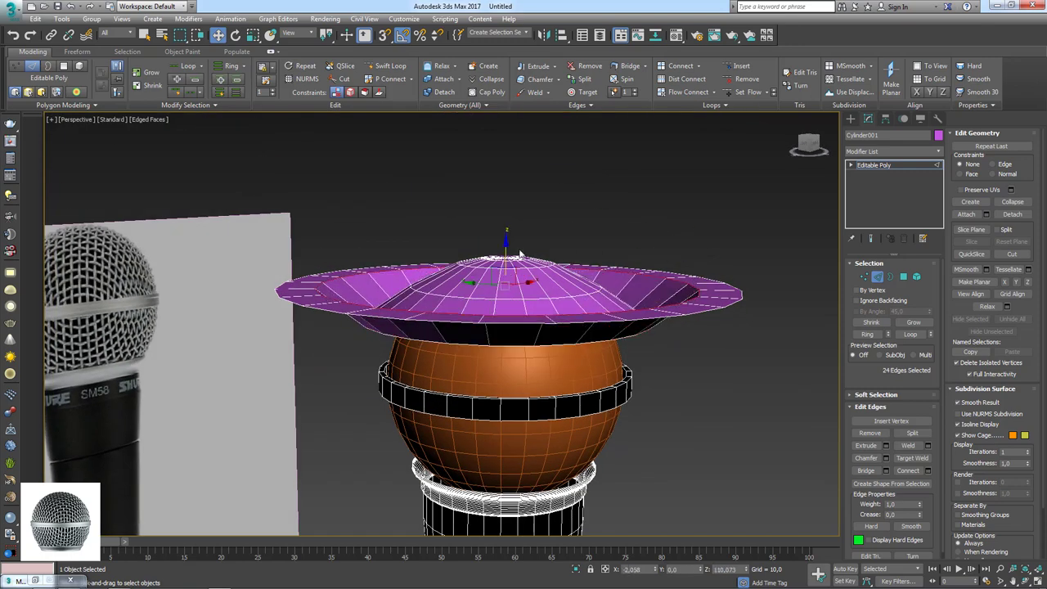
left_click_drag(506, 255, 510, 302)
middle_click_drag(510, 301, 748, 323, "alt")
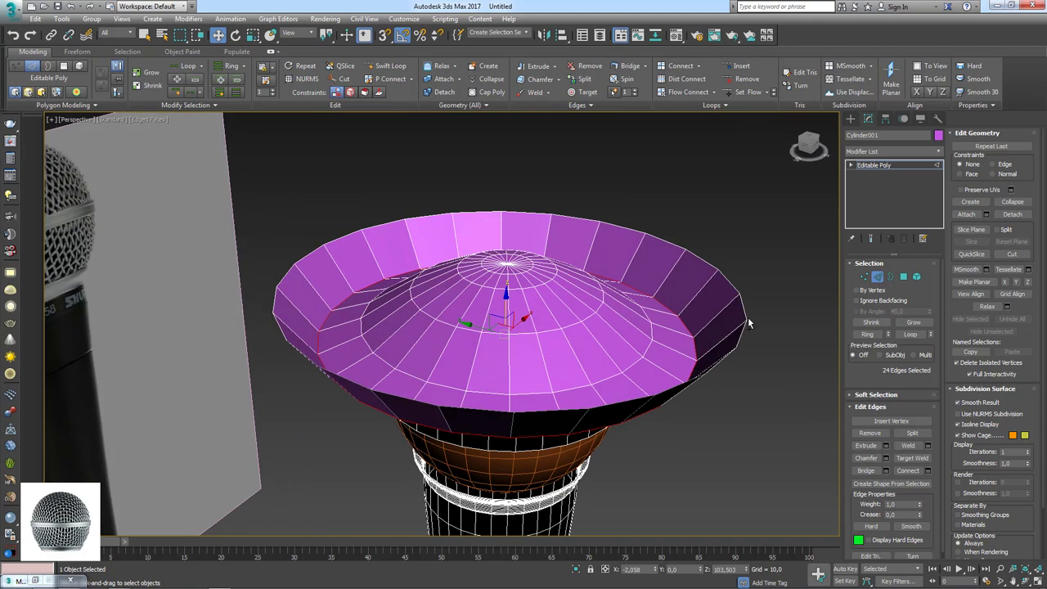
key("ctrl+z")
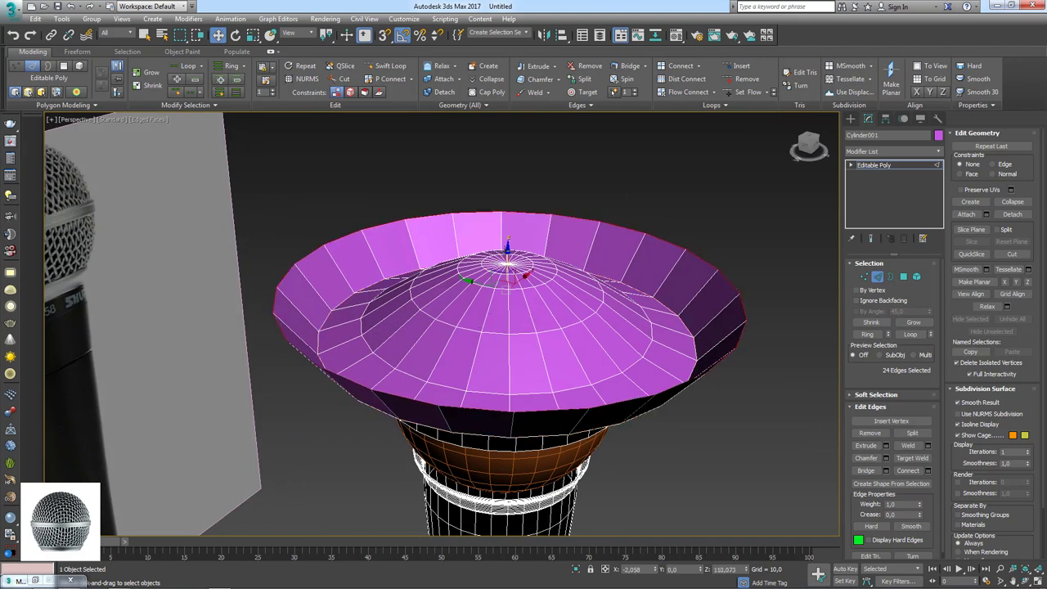
Step: Scale the rim loops inward and raise them so the brim rounds into a dome
middle_click_drag(507, 254, 585, 346, "alt")
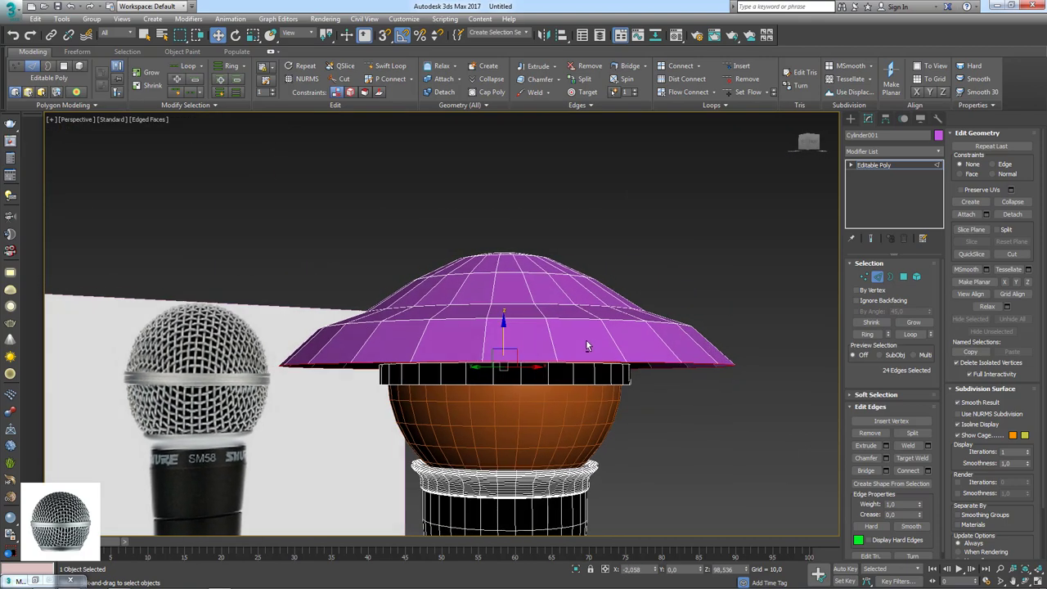
key("e")
key("r")
left_click_drag(503, 378, 504, 409)
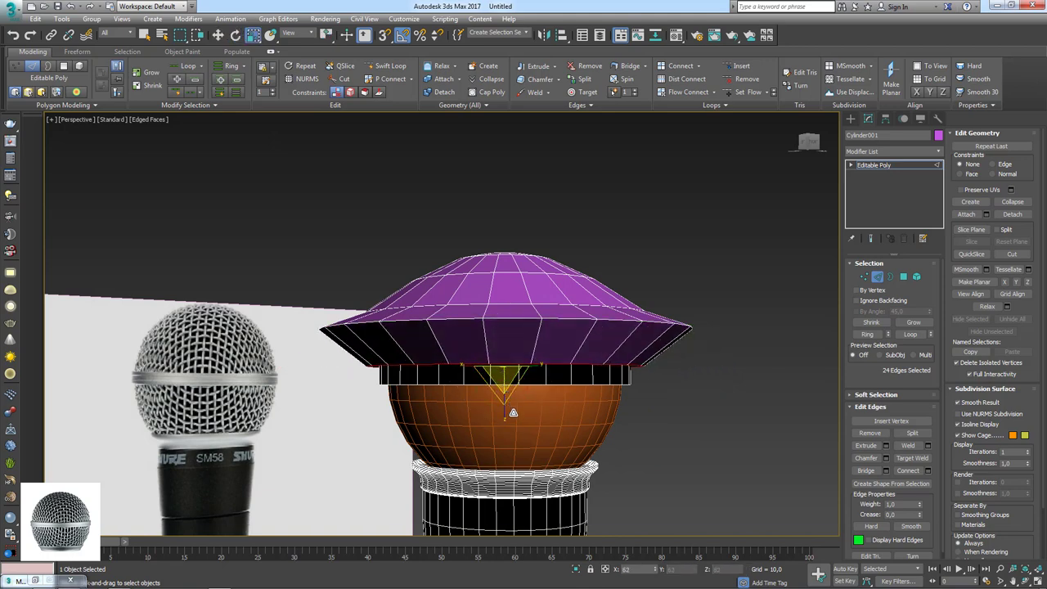
double_click(515, 326)
left_click_drag(506, 364, 505, 378)
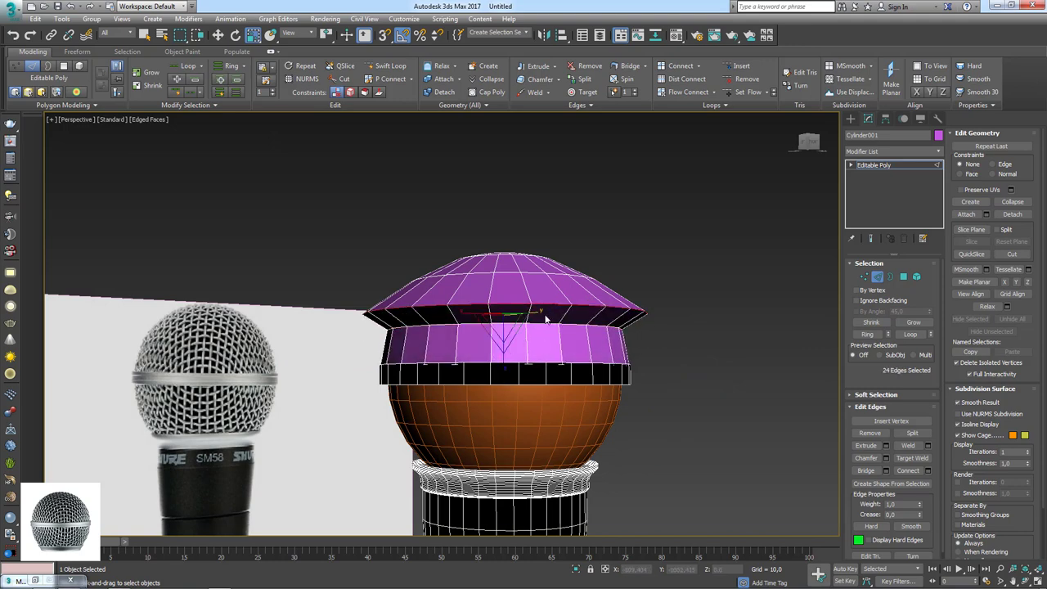
mouse_move(503, 329)
left_mouse_down()
mouse_move(509, 335)
mouse_move(502, 301)
left_mouse_up()
key("w")
middle_click_drag(502, 301, 501, 300, "alt")
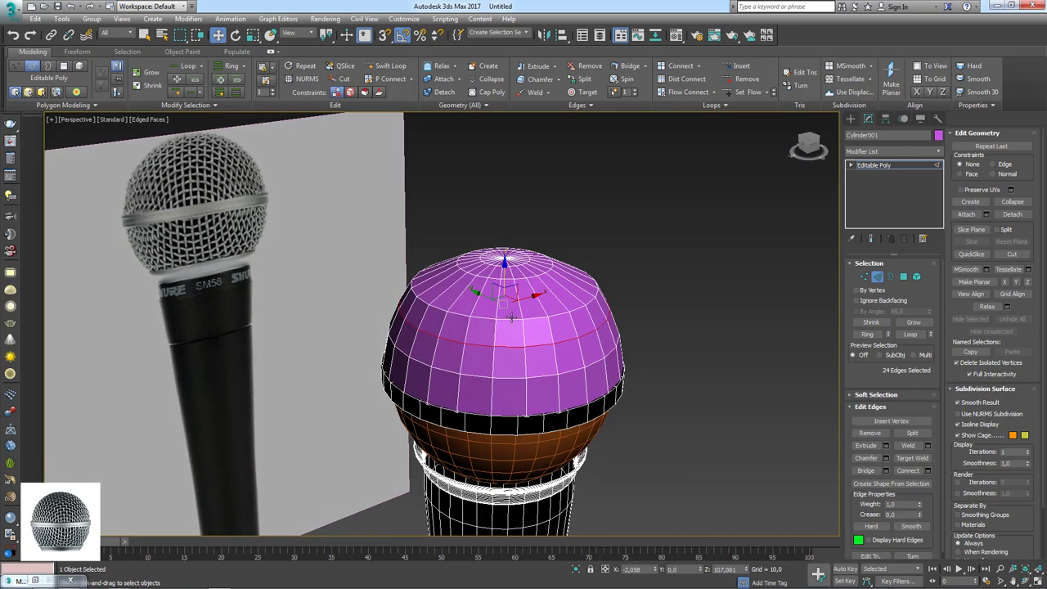
Step: Scale the top edge loop in toward the dome's peak
key("e")
key("r")
left_click_drag(507, 272, 508, 278)
key("w")
key("e")
key("r")
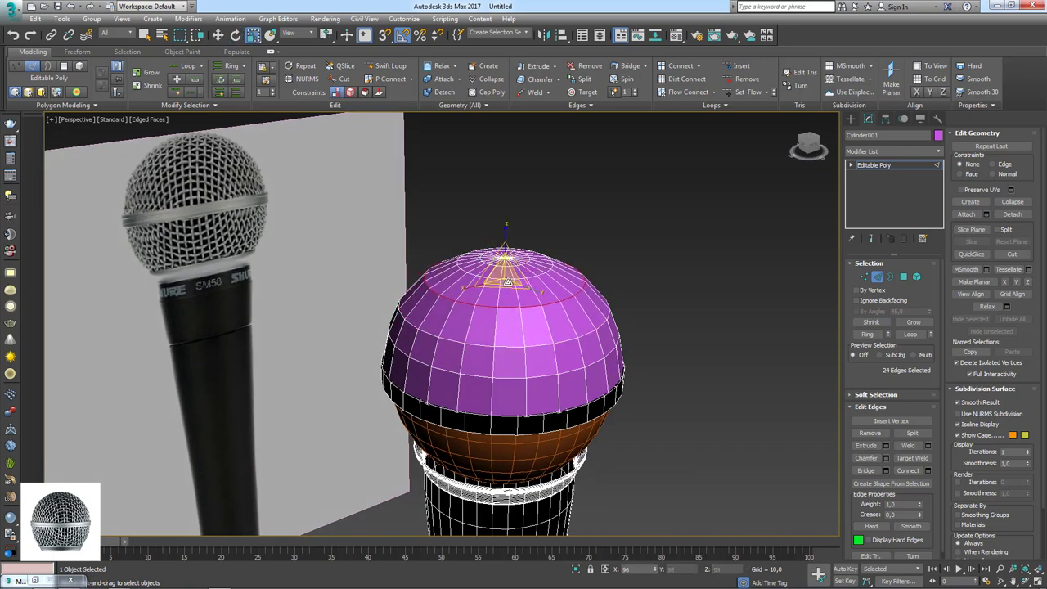
Step: Select the dome's upper ring and boundary edge loops and adjust them with Move and Scale
left_click(511, 347)
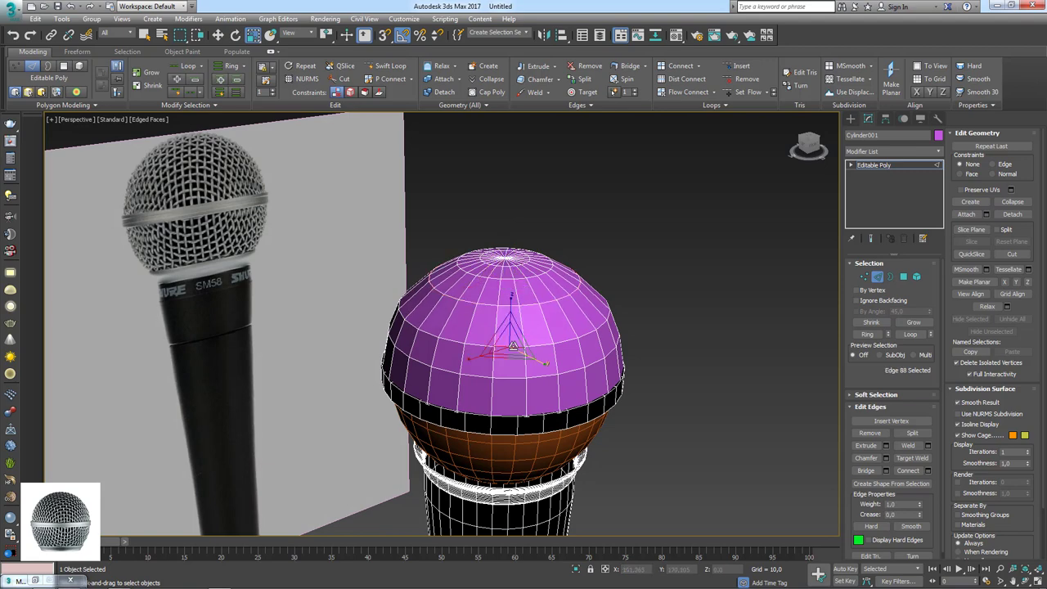
double_click(512, 347)
key("w")
key("e")
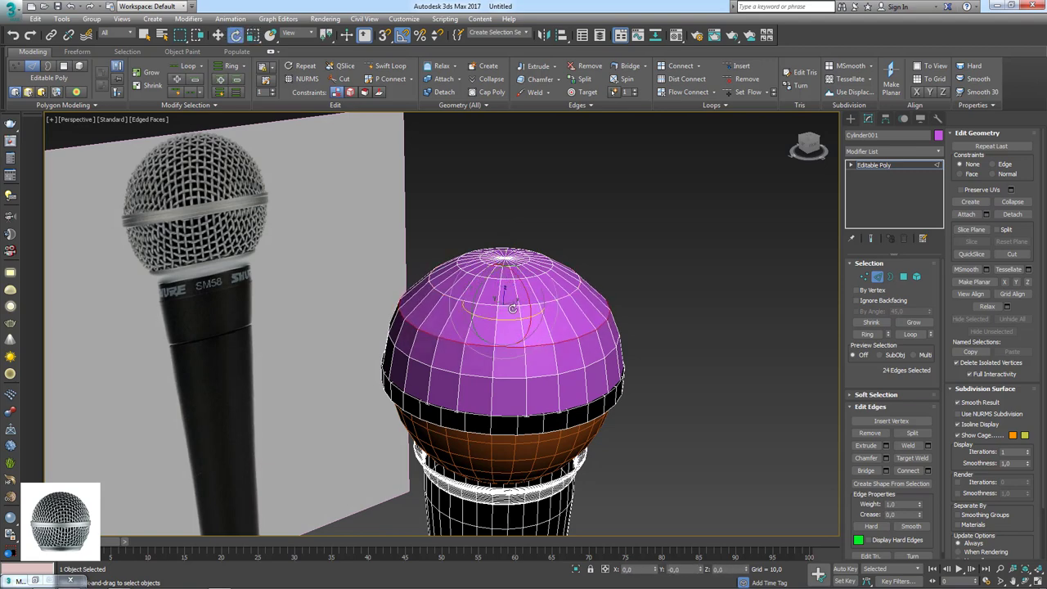
key("r")
key("w")
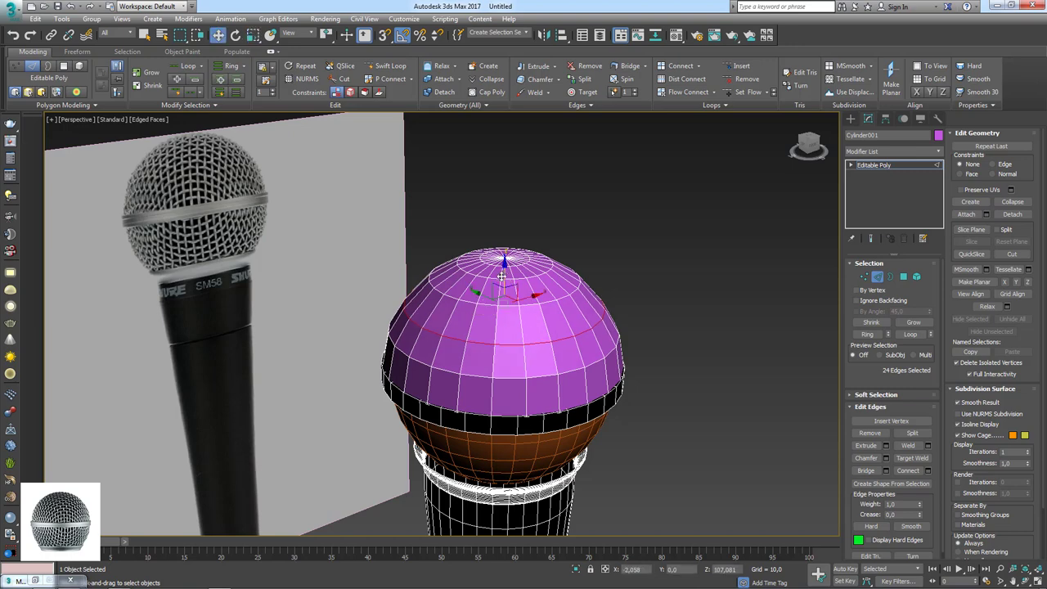
key("e")
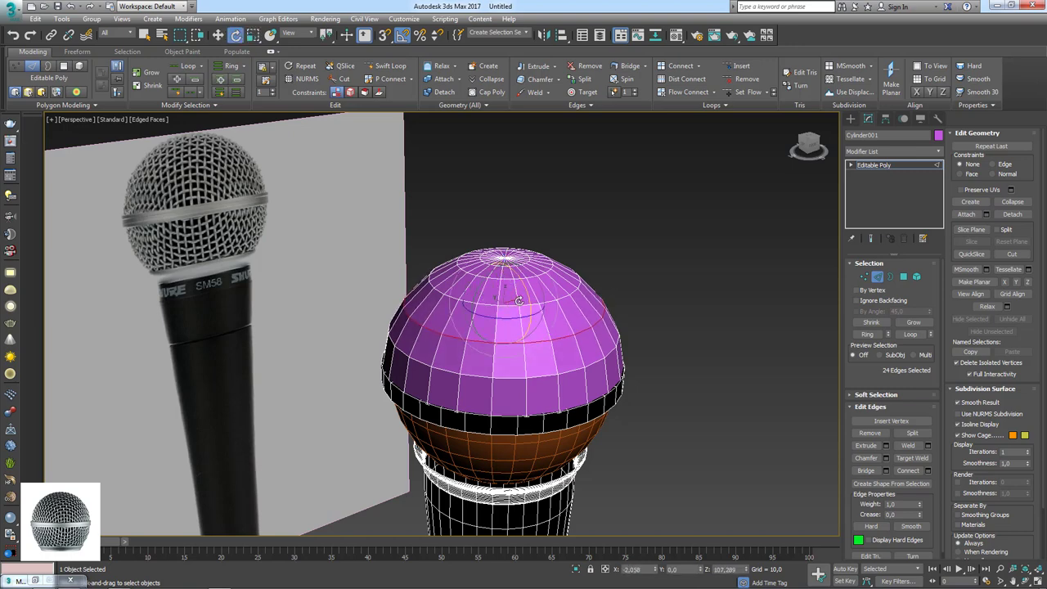
key("r")
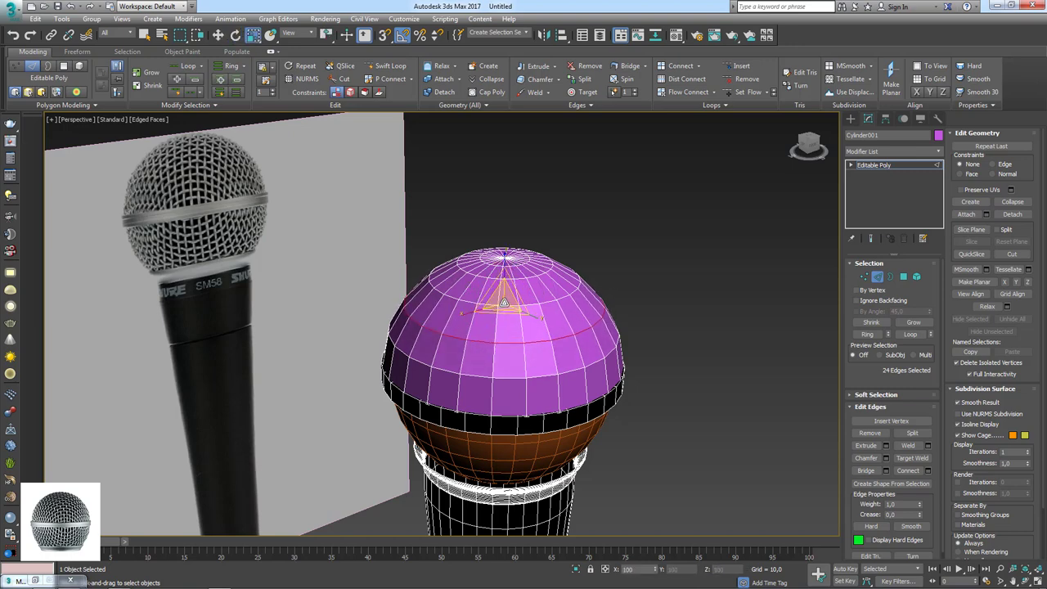
key("w")
left_click(510, 417)
key("r")
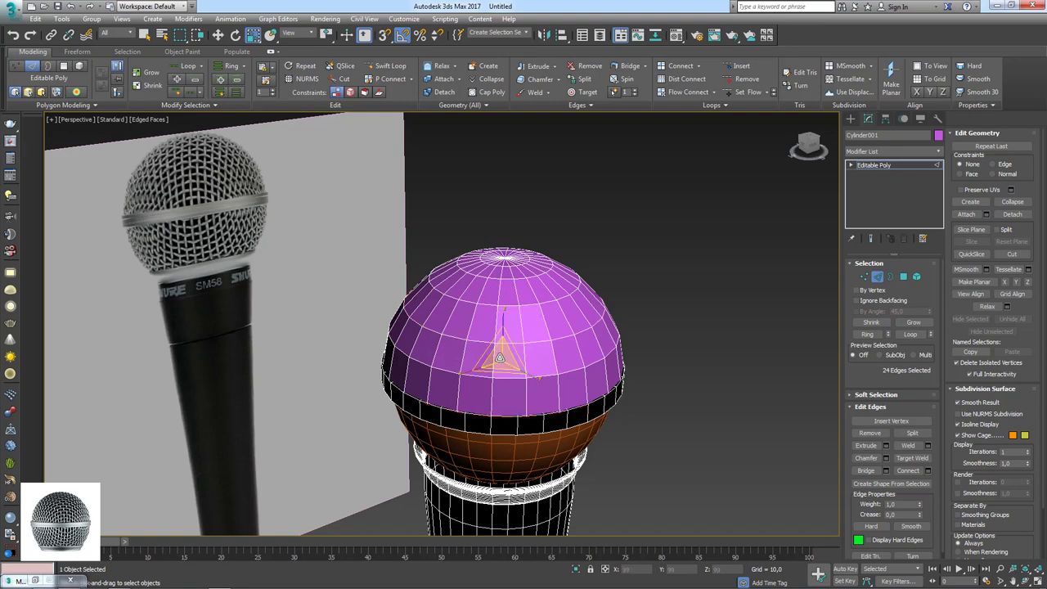
double_click(501, 374)
Step: Return to the whole Editable Poly object and orbit out to view the head
middle_click_drag(736, 192, 829, 195, "alt")
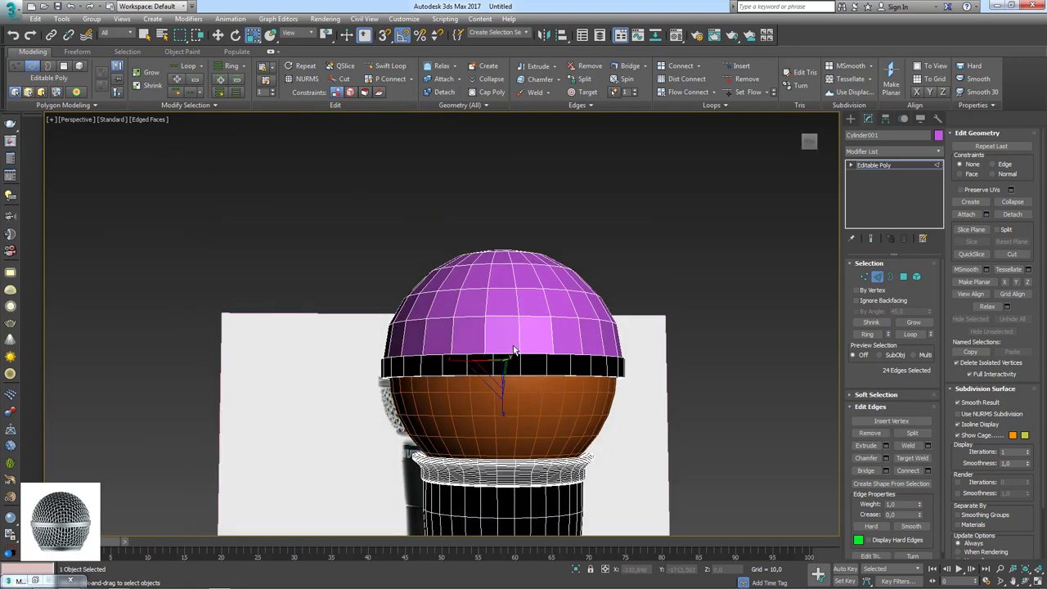
left_click(874, 166)
scroll(590, 262, "down", 3)
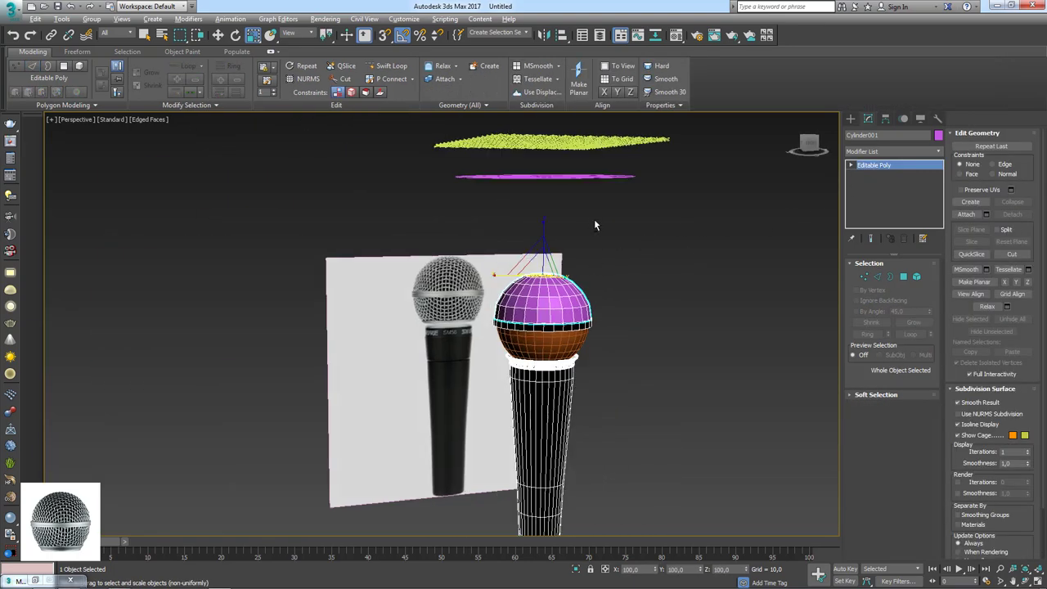
mouse_move(594, 218)
middle_mouse_down("alt")
mouse_move(610, 237)
mouse_move(576, 303)
mouse_move(556, 299)
mouse_move(581, 231)
middle_mouse_up("alt")
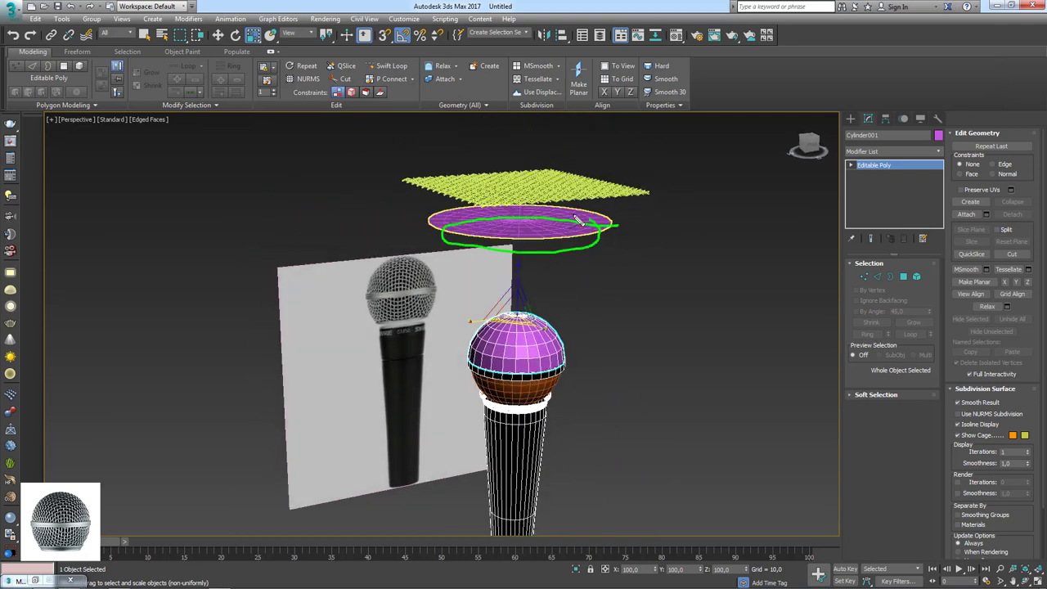
middle_click_drag(594, 227, 584, 247)
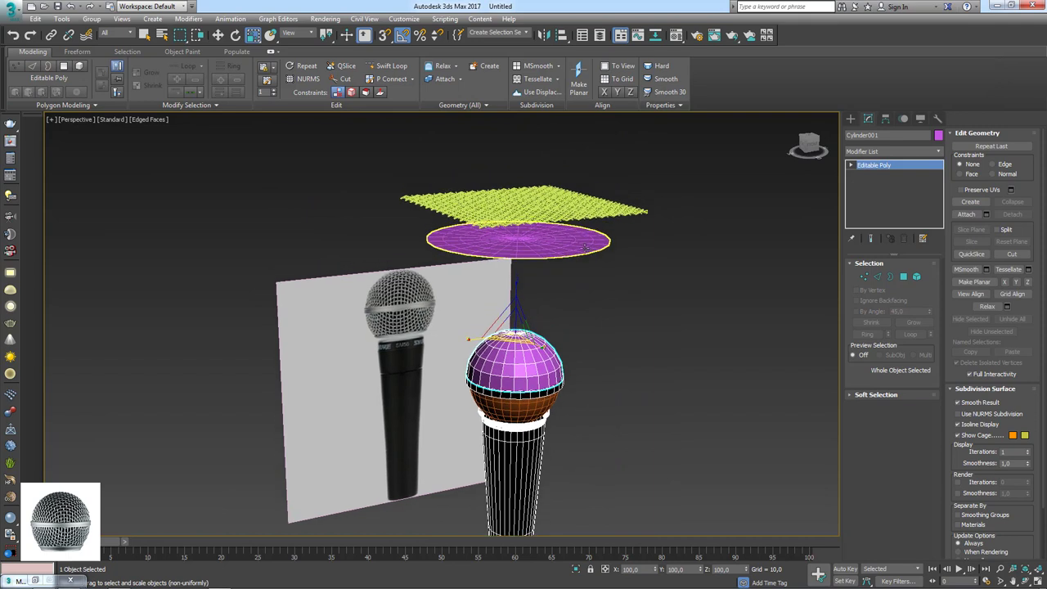
Step: Select the flat disc Cylinder002 and jump to the M entries of the Modifier List
left_click(582, 237)
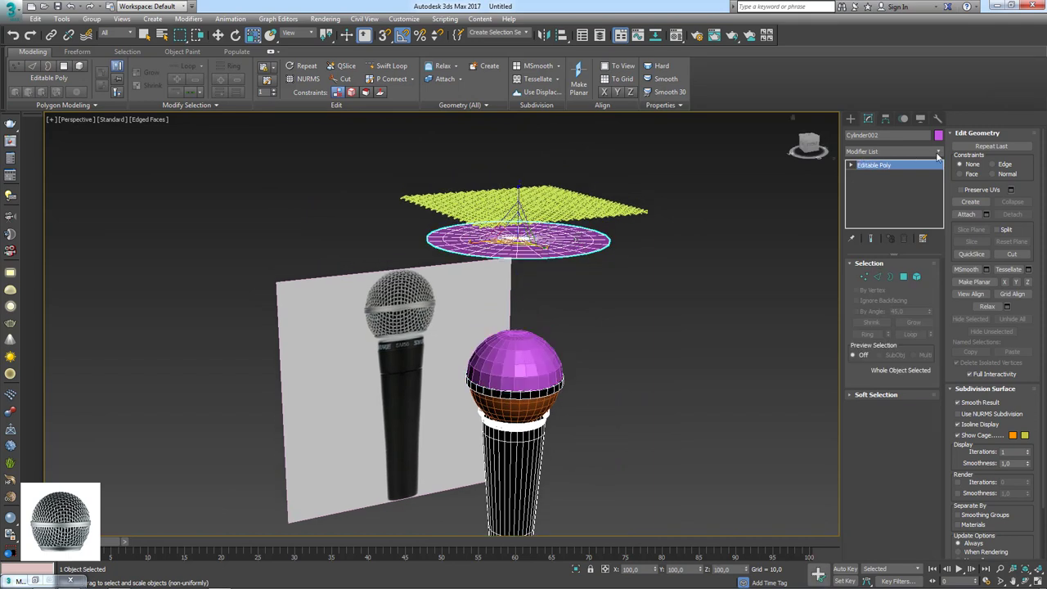
left_click(940, 155)
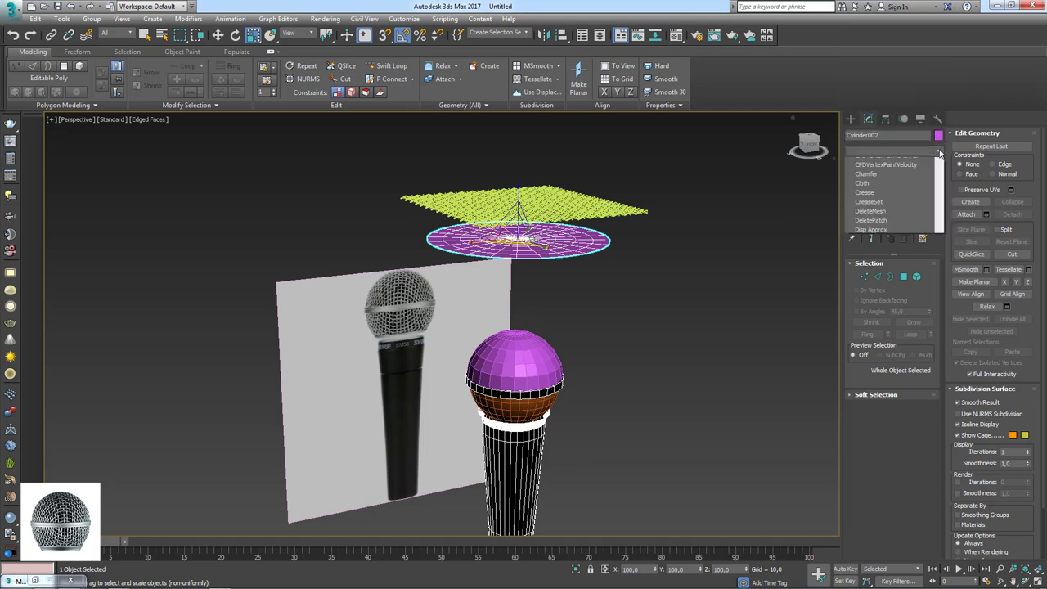
left_click_drag(940, 207, 941, 454)
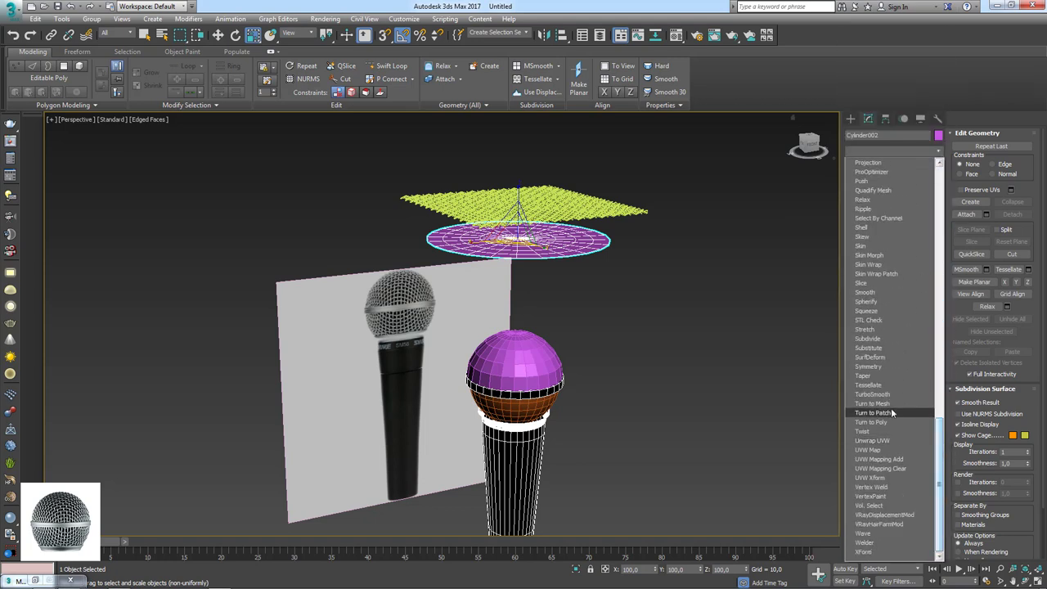
scroll(879, 392, "up", 2)
scroll(876, 385, "up", 2)
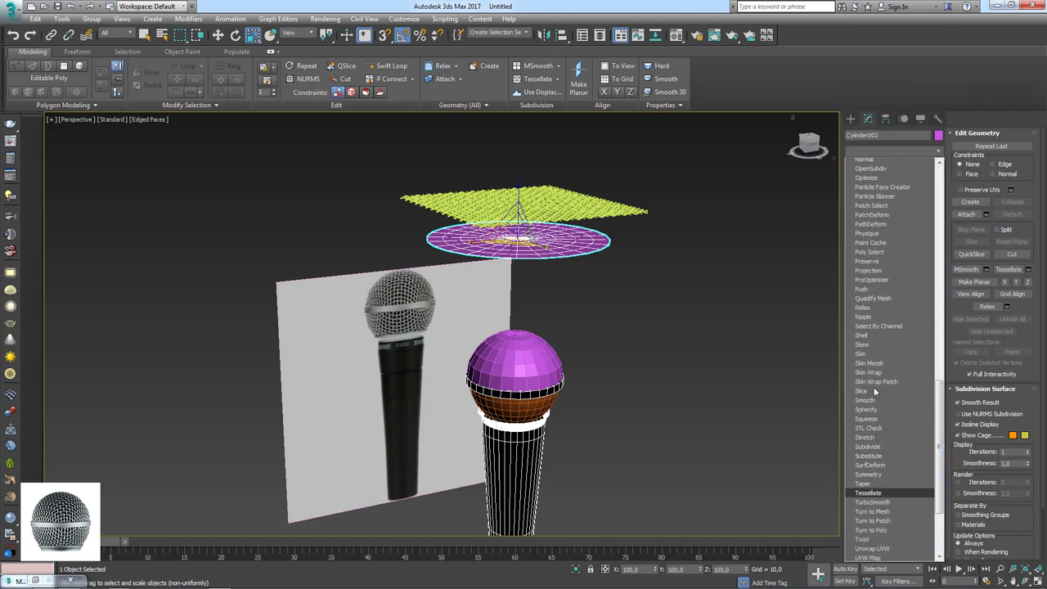
scroll(891, 362, "down", 2)
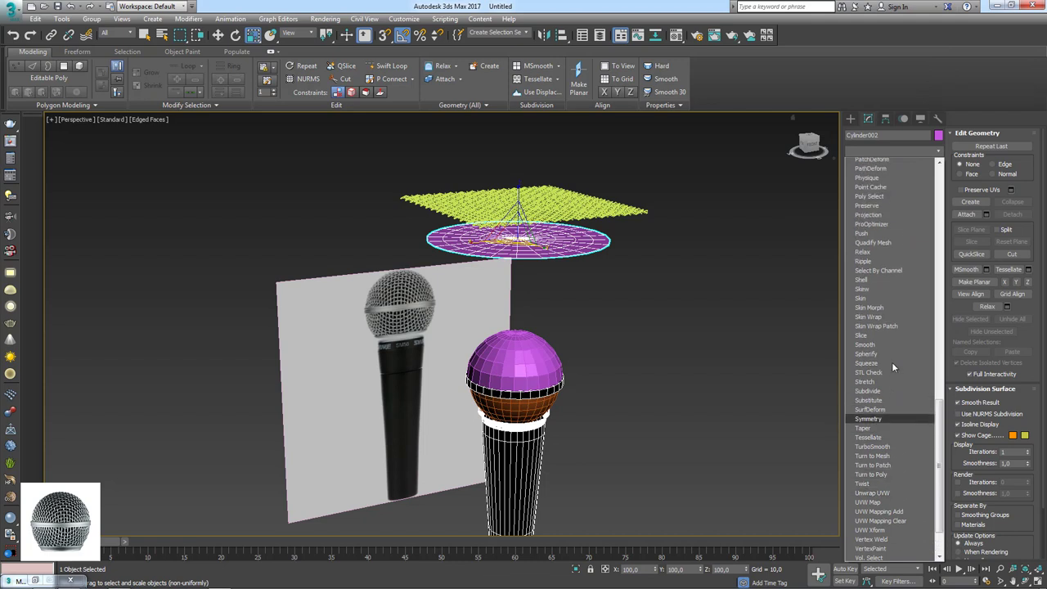
scroll(891, 361, "up", 10)
key("m")
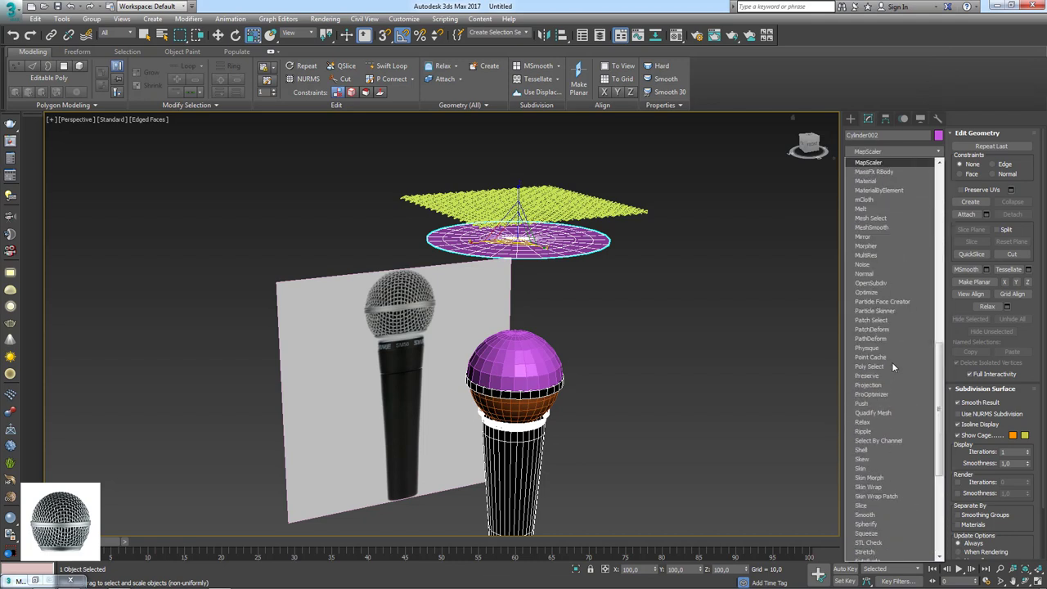
Step: Apply Morpher, load Cylinder001 into the first channel, and test the dome morph
left_click(866, 246)
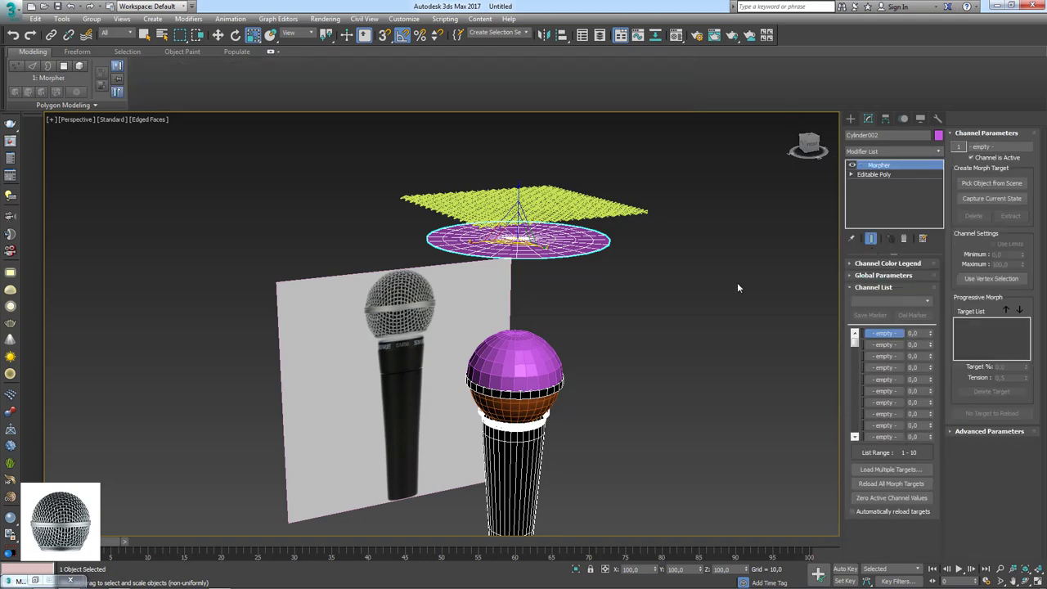
middle_click_drag(664, 296, 701, 320, "alt")
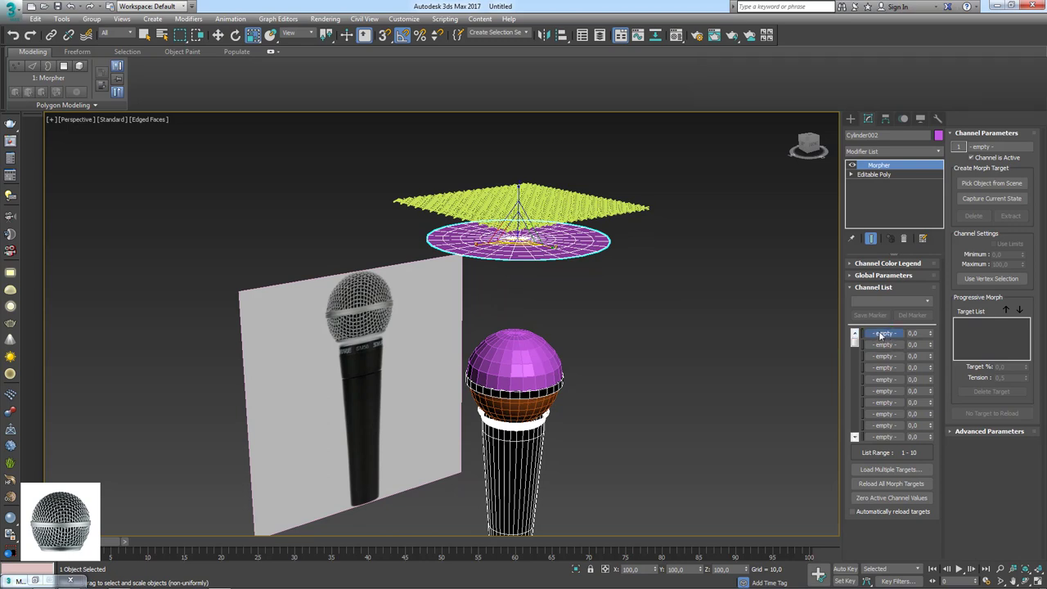
right_click(880, 335)
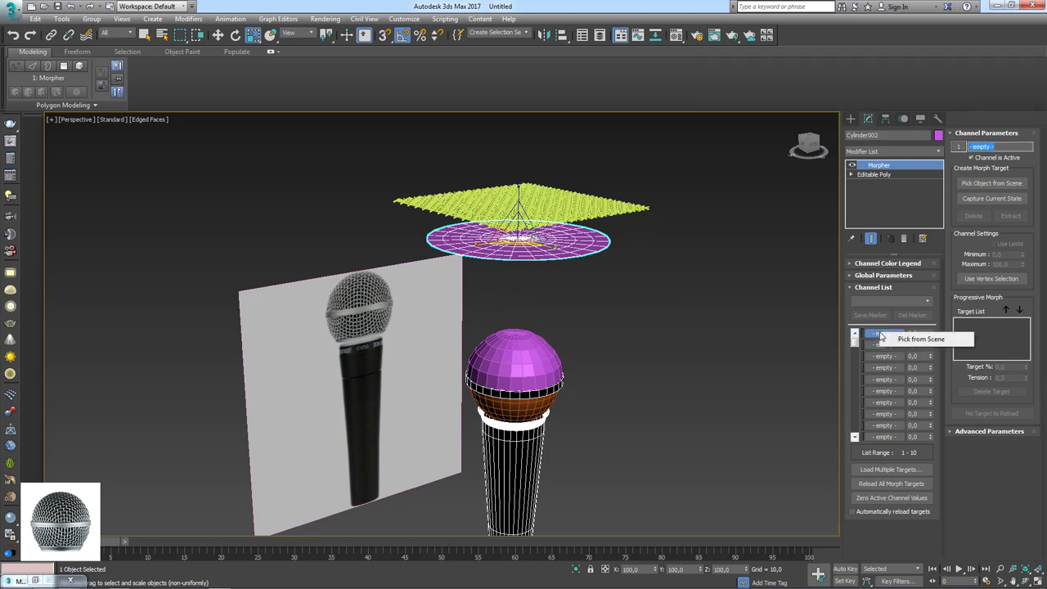
left_click(922, 341)
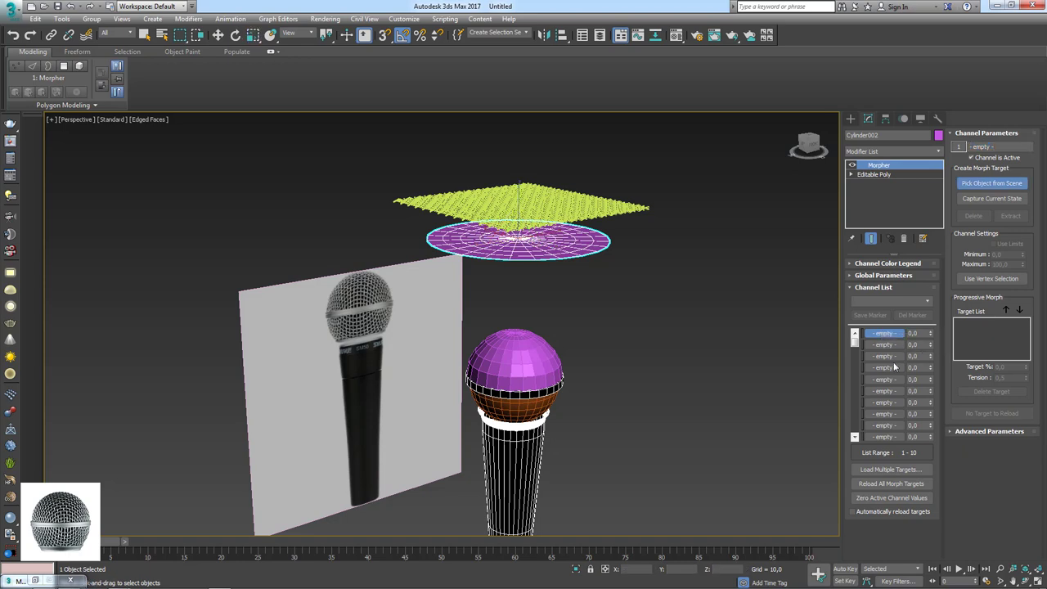
left_click(524, 335)
middle_click_drag(556, 311, 570, 327)
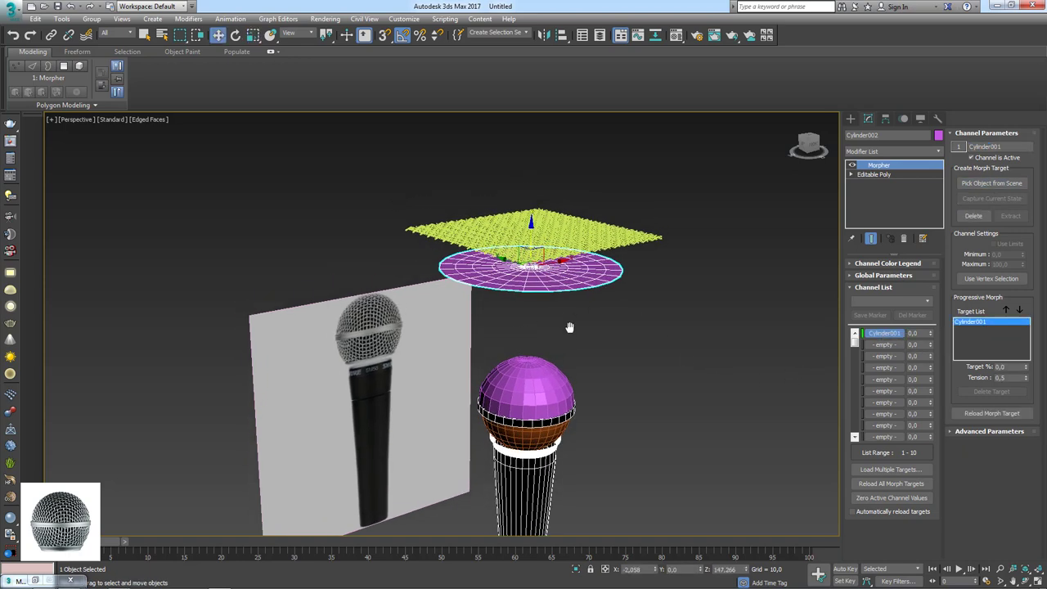
mouse_move(930, 339)
left_mouse_down()
mouse_move(930, 258)
mouse_move(932, 347)
mouse_move(930, 262)
mouse_move(930, 334)
left_mouse_up()
Step: Reset the morph channel to 0 and move the dome Cylinder001 off to the left
right_click(931, 334)
left_click(552, 364)
left_click_drag(525, 322, 559, 243)
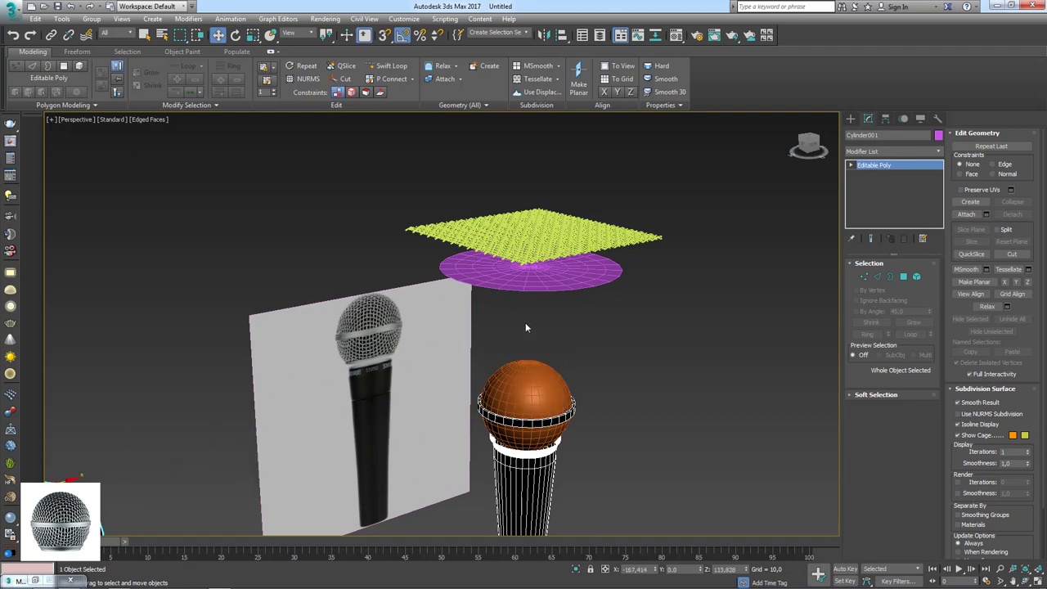
Step: Clone the morphing disc upward as Cylinder003 above the wire mesh plane
left_click(567, 222)
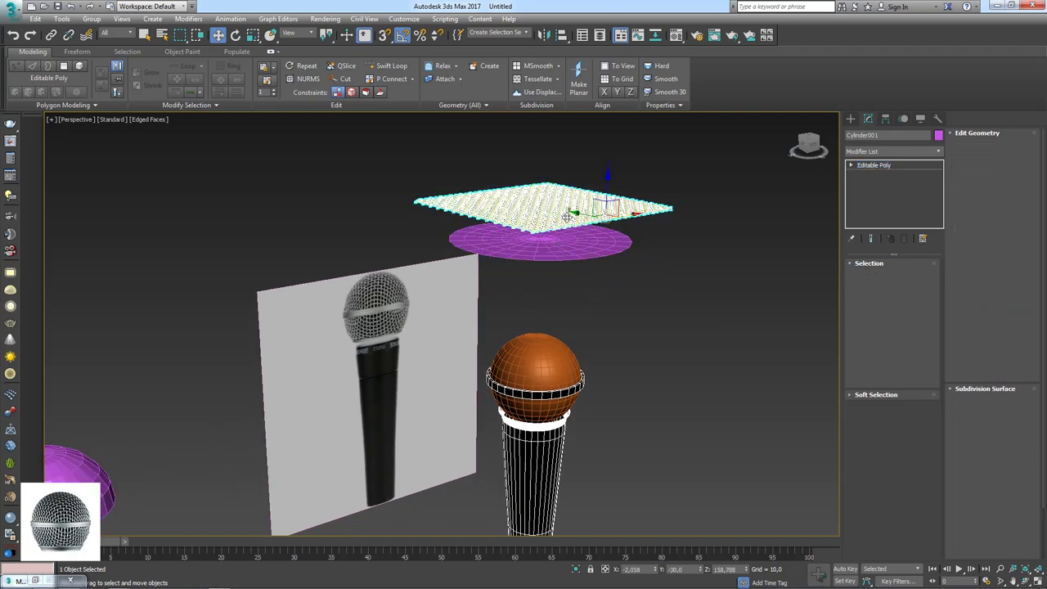
mouse_move(567, 223)
middle_mouse_down("alt")
mouse_move(584, 306)
mouse_move(530, 202)
middle_mouse_up("alt")
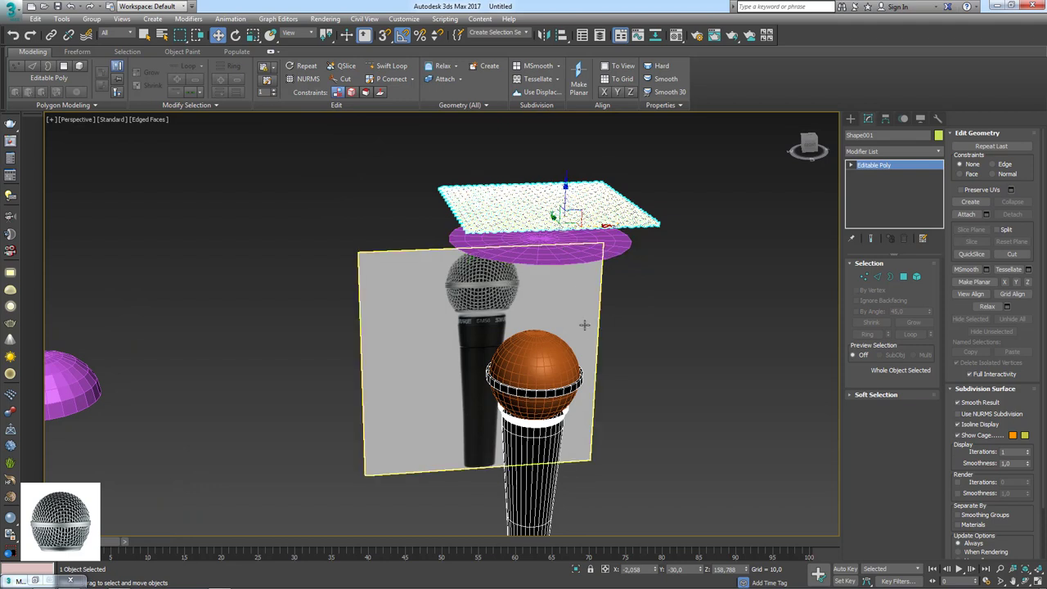
middle_click_drag(592, 328, 589, 268, "alt")
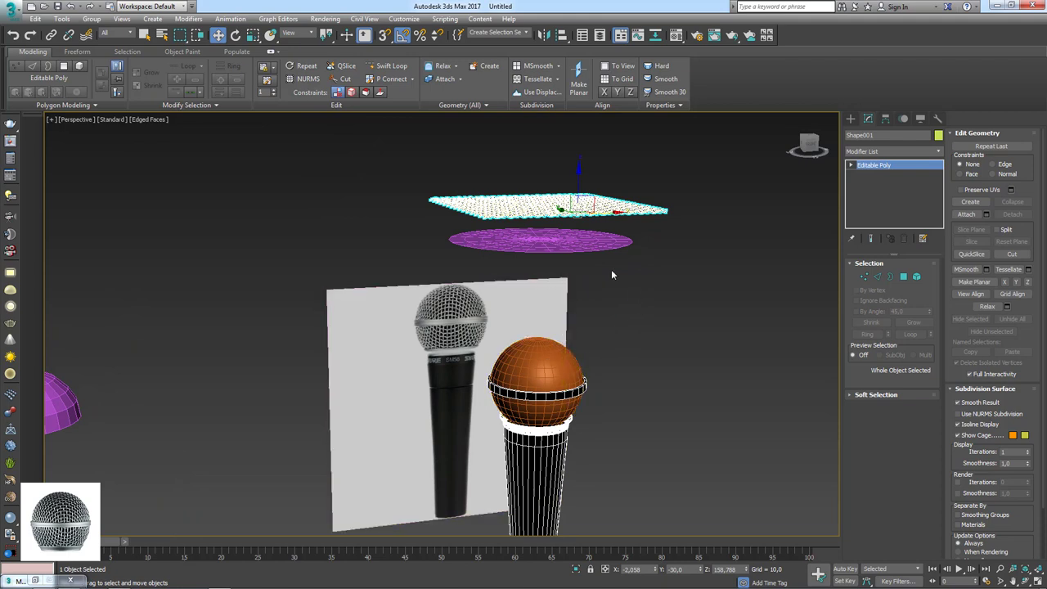
mouse_move(563, 212)
middle_mouse_down("alt")
mouse_move(586, 269)
mouse_move(582, 227)
middle_mouse_up("alt")
scroll(595, 256, "up", 2)
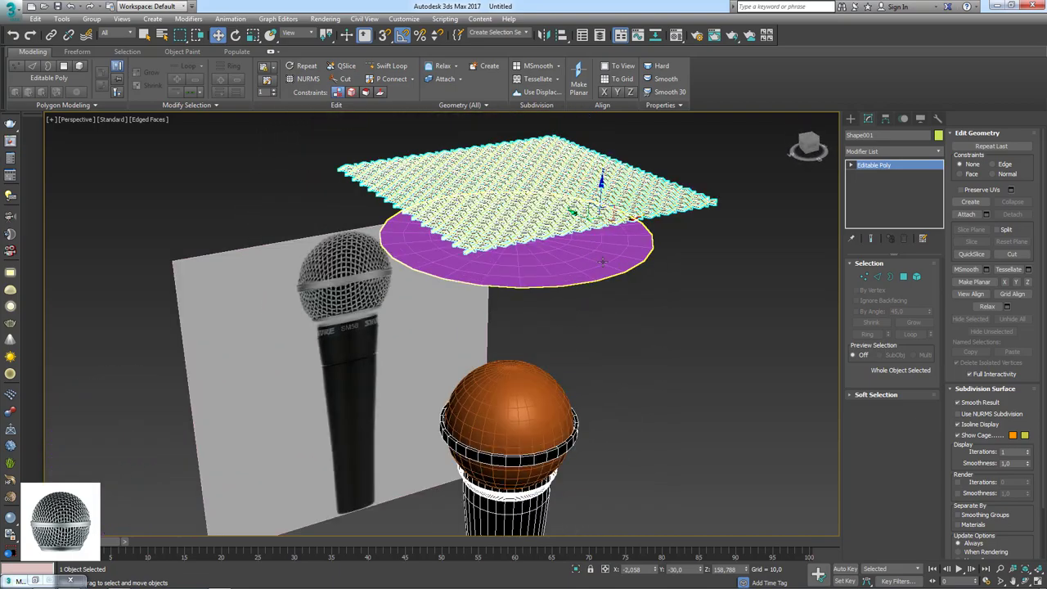
mouse_move(602, 261)
middle_mouse_down("alt")
mouse_move(593, 255)
mouse_move(634, 246)
middle_mouse_up("alt")
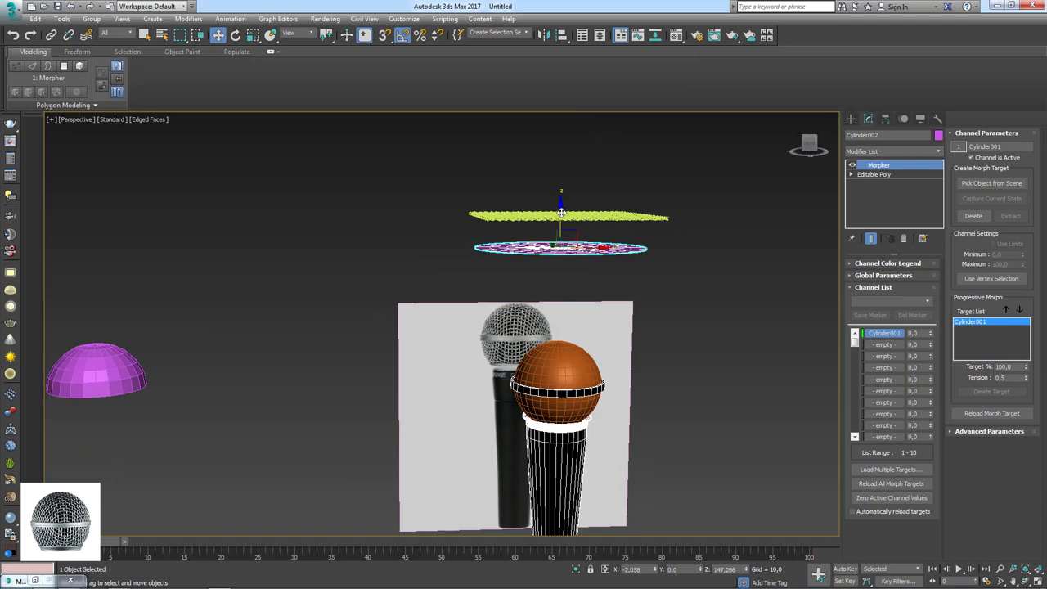
left_click_drag(588, 246, 589, 182, "shift")
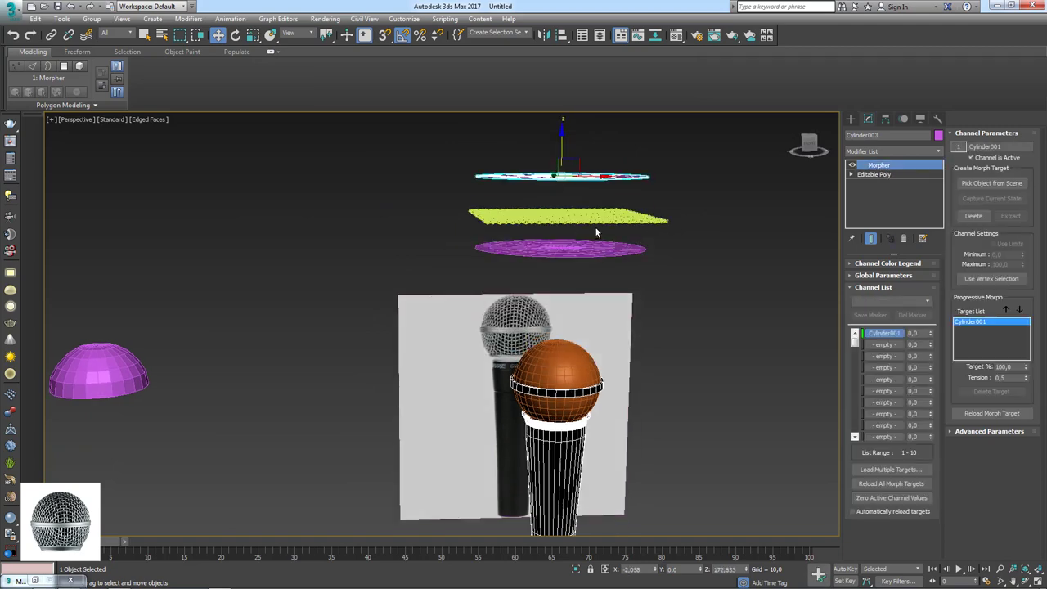
Step: Convert the copied disc to Editable Poly and extrude its border upward into a wall
right_click(603, 187)
mouse_move(623, 297)
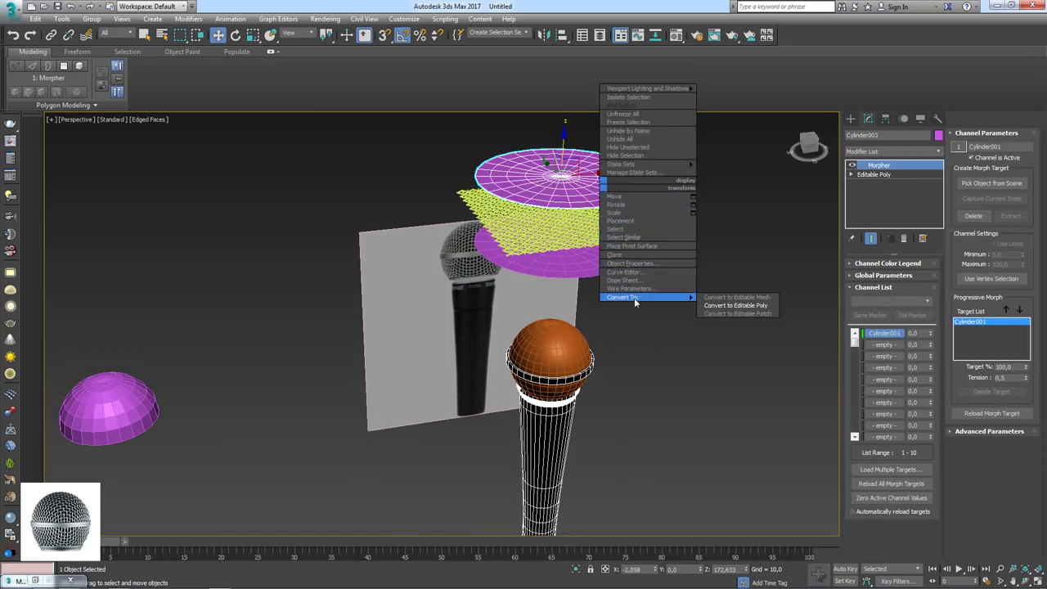
left_click(726, 305)
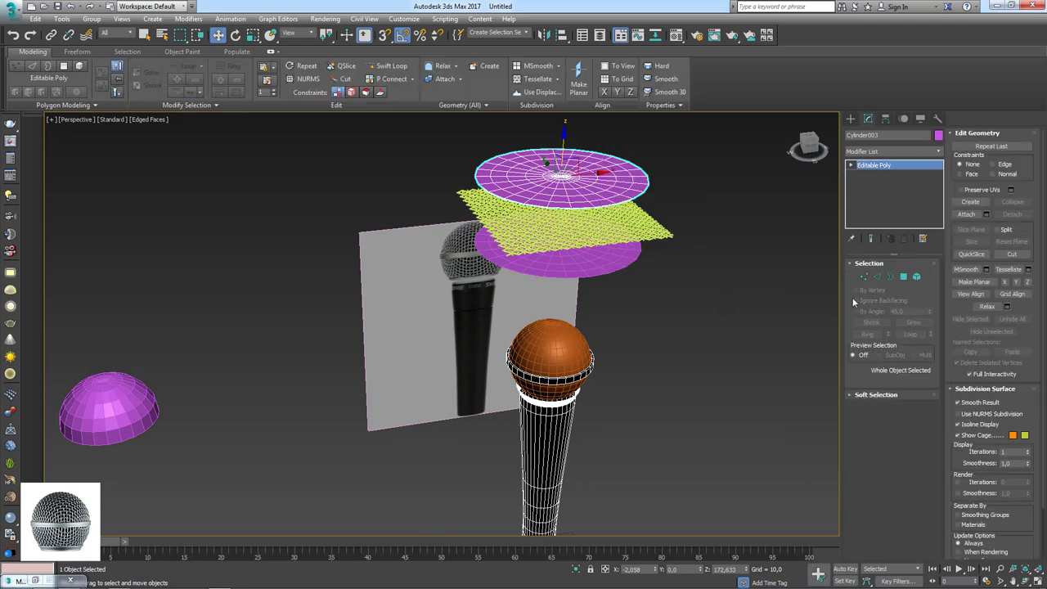
left_click(890, 278)
left_click_drag(562, 141, 561, 106, "shift")
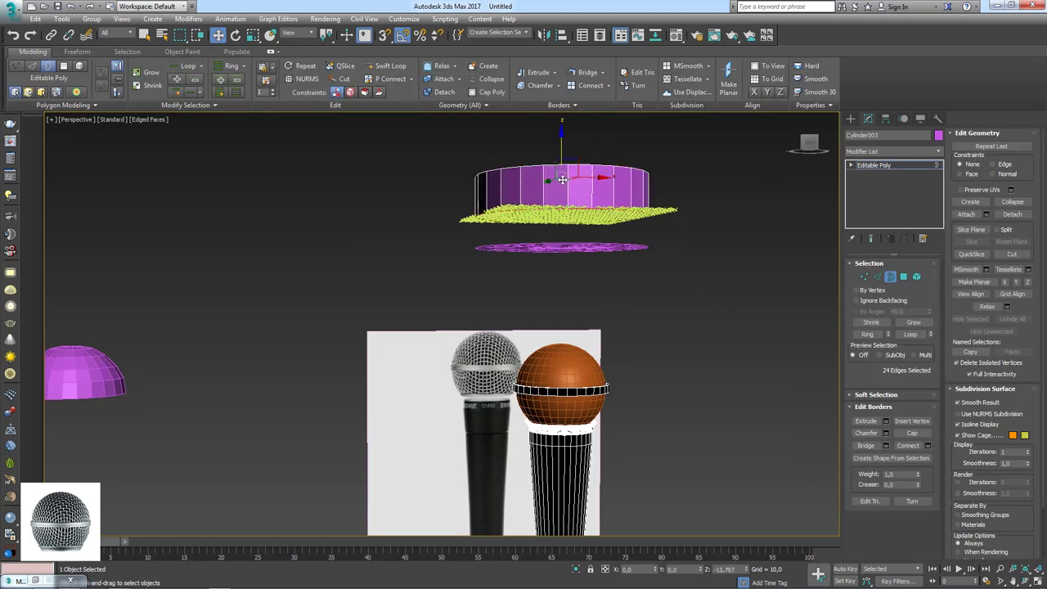
middle_click_drag(562, 106, 848, 288, "alt")
scroll(727, 295, "up", 2)
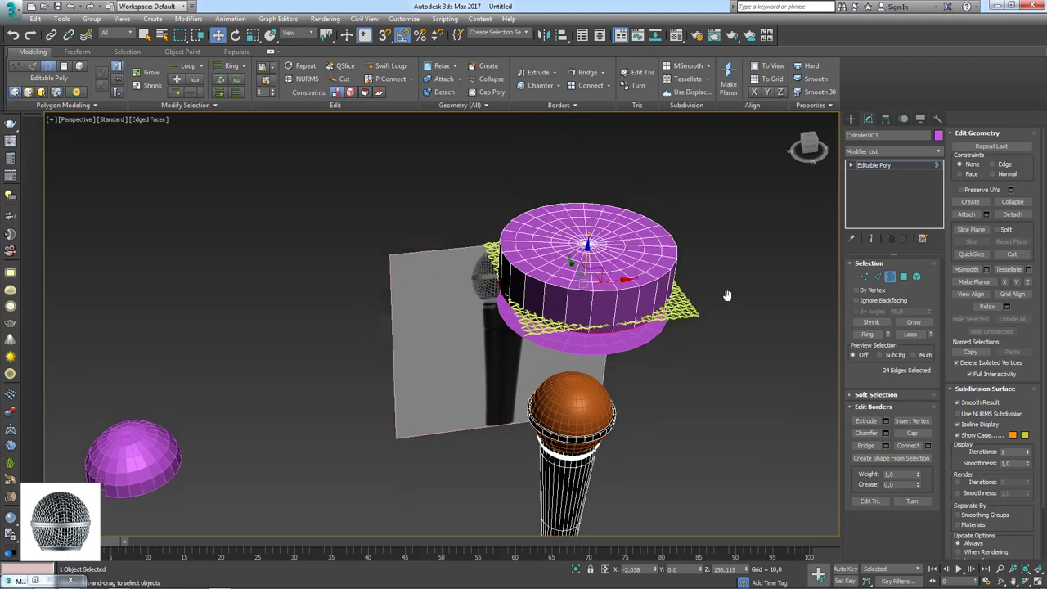
scroll(589, 296, "up", 3)
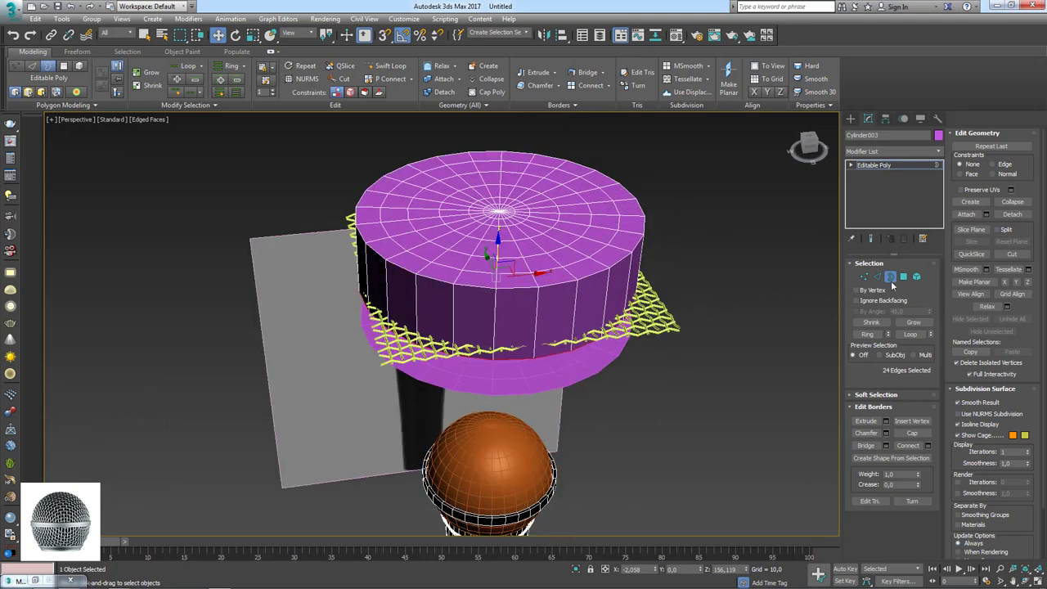
Step: Delete the cylinder's top cap and flip the 24 wall faces inward
left_click(903, 276)
middle_click_drag(757, 291, 721, 245, "alt")
left_click(535, 295)
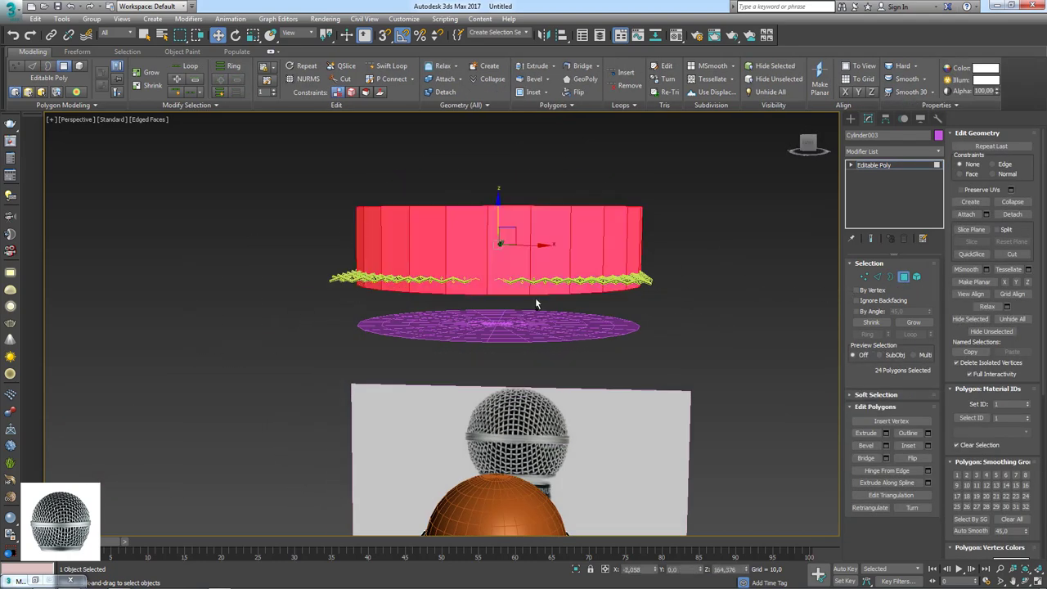
middle_click_drag(535, 297, 652, 279, "alt")
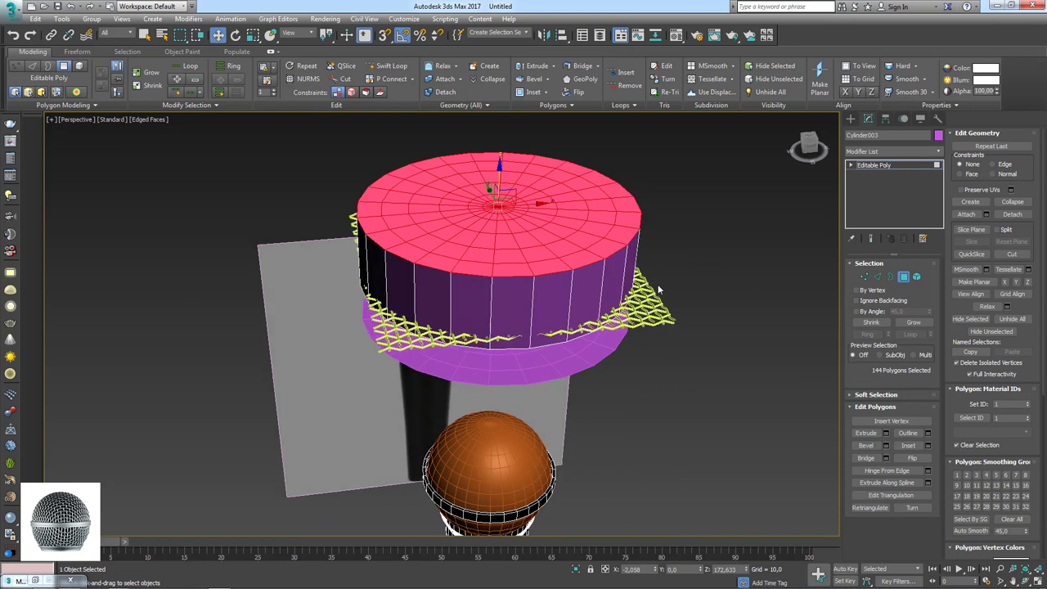
key("Delete")
left_click(874, 165)
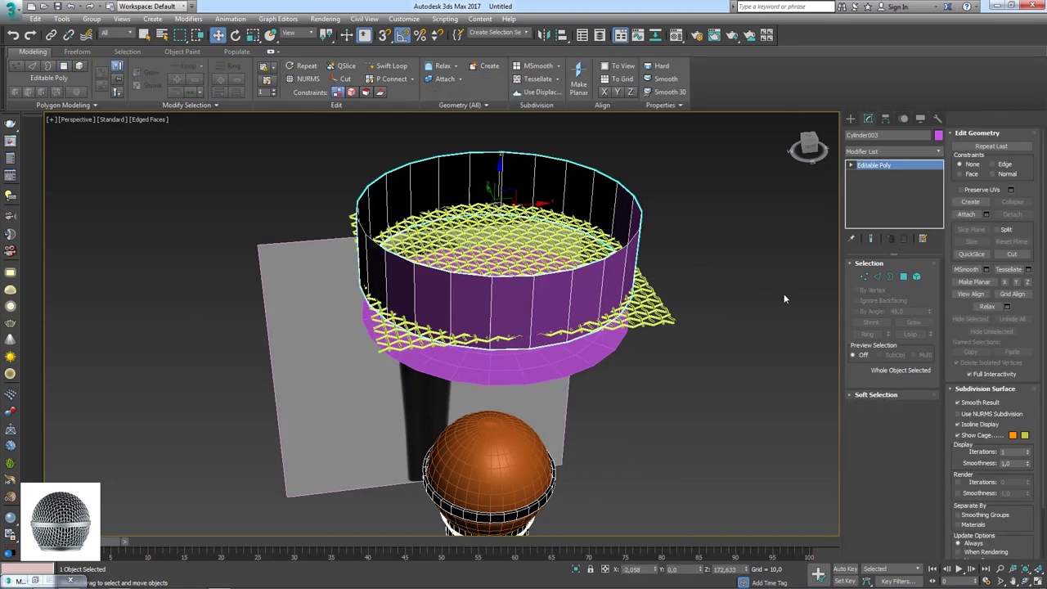
left_click(902, 278)
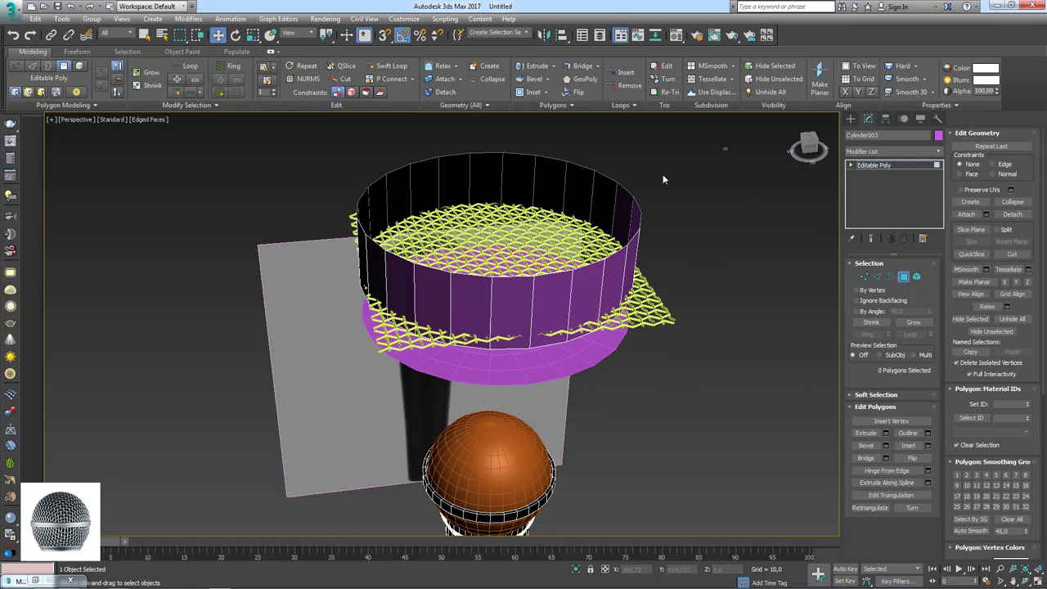
key("ctrl+a")
left_click(911, 457)
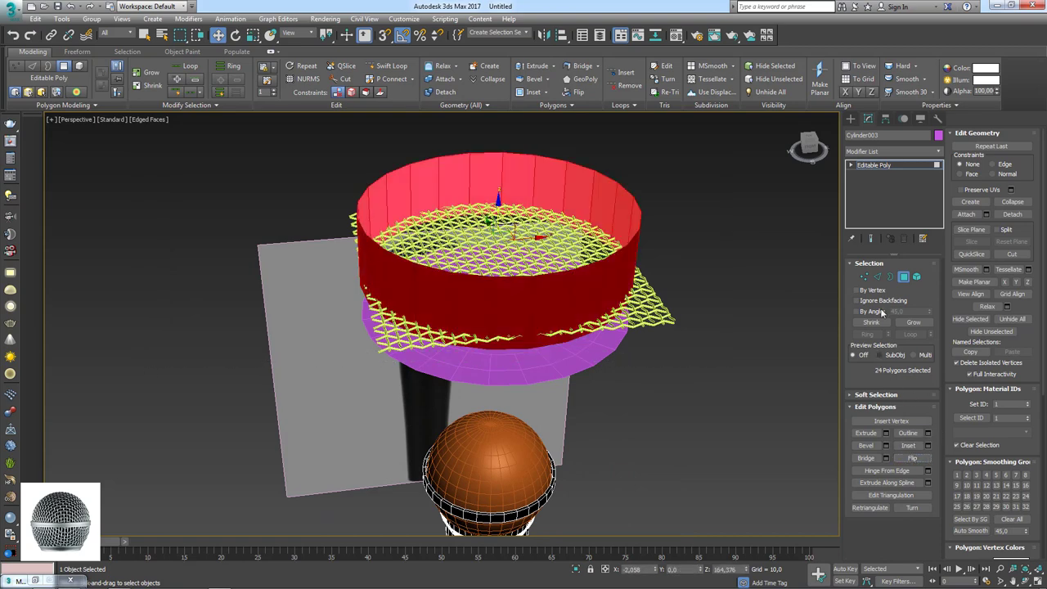
Step: Scale the top rim outward into a wide flange and bridge the open borders
left_click(891, 277)
key("e")
key("r")
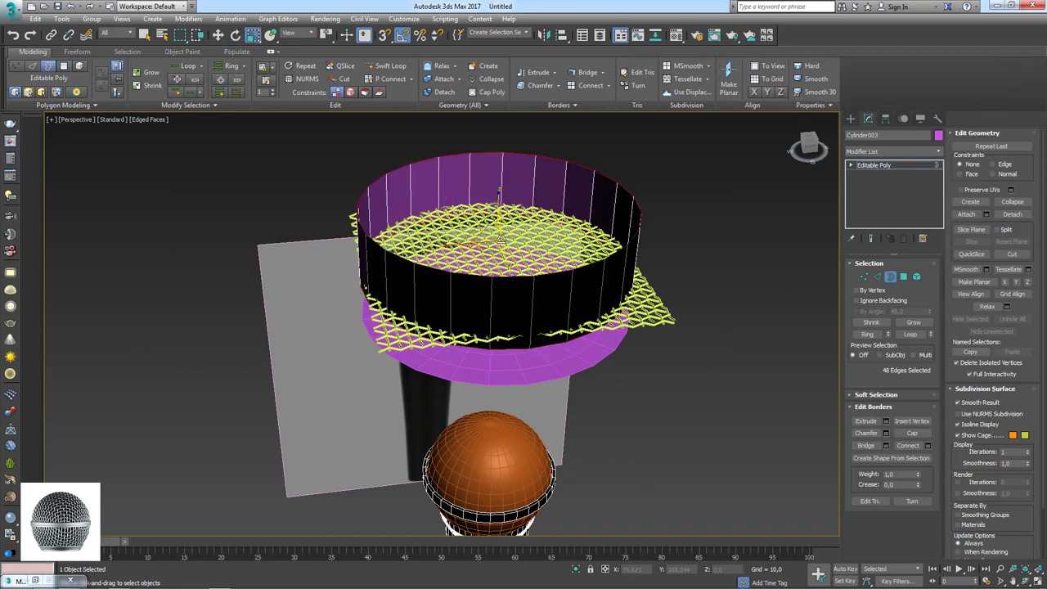
left_click_drag(480, 256, 470, 274, "shift")
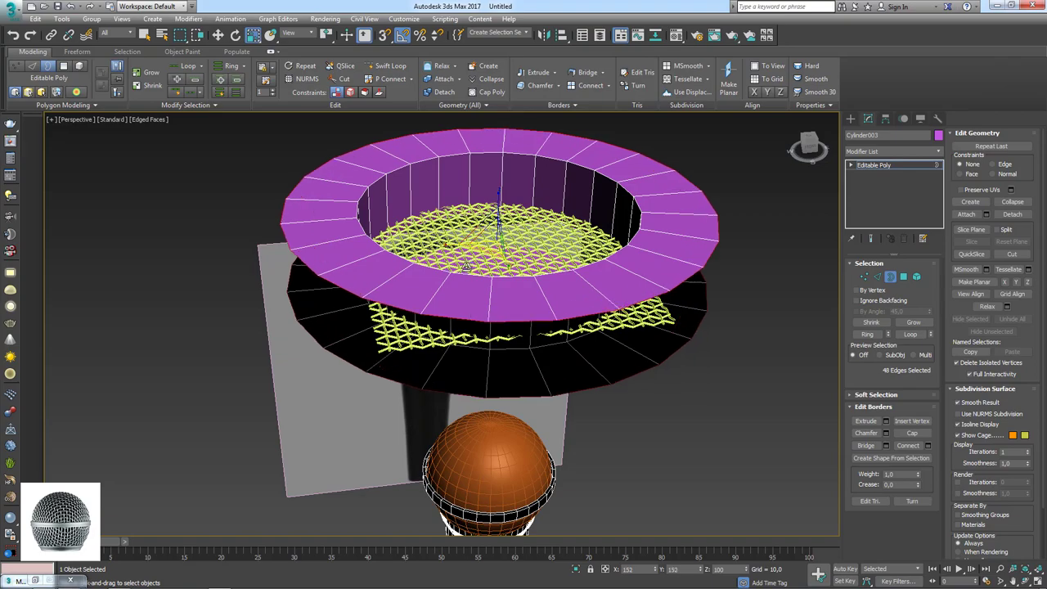
left_click(864, 445)
mouse_move(671, 384)
middle_mouse_down("alt")
mouse_move(658, 304)
mouse_move(662, 376)
middle_mouse_up("alt")
Step: Exit sub-object mode and select the square wire mesh
left_click(875, 165)
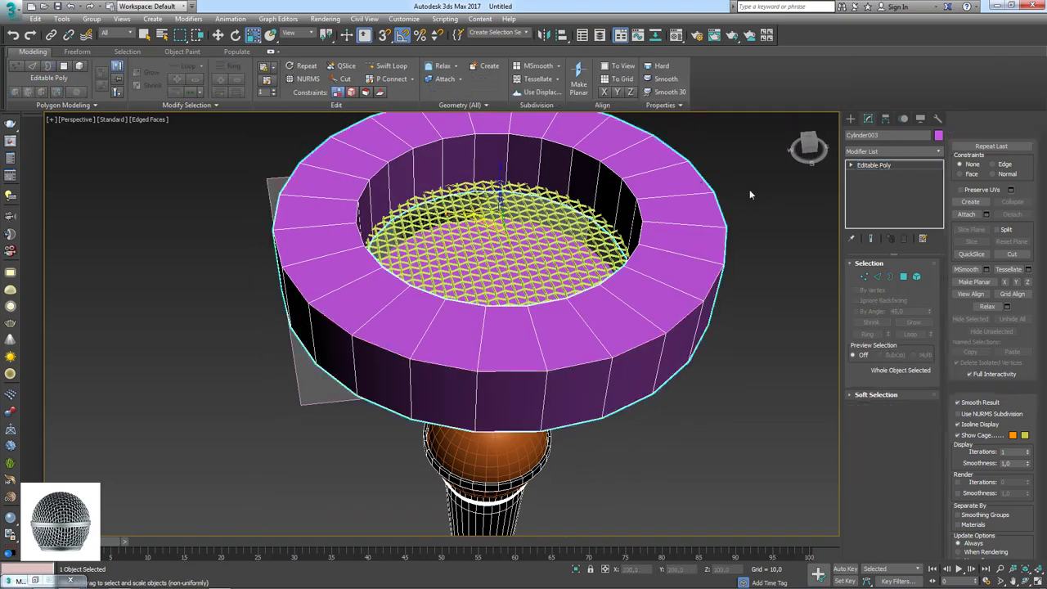
scroll(670, 240, "up", 2)
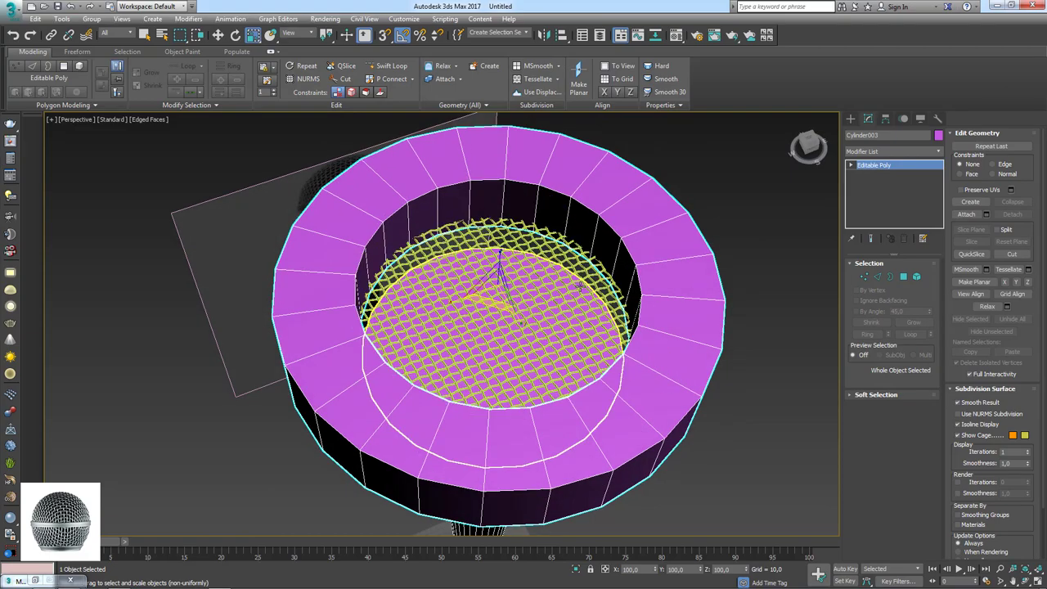
left_click(600, 291)
left_click(601, 288)
left_click(606, 279)
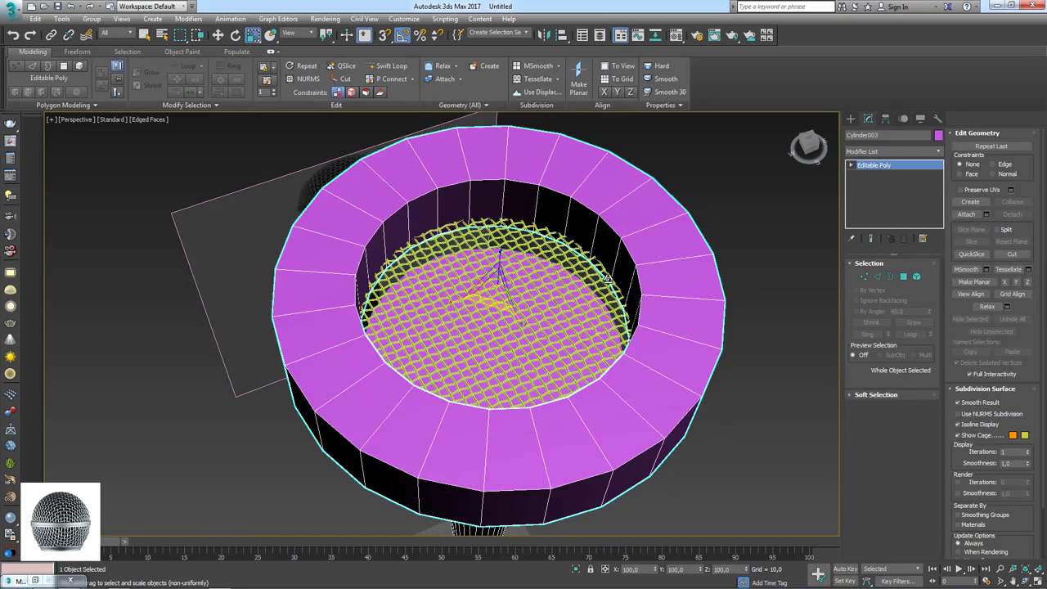
left_click(605, 278)
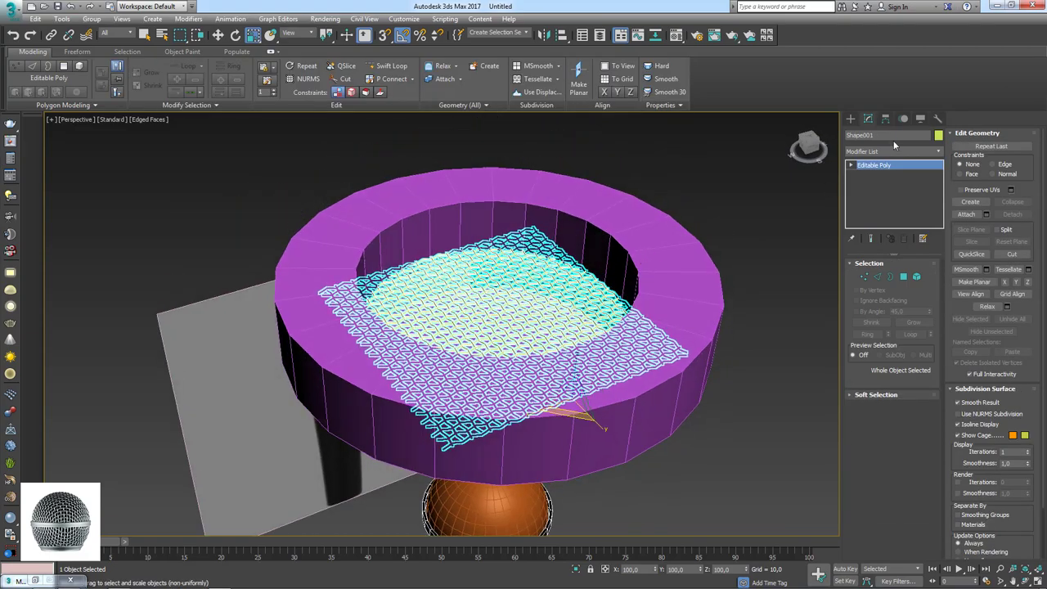
Step: Switch the Create panel to Compound Objects with the wire mesh selected
left_click(850, 118)
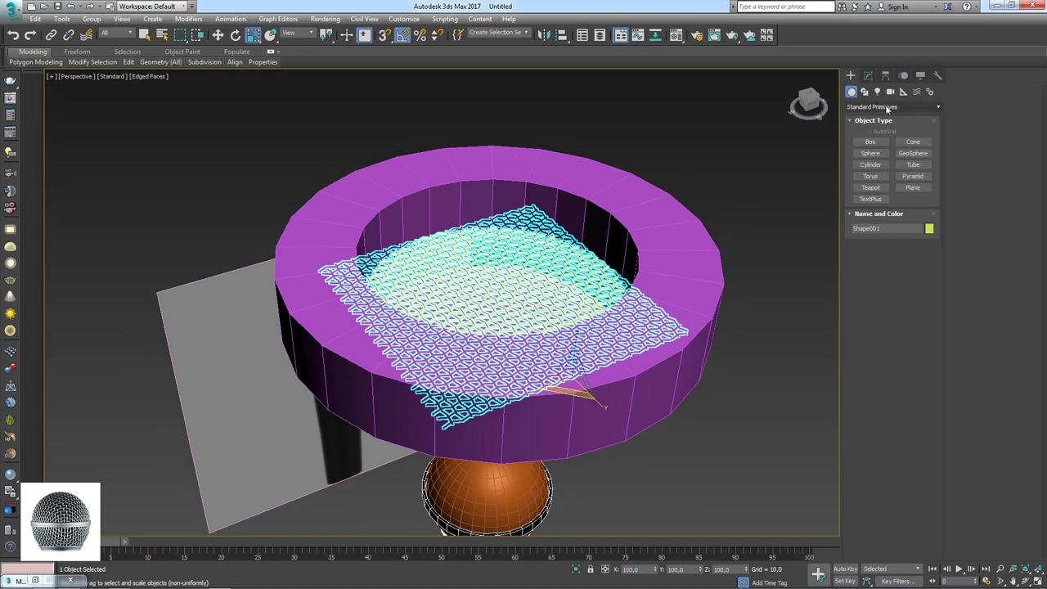
left_click(867, 76)
left_click(919, 111)
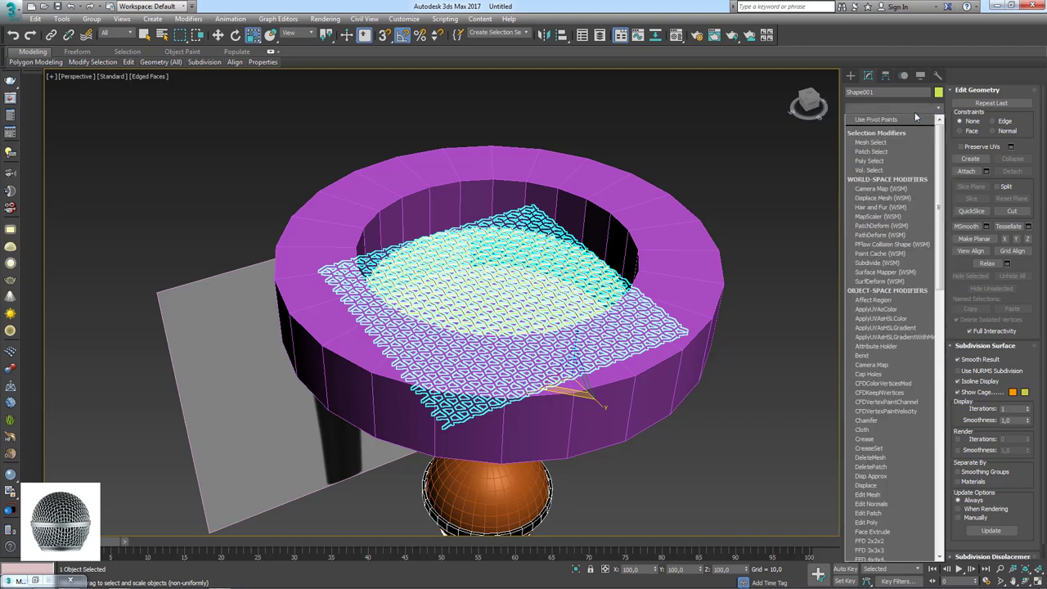
left_click(851, 76)
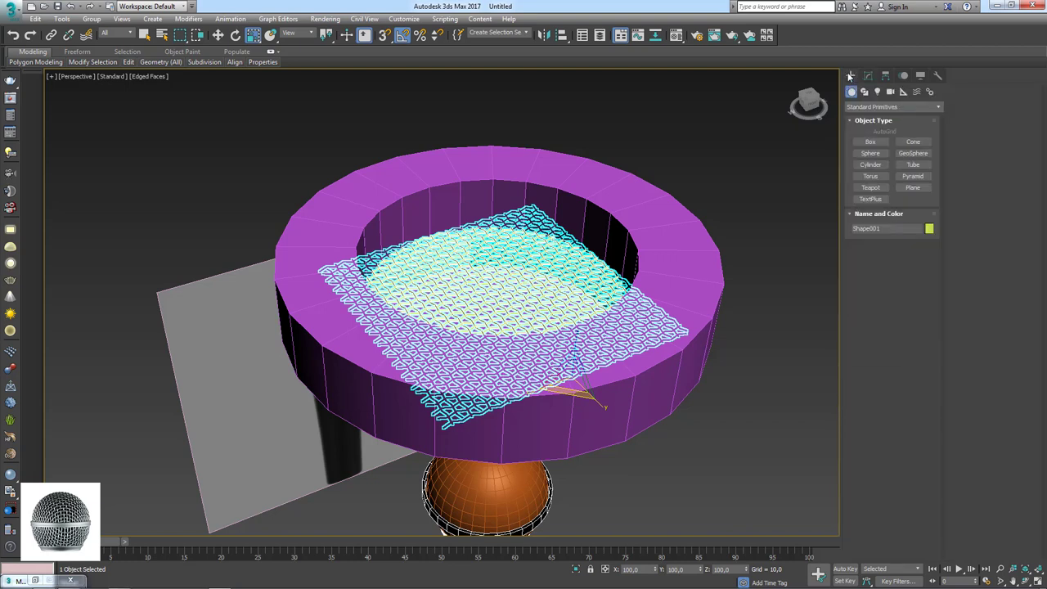
left_click(882, 108)
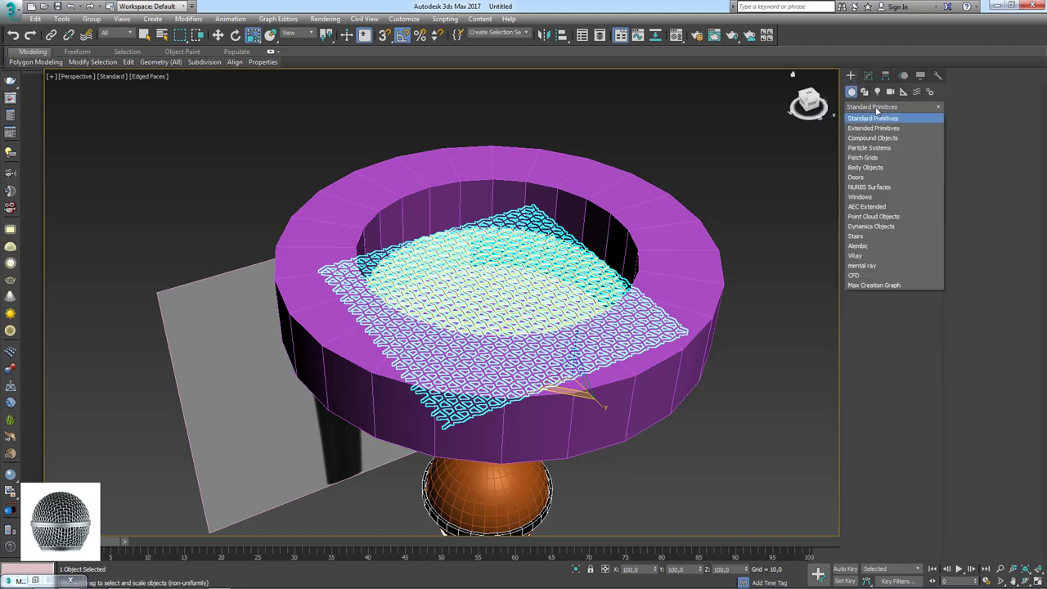
left_click(880, 138)
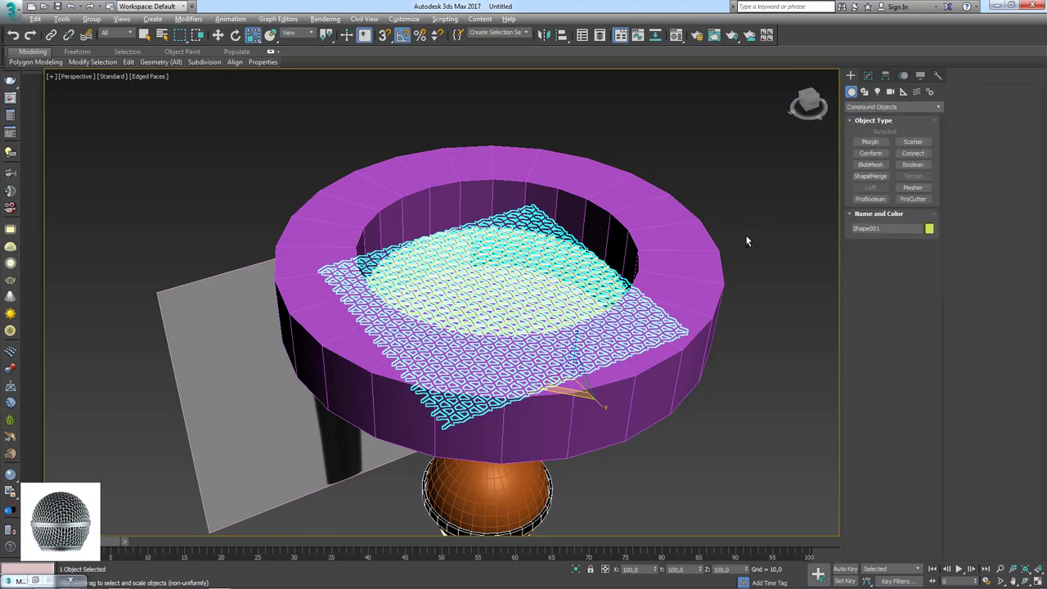
mouse_move(747, 233)
middle_mouse_down("alt")
mouse_move(727, 282)
mouse_move(701, 227)
mouse_move(728, 226)
mouse_move(738, 163)
mouse_move(730, 210)
middle_mouse_up("alt")
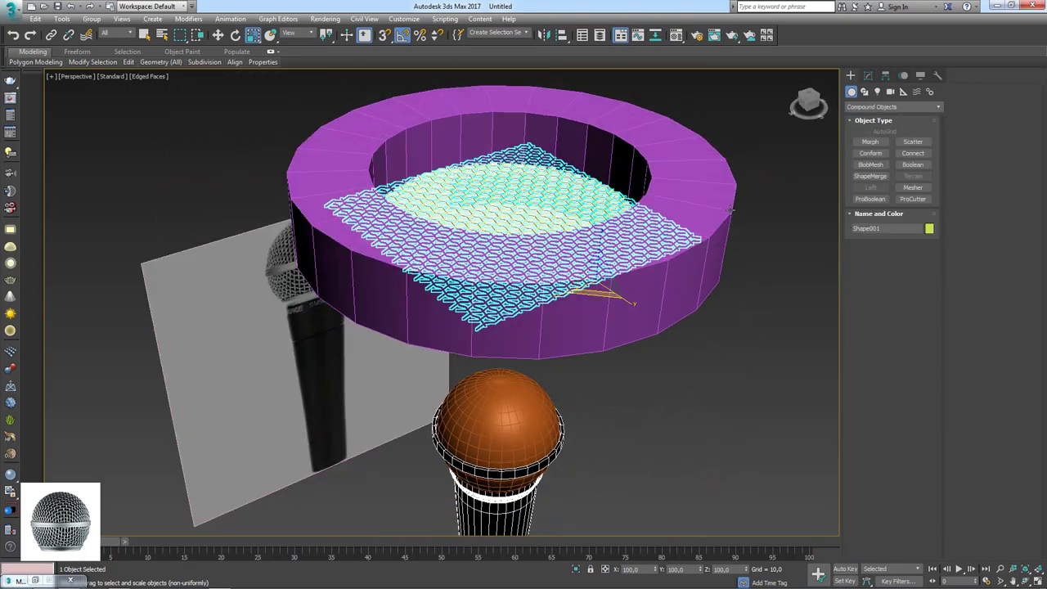
Step: Subtract Cylinder003 from Shape001 with ProBoolean, leaving a round grille
left_click(870, 198)
middle_click_drag(789, 210, 783, 237, "alt")
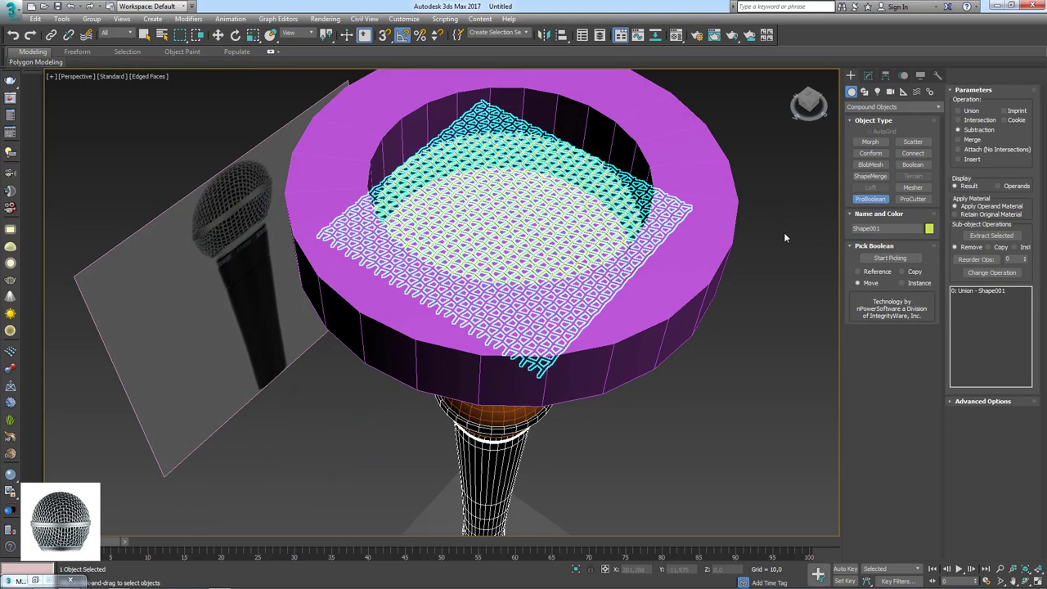
left_click(889, 258)
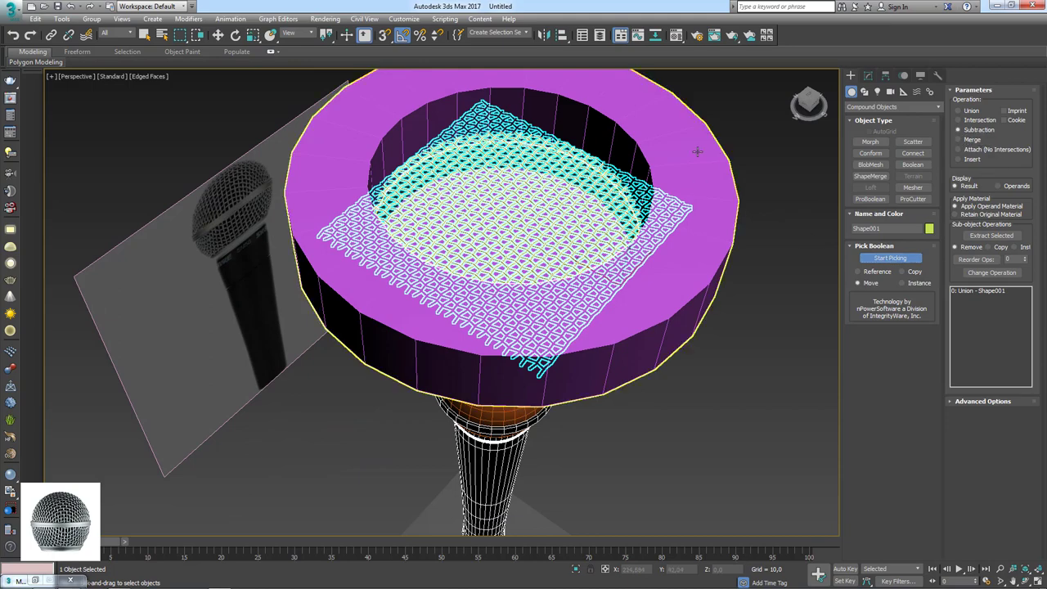
left_click(421, 93)
scroll(421, 92, "down", 3)
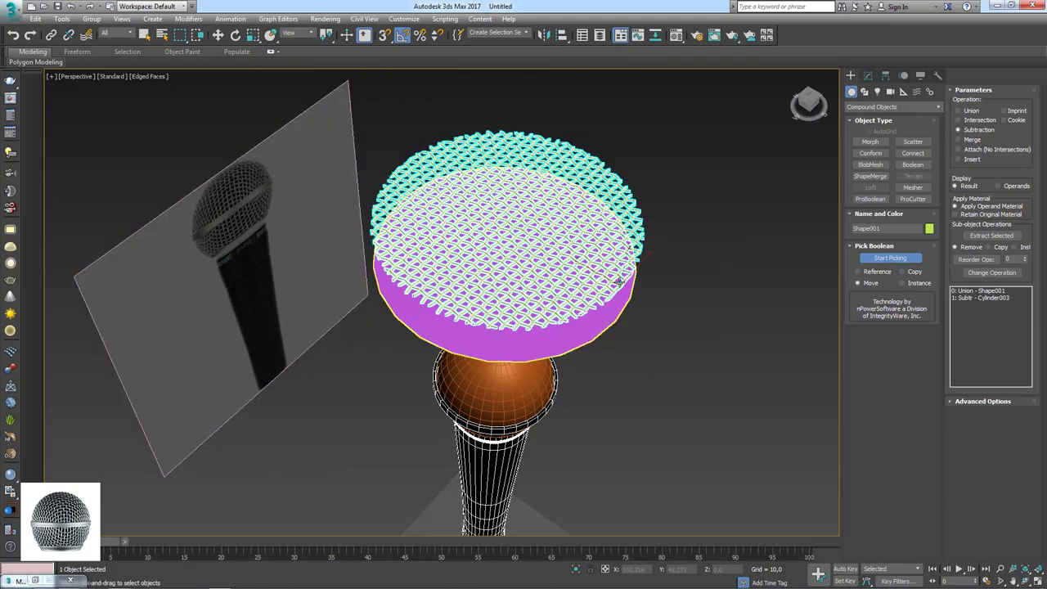
mouse_move(622, 245)
middle_mouse_down("alt")
mouse_move(692, 289)
mouse_move(683, 308)
mouse_move(675, 209)
mouse_move(678, 254)
mouse_move(647, 292)
mouse_move(654, 334)
mouse_move(622, 286)
mouse_move(669, 211)
middle_mouse_up("alt")
Step: Centre Shape001's pivot on the mesh and lower it onto the purple disc
key("w")
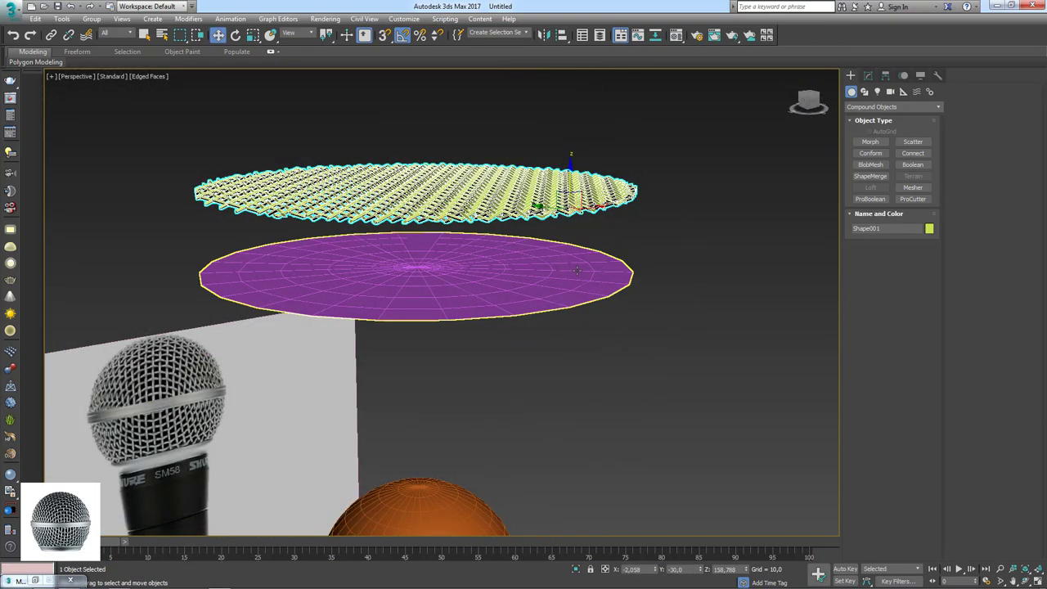
middle_click_drag(556, 200, 569, 222, "alt")
left_click(884, 76)
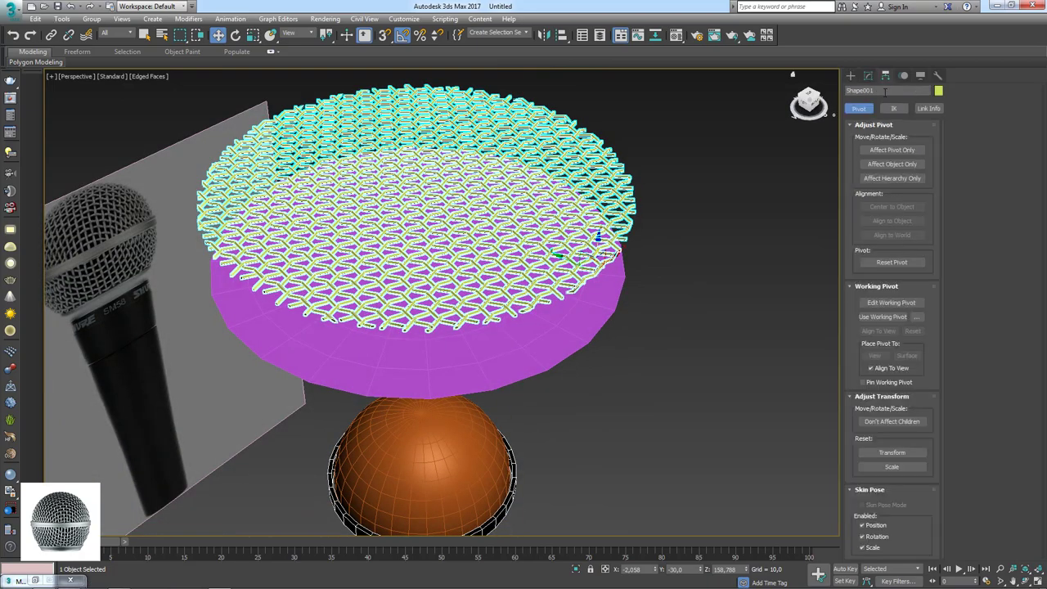
left_click(891, 150)
left_click(898, 209)
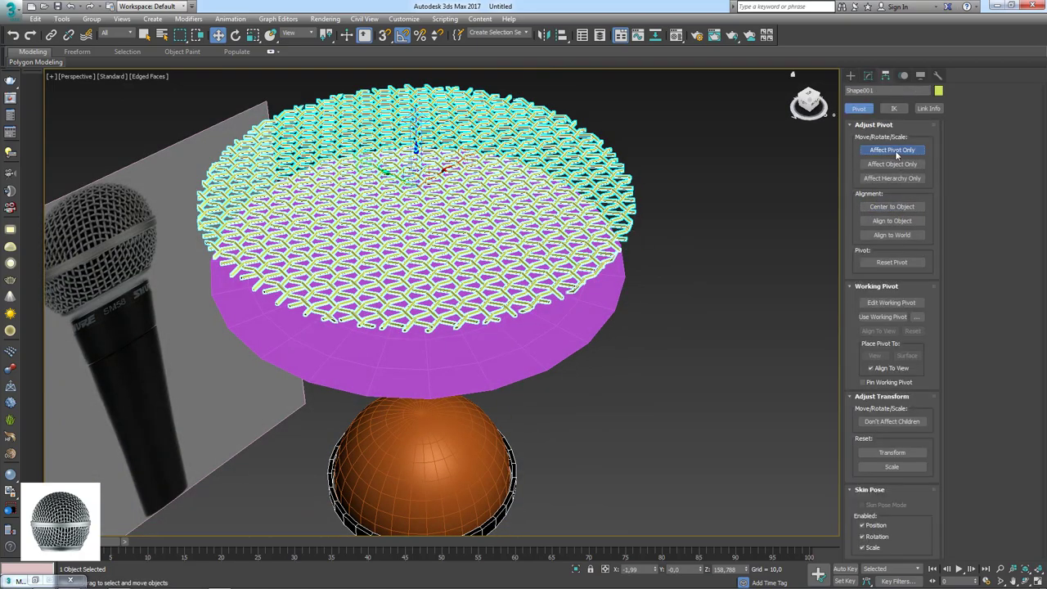
left_click(891, 150)
mouse_move(523, 270)
middle_mouse_down("alt")
mouse_move(531, 182)
mouse_move(421, 146)
middle_mouse_up("alt")
mouse_move(417, 144)
left_mouse_down()
mouse_move(417, 217)
mouse_move(417, 164)
left_mouse_up()
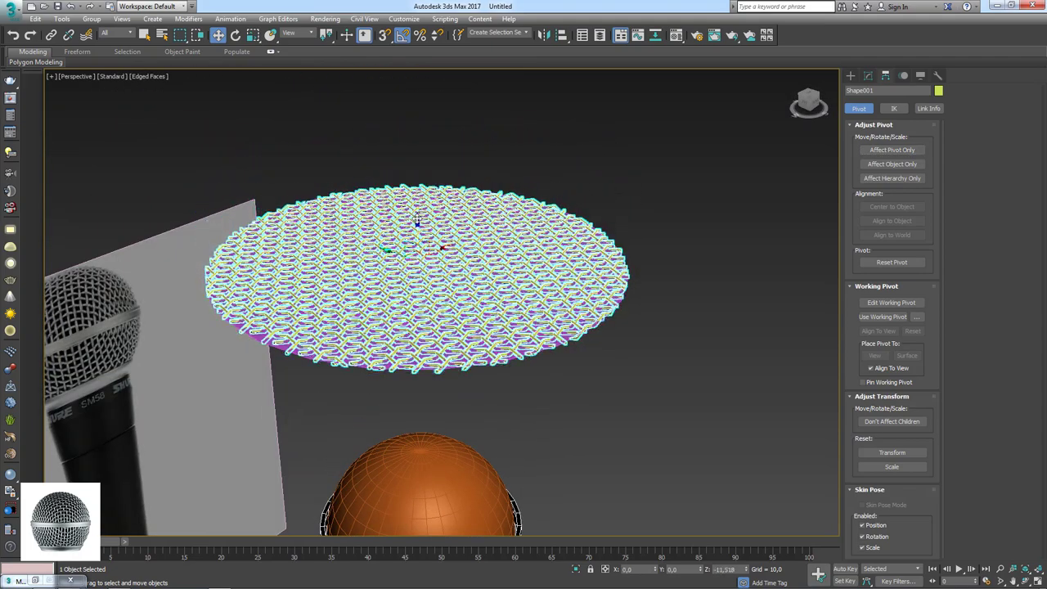
Step: Align the mesh centre-to-centre with Cylinder002 on X, Y and Z positions
middle_click_drag(468, 237, 468, 238, "alt")
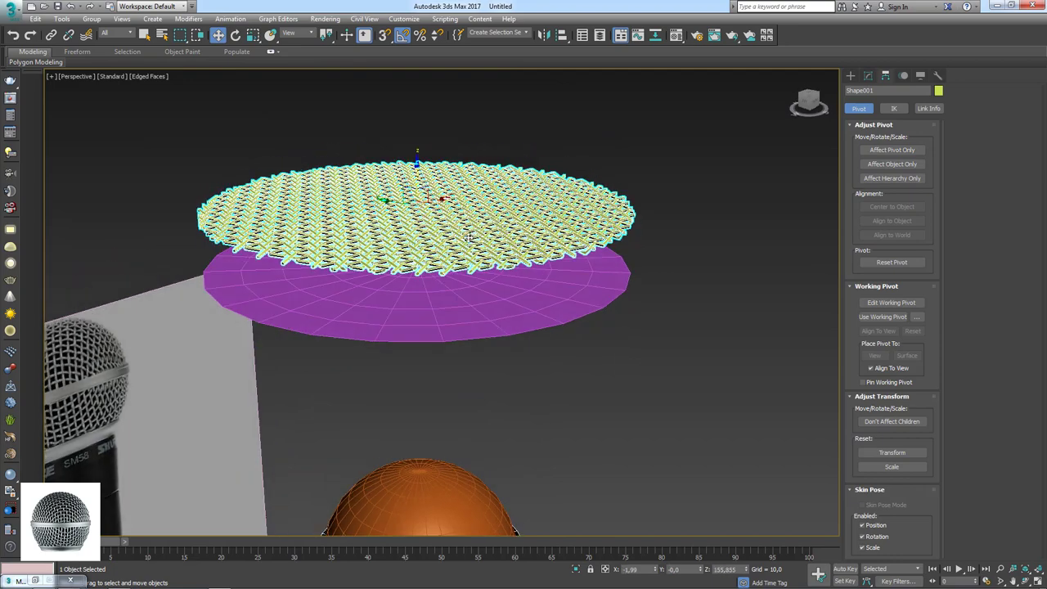
left_click(561, 38)
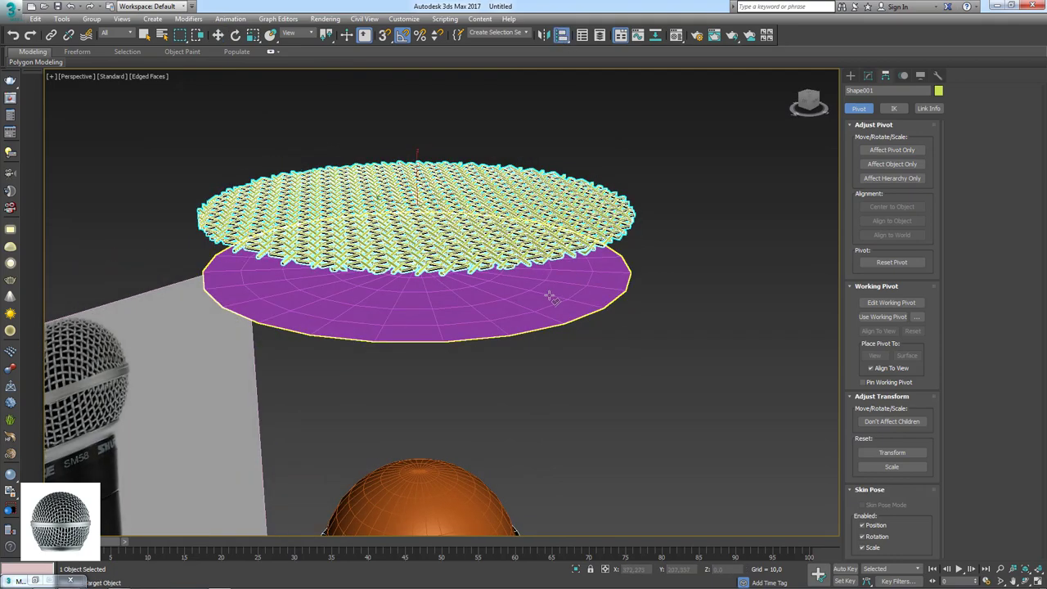
left_click(550, 296)
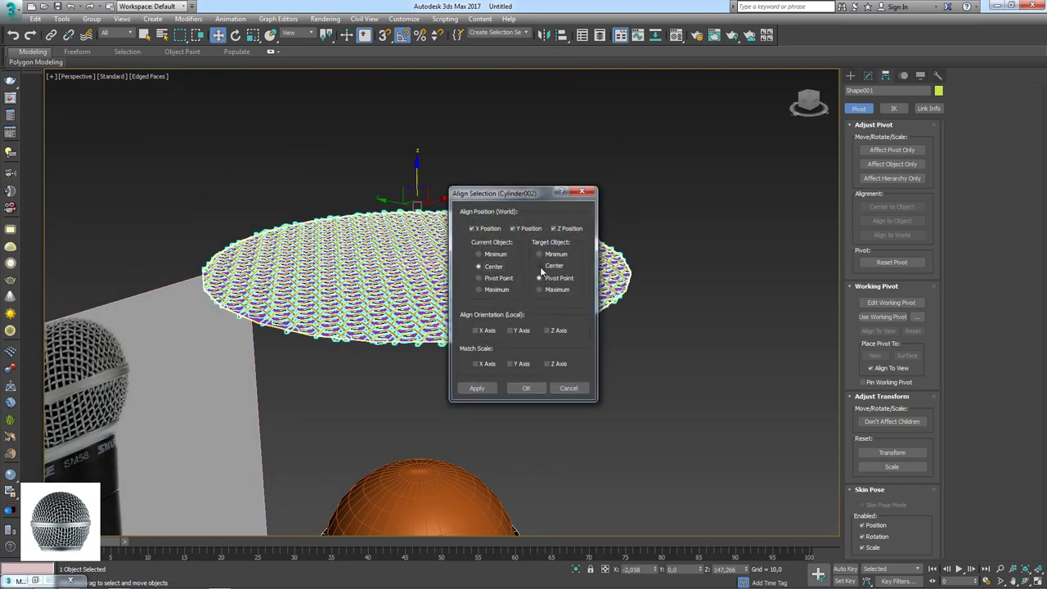
left_click_drag(585, 222, 487, 221)
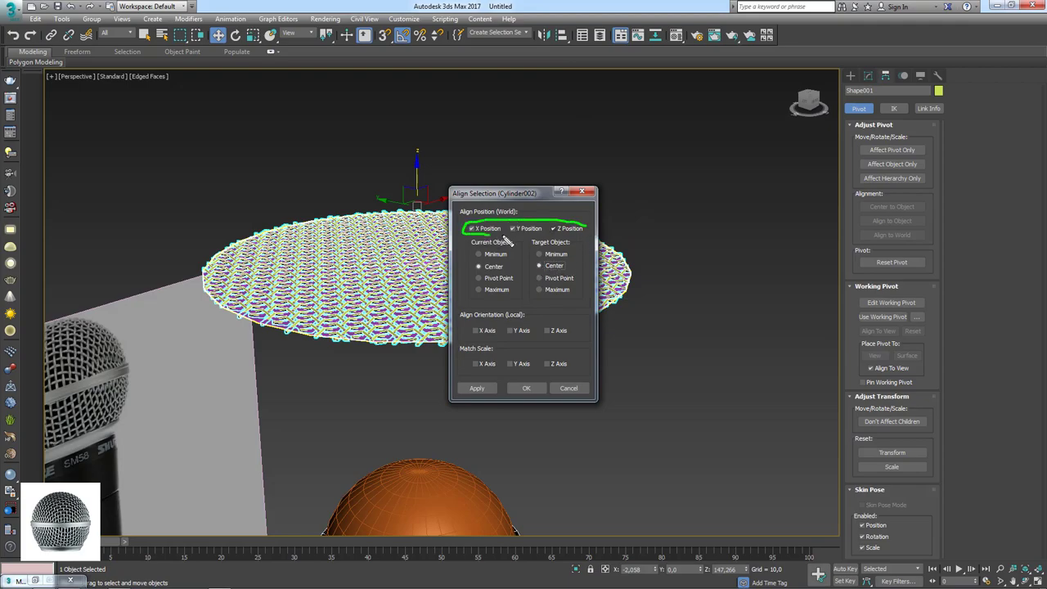
left_click(526, 388)
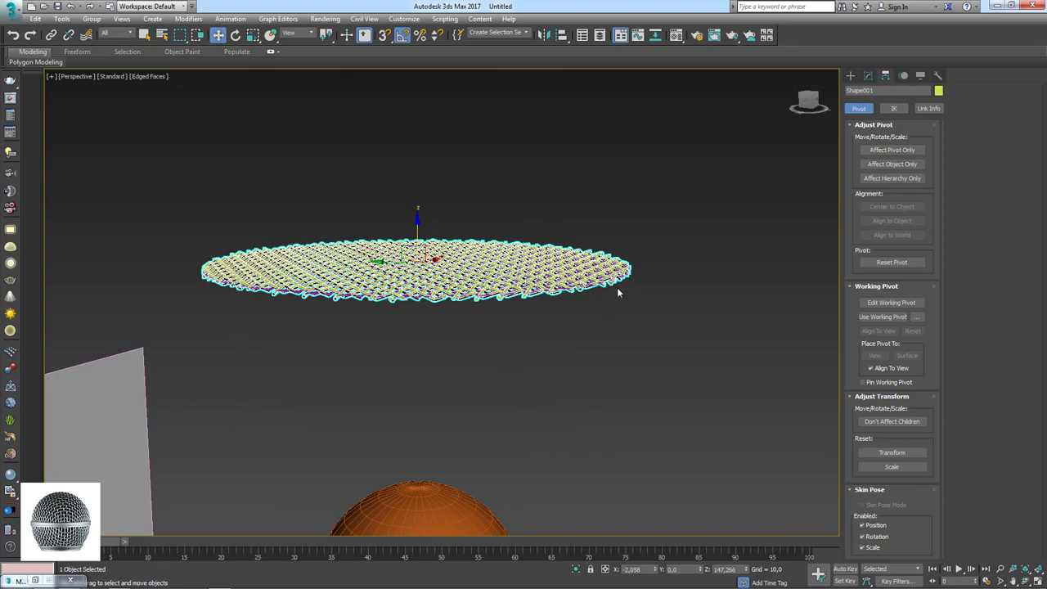
middle_click_drag(539, 260, 641, 309, "alt")
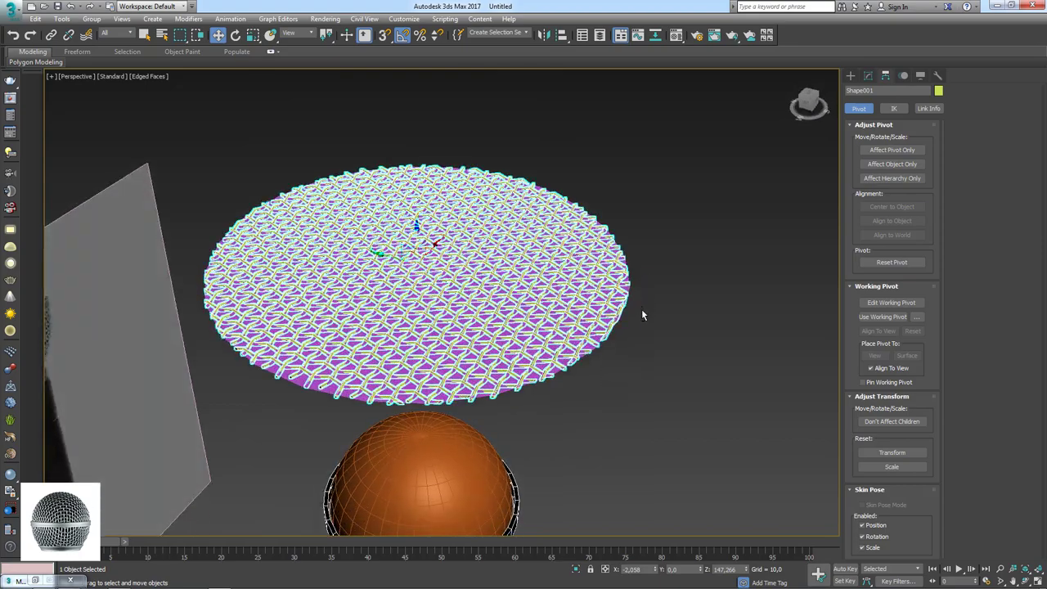
scroll(631, 293, "up", 4)
Step: Select Cylinder002 and preview its Morpher bulging the disc into a dome
left_click(619, 268)
scroll(628, 269, "down", 4)
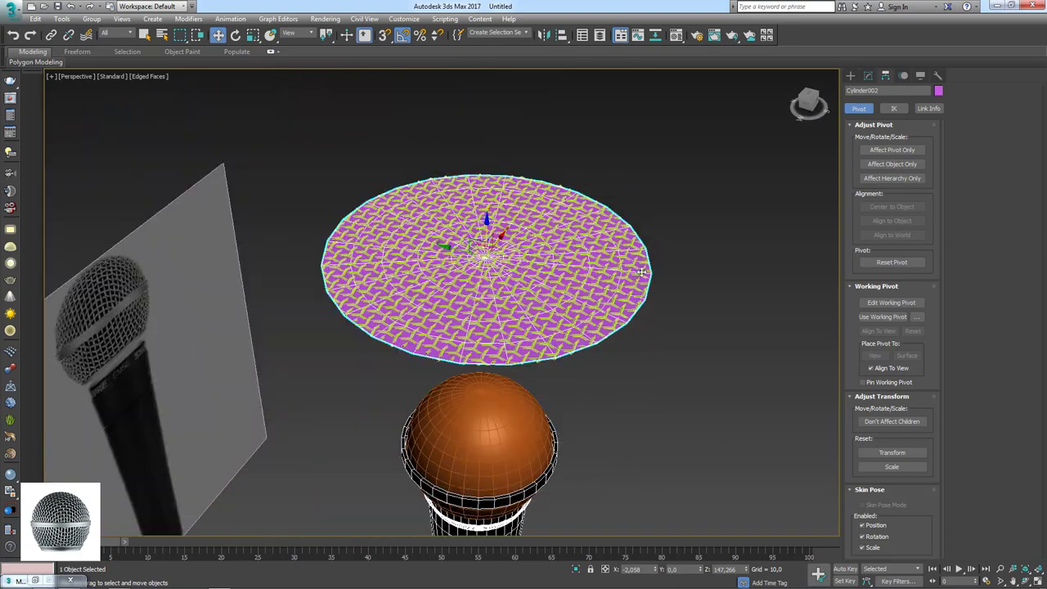
scroll(641, 271, "up", 3)
scroll(689, 288, "down", 2)
left_click(869, 75)
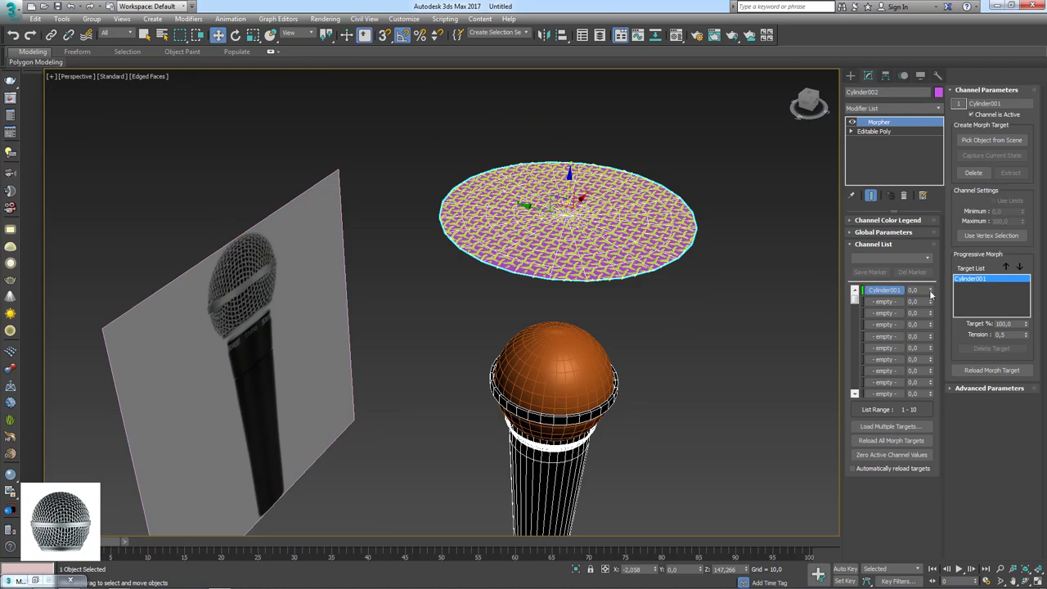
left_click_drag(930, 293, 930, 278)
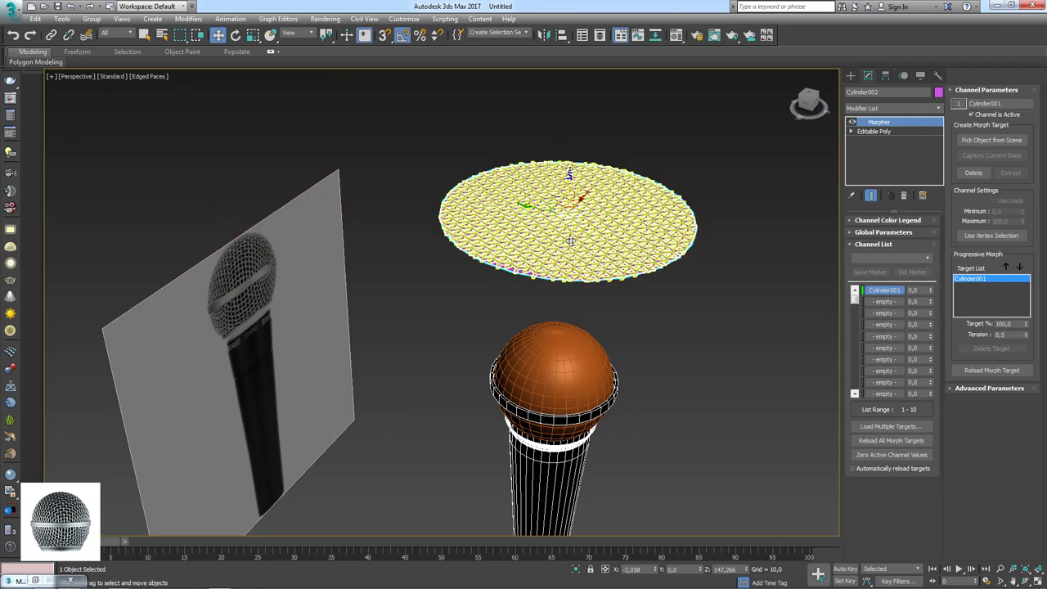
scroll(687, 214, "up", 3)
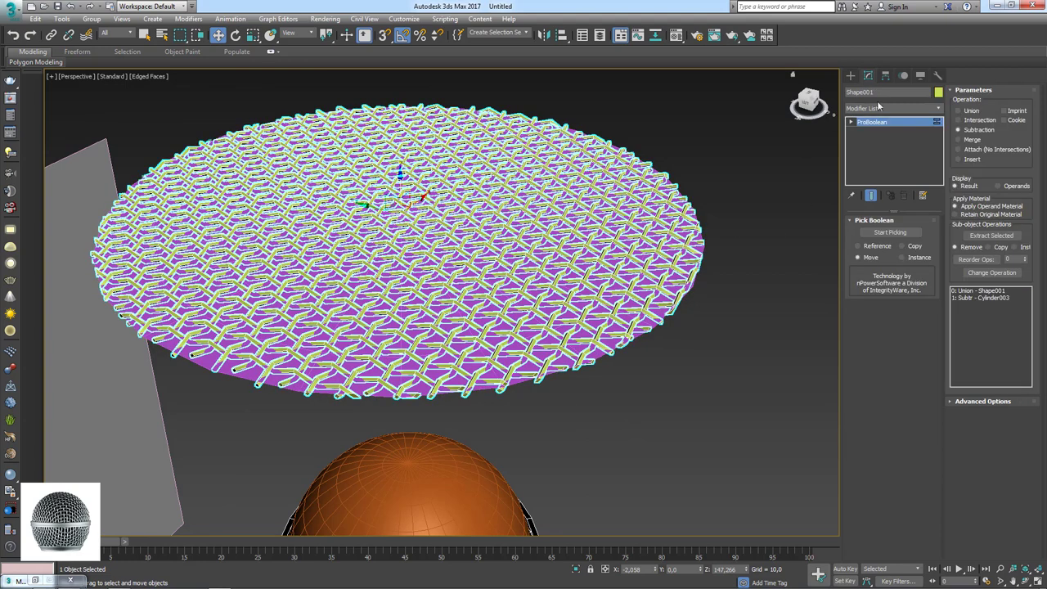
Step: Rename Shape001 to malha and add a Skin Wrap driven by Cylinder002
left_click(863, 92)
left_click(922, 114)
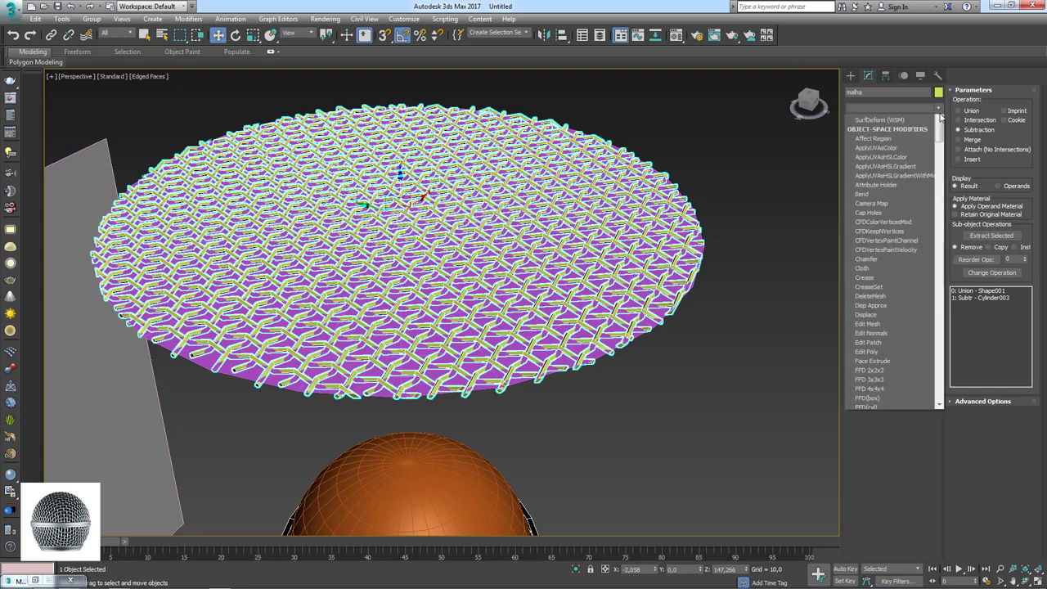
scroll(899, 245, "down", 5)
scroll(899, 246, "down", 5)
scroll(936, 204, "down", 3)
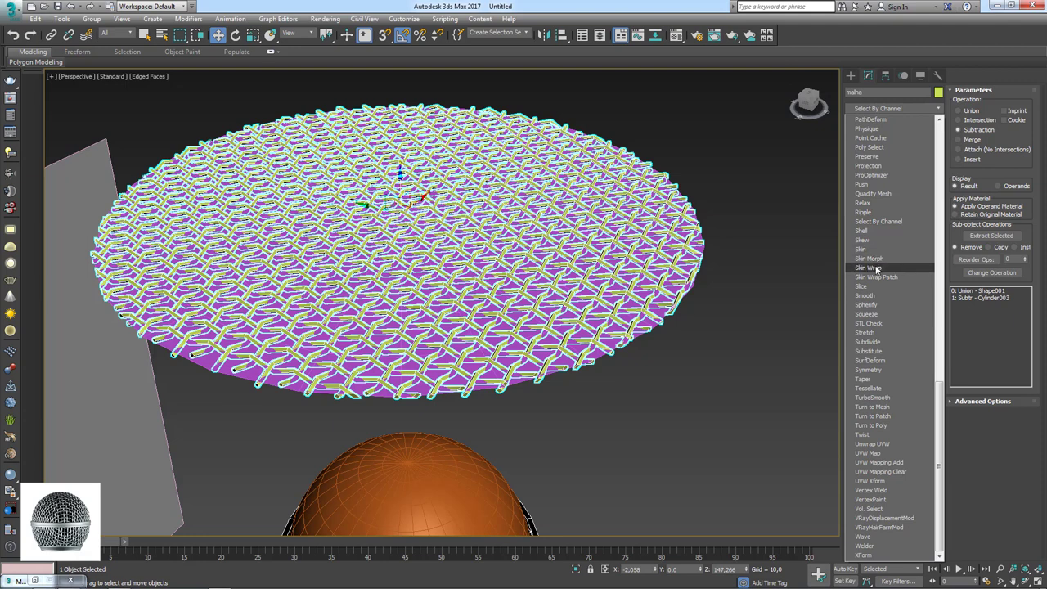
left_click(869, 267)
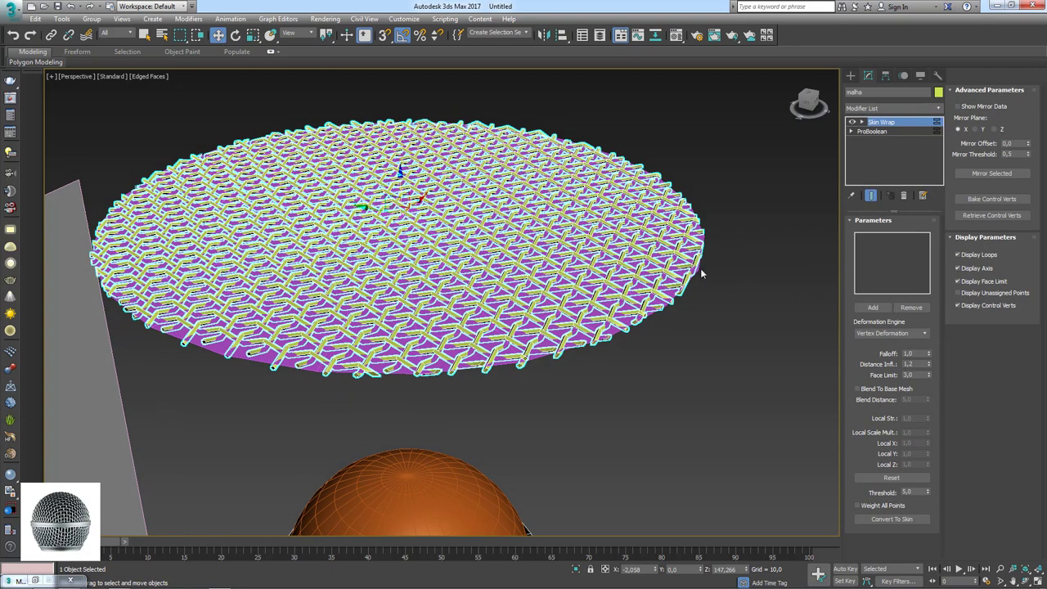
middle_click_drag(691, 255, 684, 272, "alt")
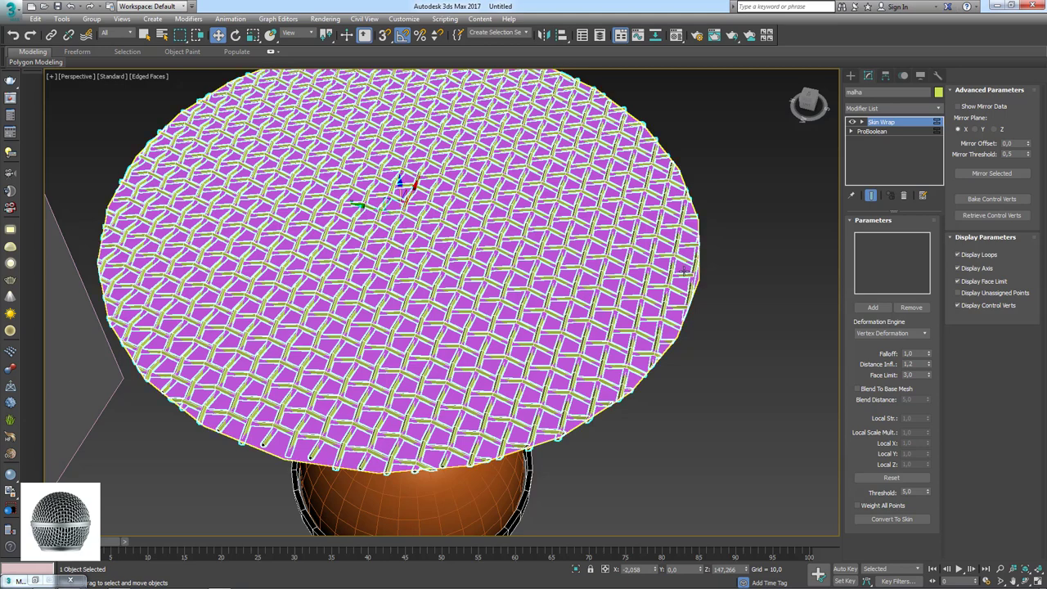
left_click(873, 307)
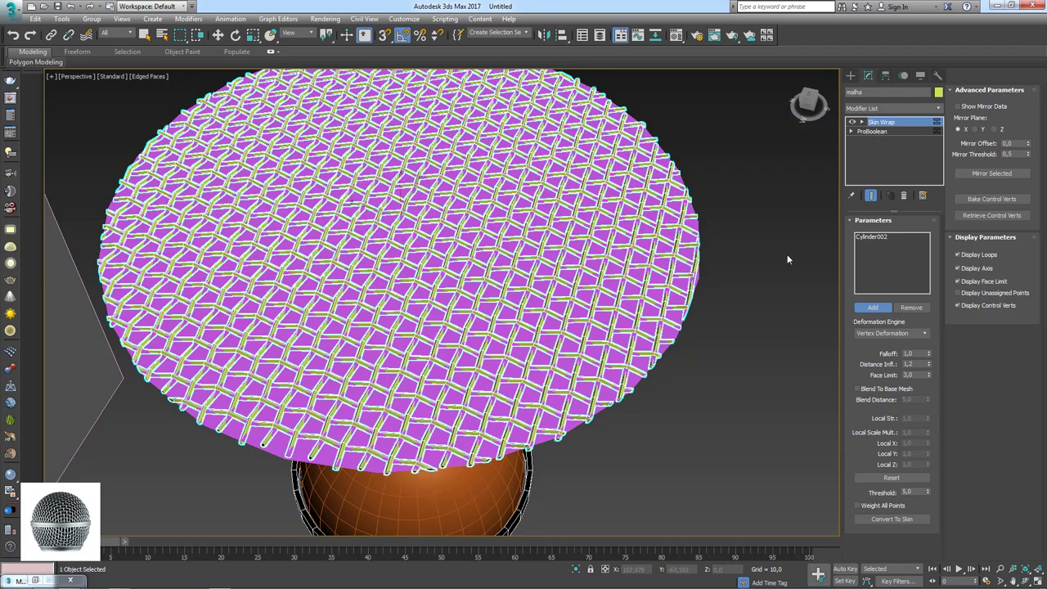
key("w")
mouse_move(785, 266)
middle_mouse_down("alt")
mouse_move(742, 245)
mouse_move(729, 183)
mouse_move(760, 203)
middle_mouse_up("alt")
scroll(755, 209, "up", 5)
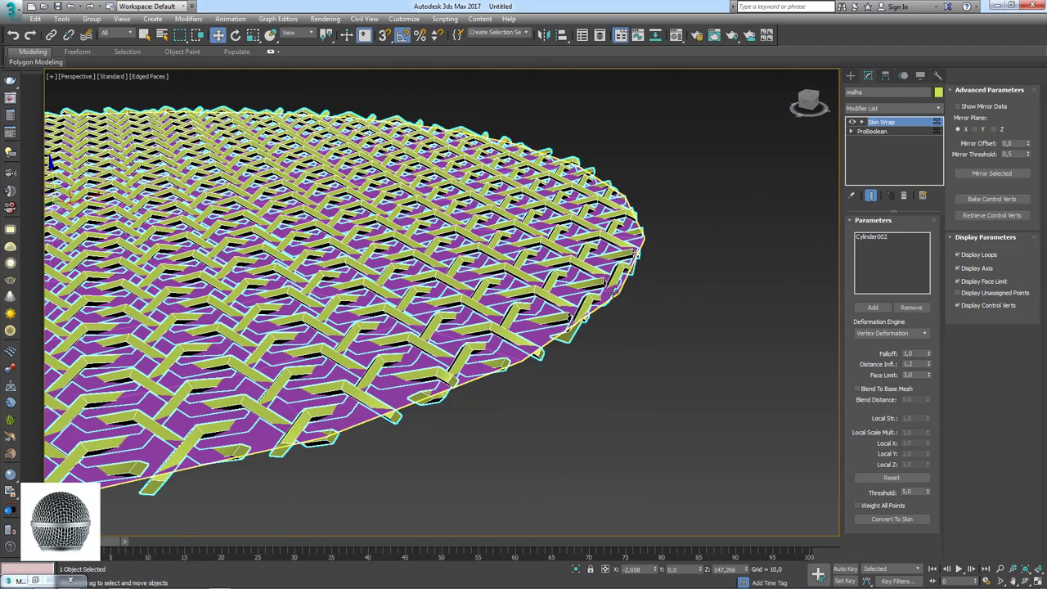
Step: Set Cylinder002's Morpher channel Cylinder001 to 100 so the disc and wire mesh bulge into a dome
left_click(636, 254)
scroll(646, 255, "down", 2)
scroll(654, 257, "down", 5)
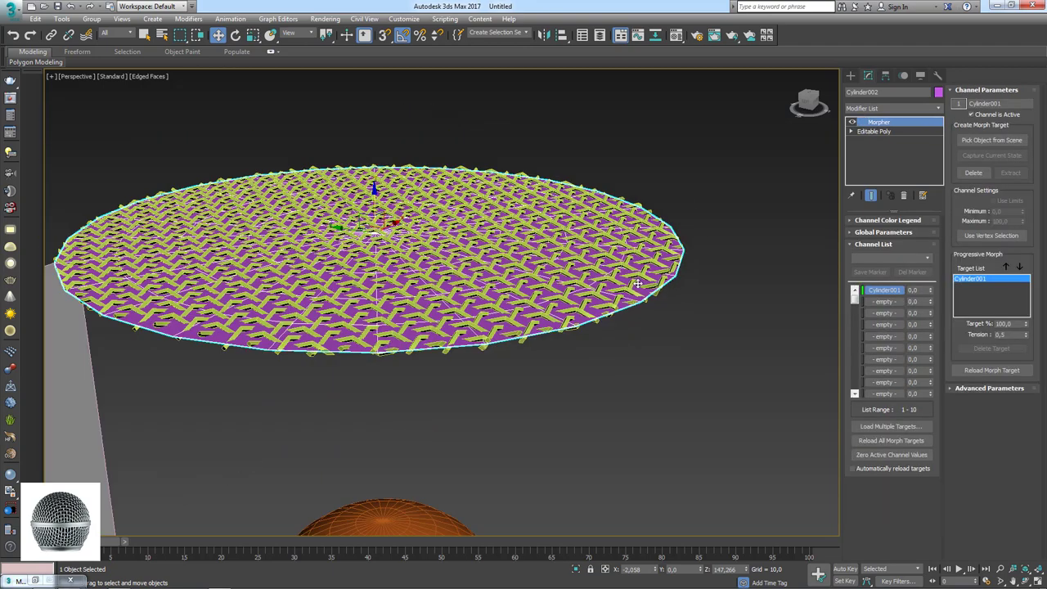
middle_click_drag(671, 261, 732, 261, "alt")
left_click_drag(930, 296, 922, 213)
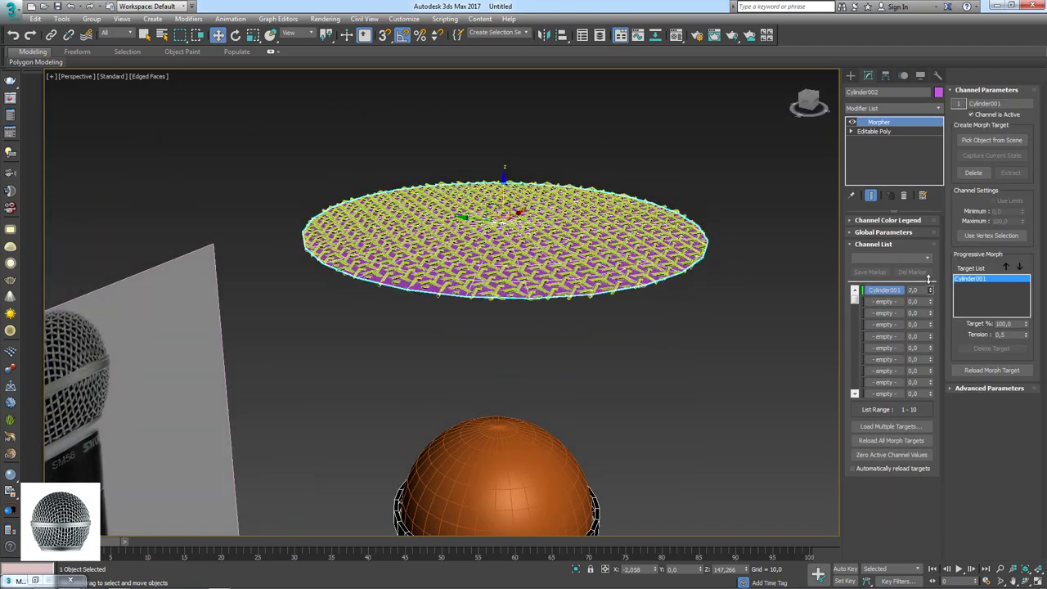
mouse_move(673, 343)
middle_mouse_down("alt")
mouse_move(673, 379)
mouse_move(673, 344)
middle_mouse_up("alt")
mouse_move(595, 269)
middle_mouse_down("alt")
mouse_move(556, 245)
mouse_move(304, 370)
middle_mouse_up("alt")
scroll(503, 206, "up", 3)
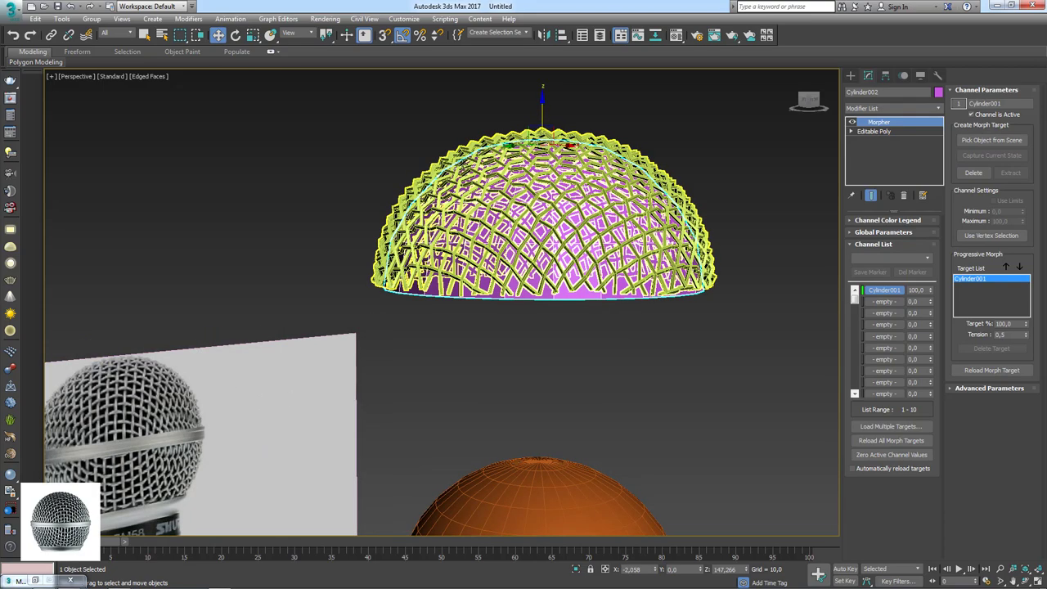
scroll(634, 164, "down", 3)
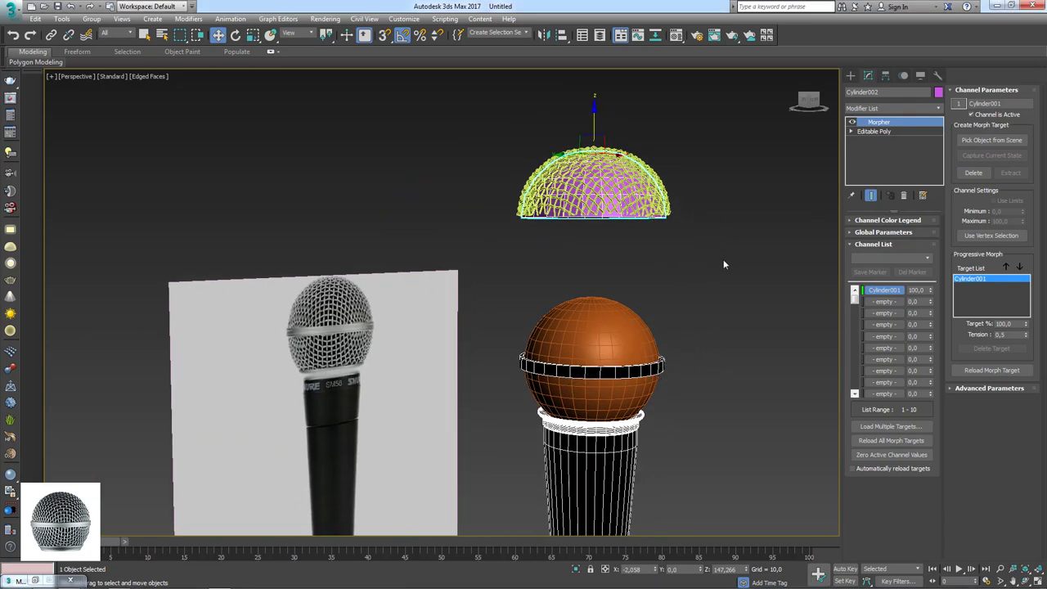
middle_click_drag(791, 204, 672, 232, "alt")
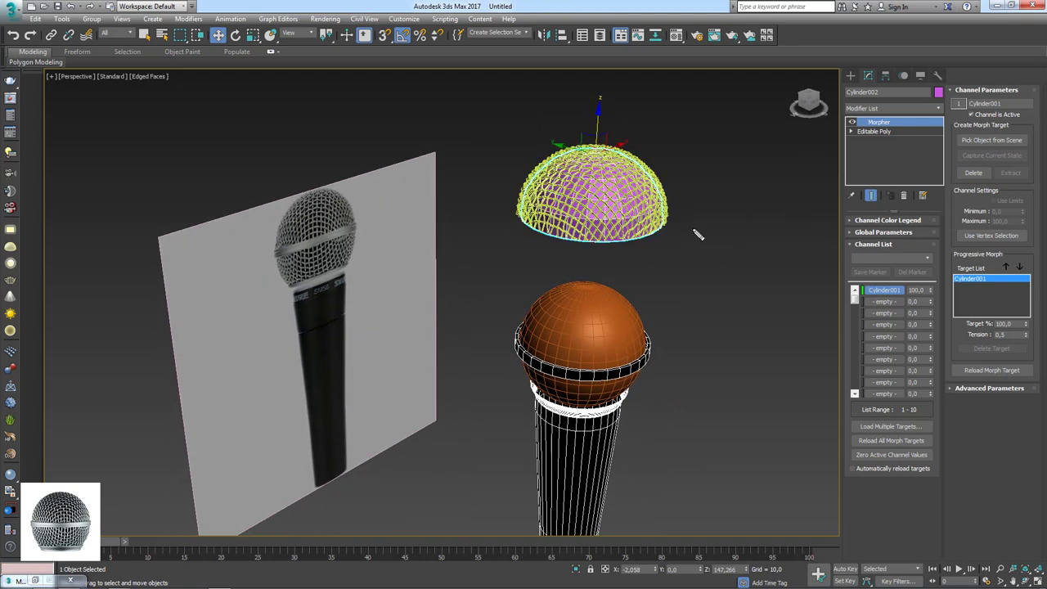
Step: Lower the malha dome onto the microphone head and convert it to Editable Poly
left_click(646, 185)
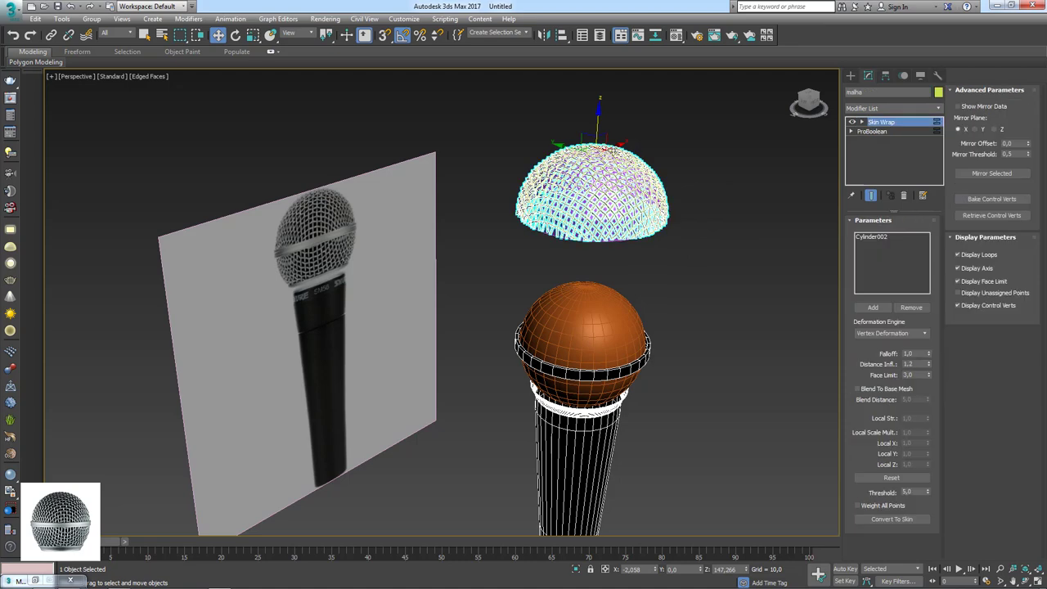
left_click_drag(598, 119, 601, 253)
scroll(601, 252, "up", 1)
scroll(601, 246, "up", 4)
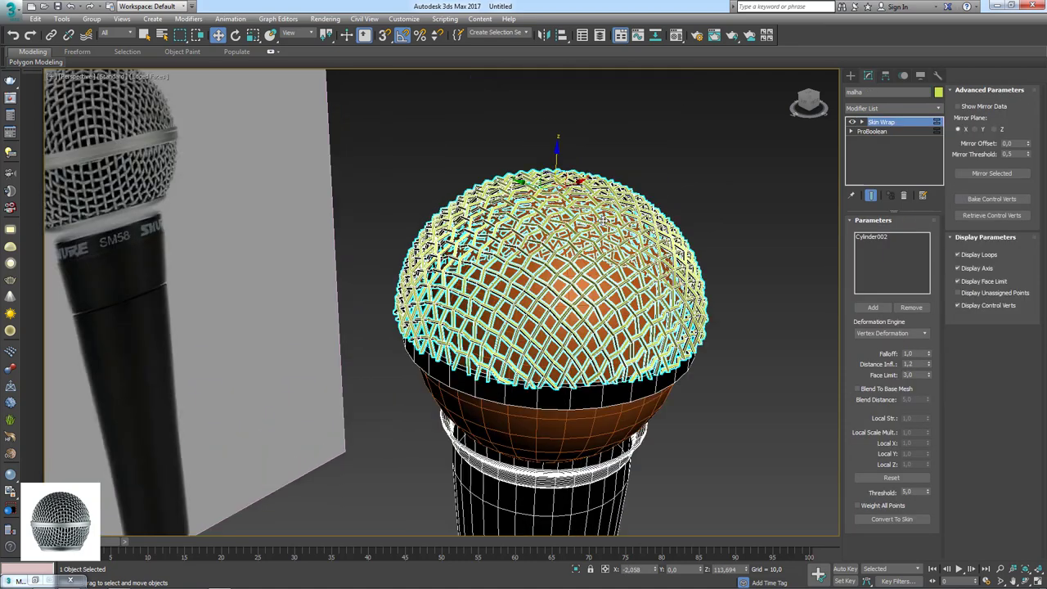
right_click(599, 214)
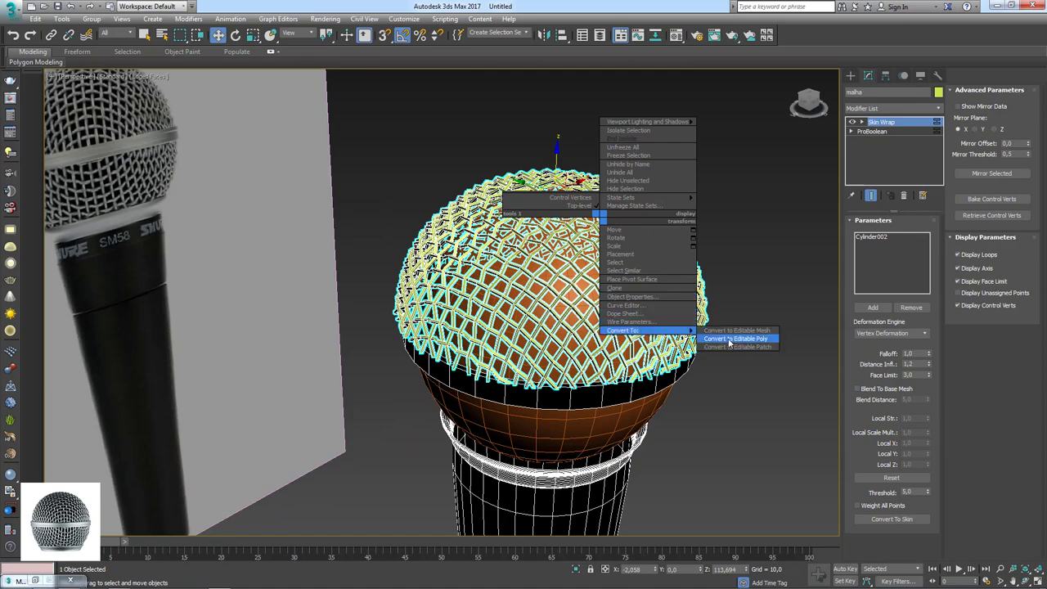
left_click(730, 342)
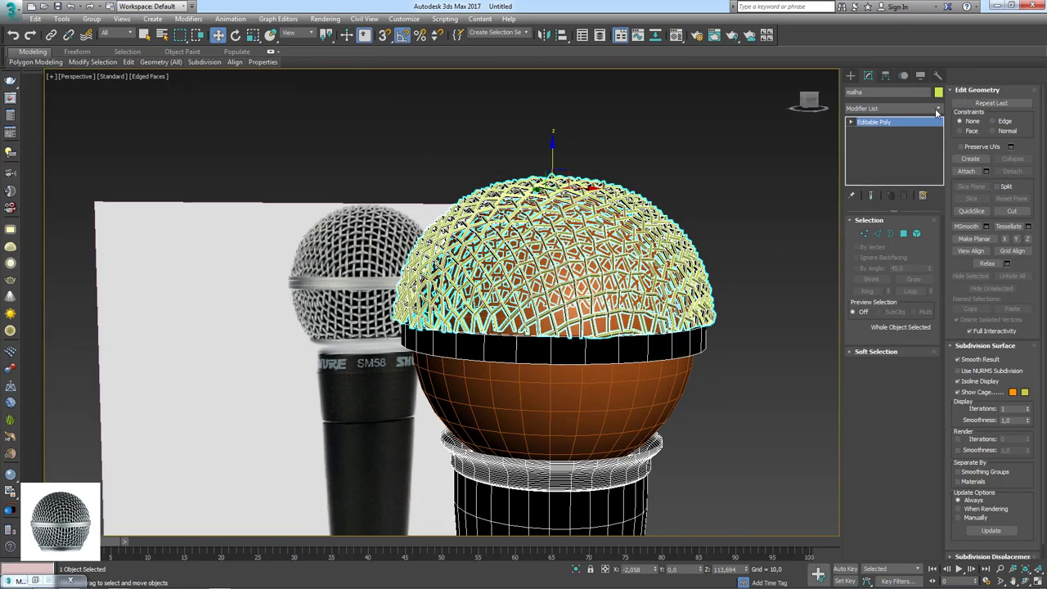
Step: Add an FFD 3x3x3 modifier to malha and enter its Control Points level
left_click(937, 108)
left_click_drag(942, 141, 943, 186)
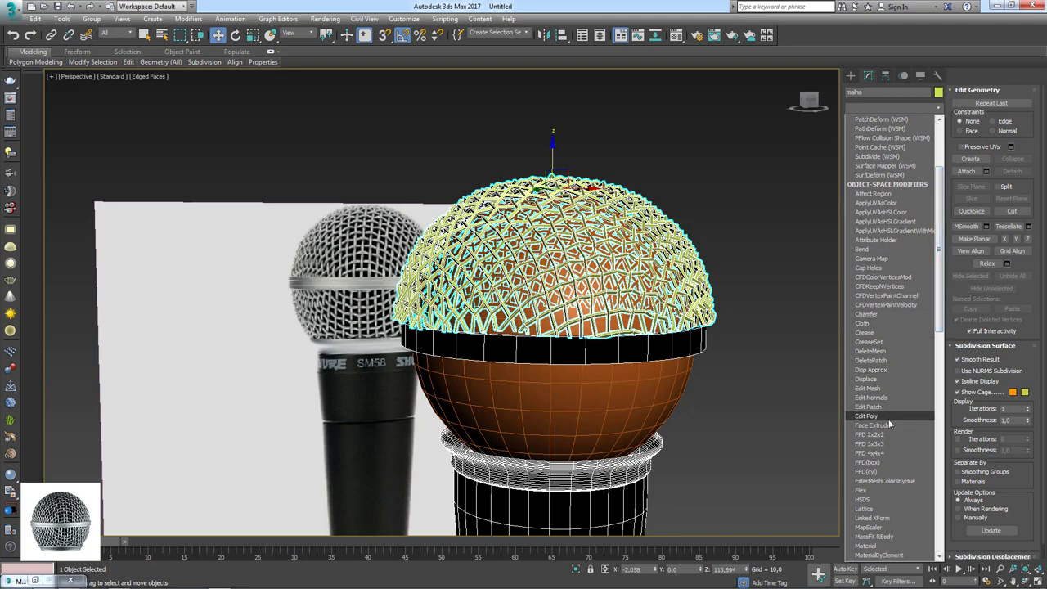
left_click(871, 443)
middle_click_drag(808, 323, 754, 299, "alt")
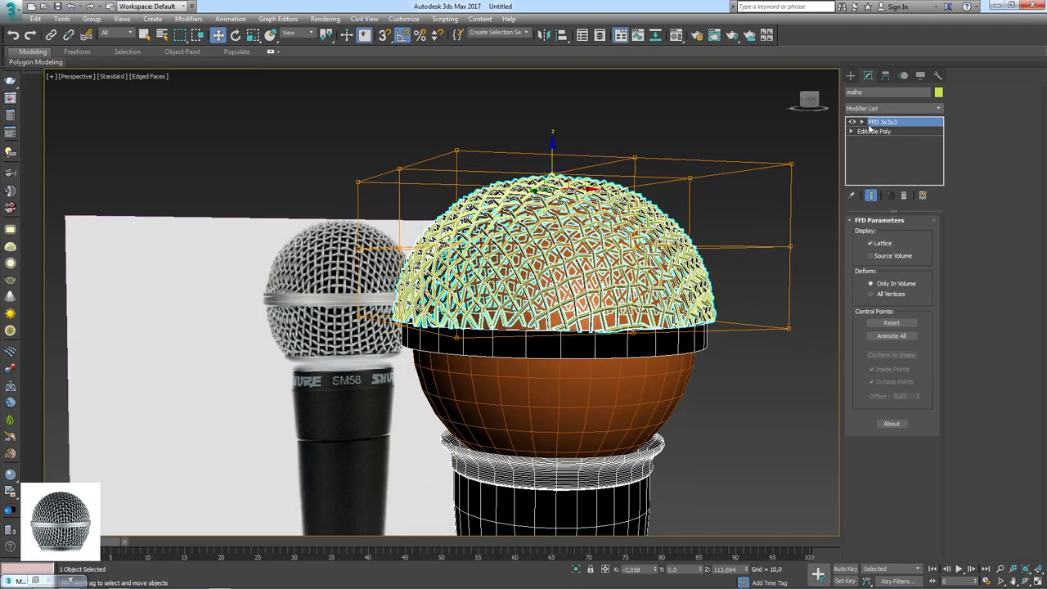
left_click(862, 121)
left_click(890, 131)
middle_click_drag(797, 261, 783, 302, "alt")
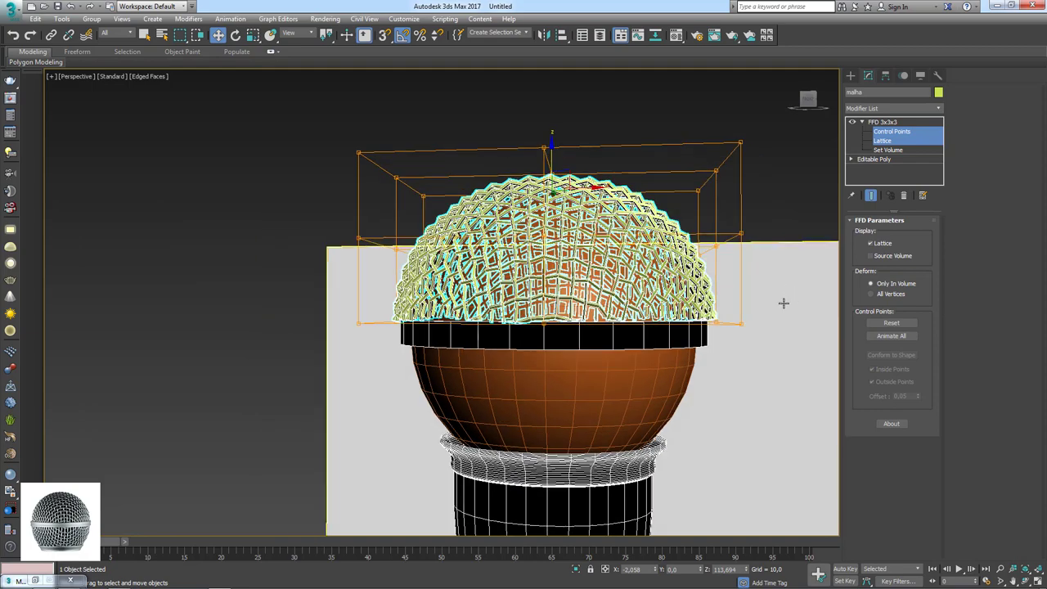
left_click(782, 301)
left_click(697, 291)
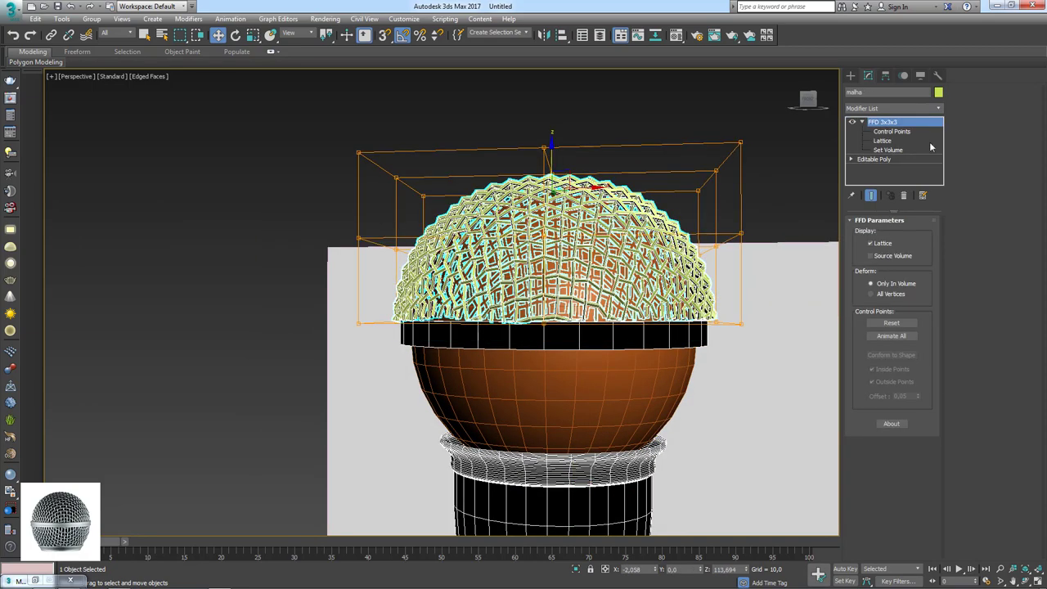
left_click(891, 131)
Step: Scale the bottom row of FFD control points inward and shift it slightly down
left_click_drag(221, 395, 223, 394)
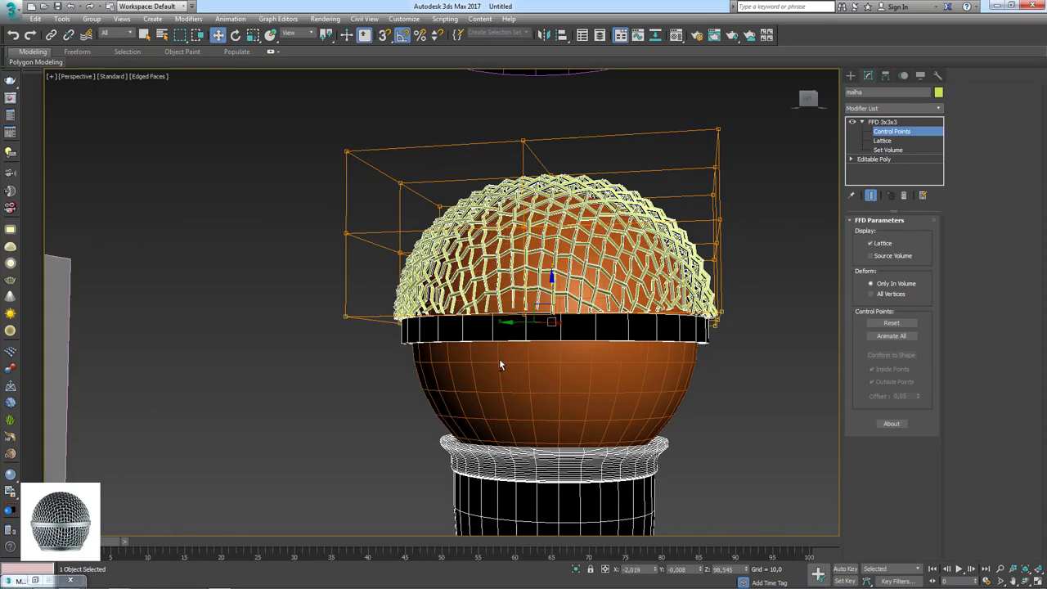
middle_click_drag(499, 358, 555, 321, "alt")
key("r")
left_click_drag(560, 329, 561, 336)
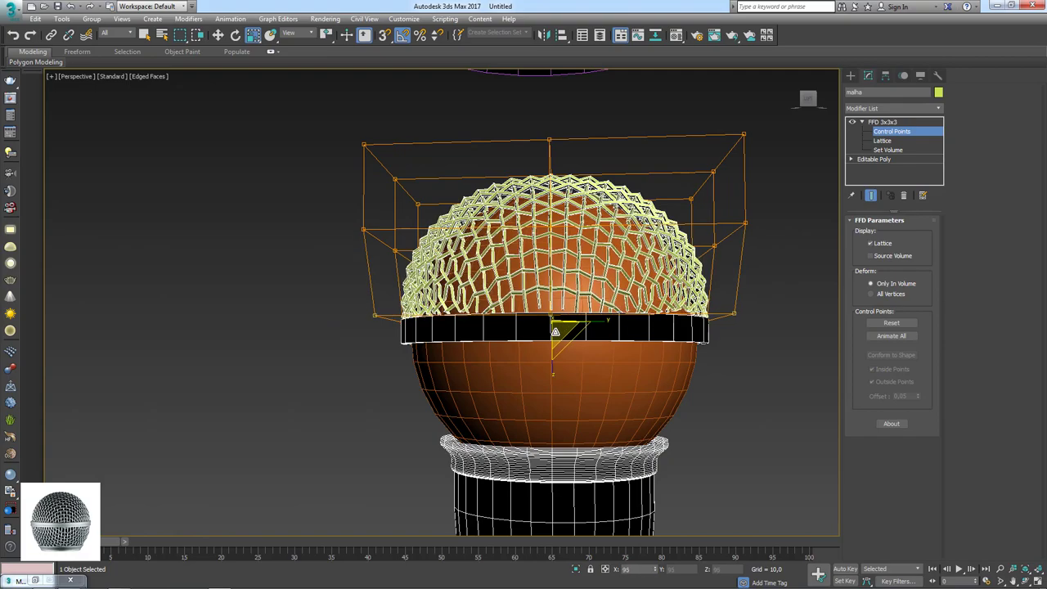
key("w")
left_click_drag(552, 281, 552, 286)
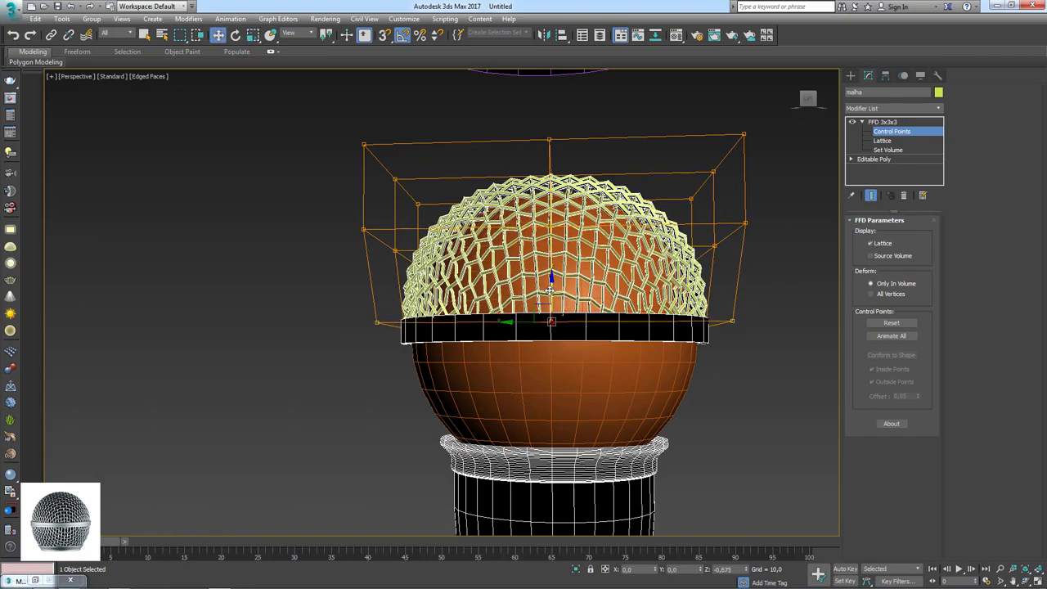
mouse_move(552, 286)
middle_mouse_down("alt")
mouse_move(670, 318)
mouse_move(682, 335)
mouse_move(609, 274)
middle_mouse_up("alt")
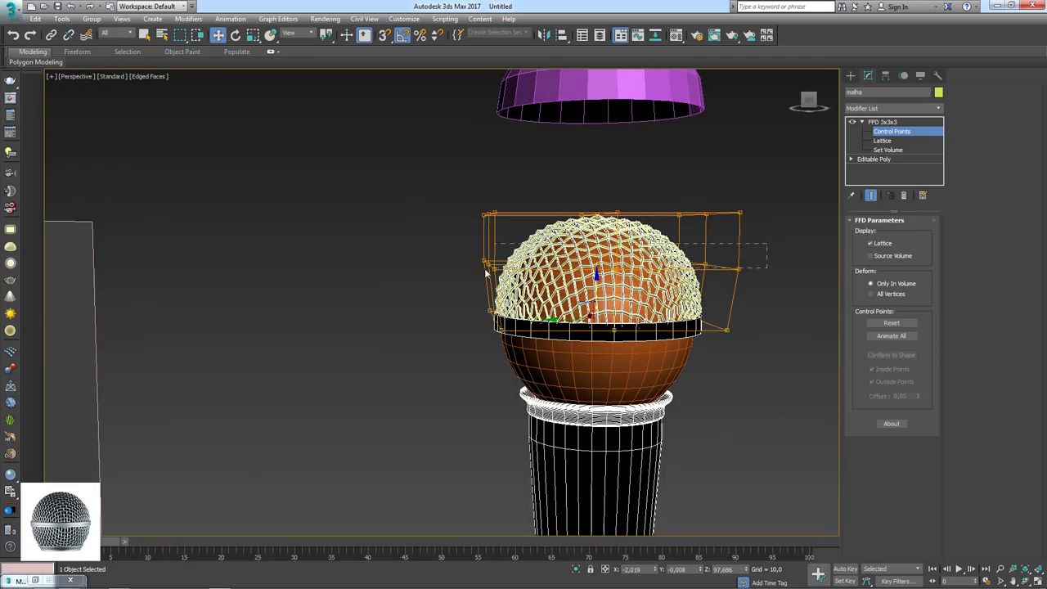
scroll(441, 284, "up", 2)
key("e")
key("r")
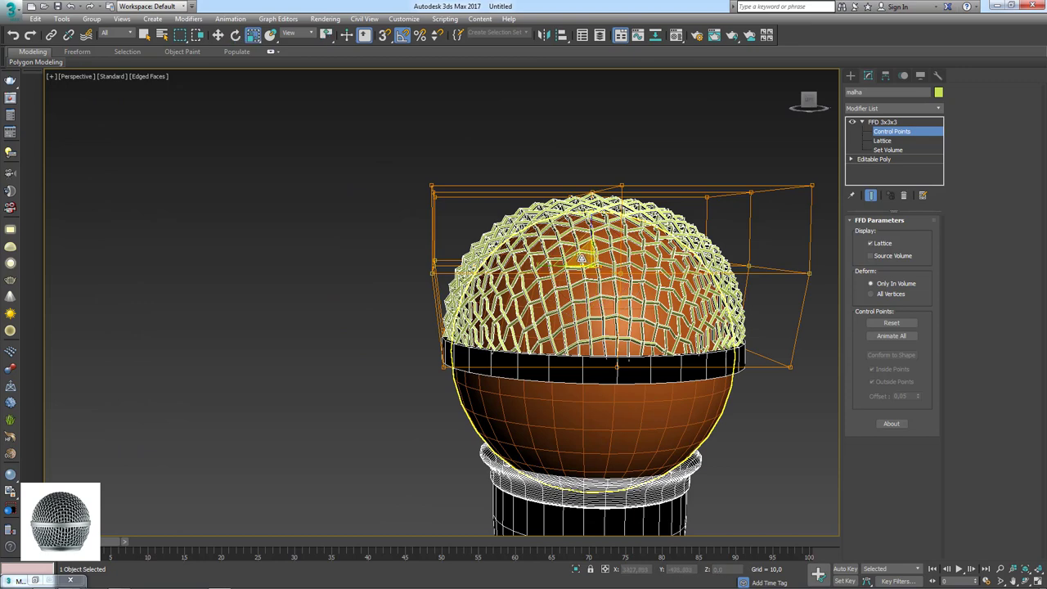
mouse_move(583, 263)
left_mouse_down()
mouse_move(582, 245)
mouse_move(584, 264)
left_mouse_up()
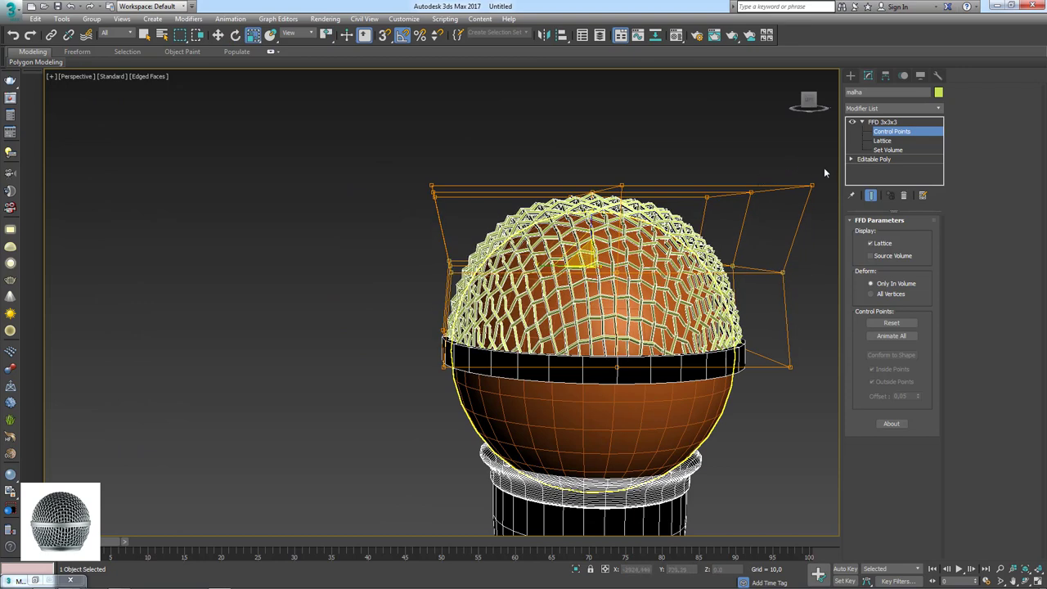
Step: Scale the top row of control points inward and raise it to fit the grille
left_click_drag(826, 171, 370, 230)
left_click_drag(586, 185, 598, 143)
key("w")
mouse_move(598, 143)
middle_mouse_down("alt")
mouse_move(631, 269)
mouse_move(658, 194)
mouse_move(662, 203)
middle_mouse_up("alt")
left_click(884, 122)
left_click(624, 100)
Step: Convert the reshaped grille dome to Editable Poly
left_click(632, 225)
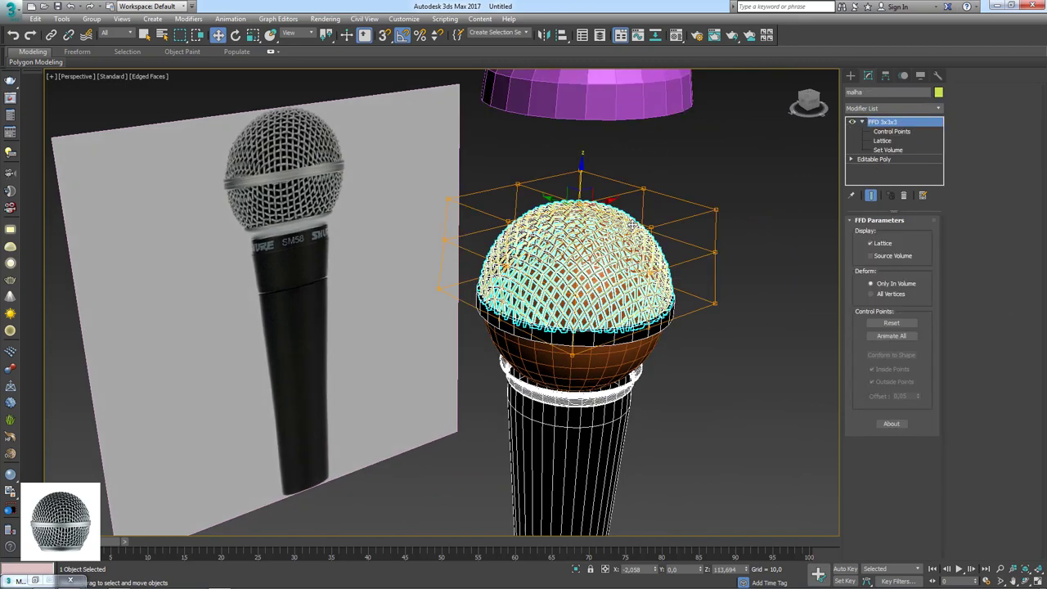
right_click(632, 224)
mouse_move(654, 333)
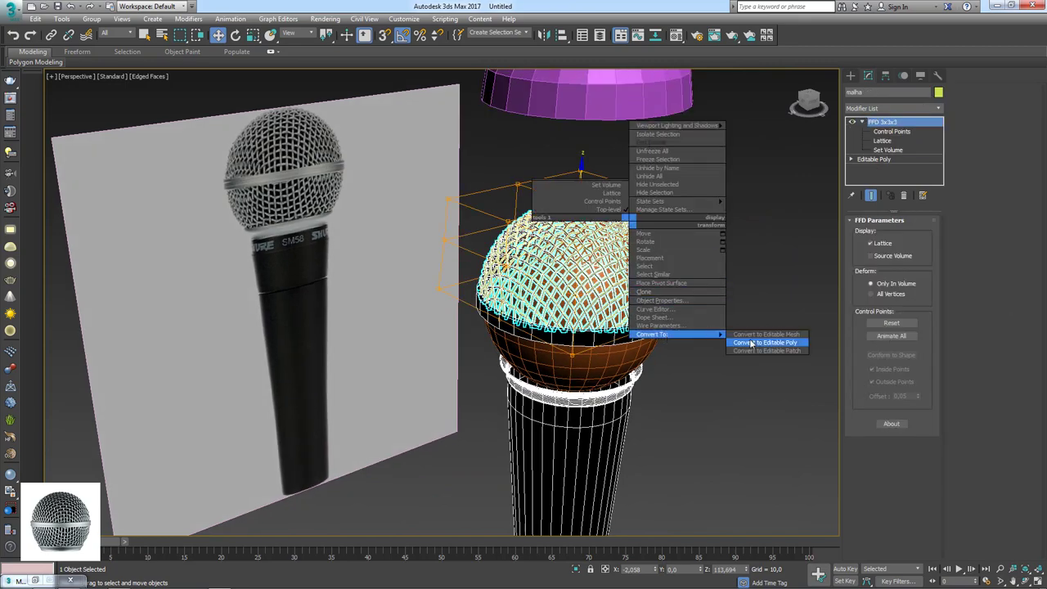
left_click(750, 344)
middle_click_drag(751, 343, 607, 181, "alt")
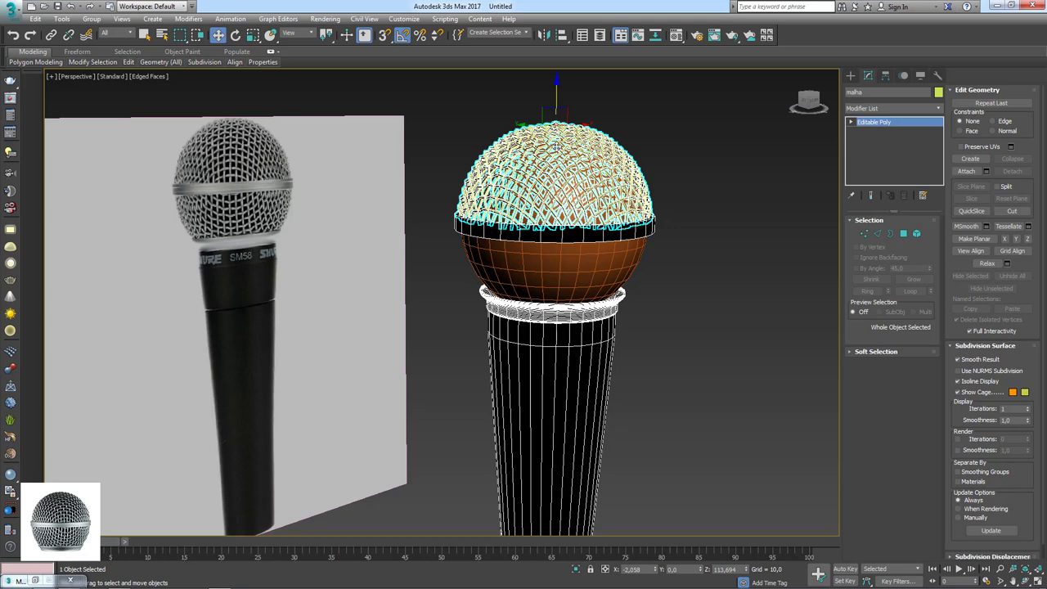
Step: Mirror a copy of the grille on Z and move it beneath the head to form the lower half
left_click(561, 35)
left_click(545, 35)
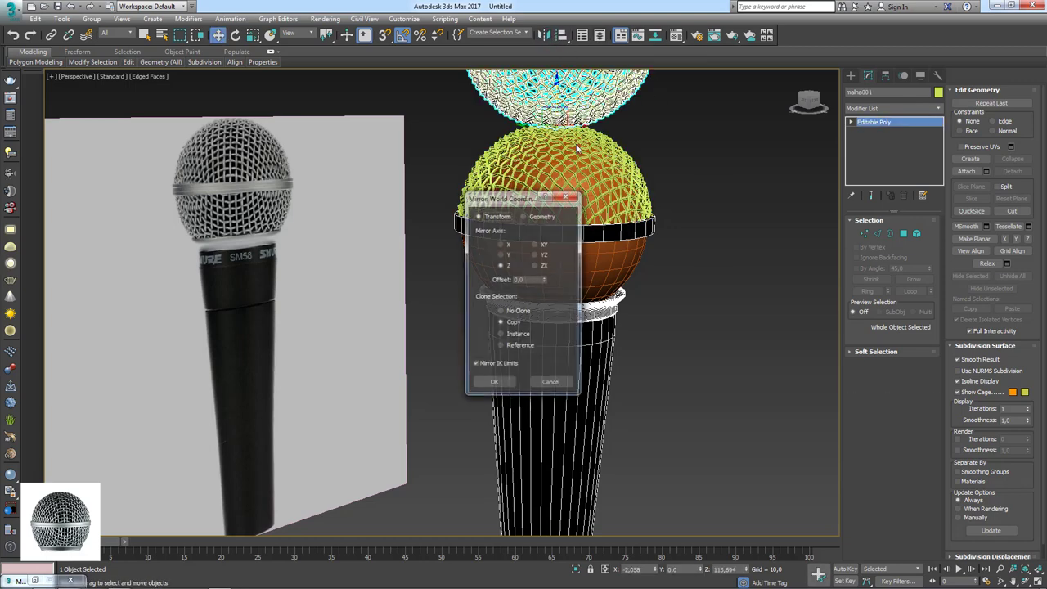
left_click(494, 382)
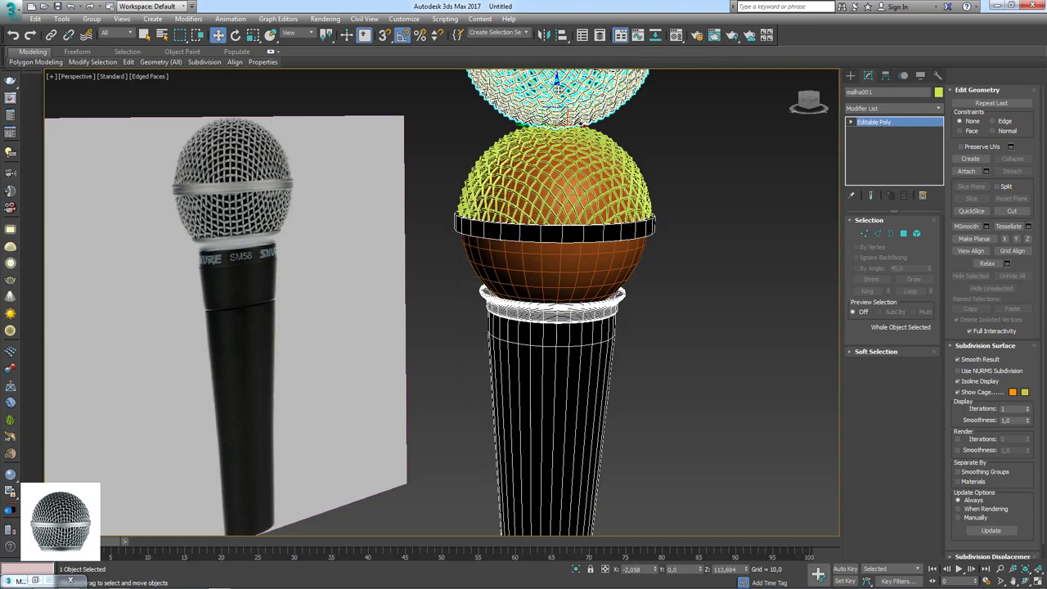
left_click_drag(558, 88, 557, 270)
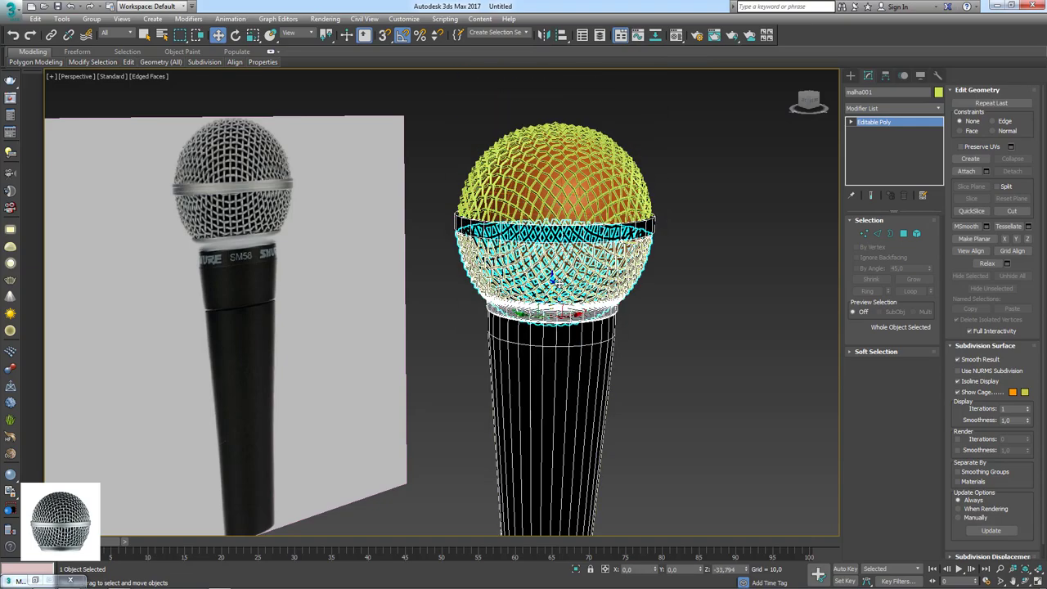
scroll(556, 270, "up", 2)
scroll(556, 270, "up", 2)
scroll(546, 265, "up", 1)
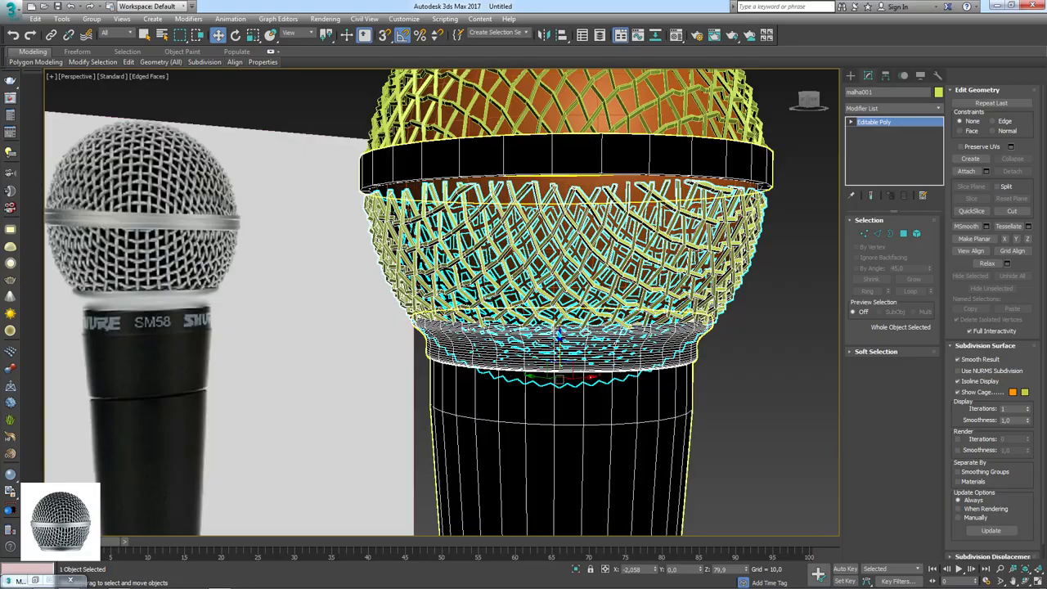
key("F4")
left_click_drag(557, 335, 581, 330)
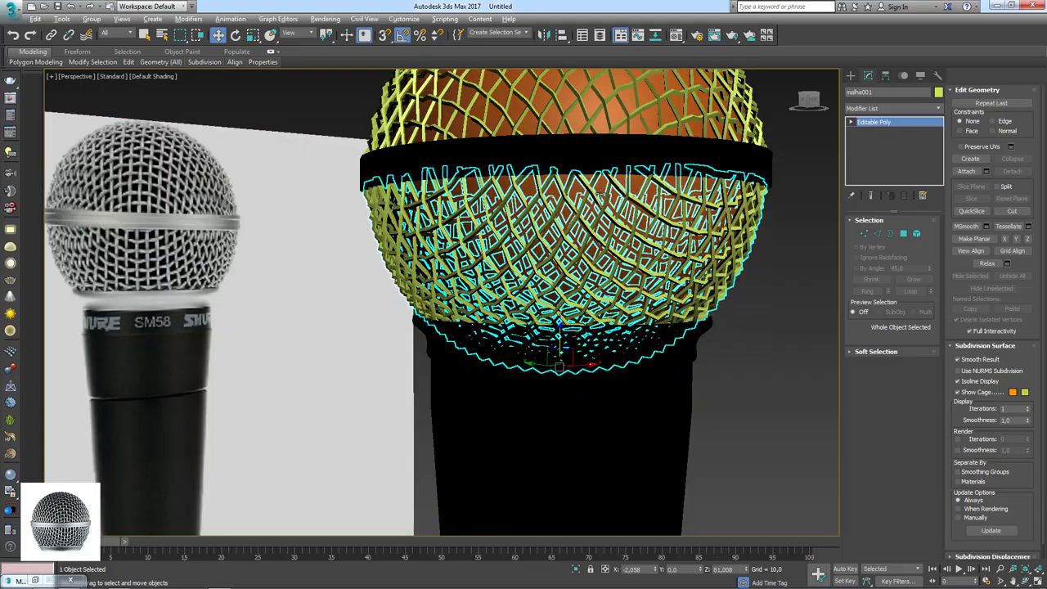
middle_click_drag(573, 262, 670, 262, "alt")
scroll(671, 261, "down", 3)
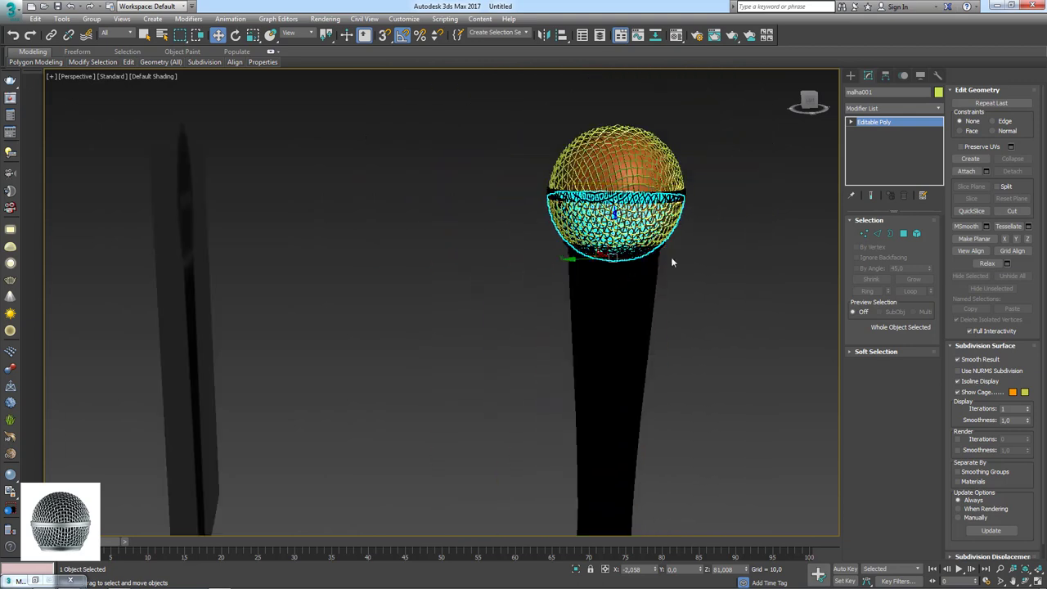
left_click(667, 198)
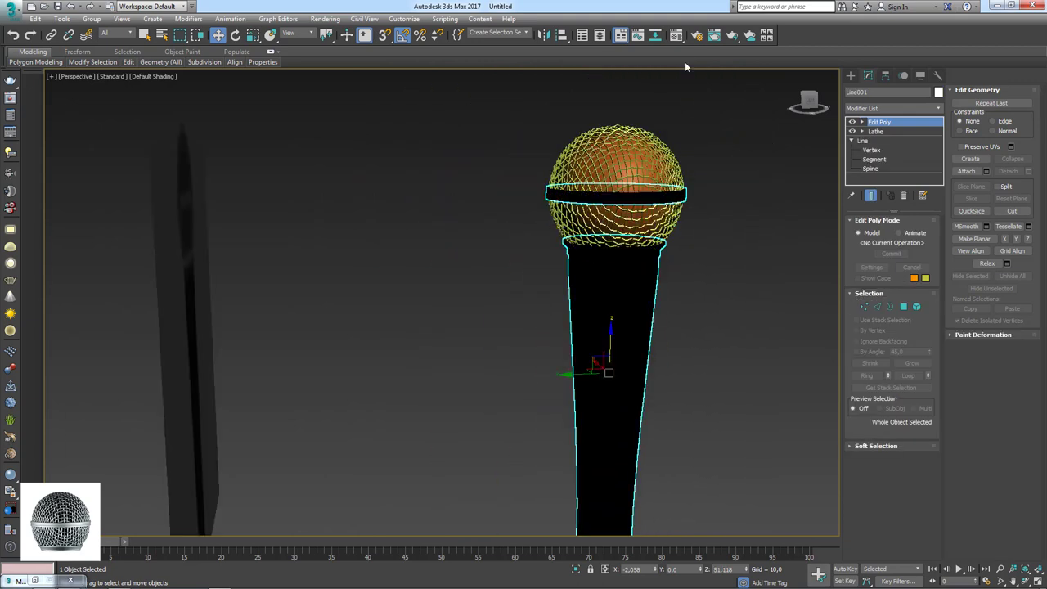
Step: Give the body's second material a grey diffuse colour of 108, 108, 108
key("m")
left_click(240, 119)
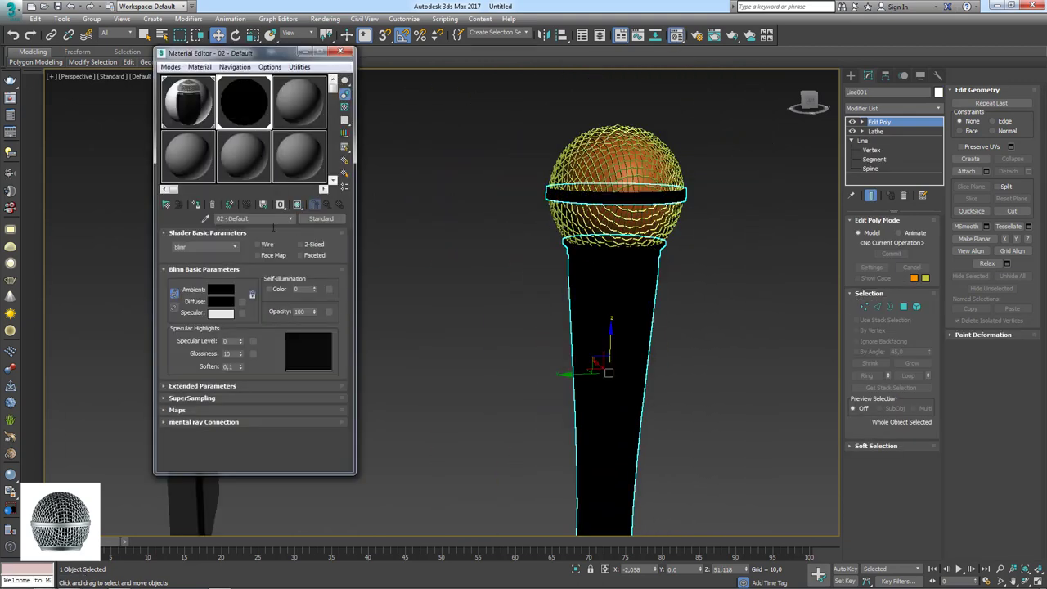
left_click(227, 303)
left_click_drag(393, 124, 379, 126)
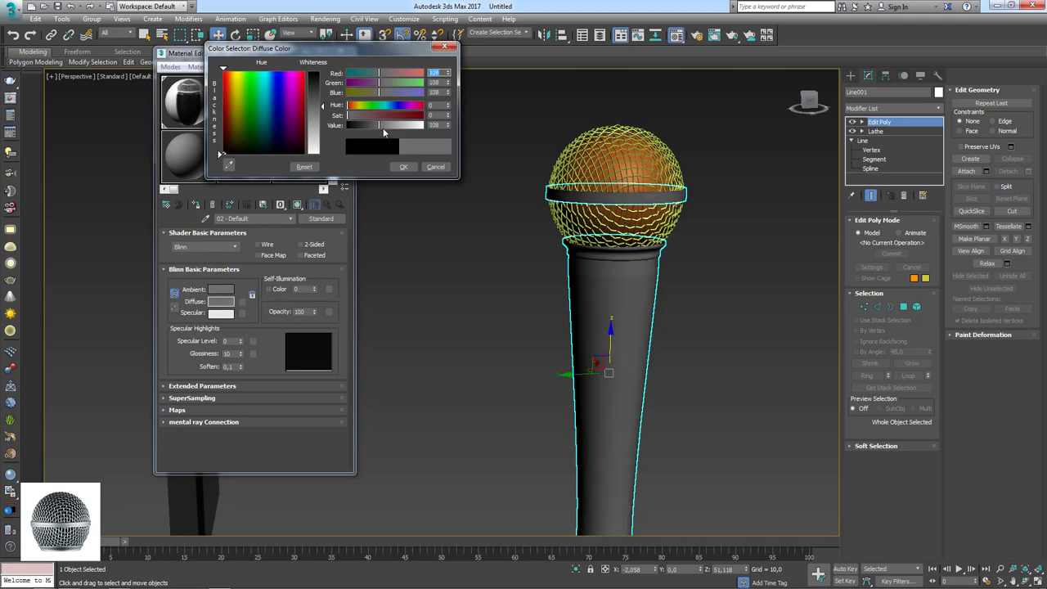
left_click(403, 166)
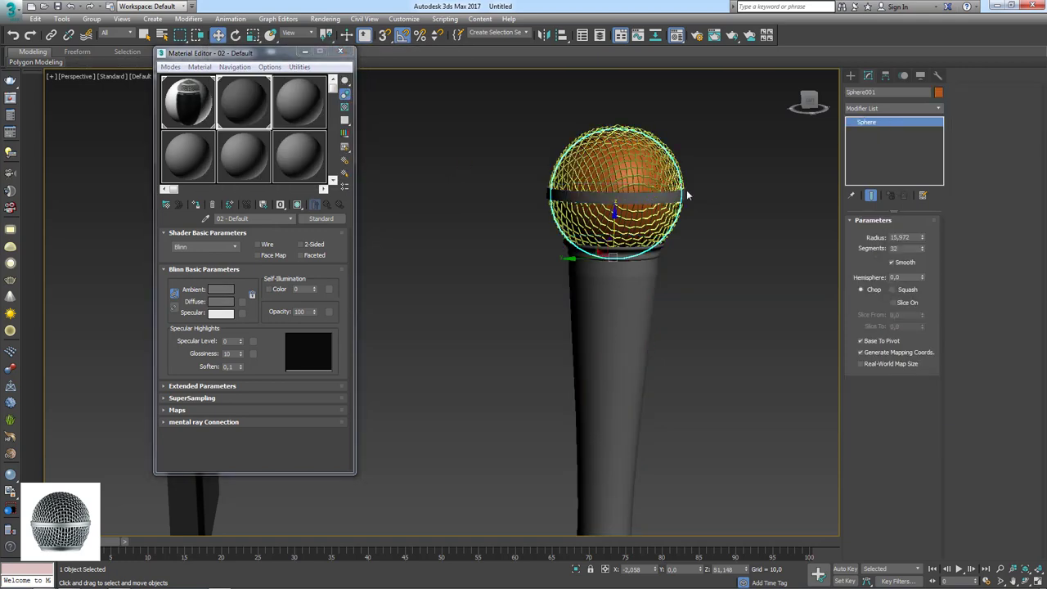
scroll(702, 217, "up", 4)
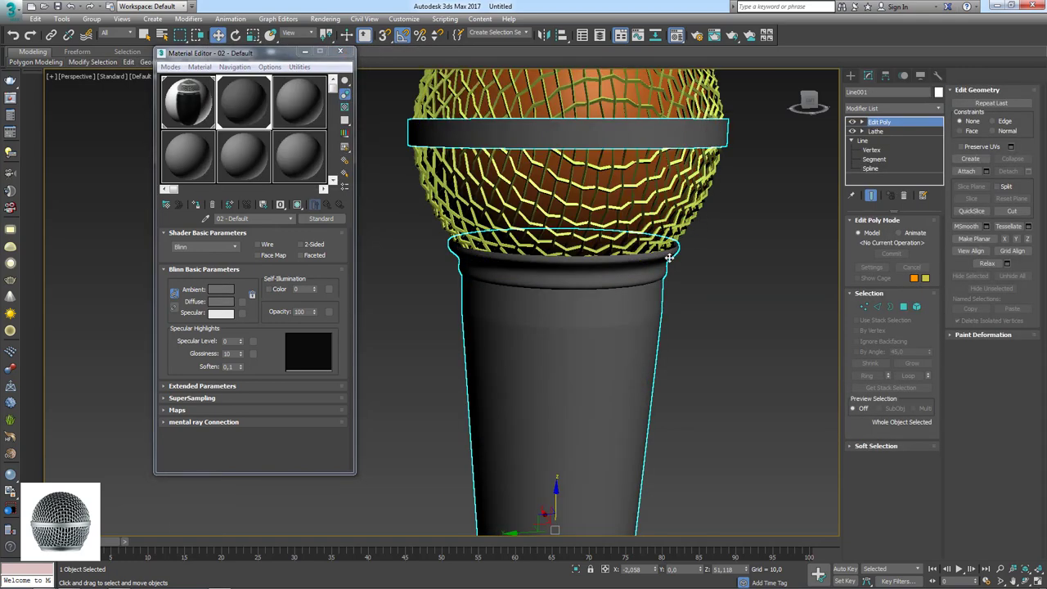
middle_click_drag(701, 257, 702, 182, "alt")
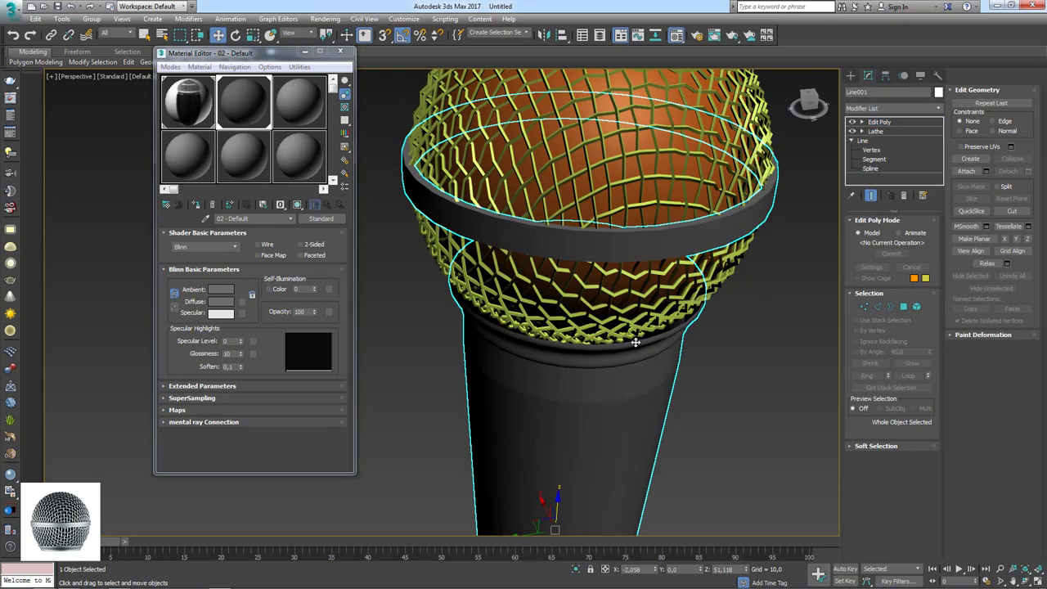
left_click(663, 187, "ctrl")
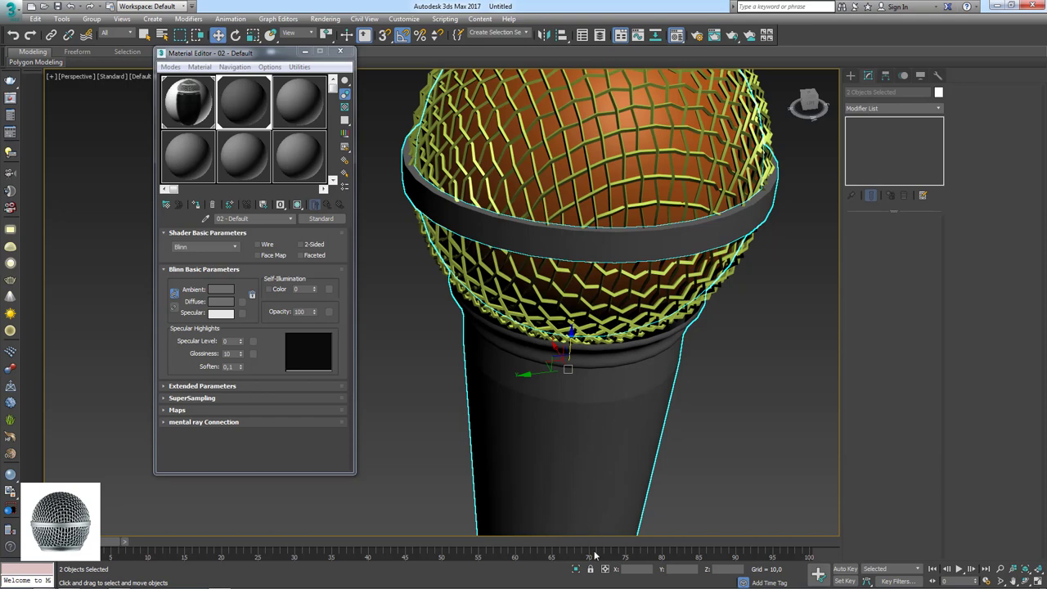
Step: Hide the grille and attach the orange Sphere001 into the body Line001 so it turns grey
left_click(575, 568)
left_click(545, 245)
left_click(567, 245)
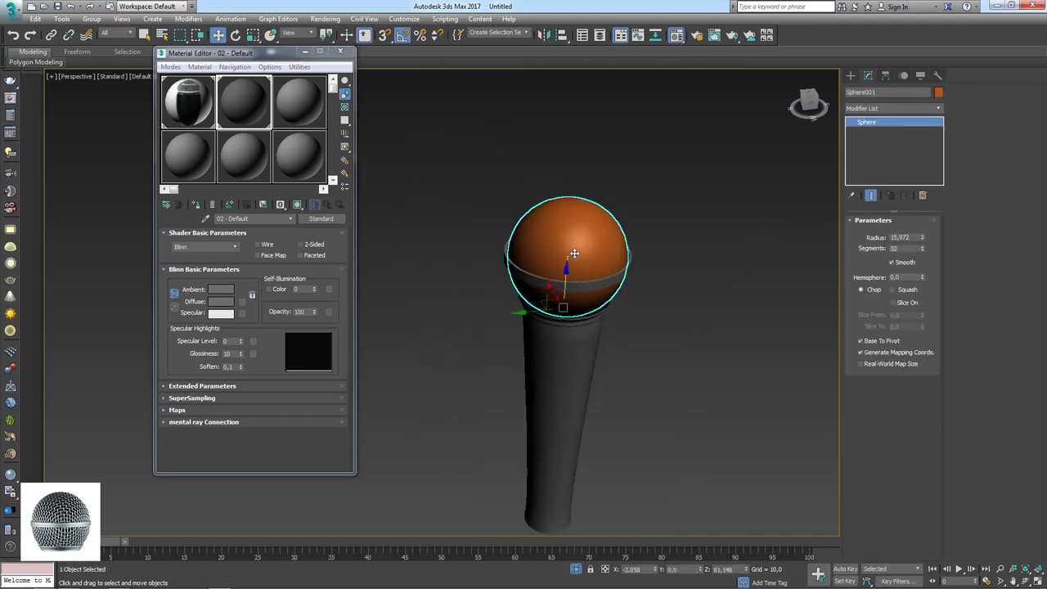
scroll(575, 338, "up", 5)
left_click(575, 338)
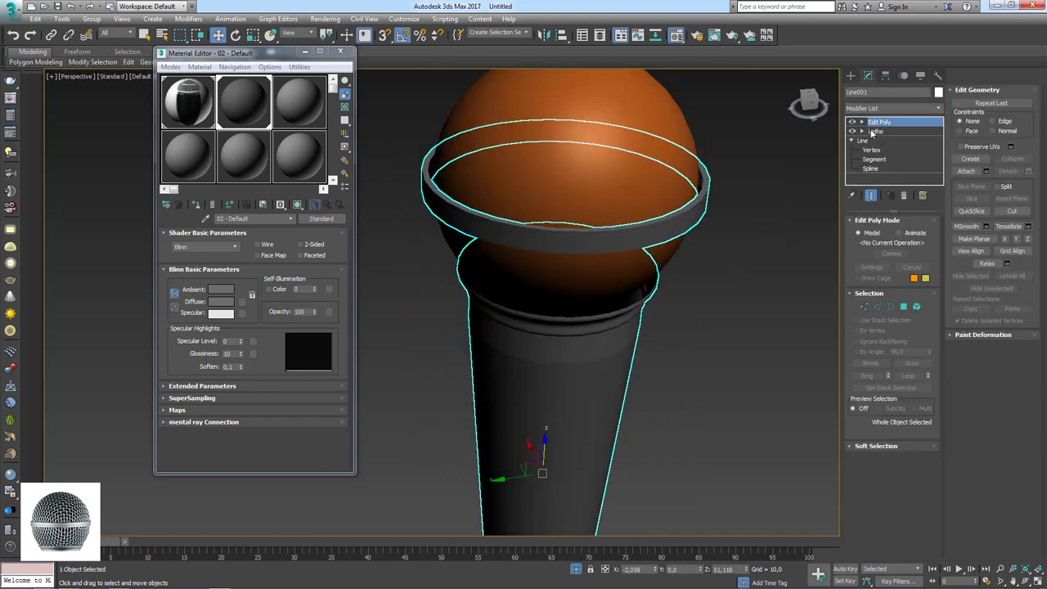
left_click(890, 307)
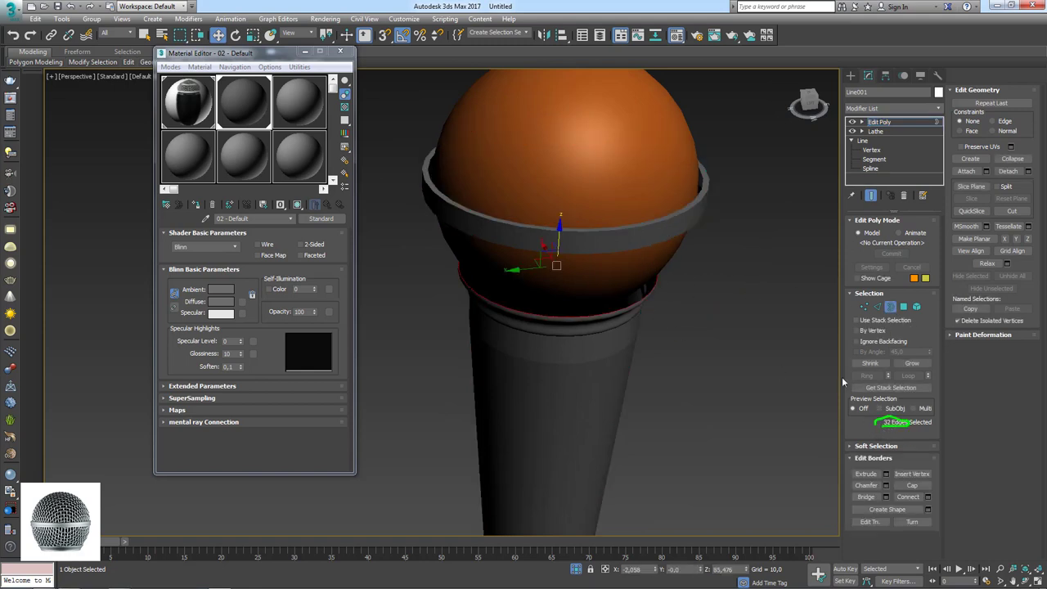
left_click(564, 189)
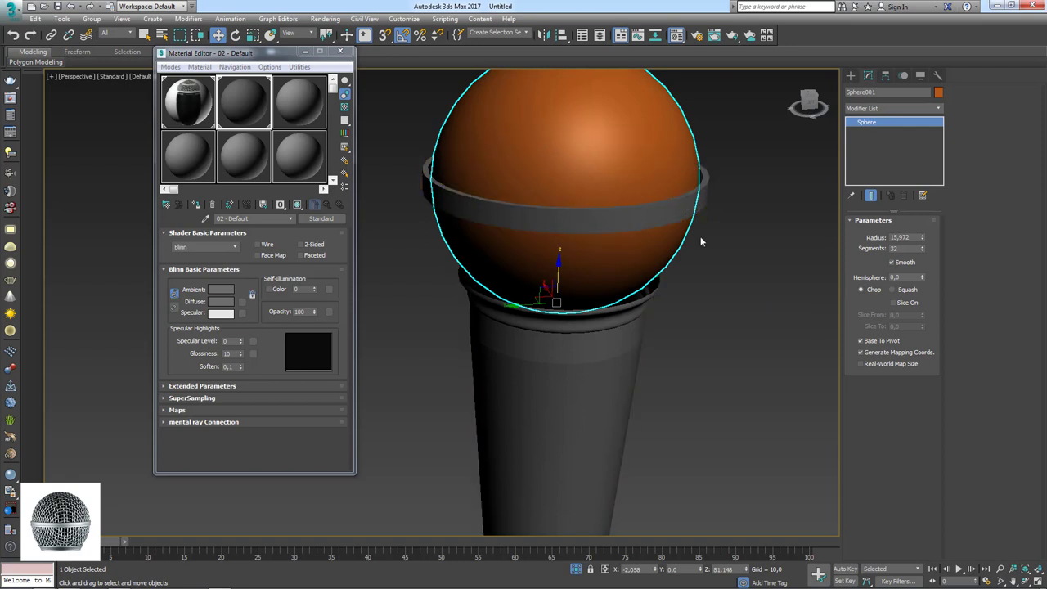
key("F4")
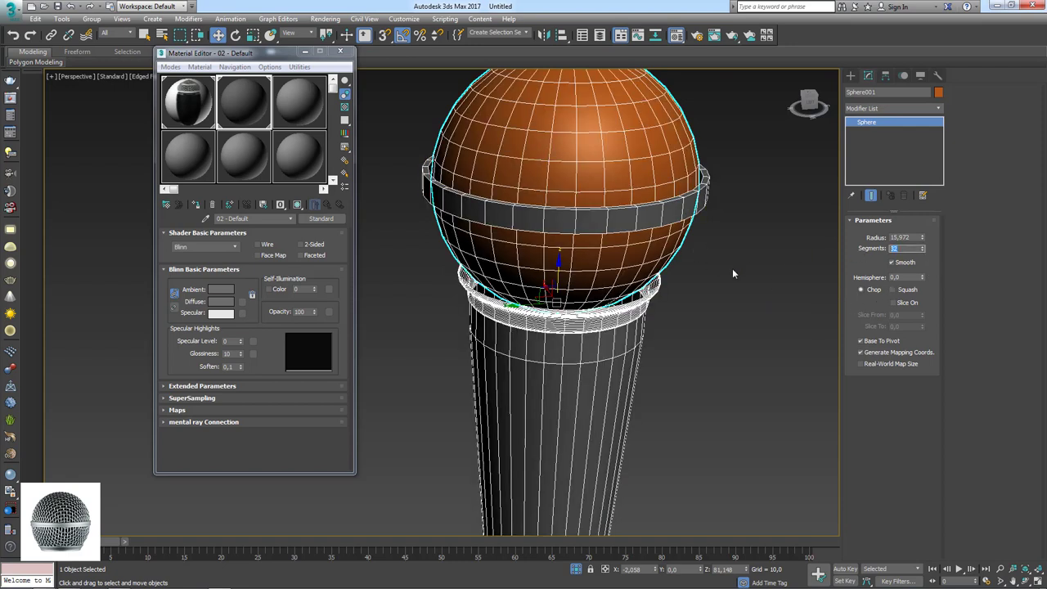
left_click(701, 187)
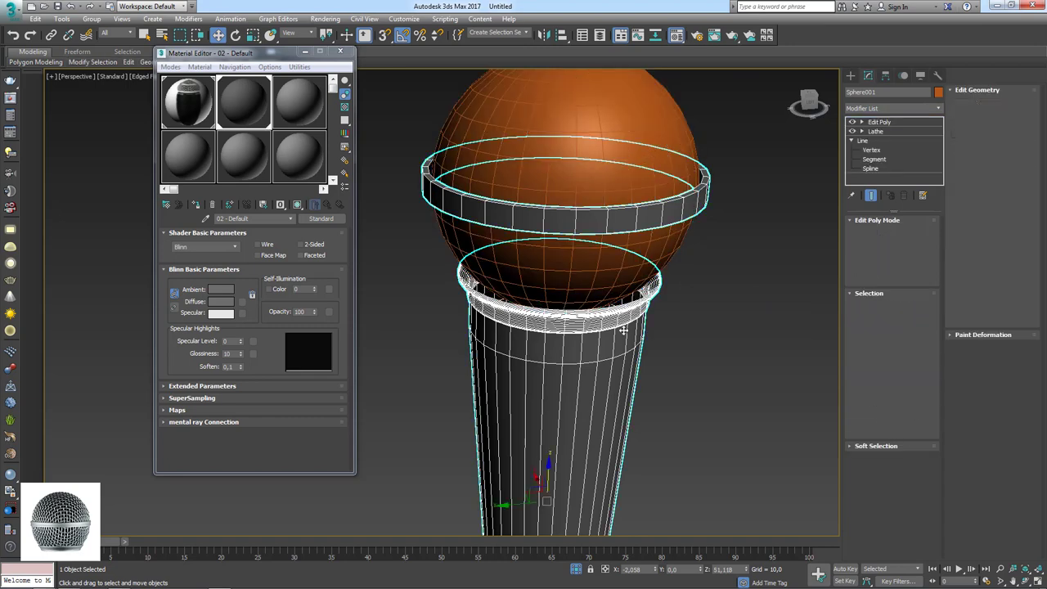
left_click(654, 156)
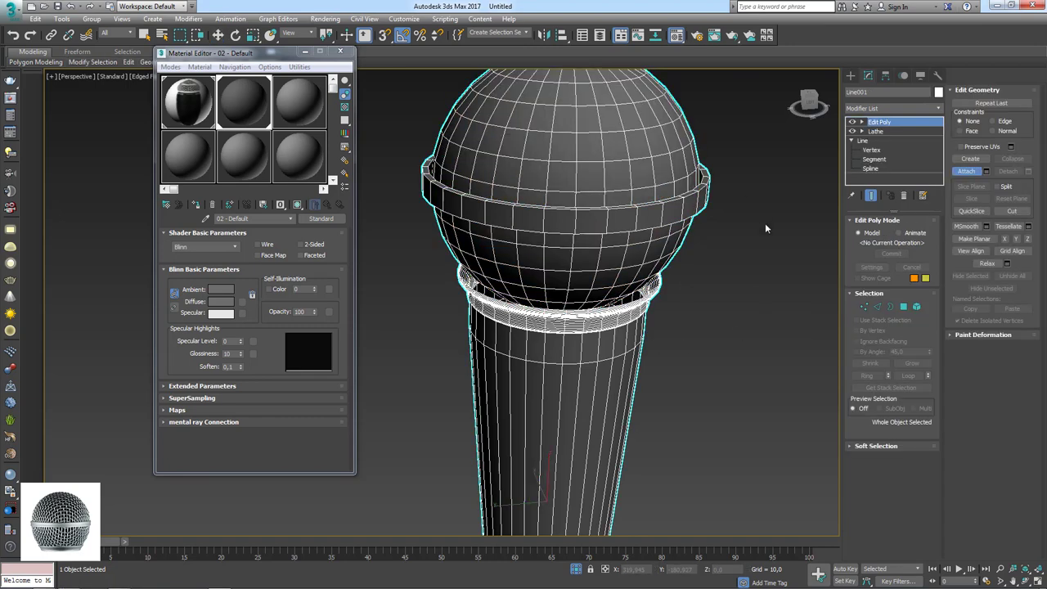
Step: Delete the head sphere's old bottom edge ring and the leftover inner element
middle_click_drag(789, 311, 869, 297, "alt")
left_click(877, 305)
scroll(583, 272, "up", 3)
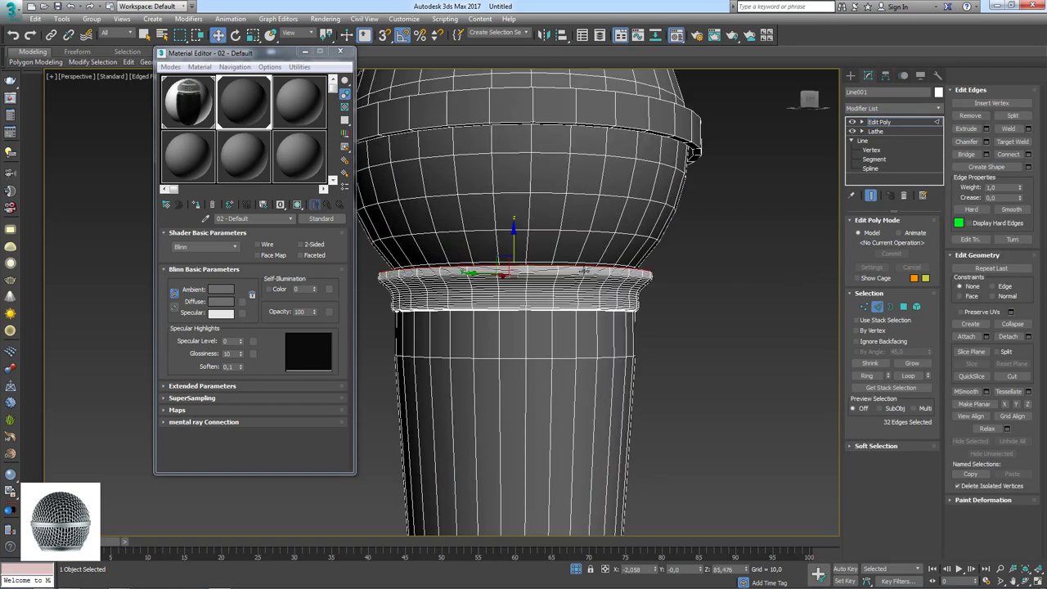
scroll(583, 272, "up", 3)
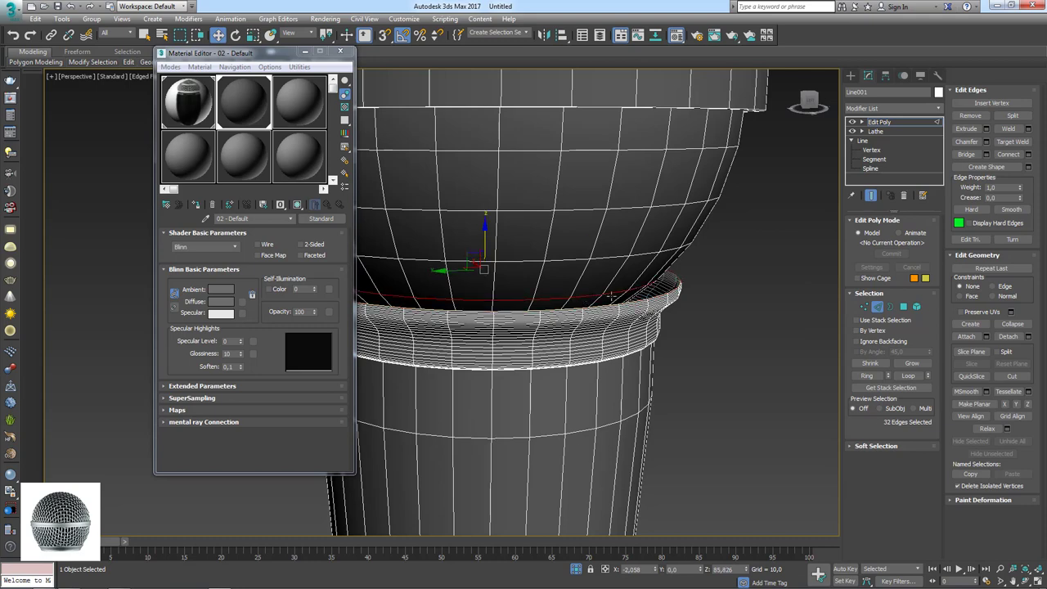
key("Delete")
left_click(915, 308)
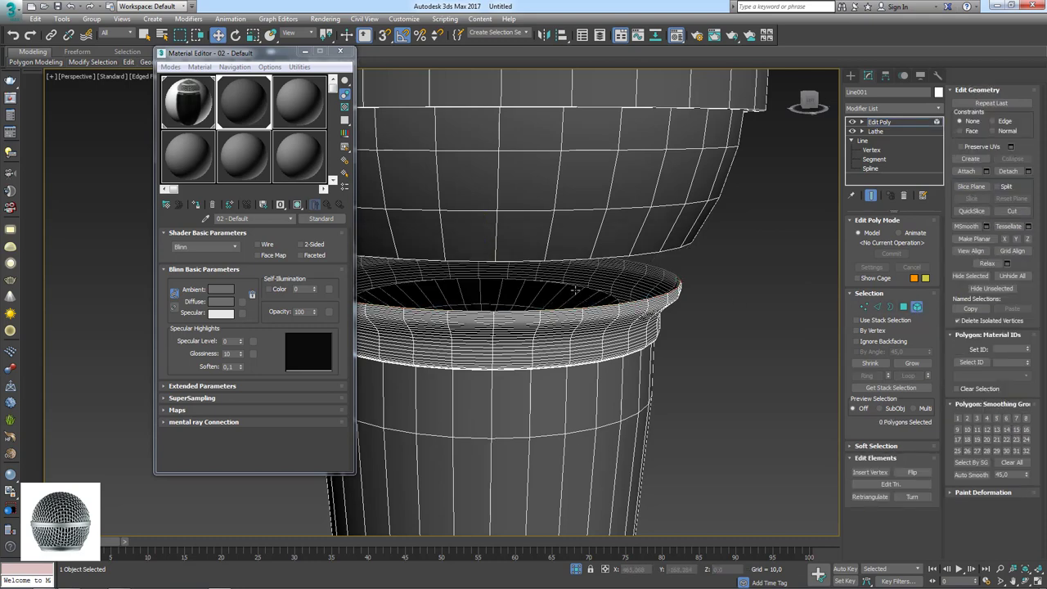
middle_click_drag(575, 289, 565, 336, "alt")
left_click(566, 338)
key("Delete")
Step: Extend the collar rim border inward with a scaled ring of faces and bridge it to the bowl's lower border
left_click(891, 307)
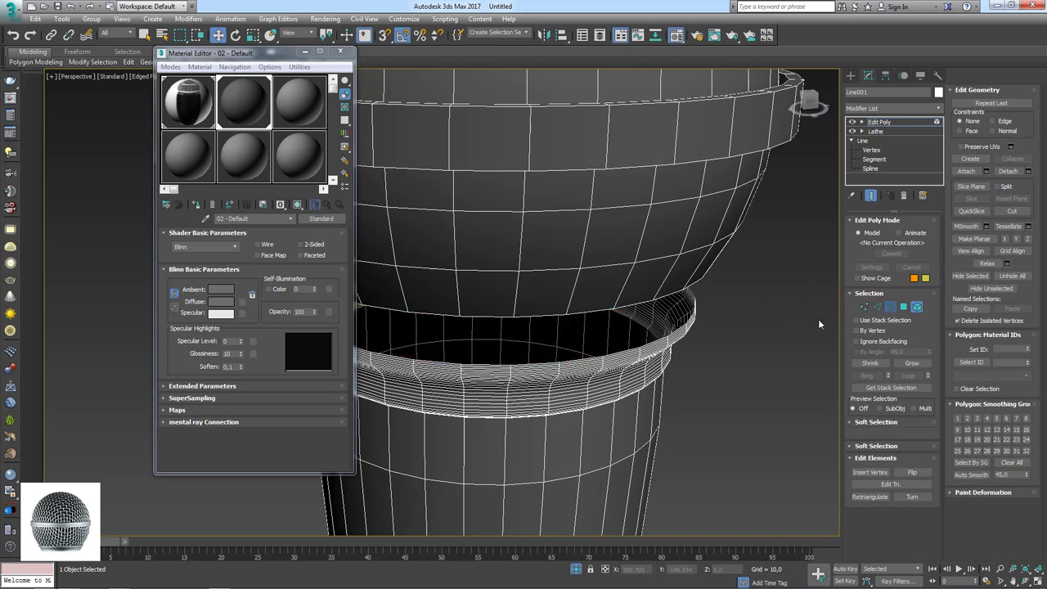
left_click(693, 323)
key("e")
key("r")
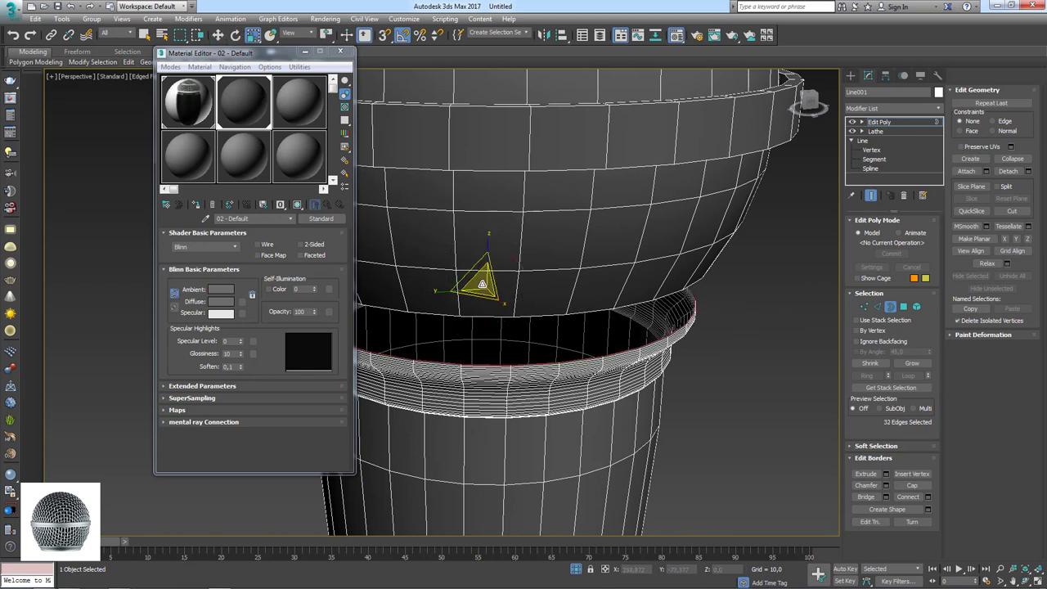
left_click_drag(481, 283, 658, 297, "shift")
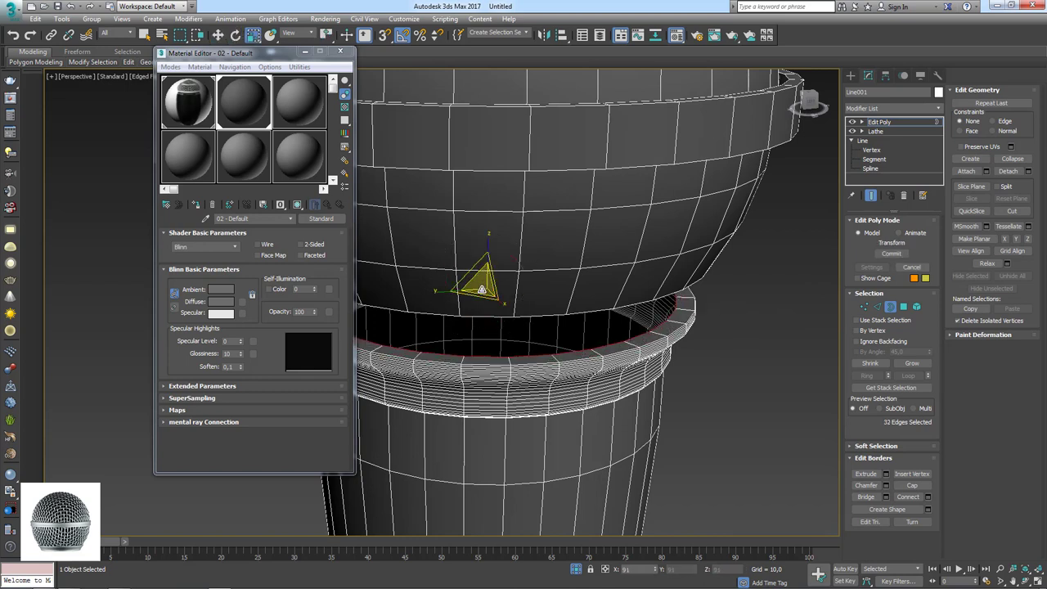
left_click(656, 316, "ctrl")
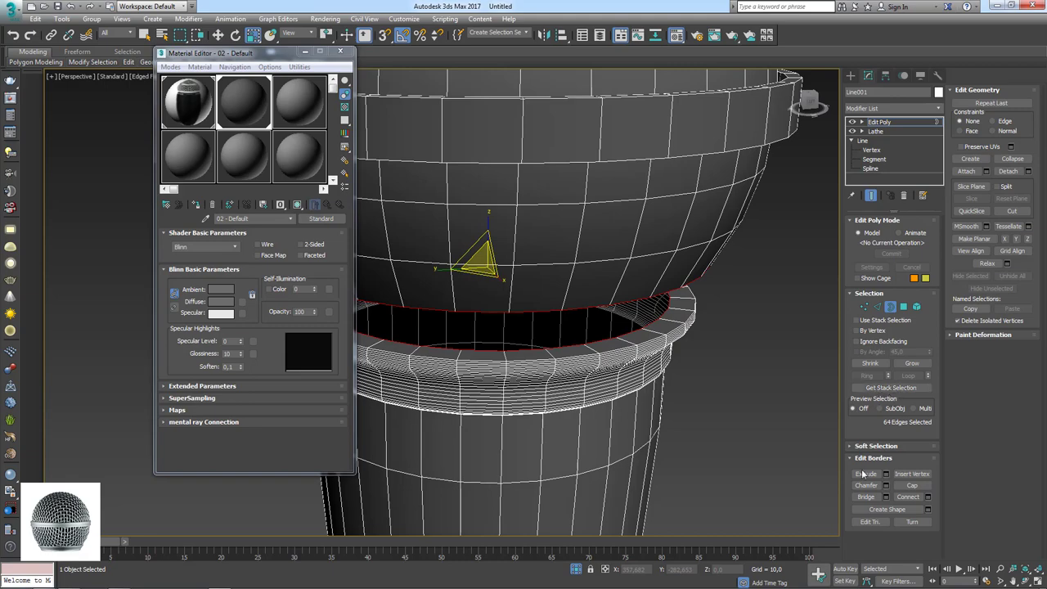
left_click(865, 497)
left_click(879, 122)
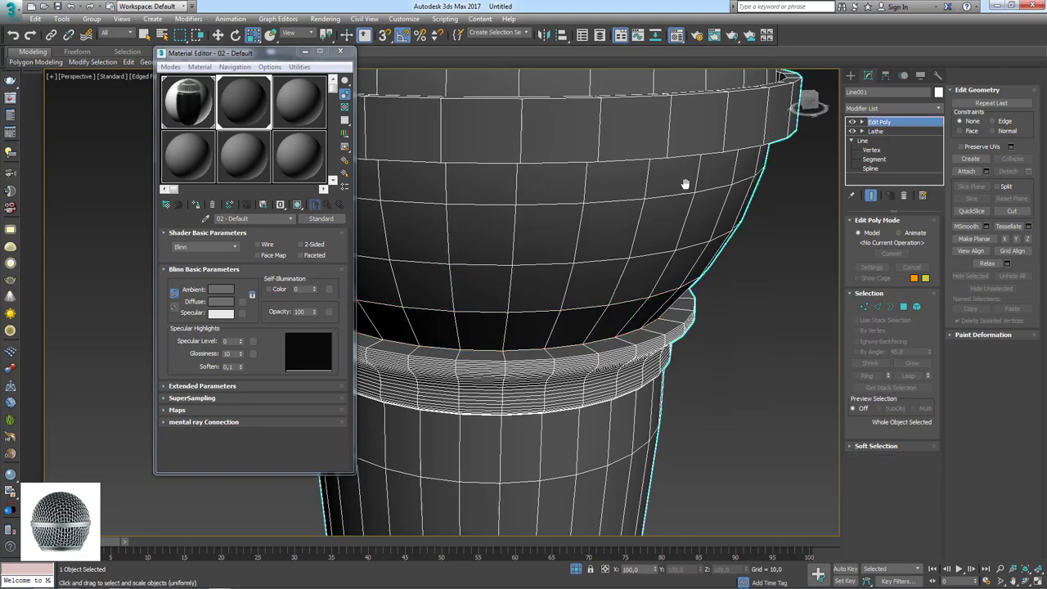
scroll(678, 175, "down", 5)
middle_click_drag(678, 175, 677, 221, "alt")
scroll(677, 221, "up", 4)
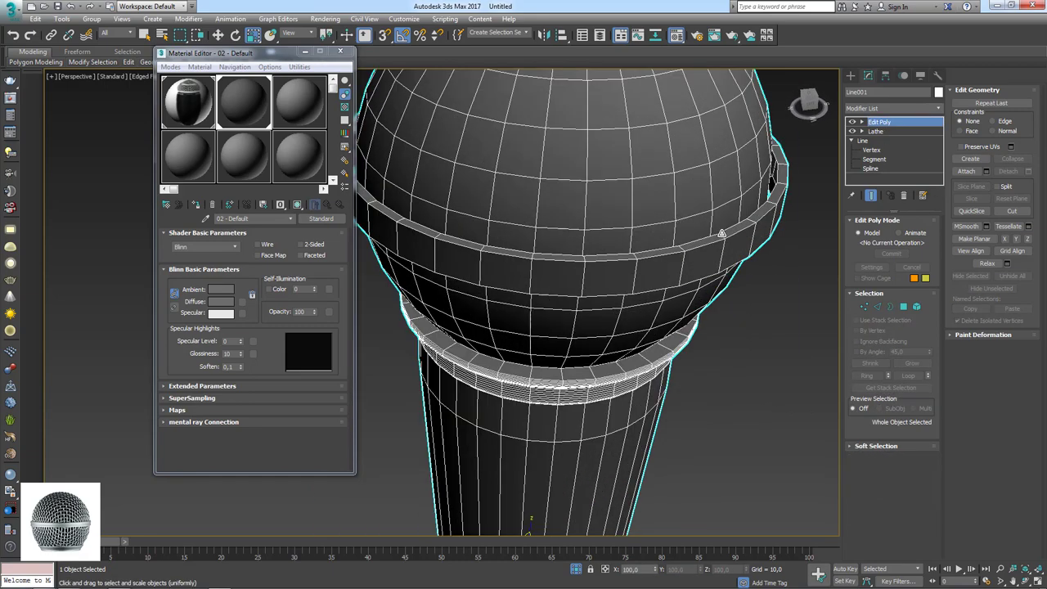
middle_click_drag(740, 234, 756, 200, "alt")
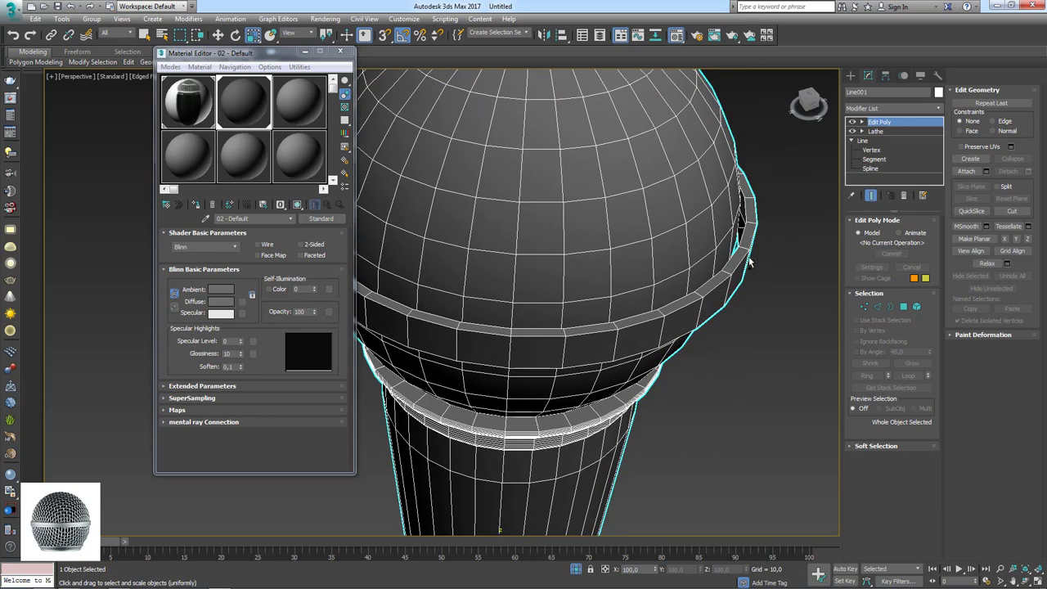
Step: Select the band's open border and bridge it closed with new faces
left_click(863, 122)
left_click(887, 151)
left_click(731, 294)
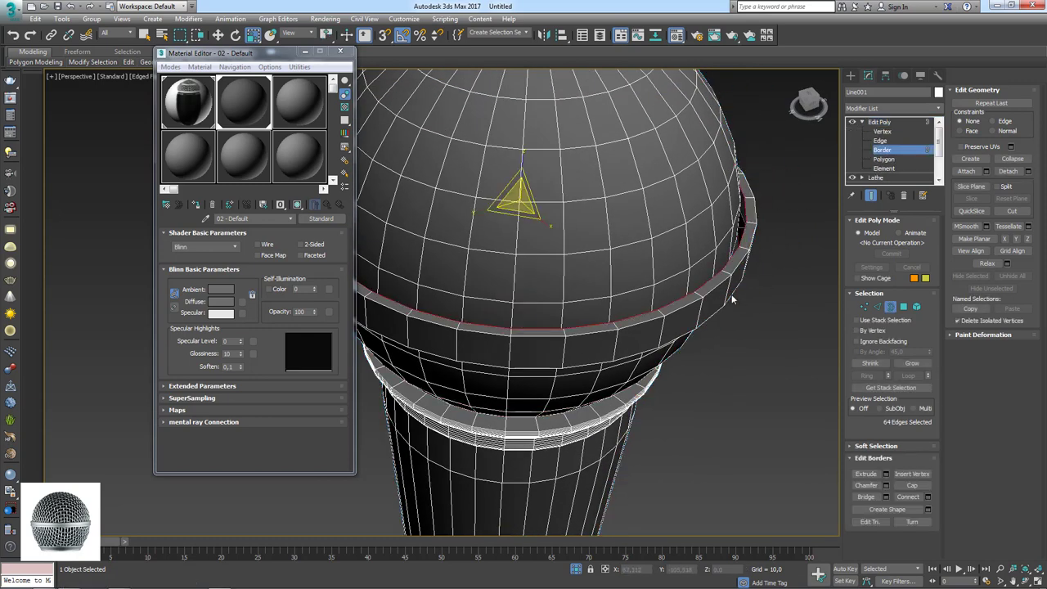
mouse_move(731, 294)
middle_mouse_down("alt")
mouse_move(784, 267)
mouse_move(784, 231)
middle_mouse_up("alt")
middle_click_drag(736, 275, 759, 211, "alt")
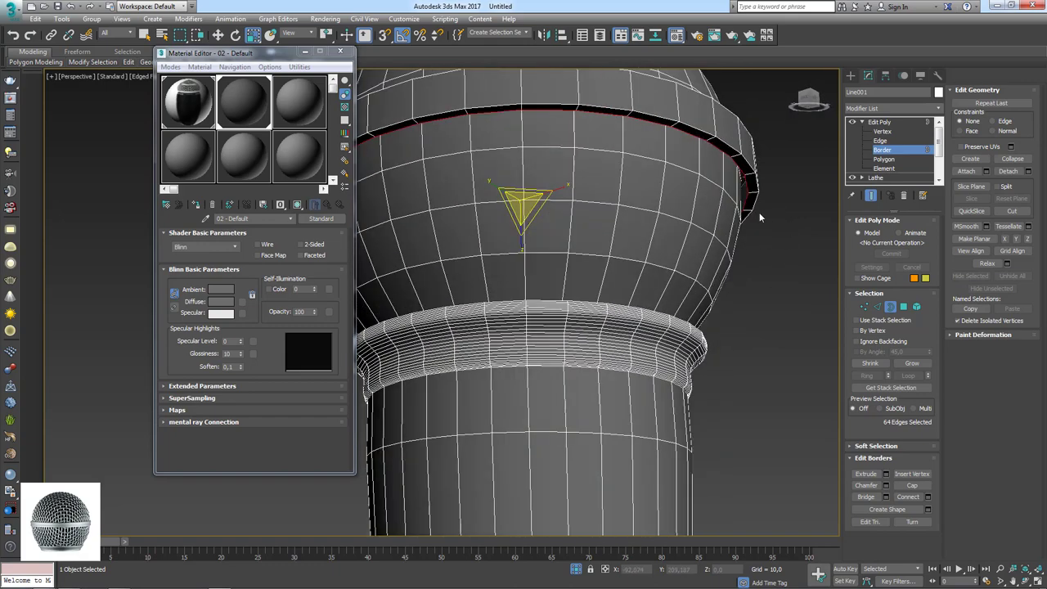
scroll(759, 211, "up", 5)
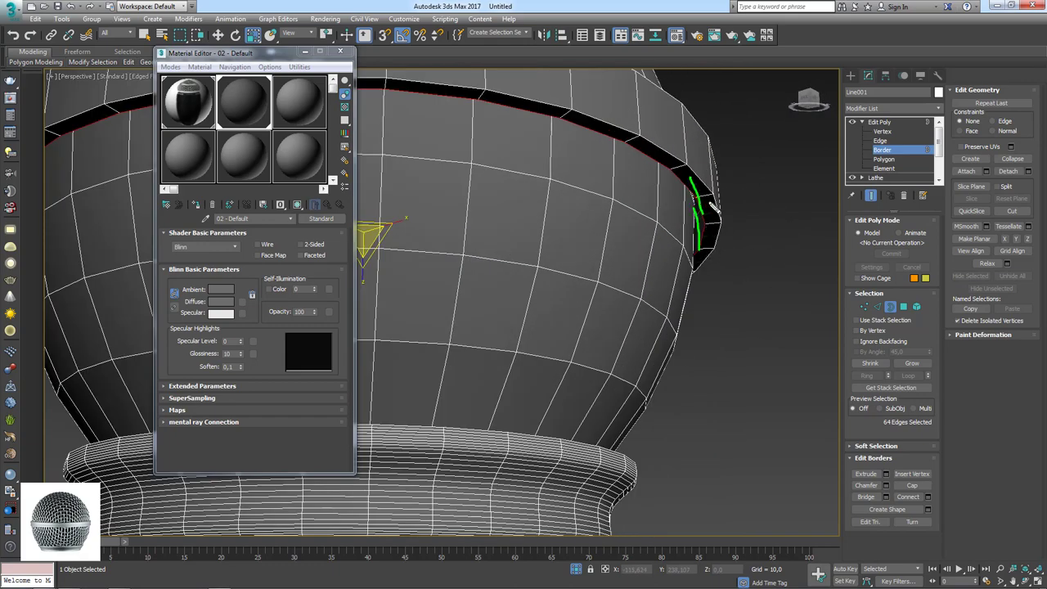
left_click(867, 496)
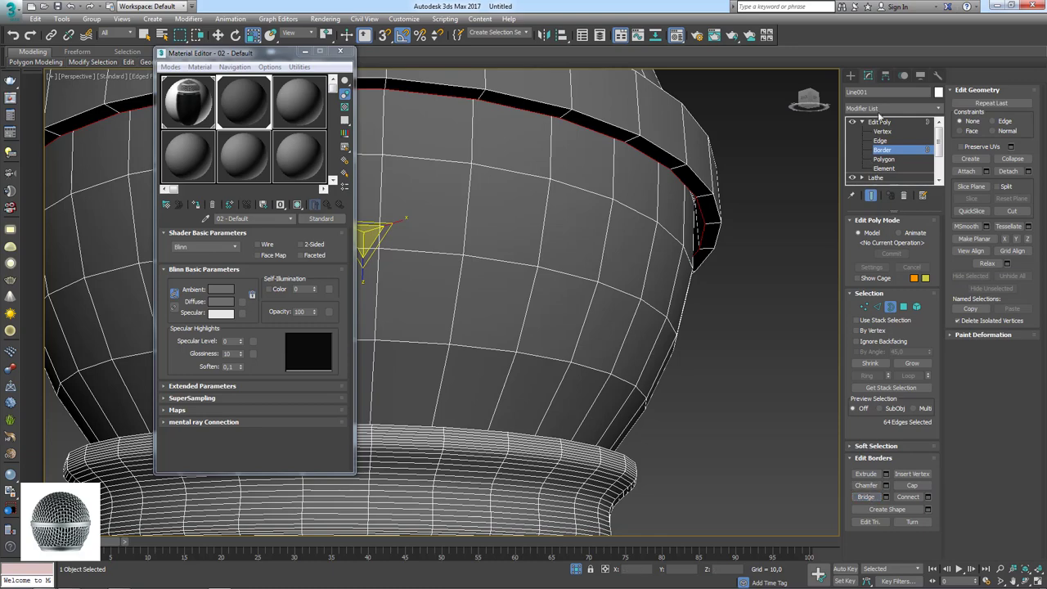
left_click(884, 123)
scroll(682, 325, "down", 5)
scroll(682, 326, "down", 1)
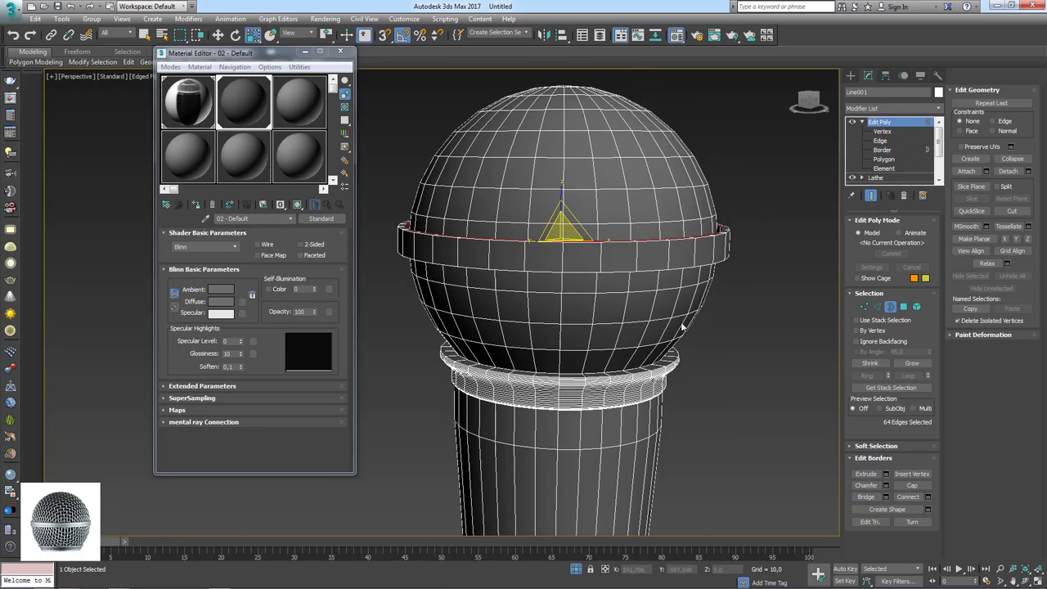
Step: Switch to Edge level and select an edge on the side of the band
key("2")
scroll(732, 257, "up", 2)
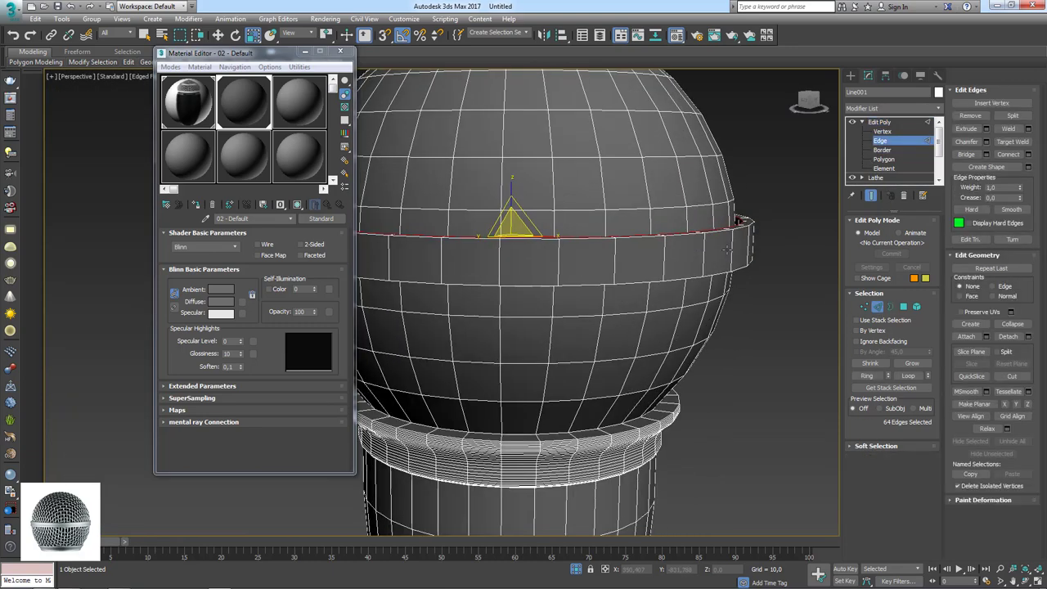
scroll(739, 221, "up", 3)
middle_click_drag(738, 221, 718, 198, "alt")
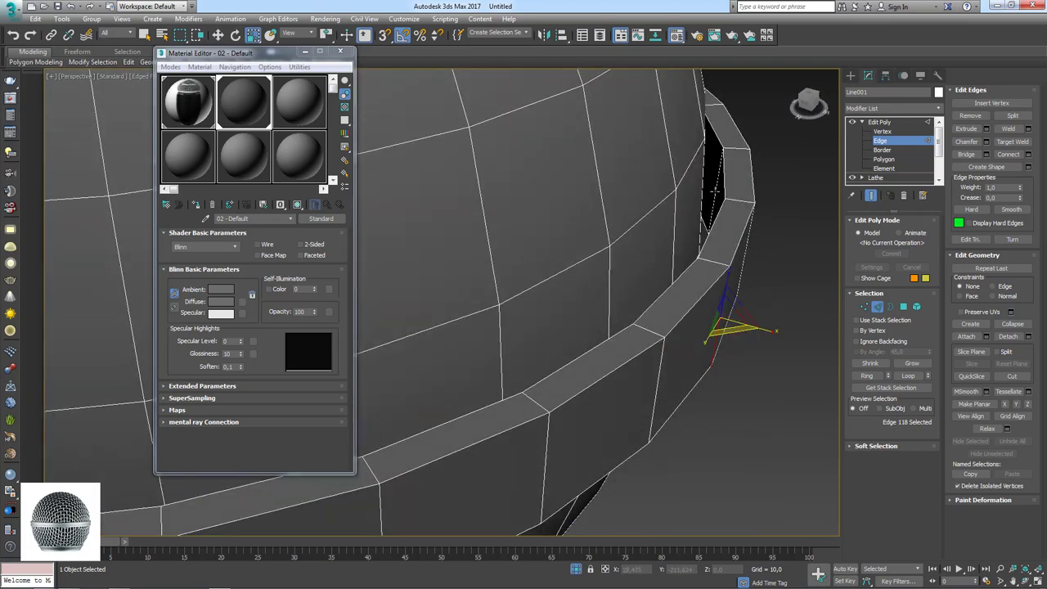
left_click(718, 197)
scroll(764, 252, "down", 3)
middle_click_drag(765, 251, 768, 269, "alt")
Step: Connect the band's edge ring with 2 new loops pinched tightly toward the band edges
left_click(867, 375)
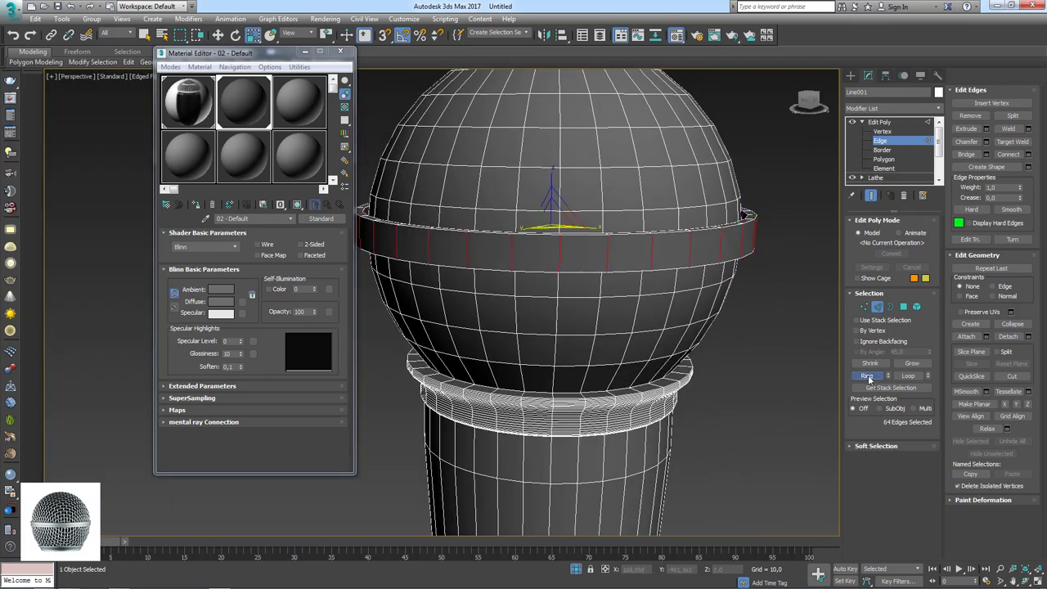
key("F3")
mouse_move(794, 333)
middle_mouse_down("alt")
mouse_move(757, 305)
mouse_move(755, 290)
mouse_move(773, 278)
middle_mouse_up("alt")
left_click(1028, 155)
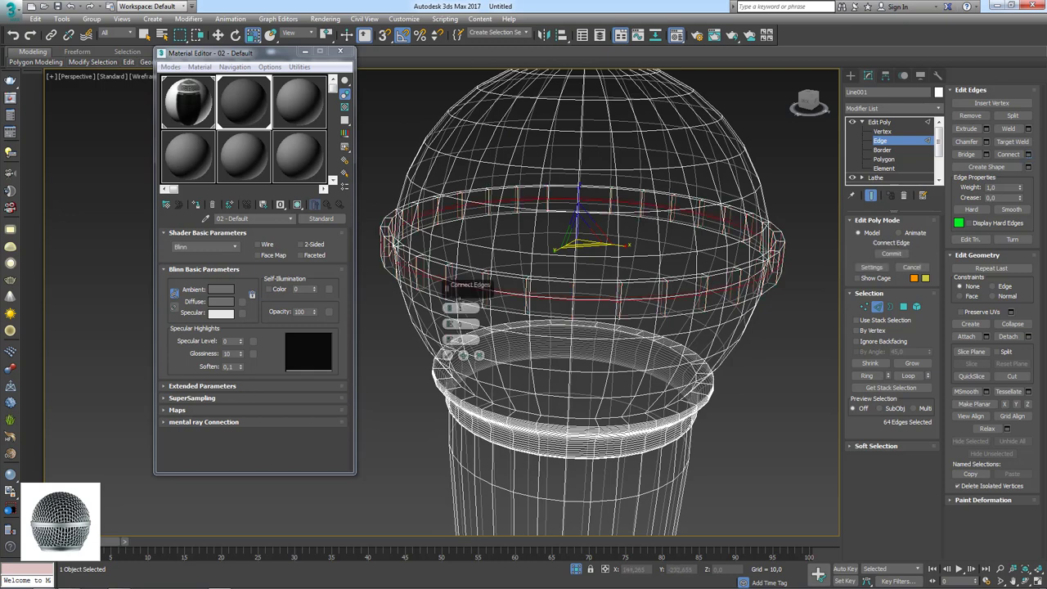
left_click_drag(449, 324, 447, 292)
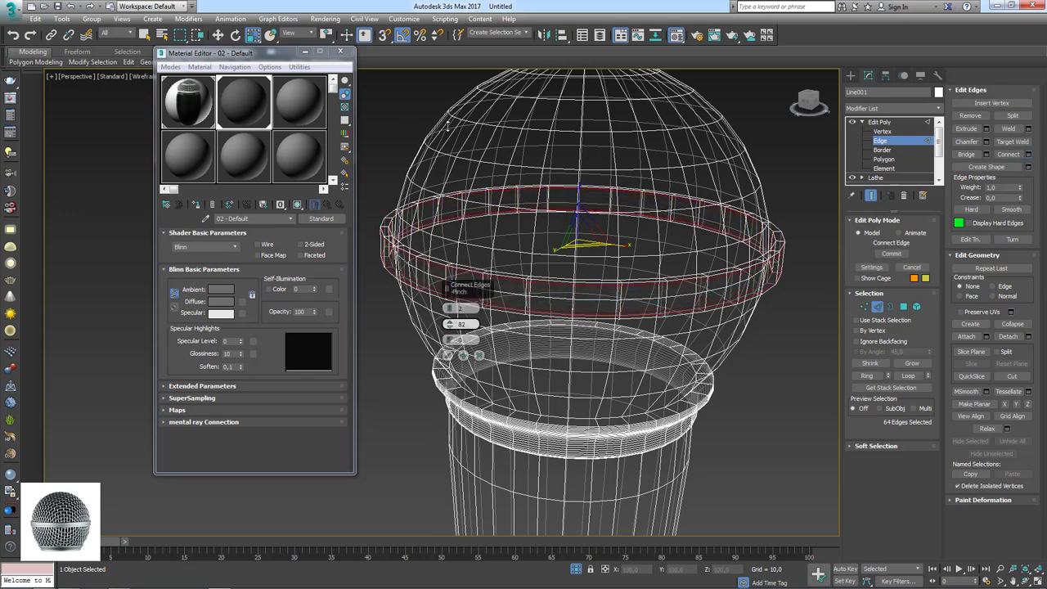
left_click_drag(449, 126, 452, 138)
left_click(448, 354)
Step: Select a second edge ring on the band and start another pinched Connect on it
scroll(799, 273, "up", 2)
scroll(778, 278, "up", 4)
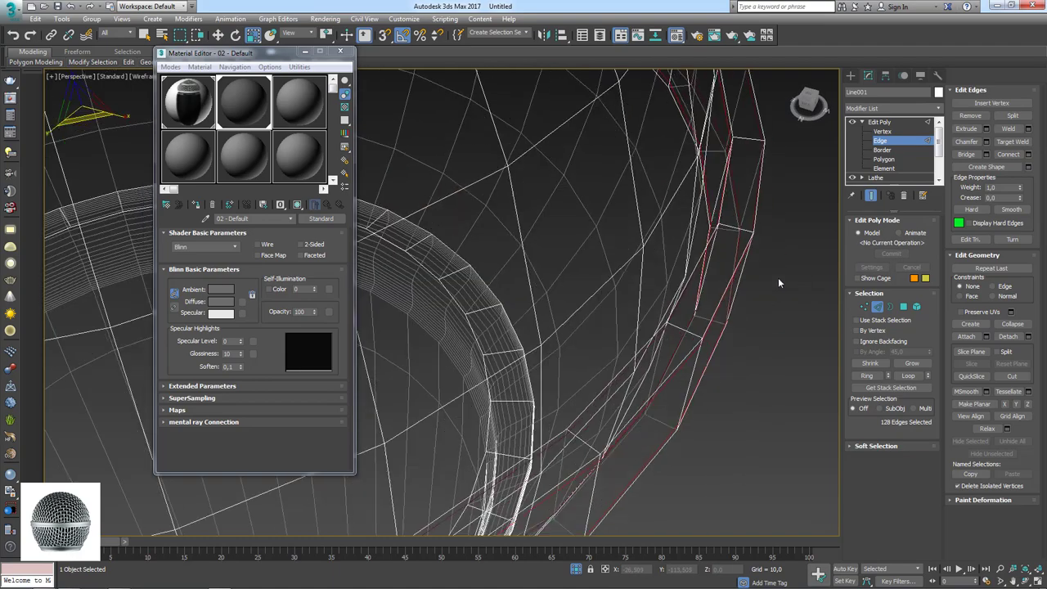
scroll(737, 238, "down", 5)
left_click(711, 211)
scroll(713, 219, "up", 2)
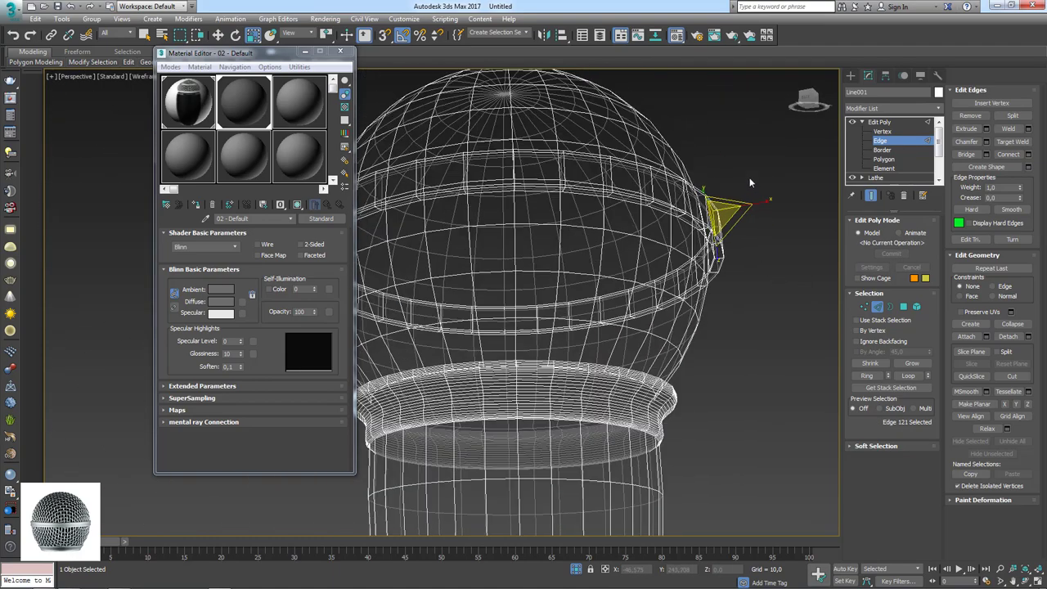
scroll(715, 227, "up", 2)
scroll(718, 237, "up", 2)
left_click(717, 238, "ctrl")
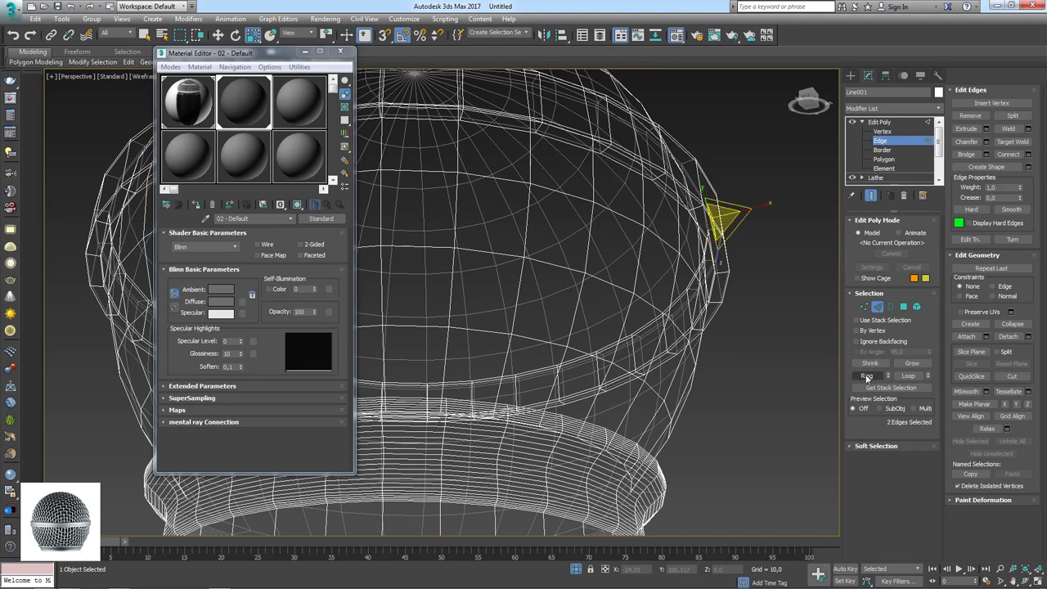
left_click(867, 376)
left_click(1027, 154)
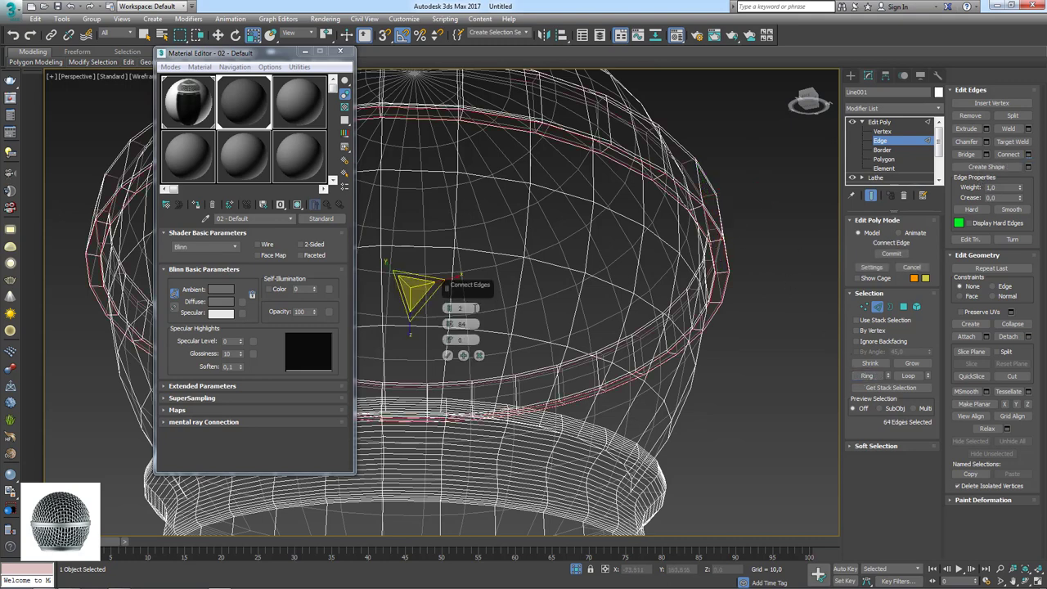
Step: Commit the pending edge connection and select one vertical edge on the band
left_click(447, 355)
scroll(773, 262, "up", 5)
key("F3")
middle_click_drag(709, 256, 678, 275, "alt")
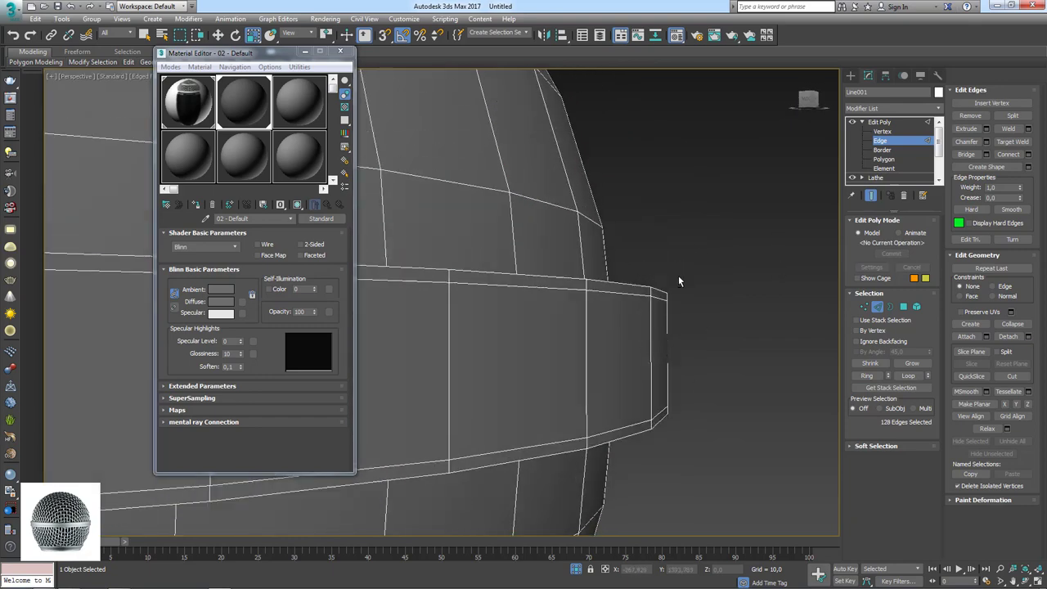
left_click(651, 351)
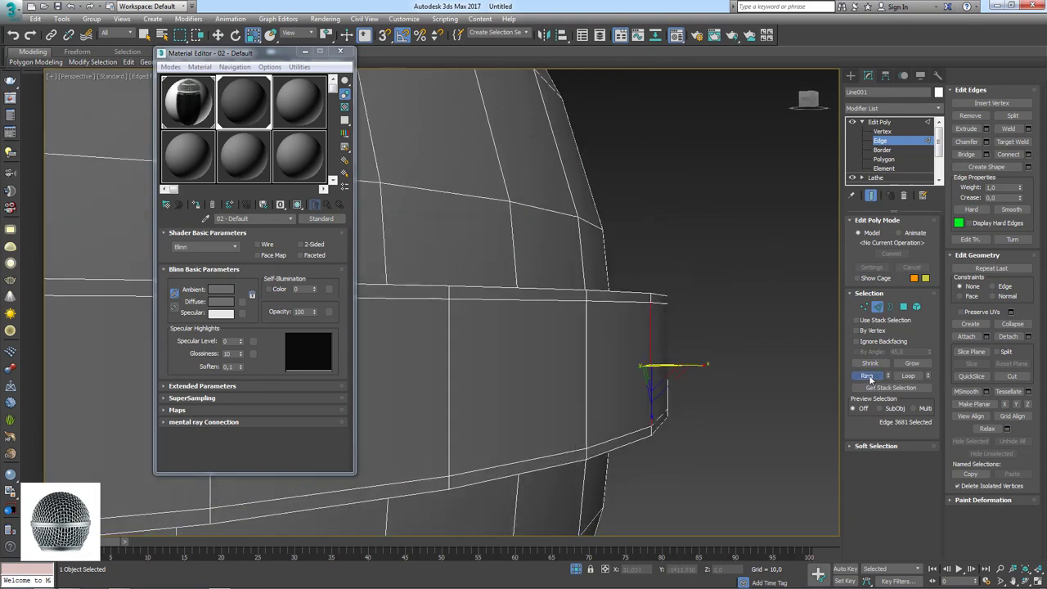
Step: Ring-select the band's edges and connect them with 2 pinched segments
left_click(867, 376)
left_click(1028, 155)
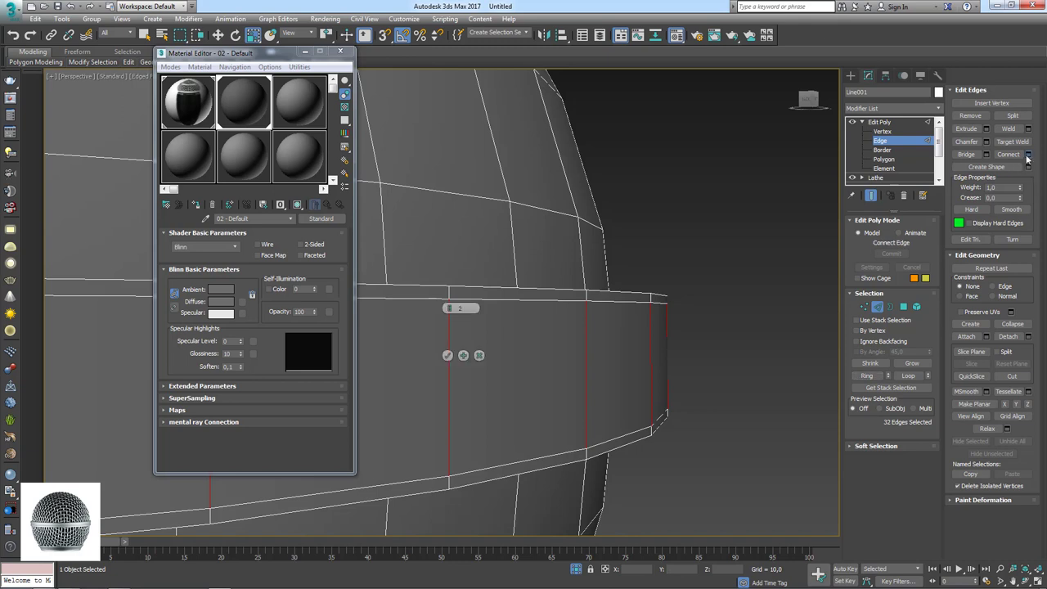
left_click_drag(456, 325, 453, 326)
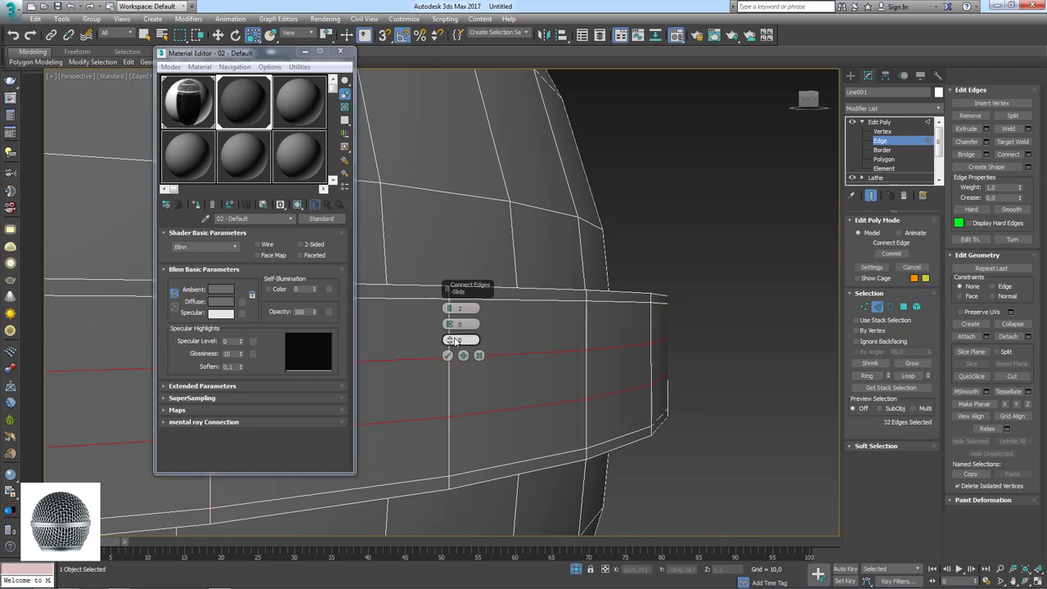
left_click(448, 355)
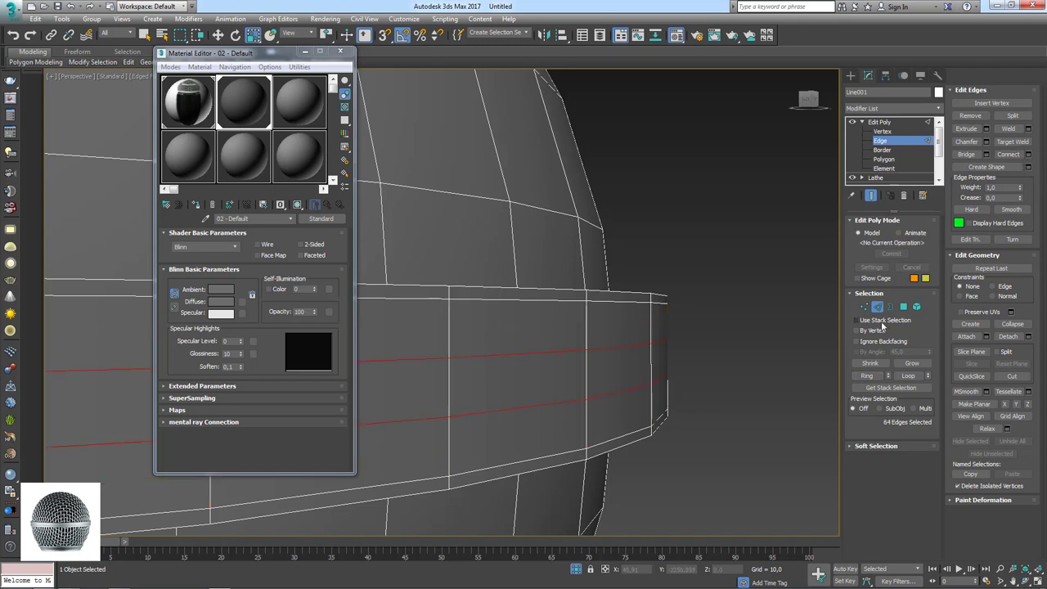
Step: Extrude the two new loops inward into grooves with zero extrusion width
left_click(987, 129)
mouse_move(448, 308)
left_mouse_down()
mouse_move(448, 290)
mouse_move(450, 328)
left_mouse_up()
right_click(448, 325)
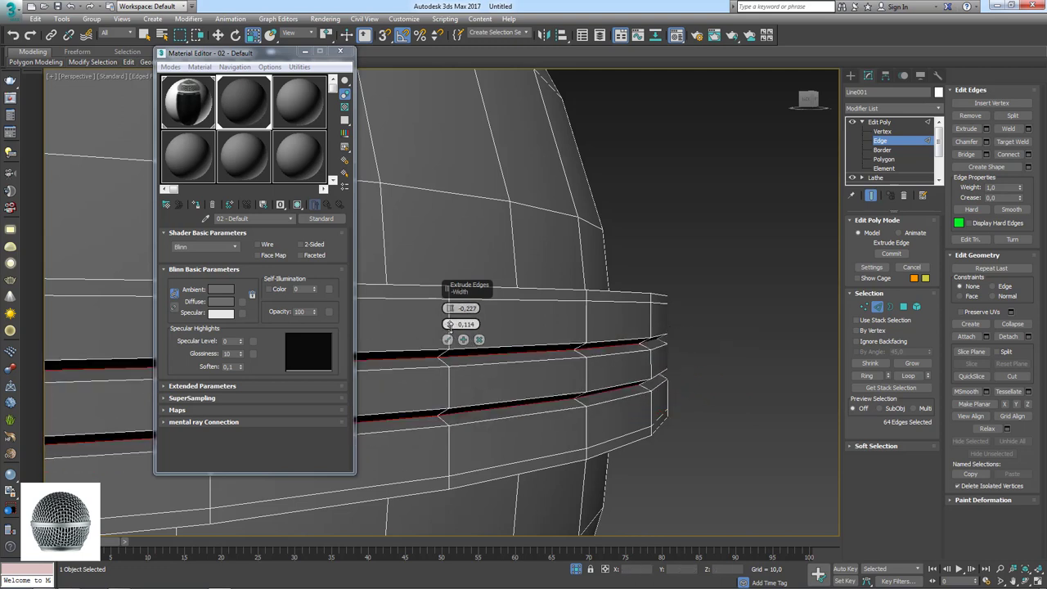
left_click(448, 338)
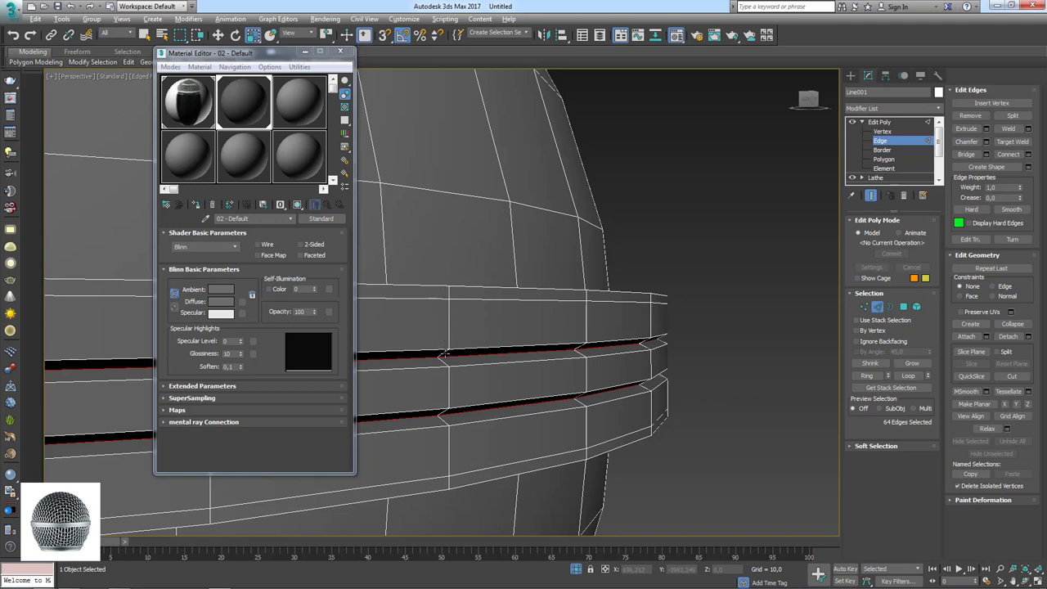
middle_click_drag(446, 352, 464, 354)
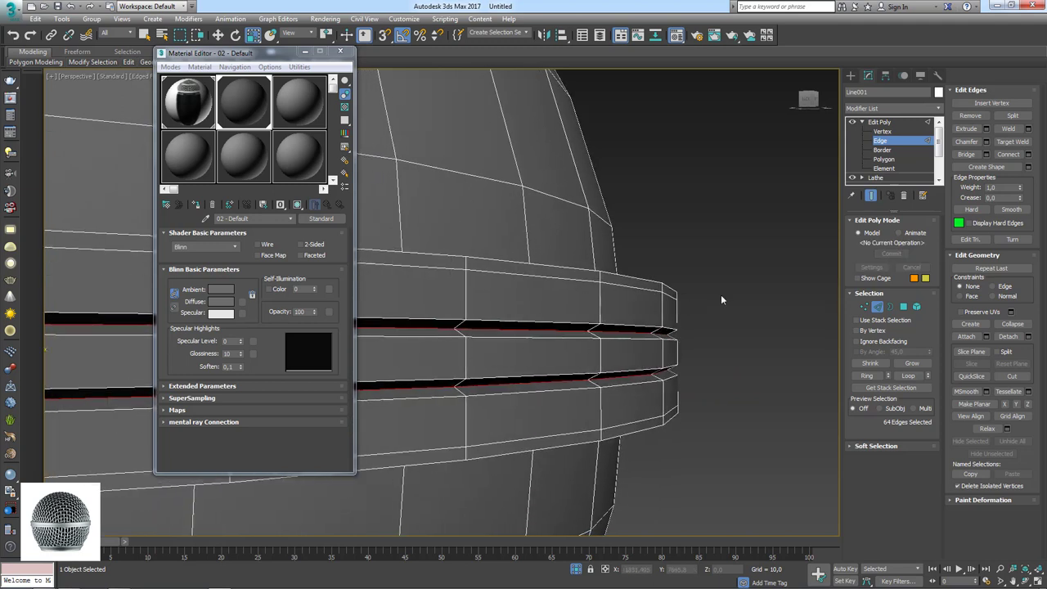
Step: Chamfer the groove edges to widen them slightly
left_click(986, 142)
right_click(452, 325)
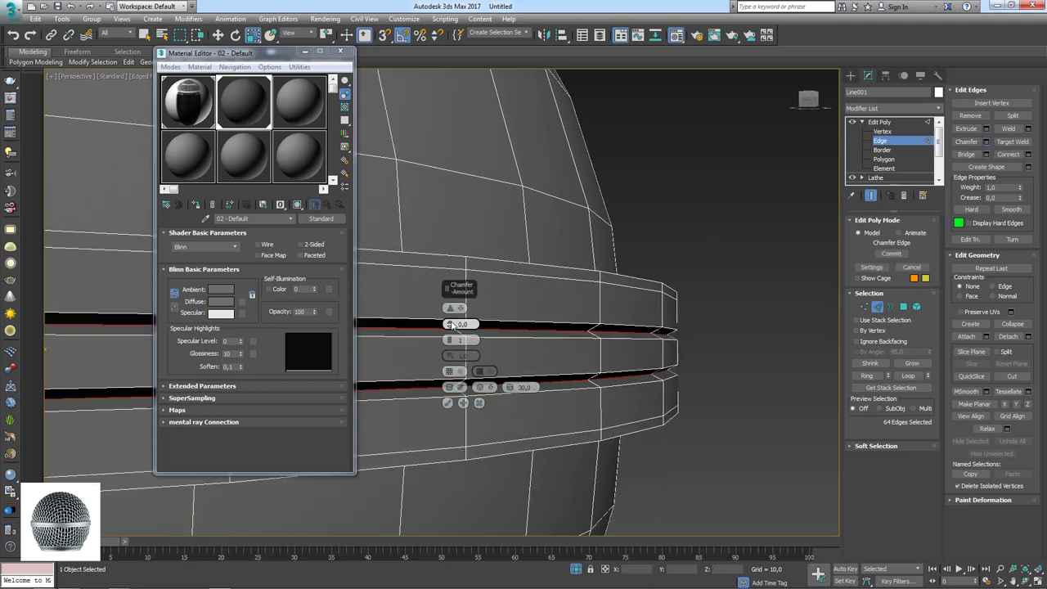
left_click_drag(449, 324, 449, 325)
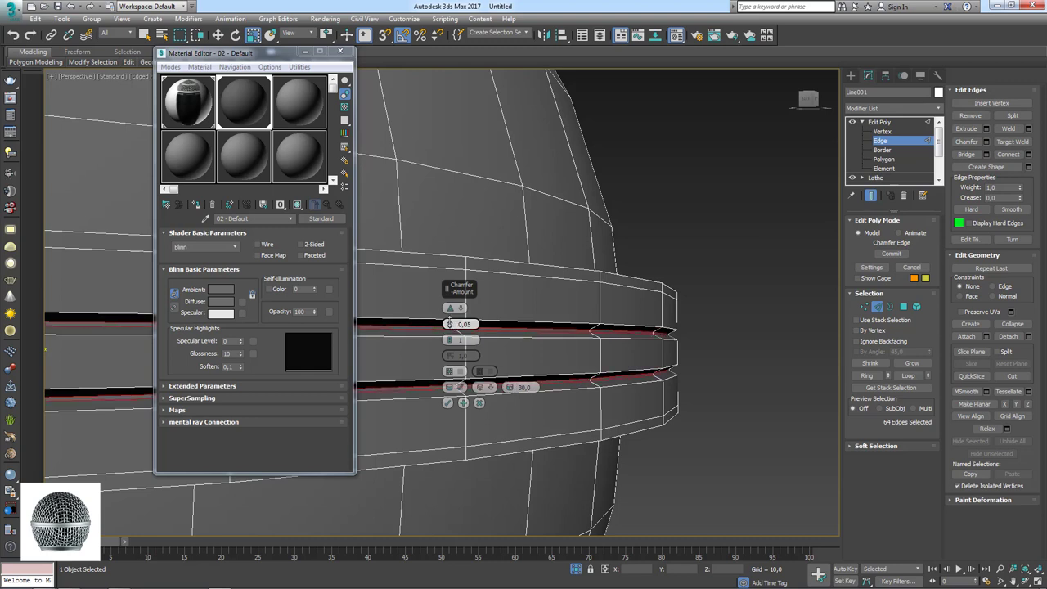
left_click(448, 403)
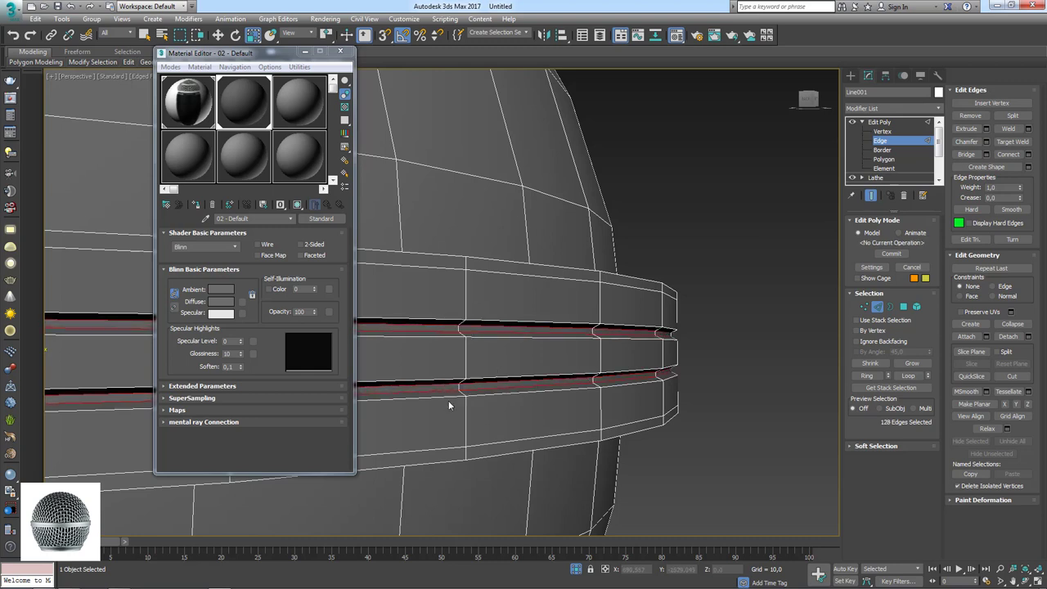
scroll(491, 398, "up", 1)
scroll(525, 392, "up", 2)
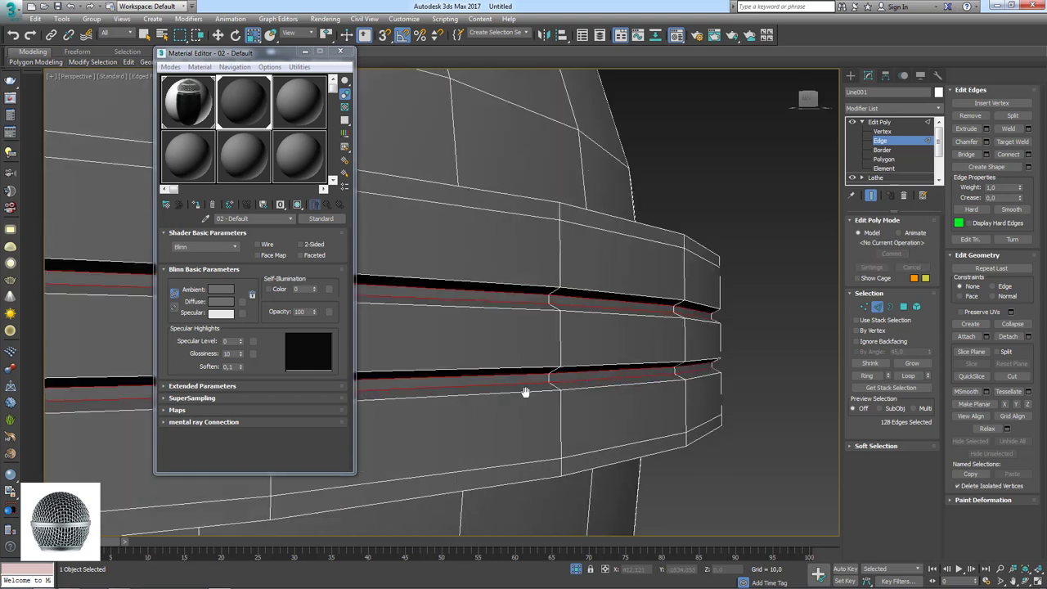
Step: Chamfer the four loops bordering both grooves at 0.03, then return to object level
double_click(598, 383)
double_click(595, 367, "ctrl")
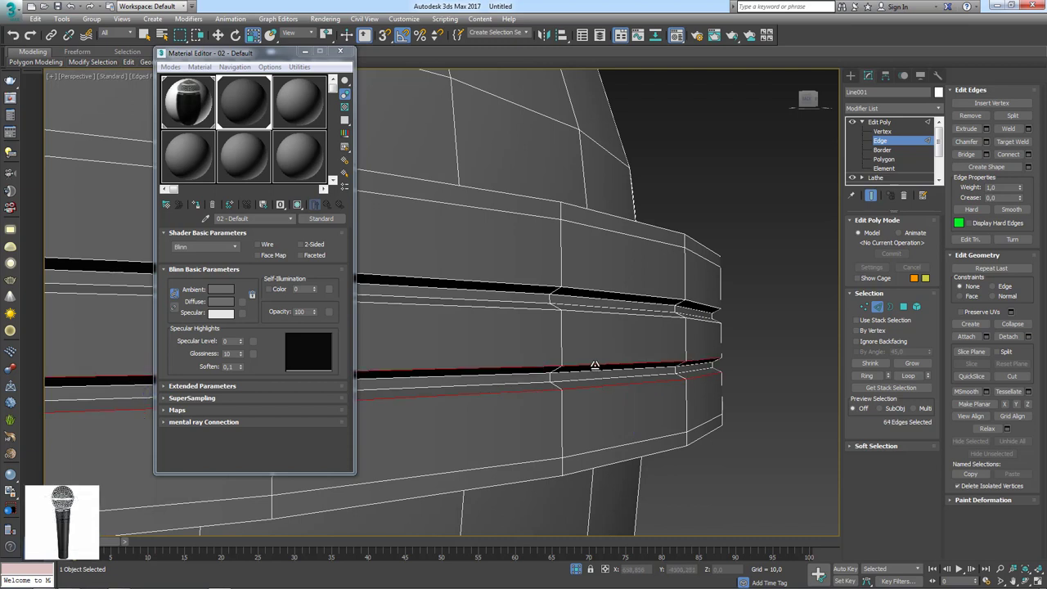
double_click(603, 312, "ctrl")
double_click(609, 293, "ctrl")
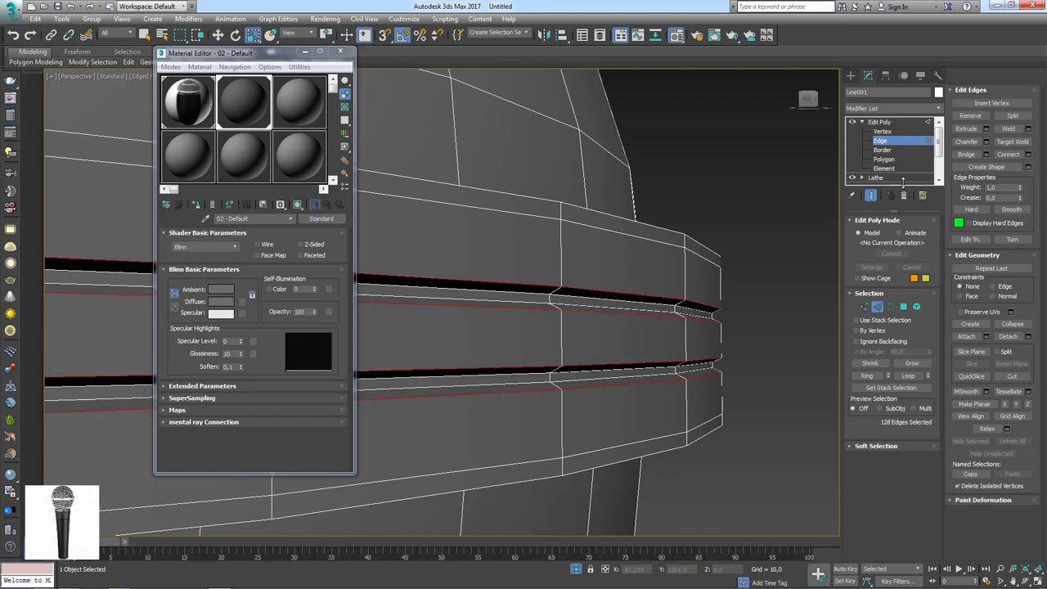
left_click(985, 141)
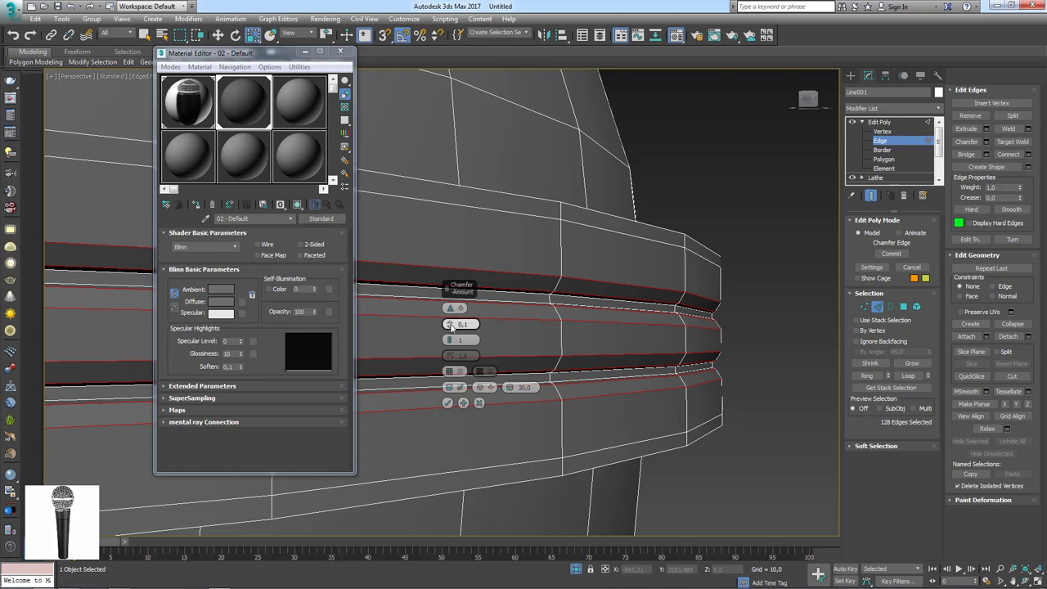
left_click_drag(450, 324, 450, 340)
left_click(447, 403)
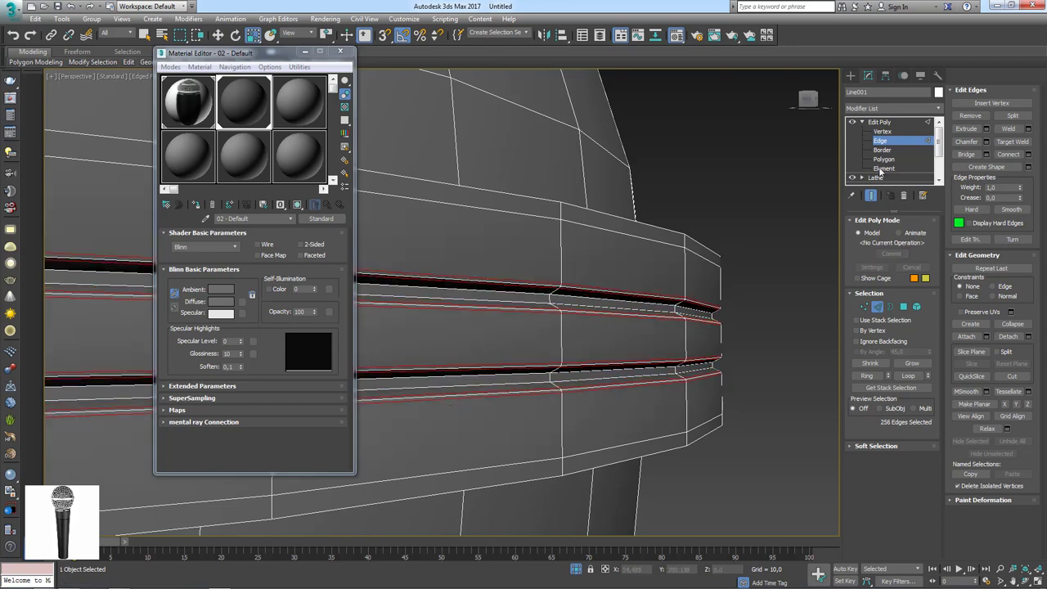
left_click(889, 122)
left_click(891, 108)
Step: Apply a TurboSmooth modifier to the microphone and deselect it
scroll(896, 327, "down", 10)
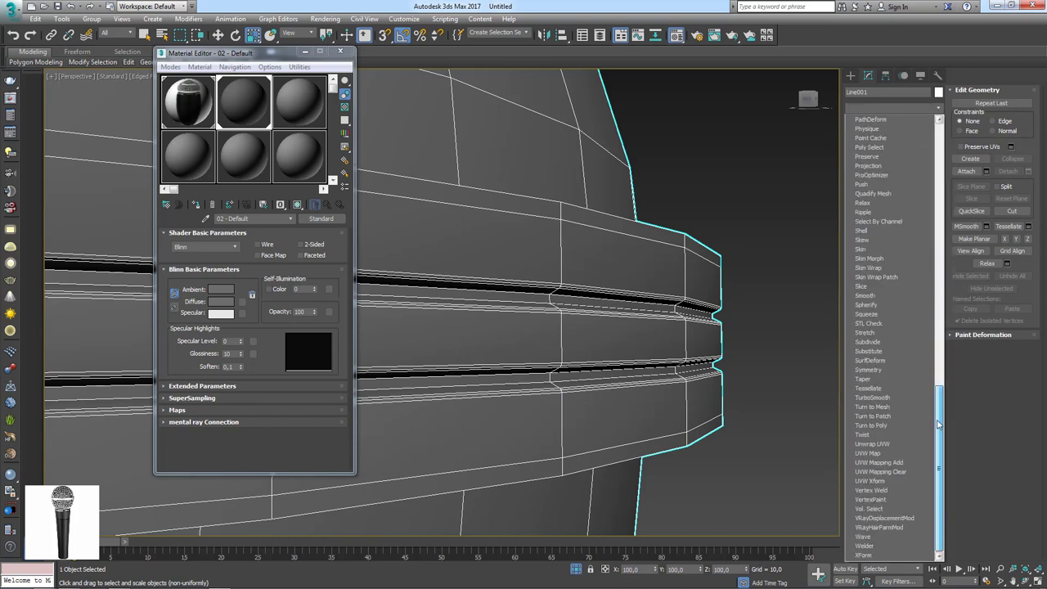
left_click(872, 398)
scroll(735, 343, "down", 3)
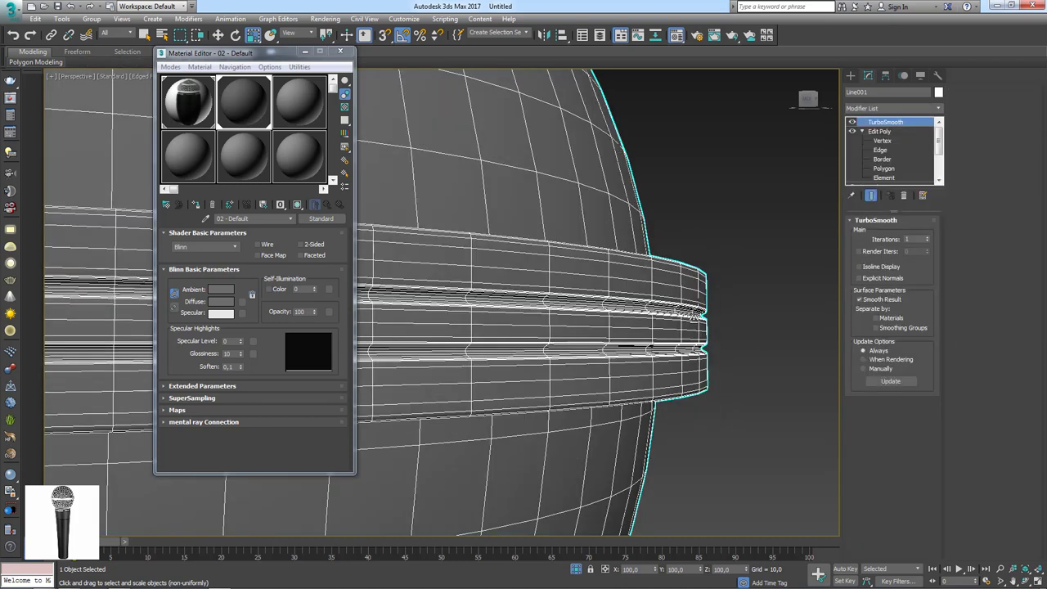
scroll(734, 343, "down", 4)
key("F4")
left_click(735, 340)
Step: Orbit to the open bottom of the handle and reselect the microphone
scroll(732, 342, "down", 3)
mouse_move(720, 310)
middle_mouse_down("alt")
mouse_move(730, 362)
mouse_move(671, 286)
middle_mouse_up("alt")
scroll(661, 322, "up", 2)
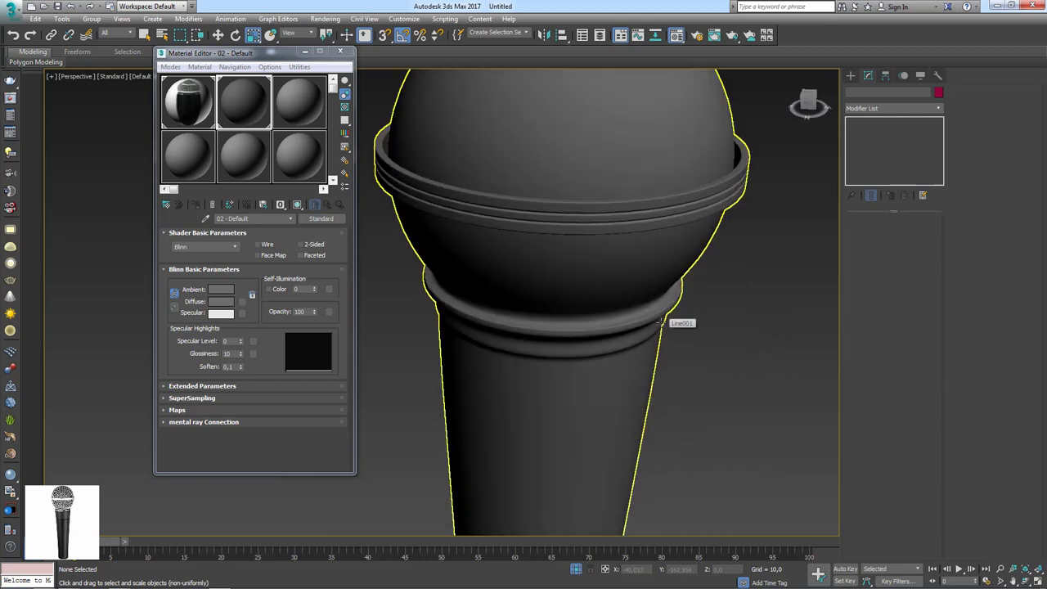
scroll(658, 323, "down", 3)
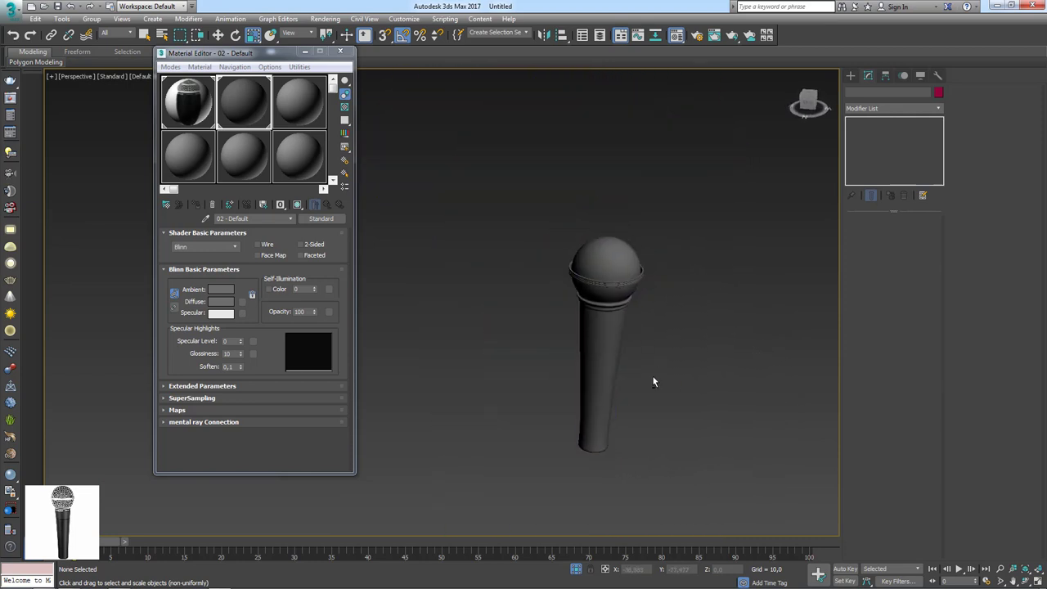
middle_click_drag(653, 376, 601, 372, "alt")
scroll(601, 372, "up", 5)
left_click(601, 372)
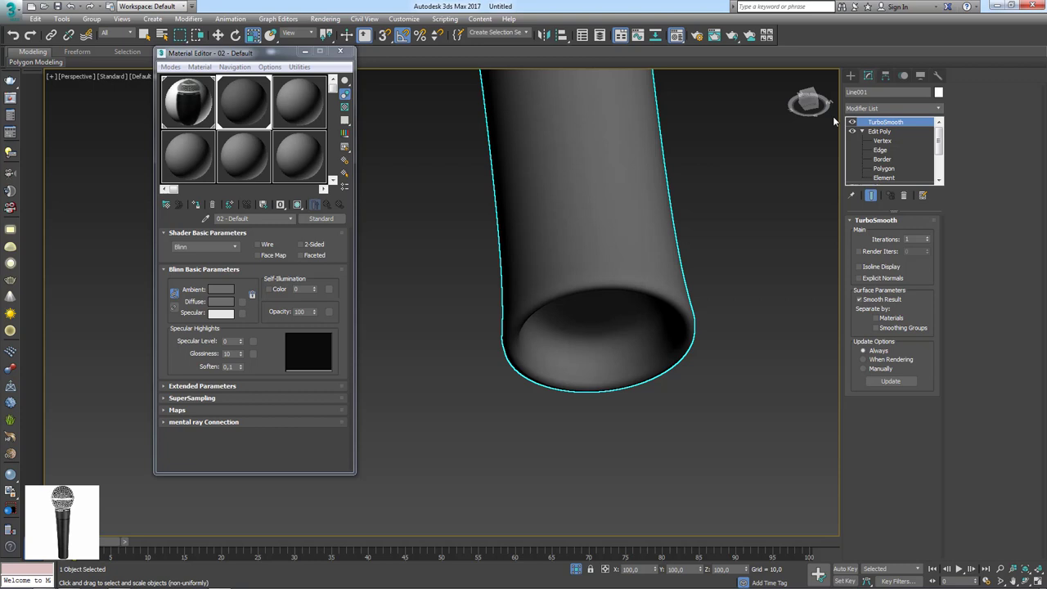
Step: Enter Edit Poly Edge level with TurboSmooth display off and edges shown
left_click(882, 160)
left_click(900, 150)
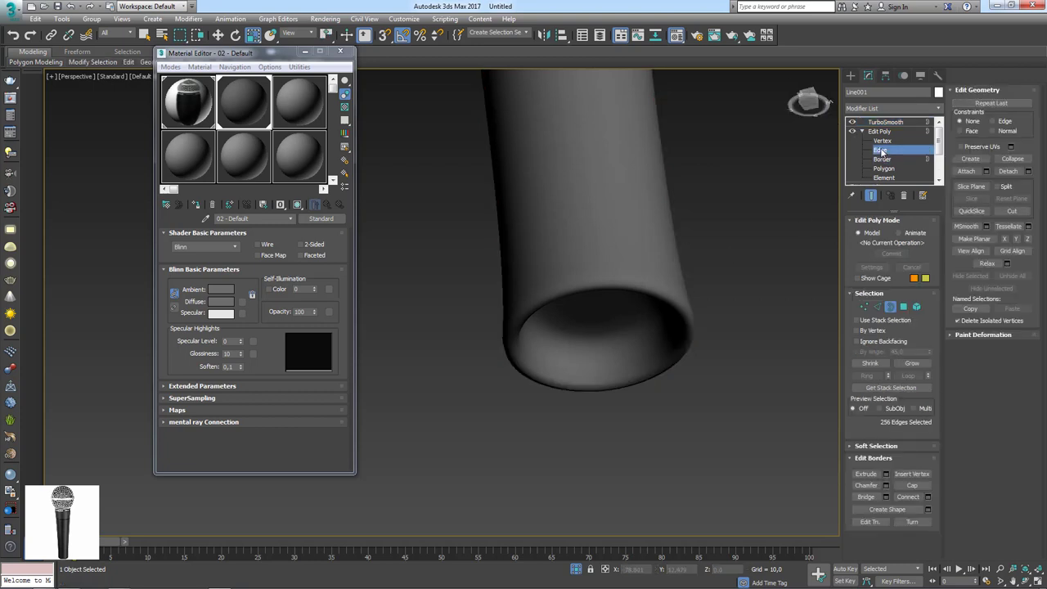
left_click(853, 123)
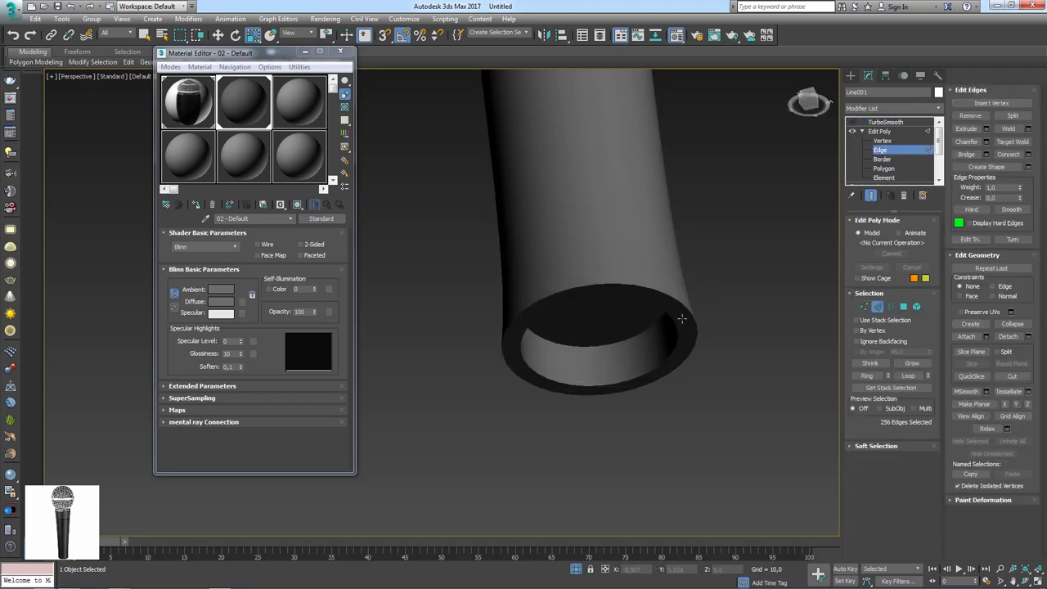
key("F4")
Step: Ring-select the inner rim edges and connect them with pinched support loops
left_click(673, 308)
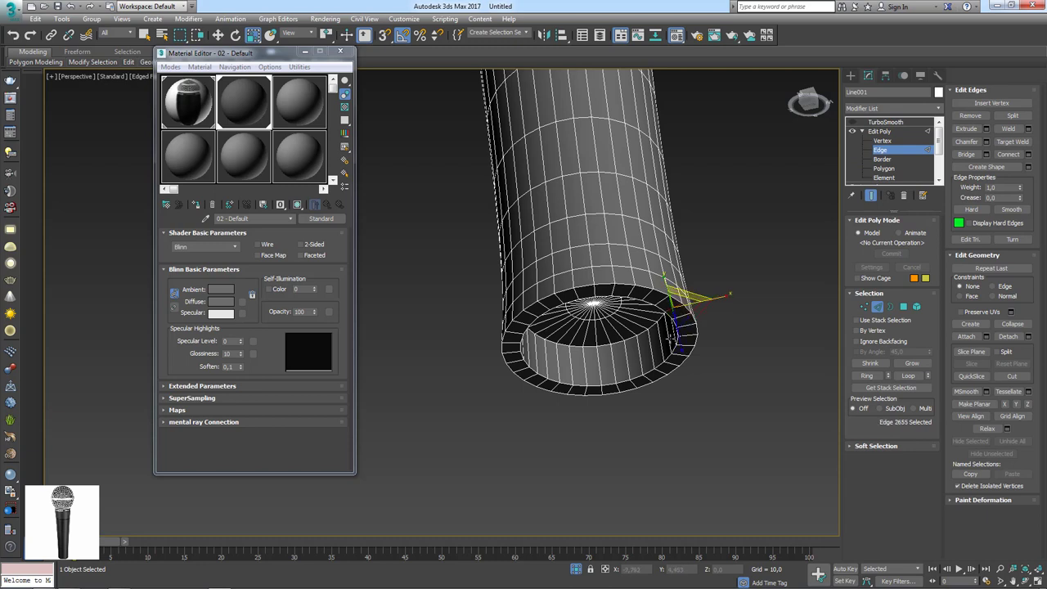
left_click(869, 376)
key("ctrl+shift+e")
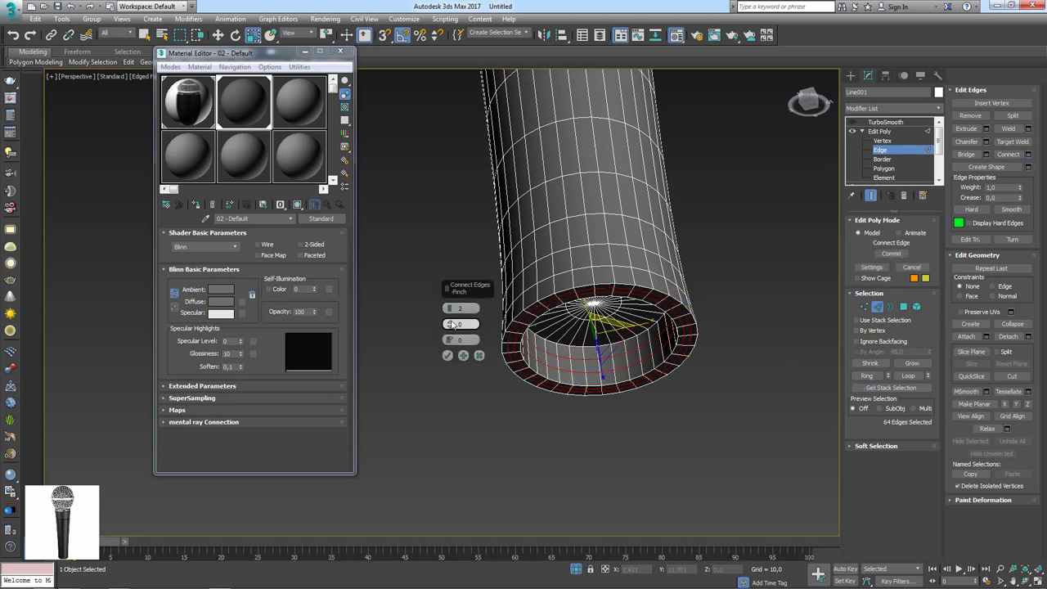
left_click_drag(449, 324, 450, 256)
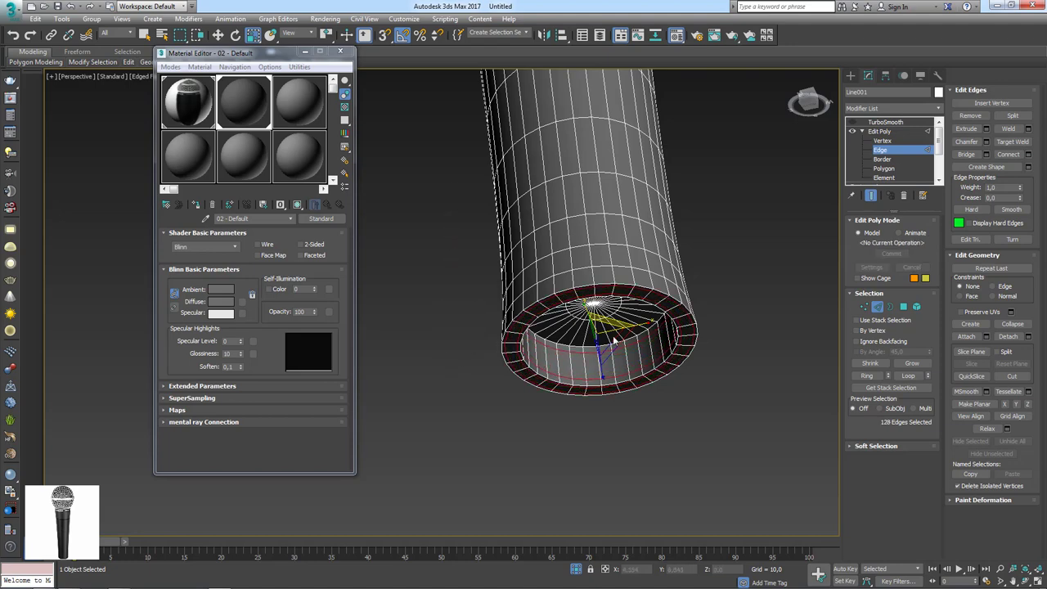
left_click(448, 355)
Step: Connect the ring of vertical edges near the handle's bottom with a new support loop
middle_click_drag(448, 355, 458, 344, "alt")
double_click(659, 310)
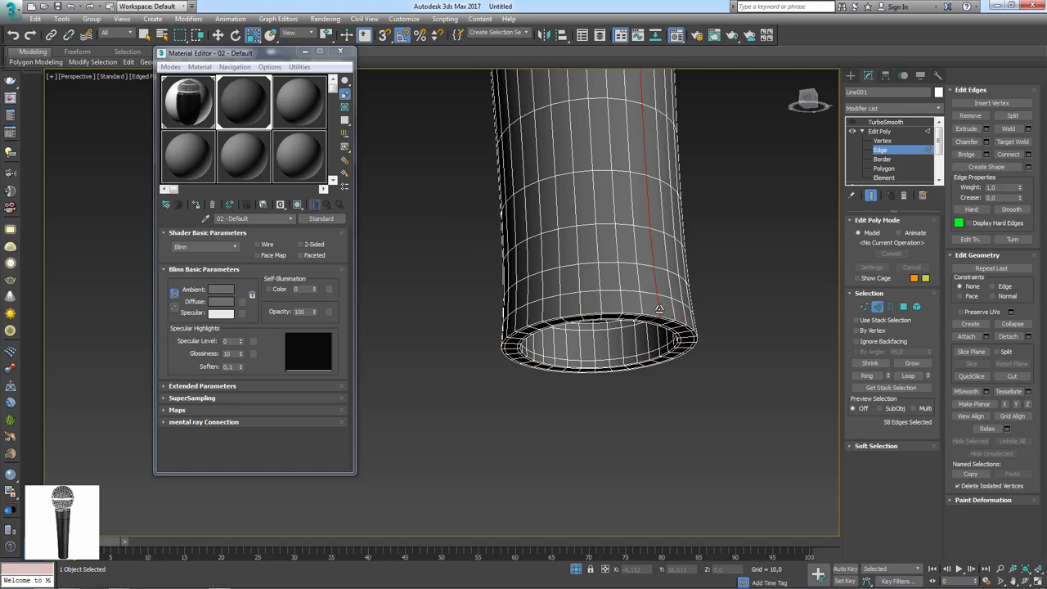
left_click(656, 308)
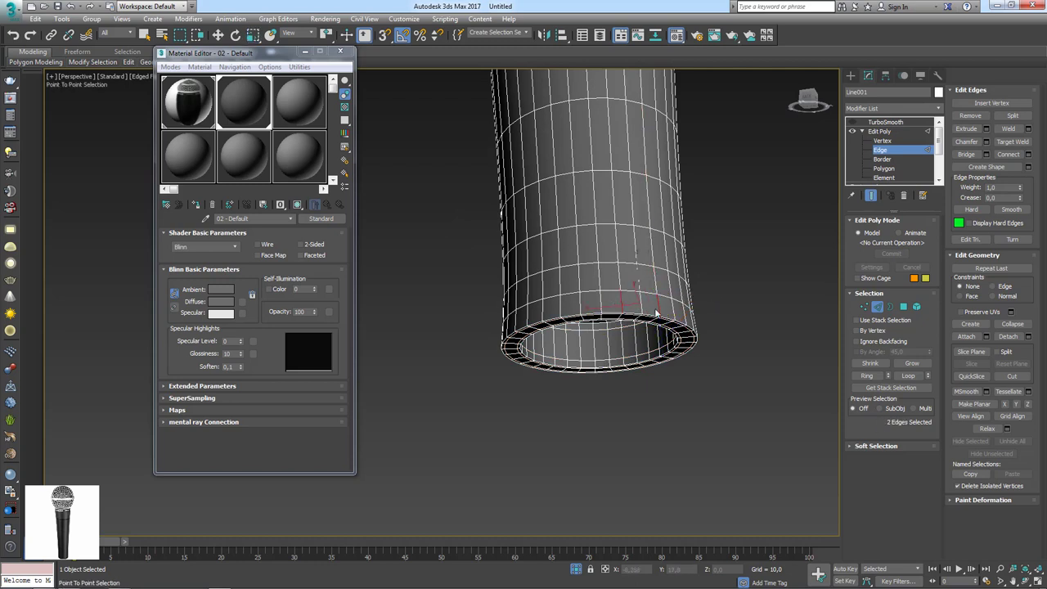
left_click(867, 375)
left_click(1029, 155)
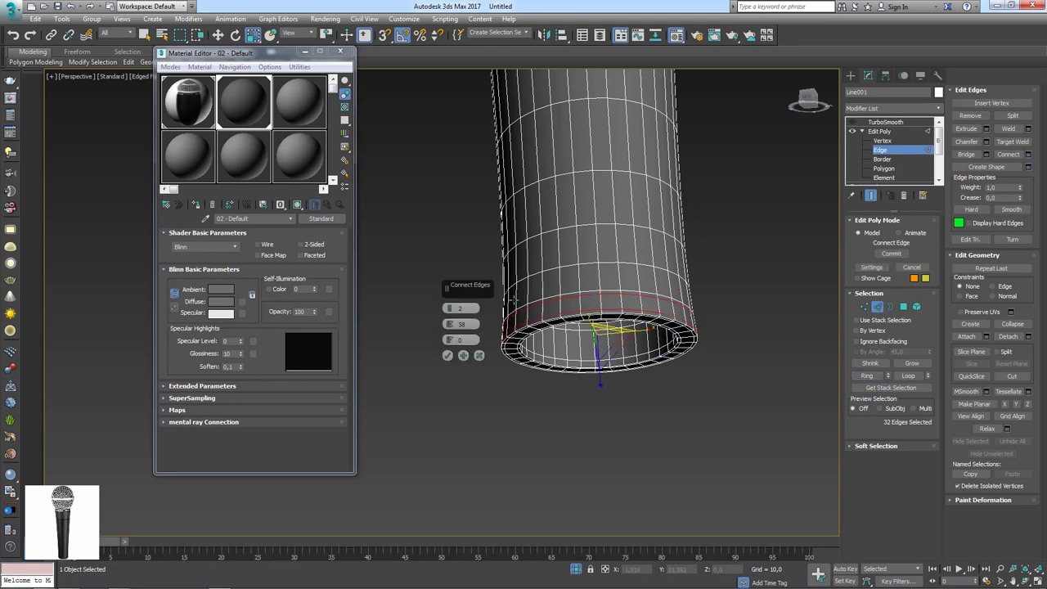
left_click(447, 355)
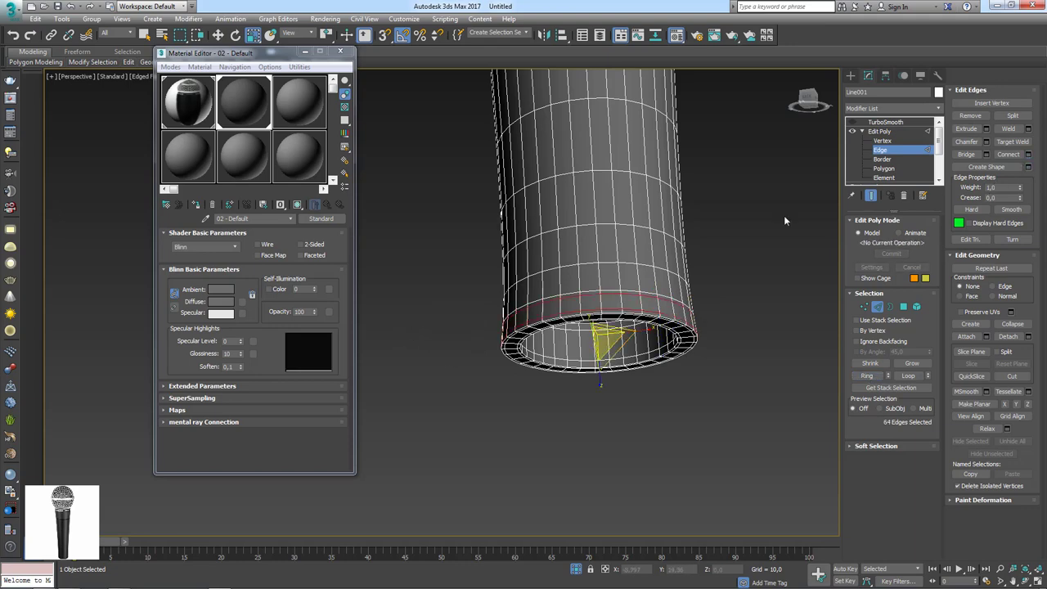
Step: Return to the TurboSmooth level to view the smoothed handle
left_click(885, 121)
scroll(684, 260, "down", 5)
scroll(684, 259, "up", 2)
Step: Select the edge loop around the handle below the collar ring and extrude it
scroll(694, 326, "up", 3)
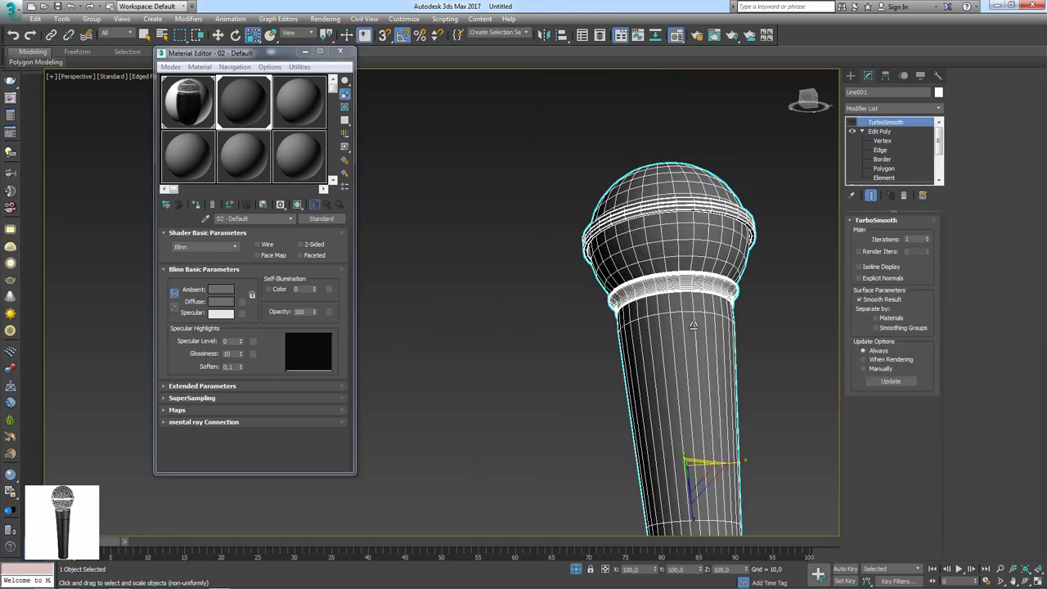
scroll(693, 325, "up", 2)
scroll(678, 322, "up", 2)
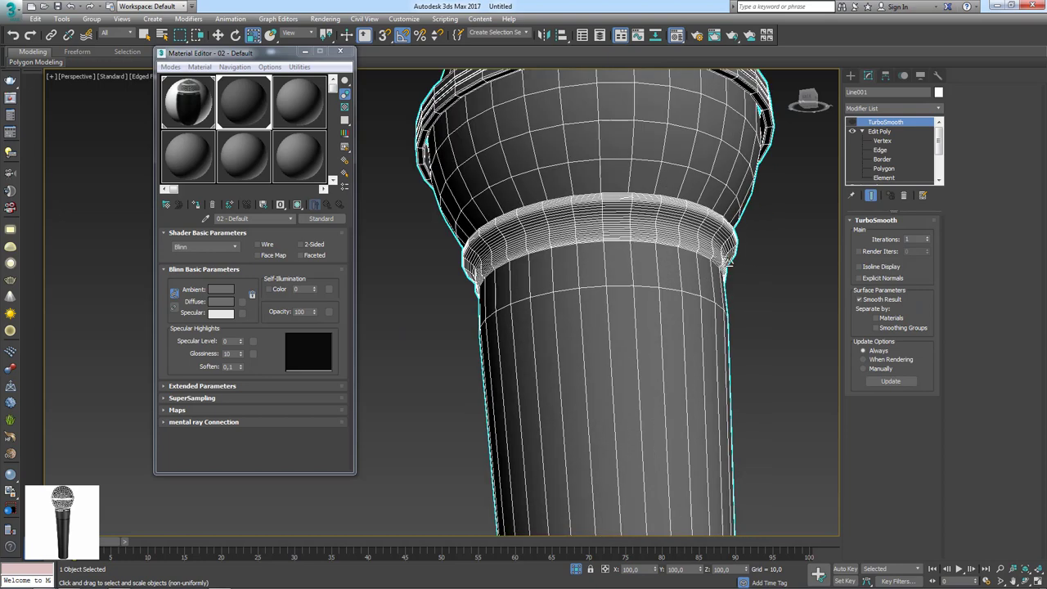
left_click(885, 151)
double_click(692, 293)
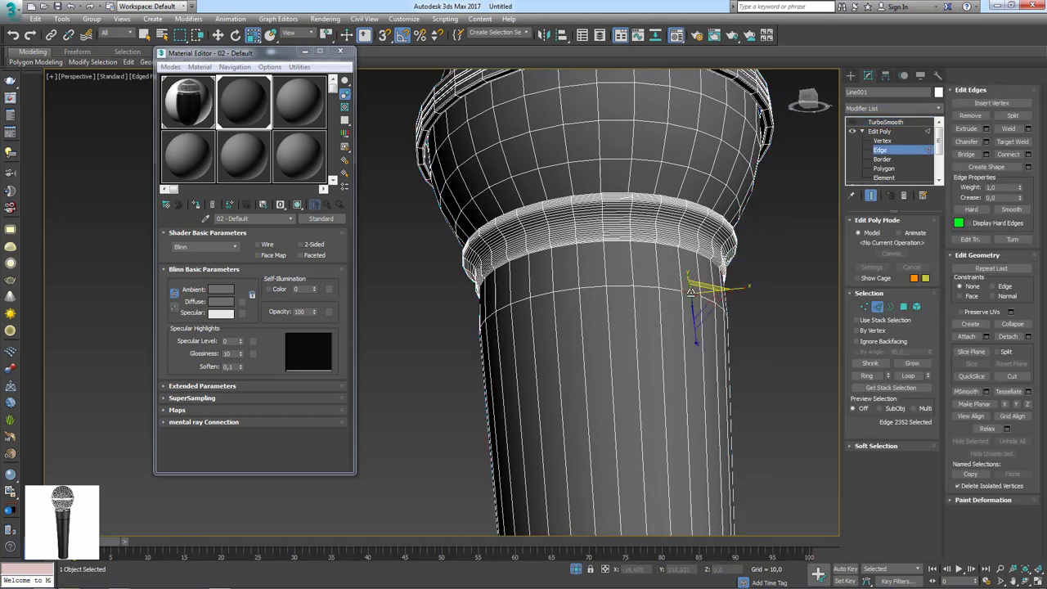
left_click(985, 129)
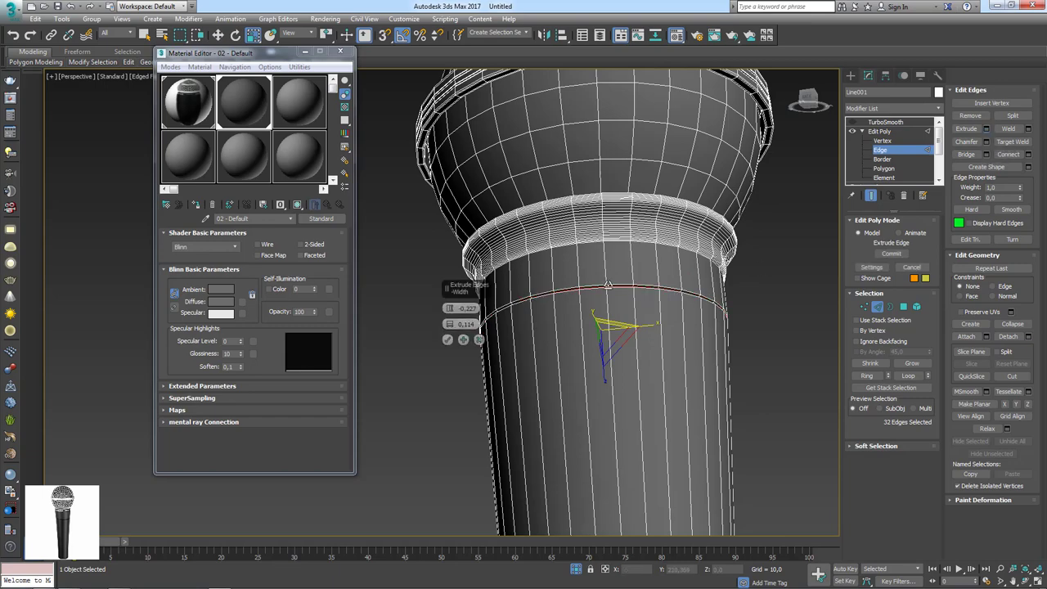
middle_click_drag(650, 360, 685, 324, "alt")
scroll(685, 324, "up", 2)
scroll(686, 324, "up", 2)
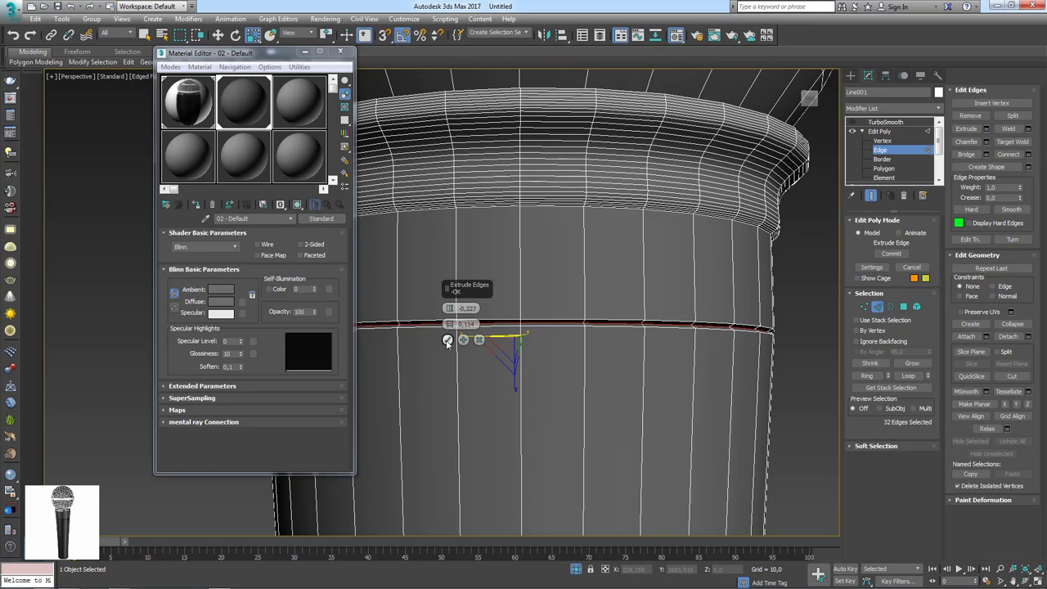
left_click(447, 342)
Step: Chamfer the extruded loop at 0.08 with 1 segment
left_click(985, 141)
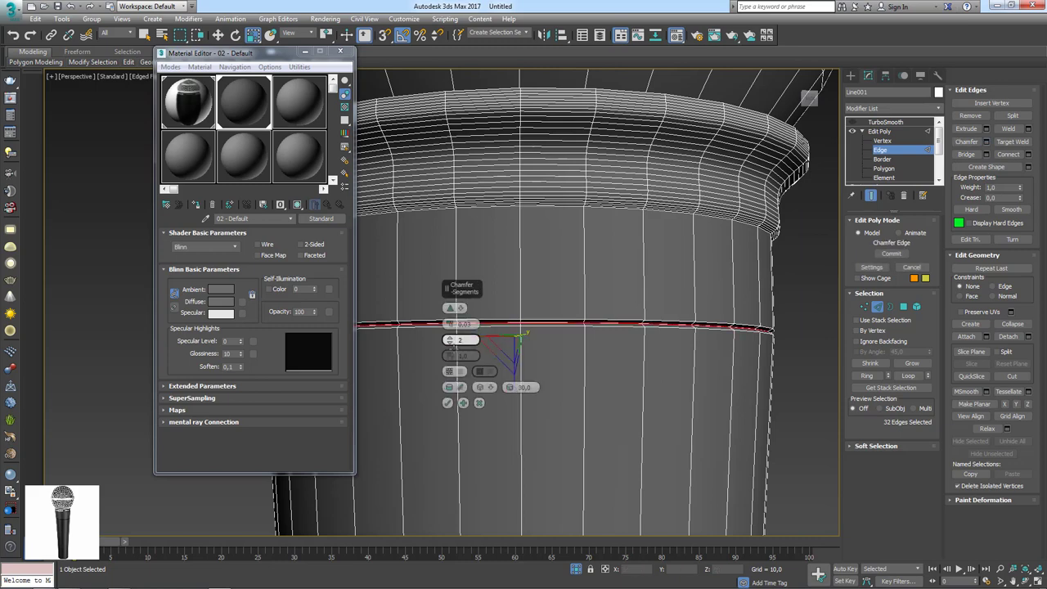
scroll(634, 323, "down", 2)
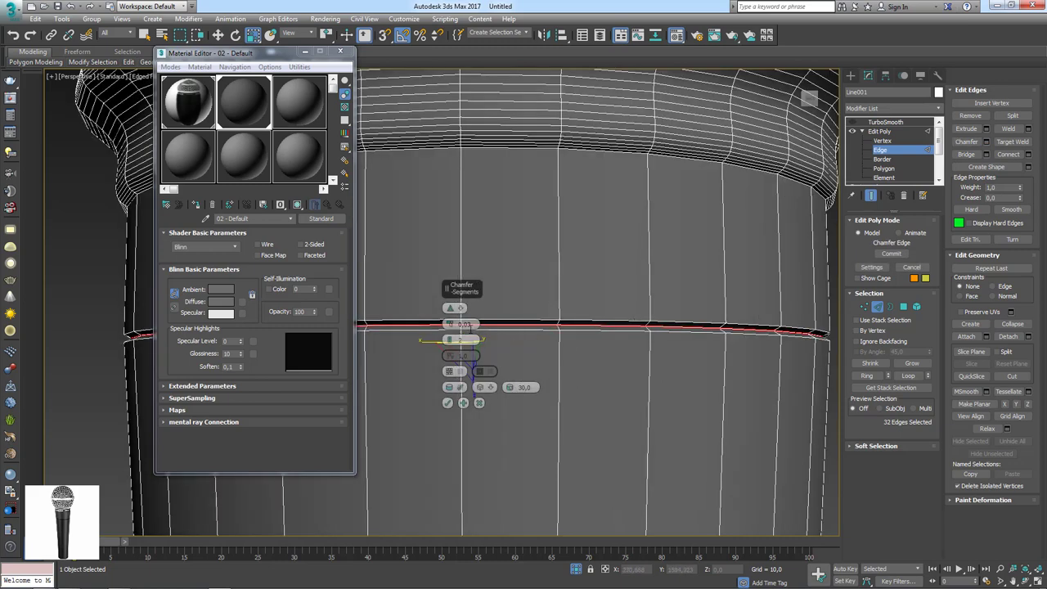
left_click_drag(452, 325, 449, 358)
left_click(449, 371)
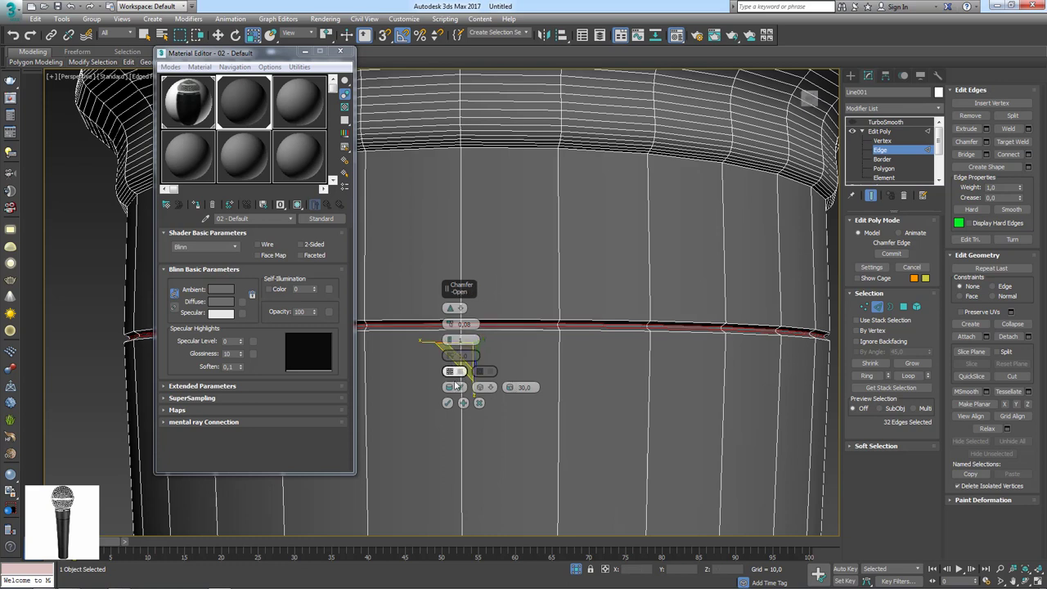
left_click(447, 403)
Step: Loop-select the new groove edges and chamfer them at 0.03
left_click(537, 318)
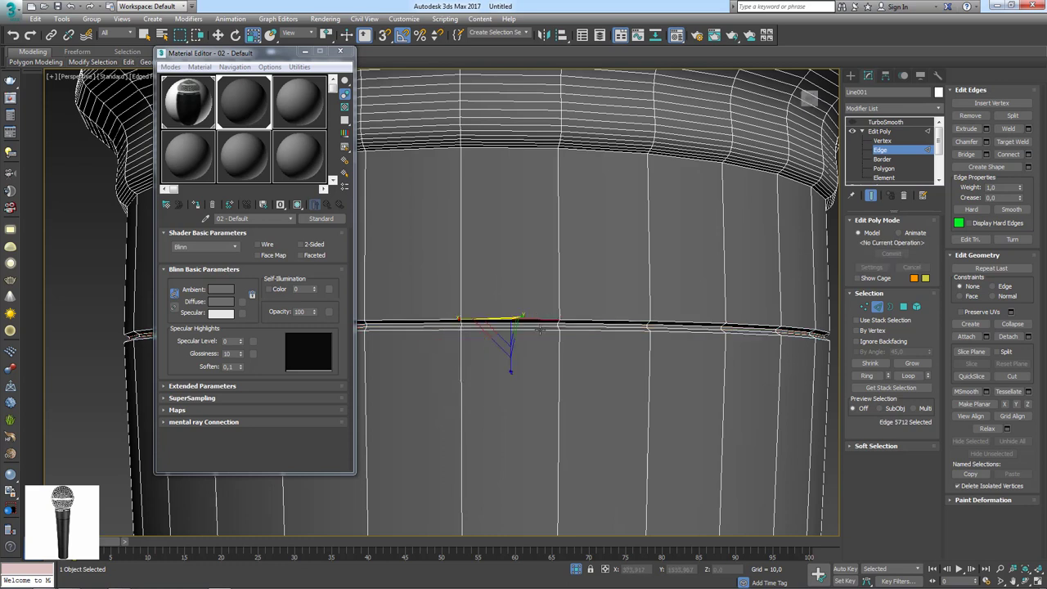
left_click(540, 327, "ctrl")
left_click(908, 375)
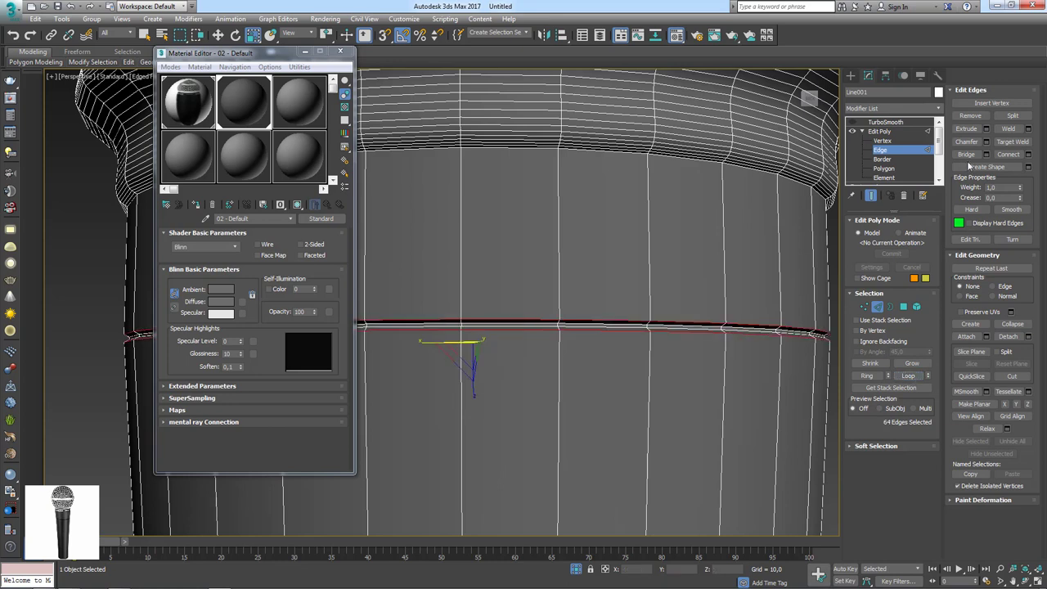
left_click(986, 141)
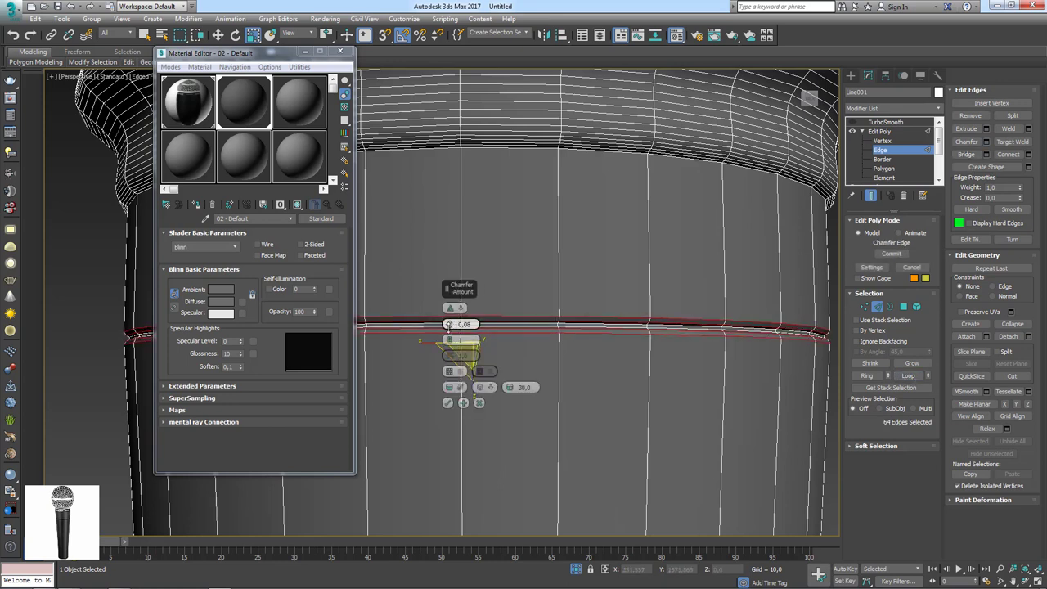
left_click_drag(448, 324, 450, 343)
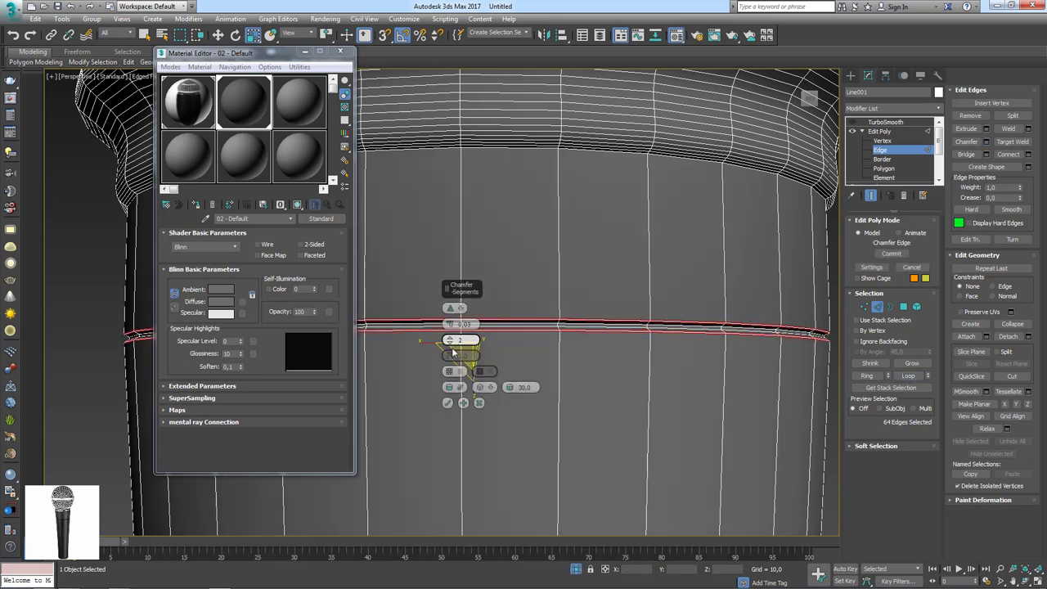
left_click(447, 402)
Step: Check the smoothed groove, reselect the microphone and close the Material Editor
left_click(885, 122)
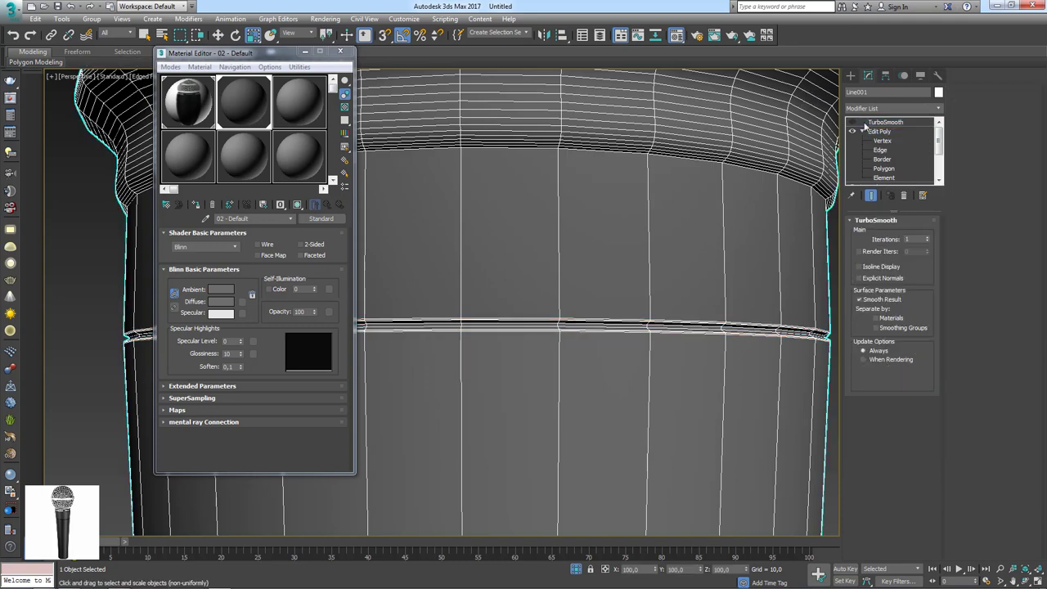
middle_click_drag(752, 162, 709, 181, "alt")
key("ctrl+d")
left_click(705, 260)
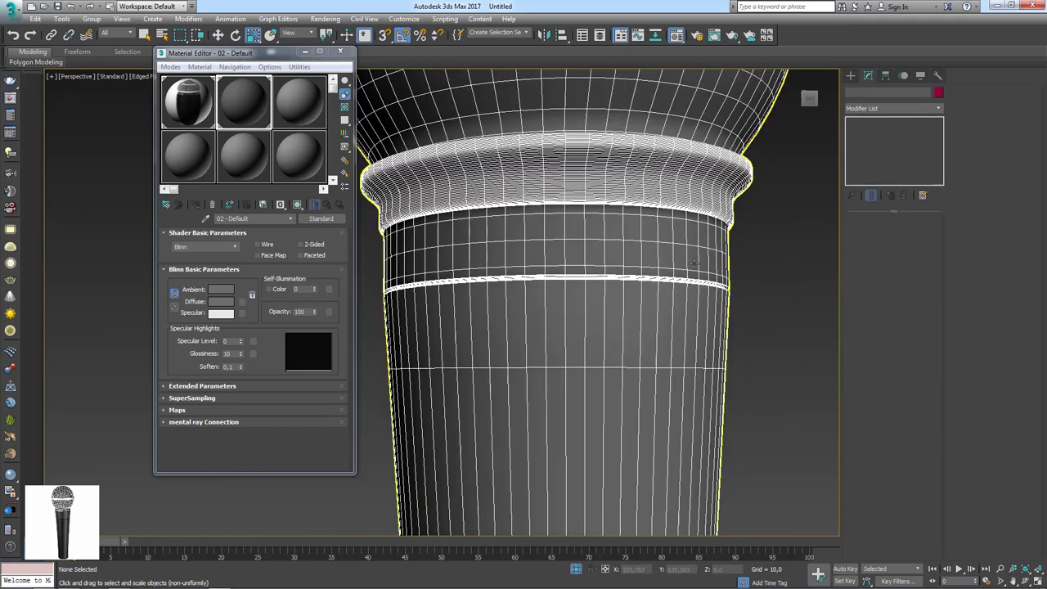
middle_click_drag(704, 260, 708, 310, "alt")
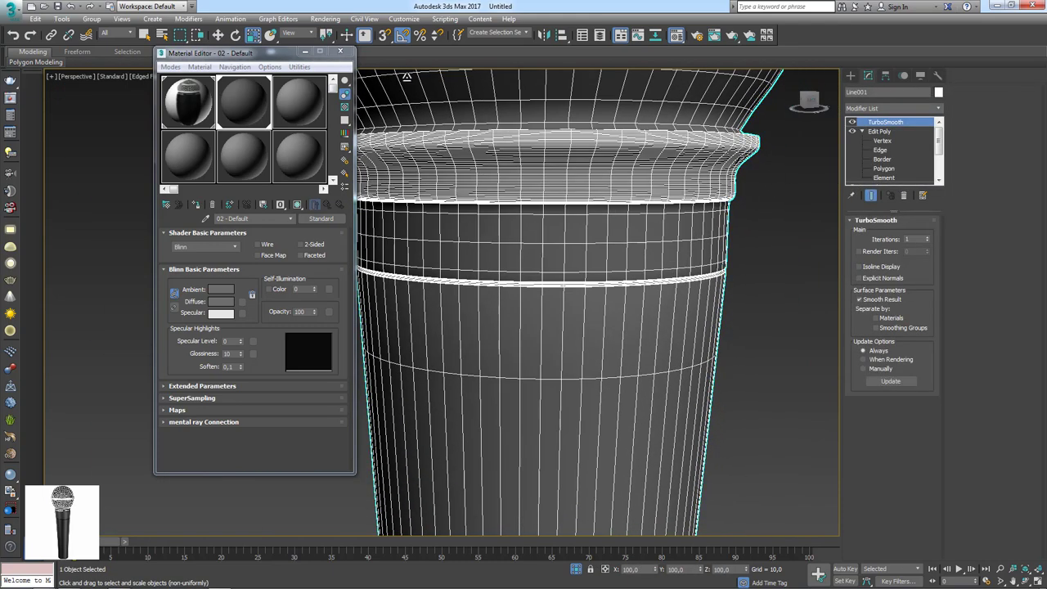
left_click(339, 53)
left_click(880, 150)
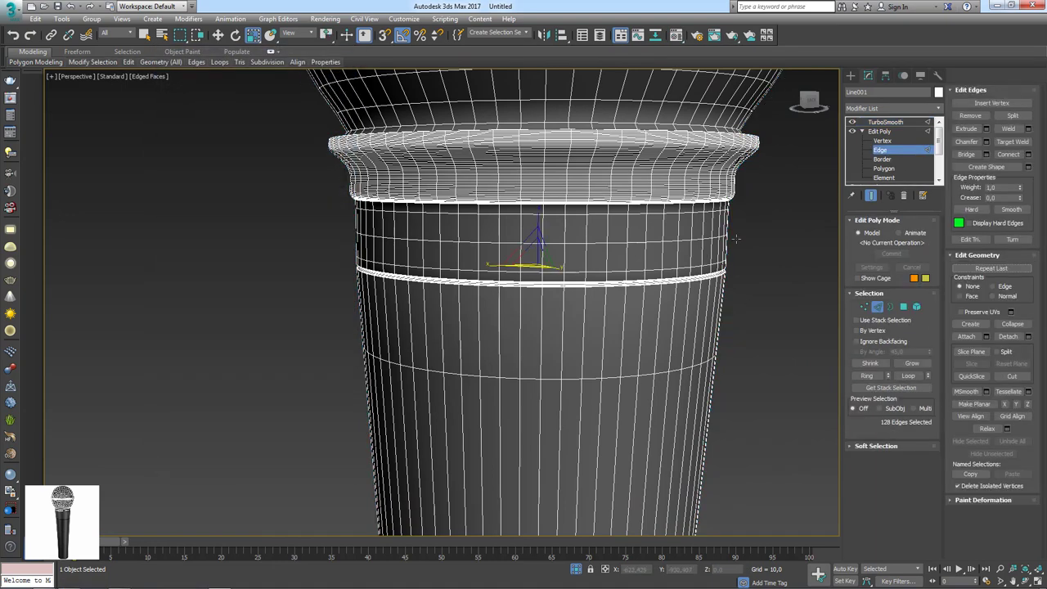
Step: Convert the band's vertical edge ring into its 32 polygons and inset them
left_click(851, 122)
scroll(685, 245, "up", 2)
scroll(686, 245, "up", 4)
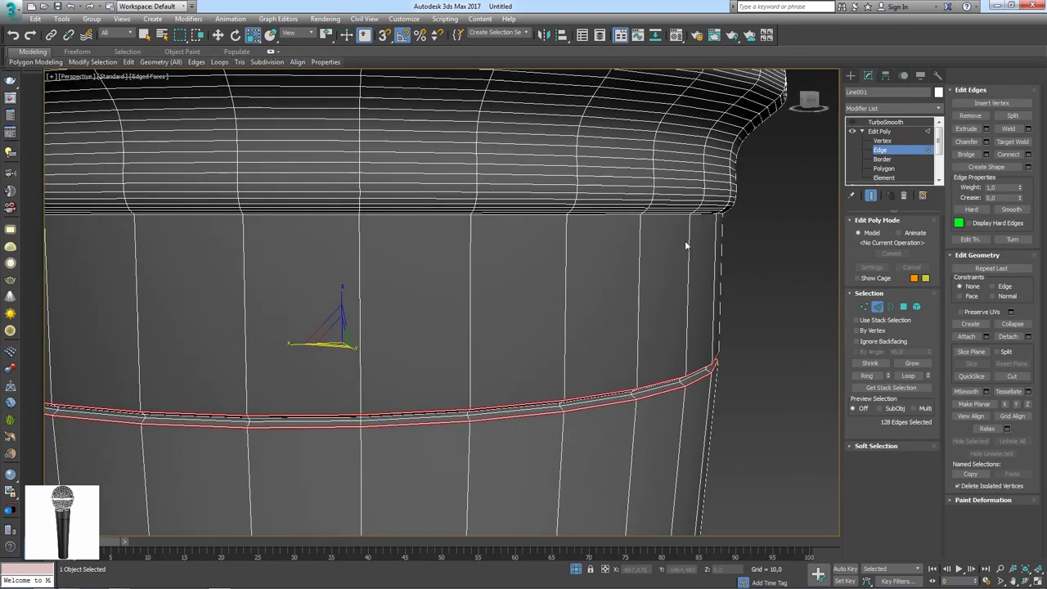
scroll(463, 252, "down", 2)
scroll(463, 252, "down", 3)
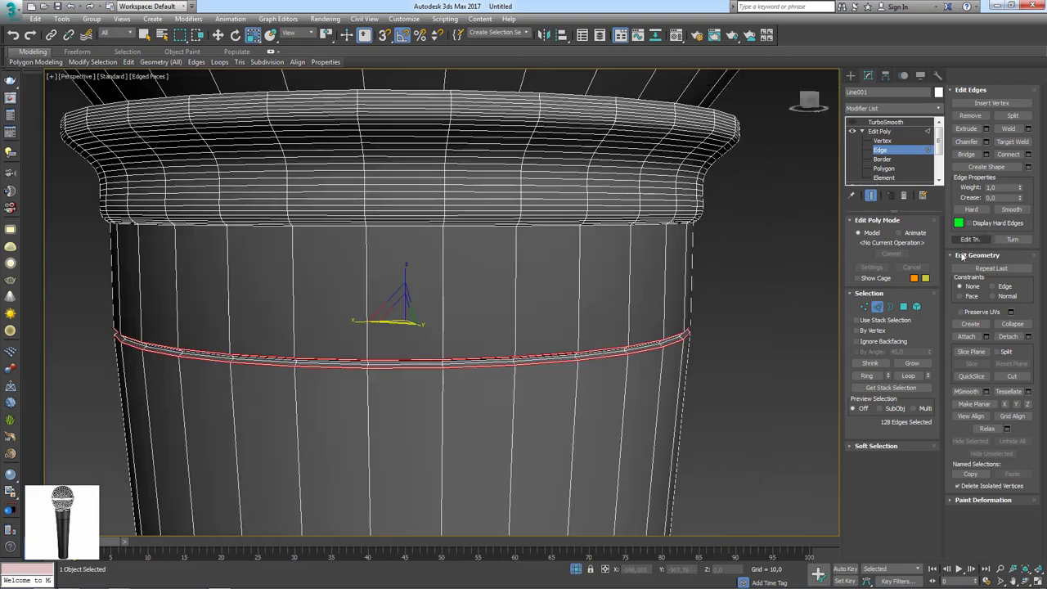
left_click(578, 291)
left_click(867, 375)
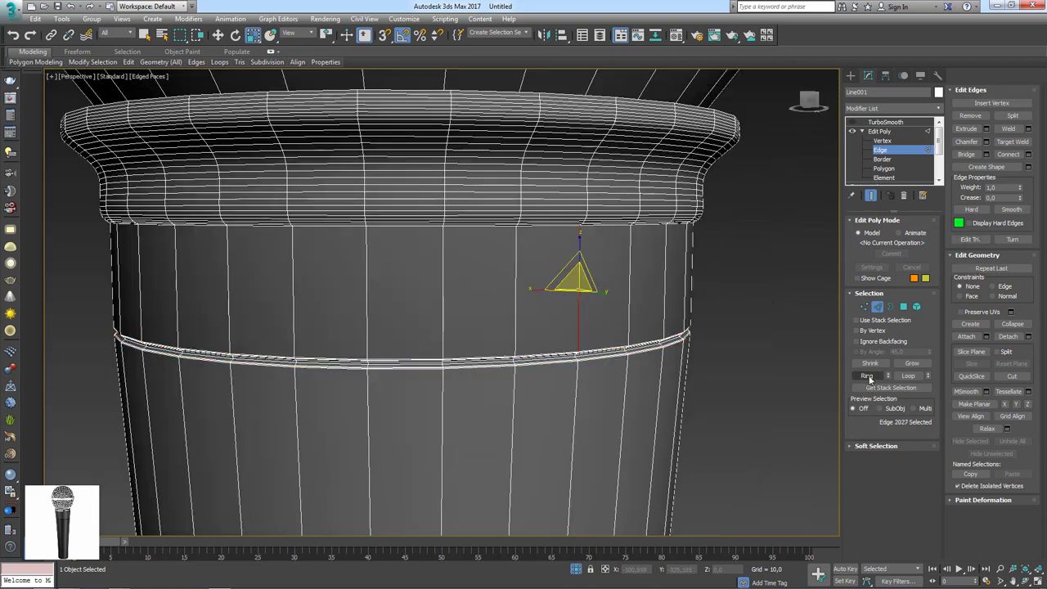
left_click(903, 306, "ctrl")
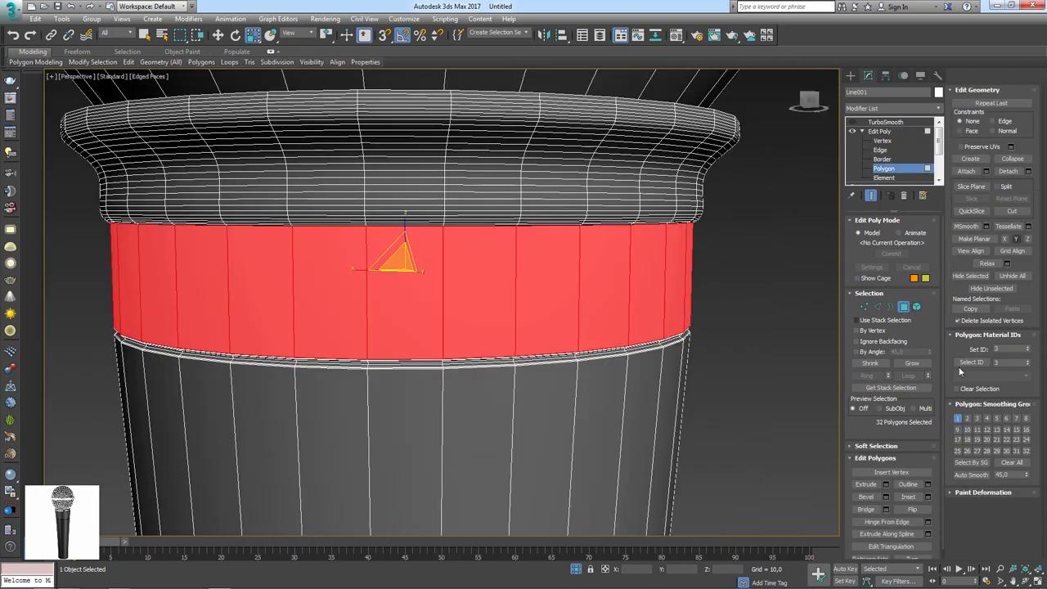
left_click(928, 496)
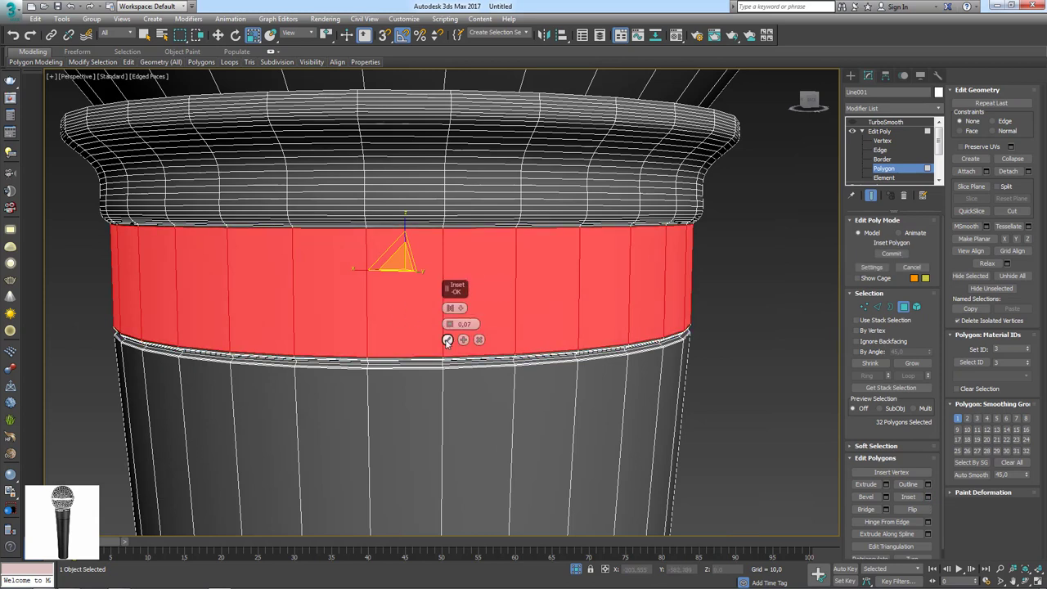
left_click(448, 338)
Step: Extrude the band outward by 0.455 along Local Normals
left_click(885, 484)
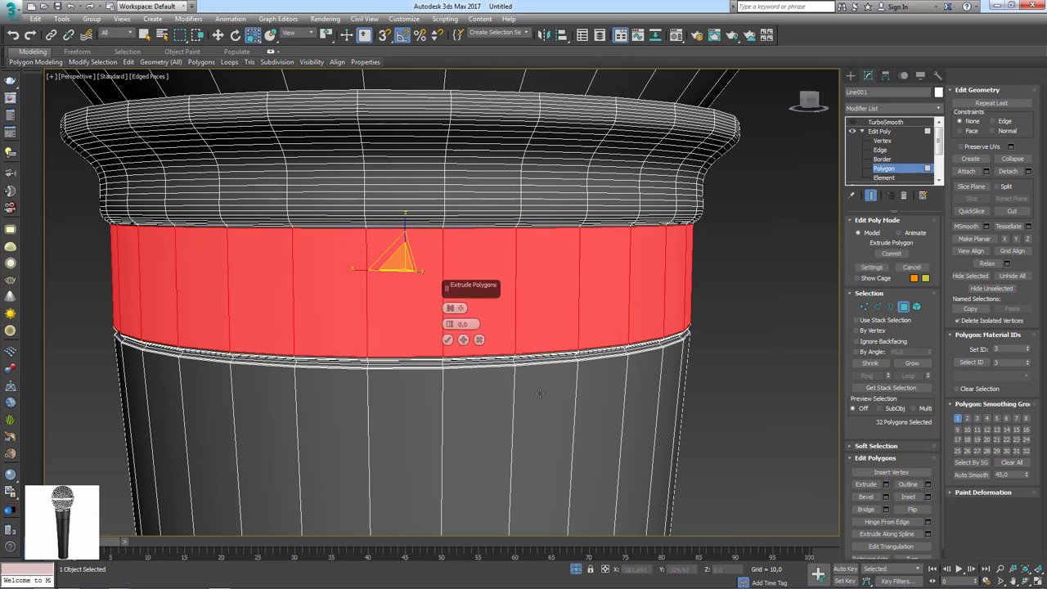
left_click(461, 310)
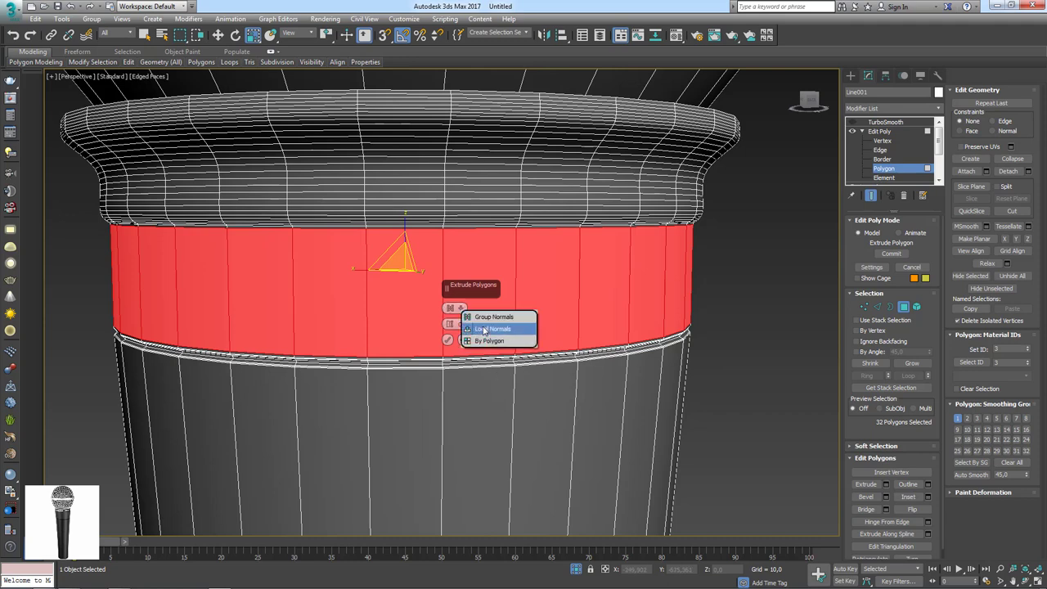
left_click(487, 328)
left_click_drag(455, 326, 442, 322)
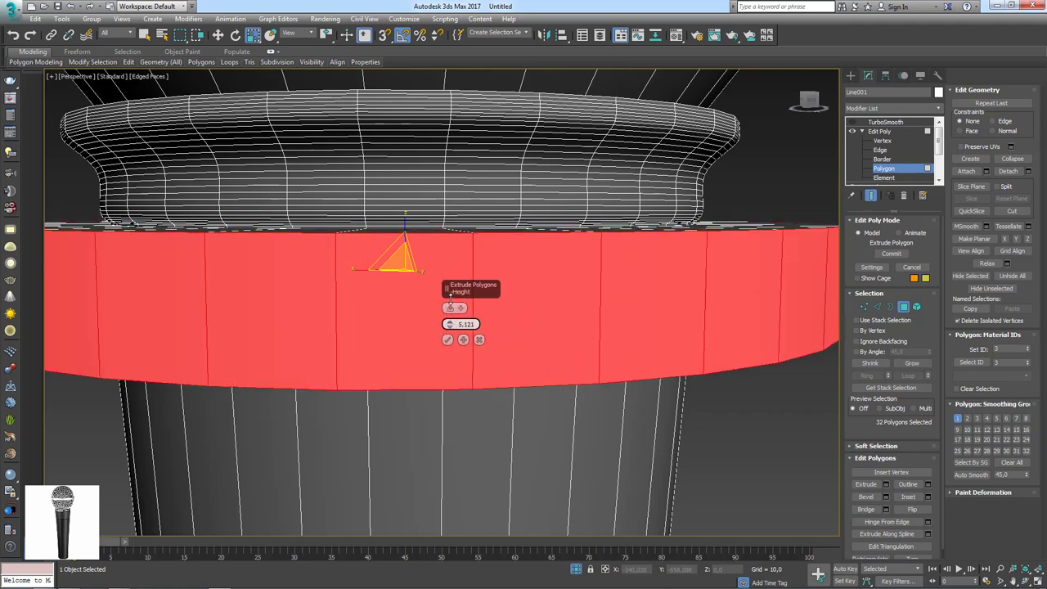
left_click_drag(441, 324, 442, 324)
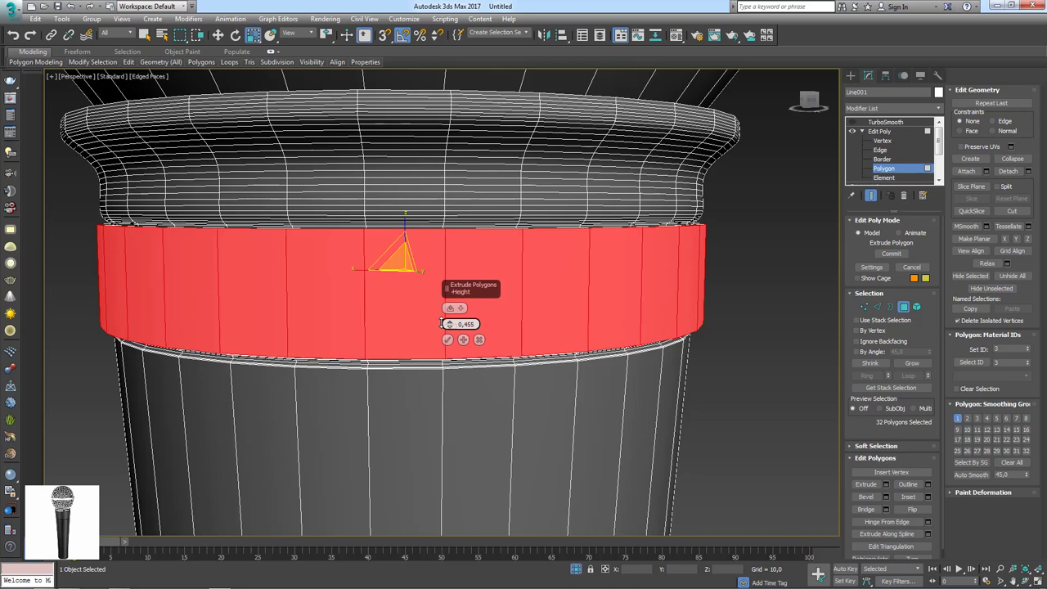
left_click(447, 339)
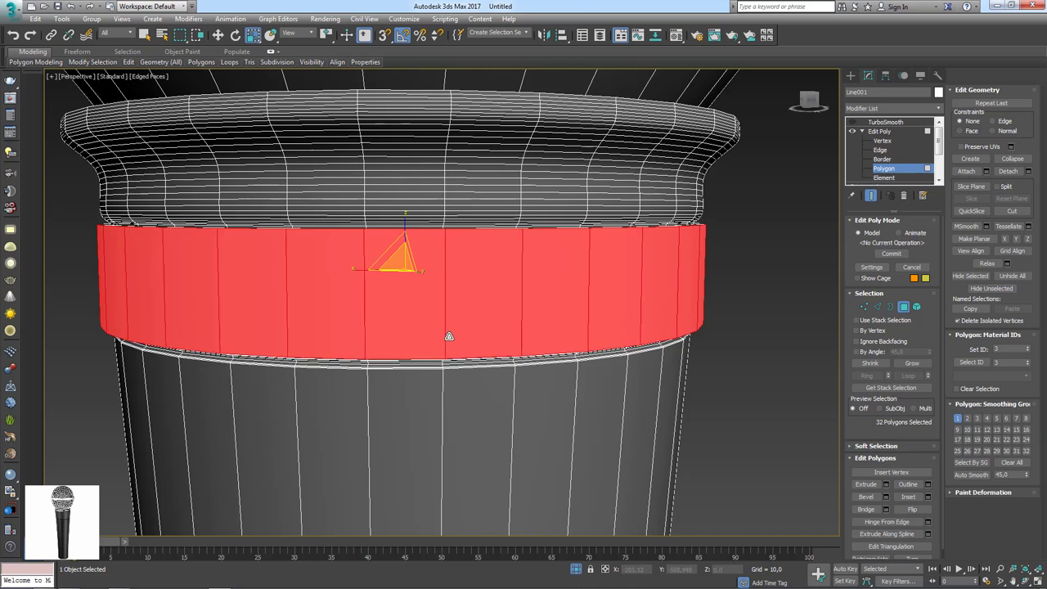
Step: Inset the raised band again, show TurboSmooth and deselect
left_click(926, 497)
left_click(448, 340)
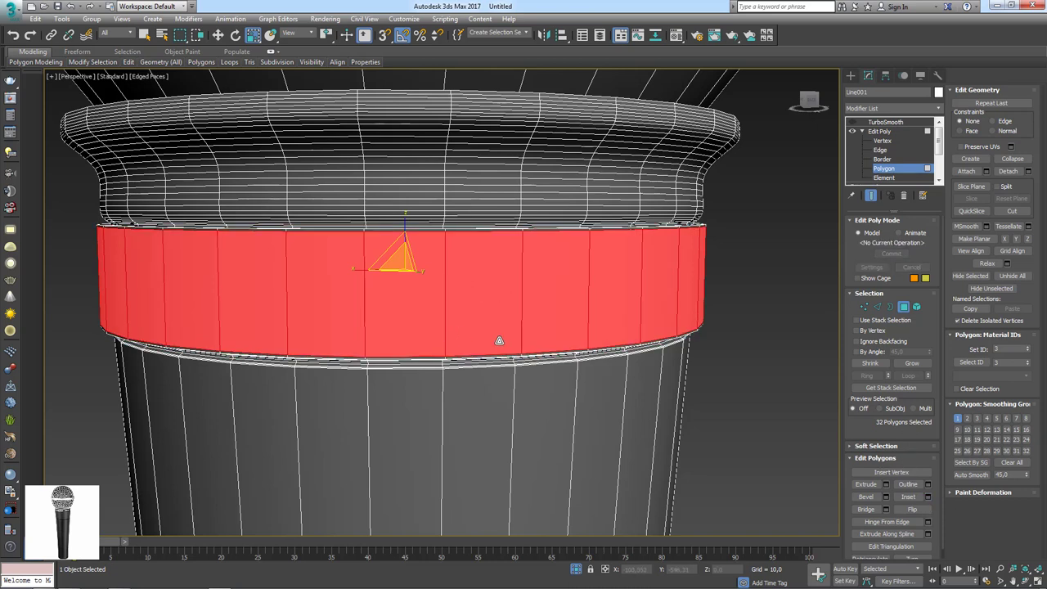
left_click(927, 497)
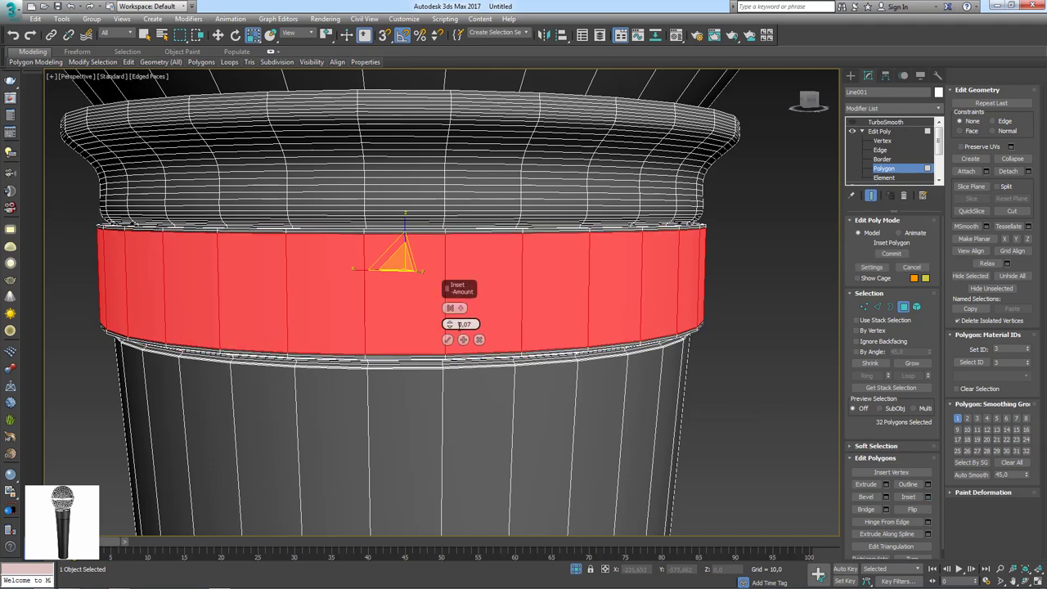
left_click_drag(449, 326, 449, 324)
left_click(448, 339)
left_click(879, 122)
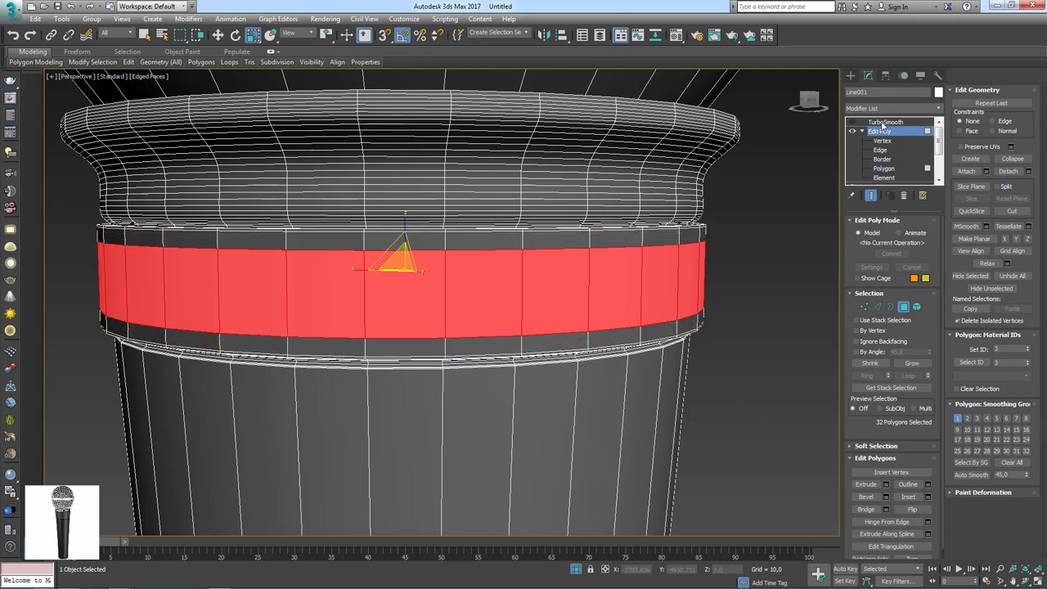
left_click(763, 190)
Step: Select the 'malha' grille and attach the lower grille mesh to it
scroll(763, 190, "down", 5)
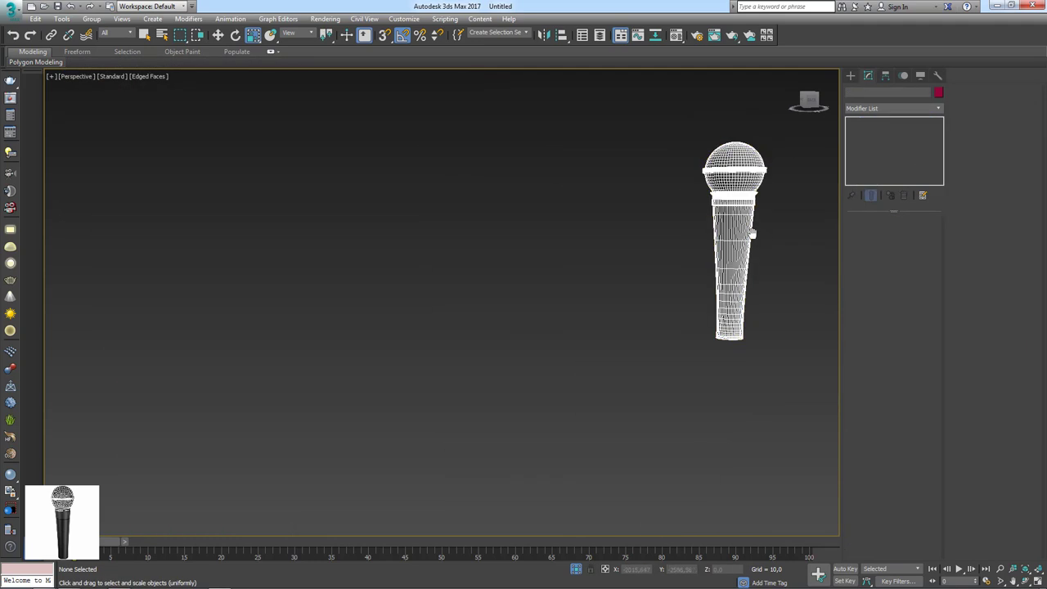
key("F4")
mouse_move(705, 232)
middle_mouse_down("alt")
mouse_move(737, 280)
mouse_move(709, 203)
middle_mouse_up("alt")
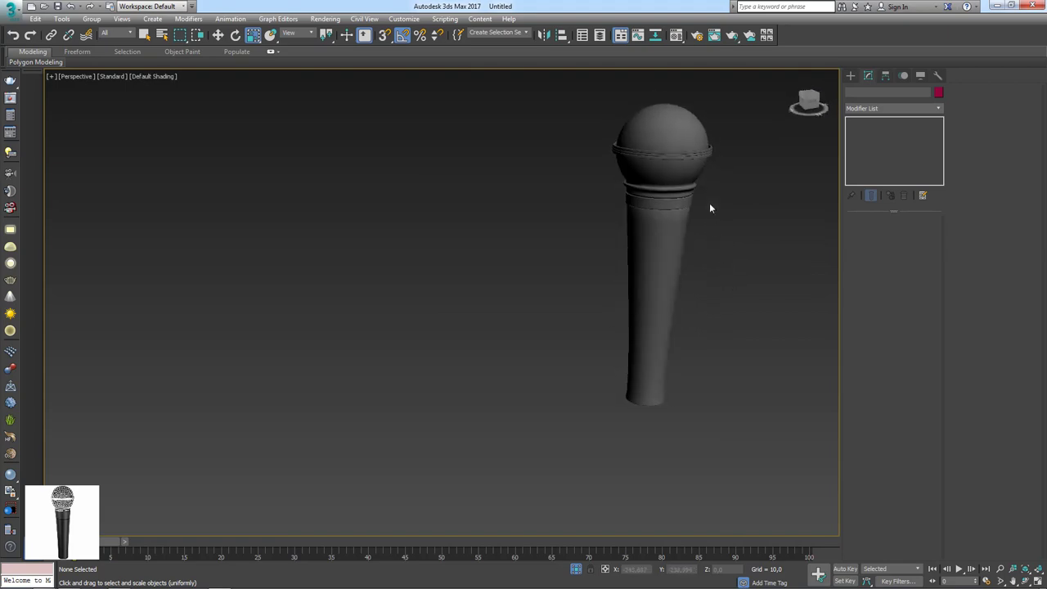
scroll(716, 251, "up", 5)
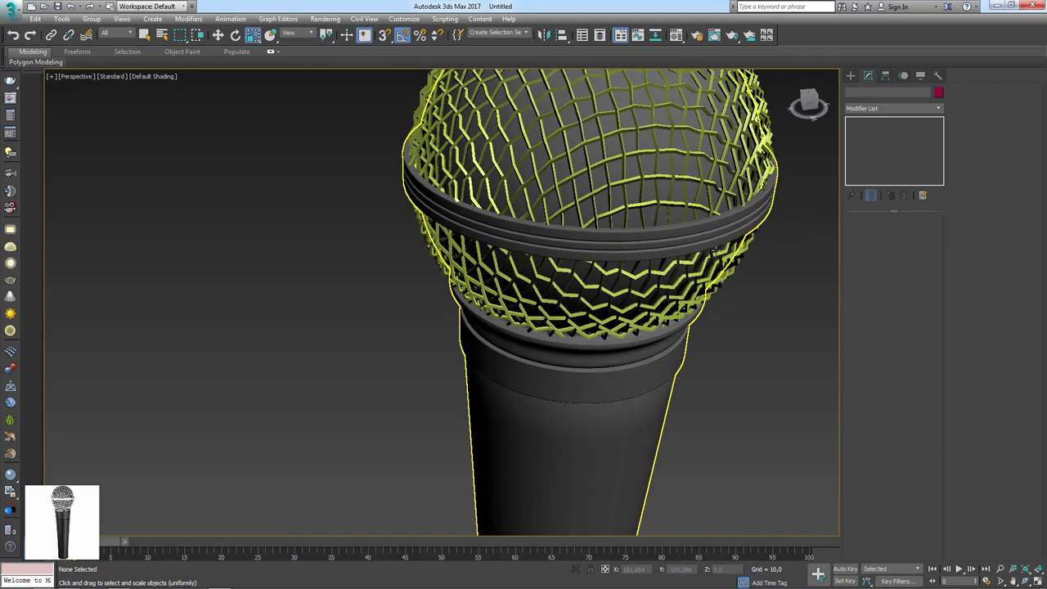
scroll(717, 251, "up", 2)
left_click(717, 251)
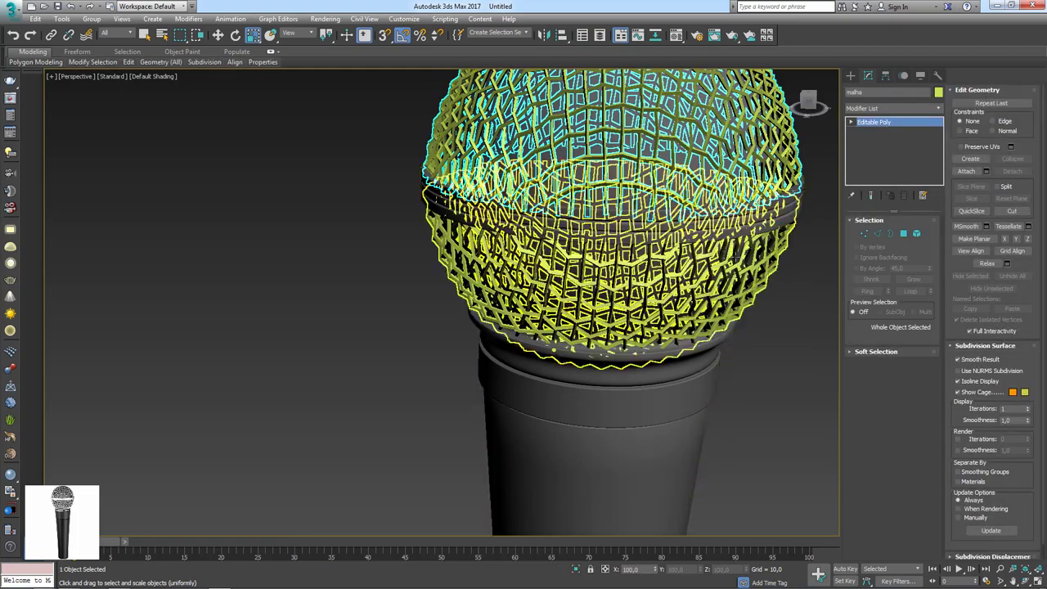
left_click(966, 170)
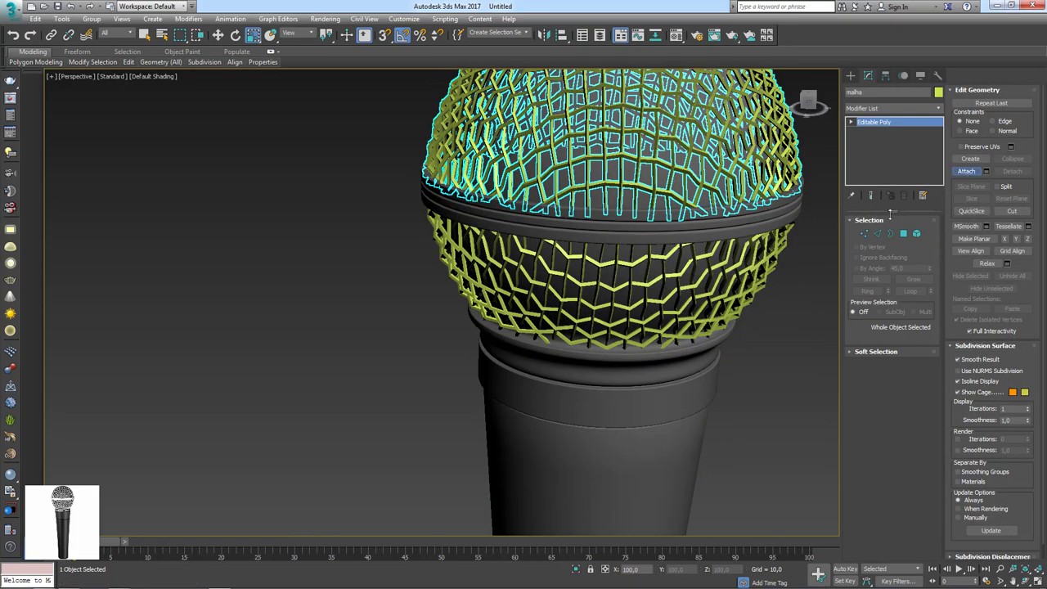
left_click(793, 238)
Step: Set the grille's object colour to white
scroll(806, 237, "down", 2)
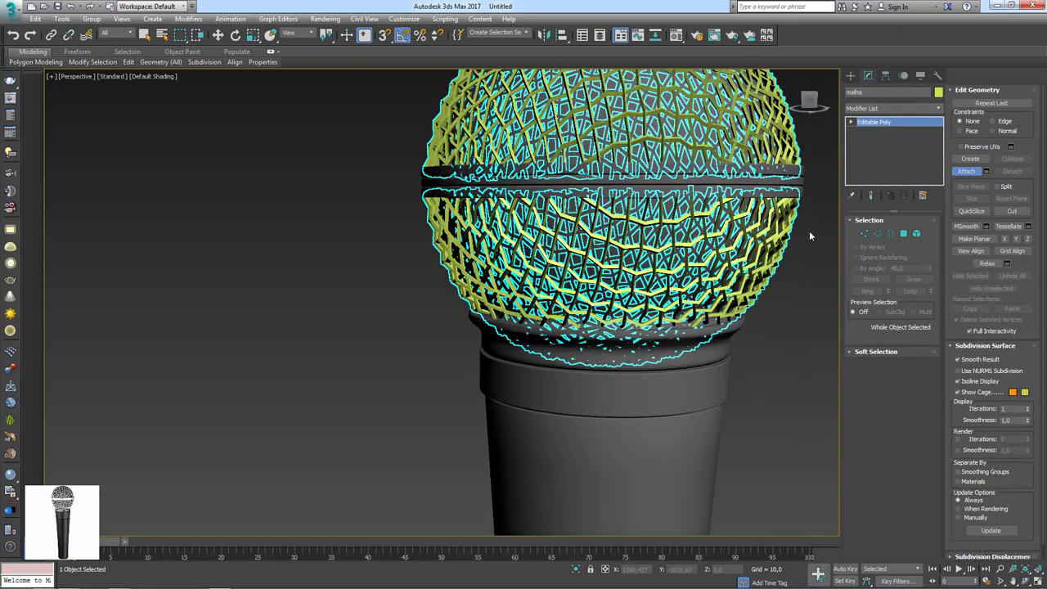
key("w")
scroll(821, 217, "down", 2)
left_click(938, 93)
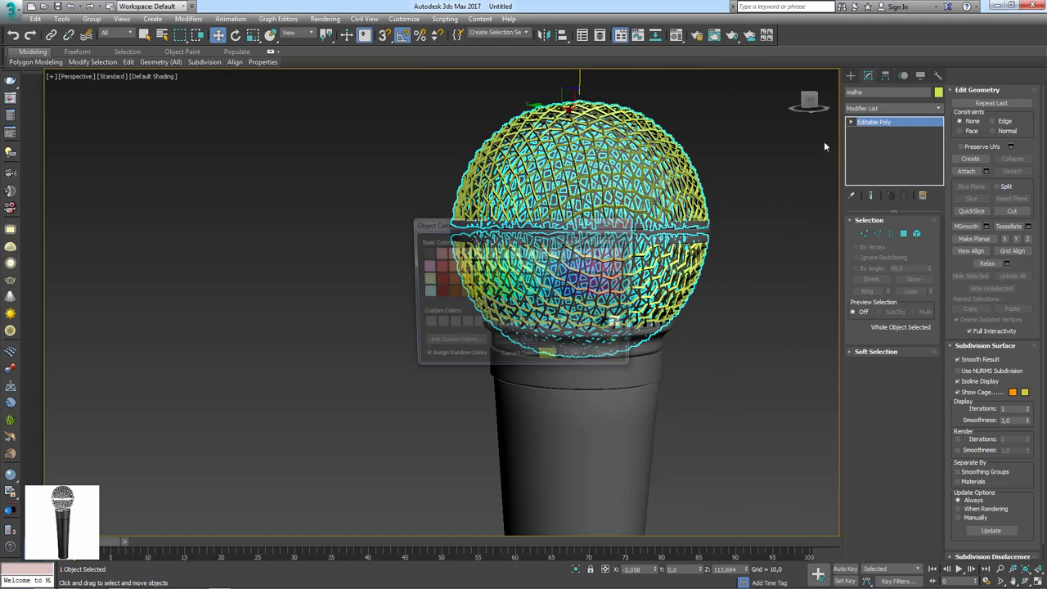
left_click(619, 325)
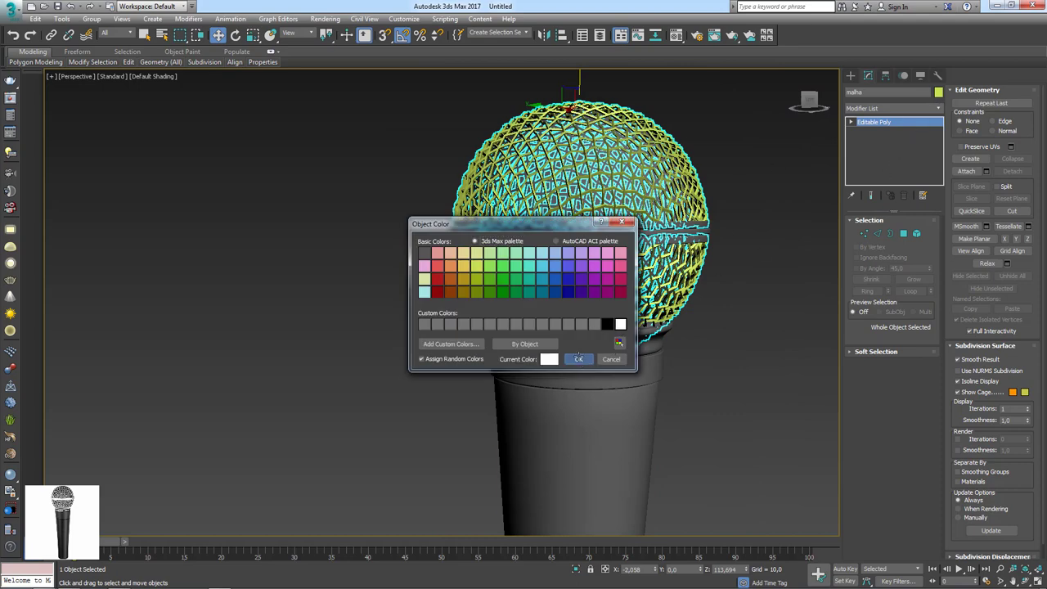
left_click(578, 359)
Step: Select everything and assign the dark material from the Material Editor
key("ctrl+a")
left_click(677, 36)
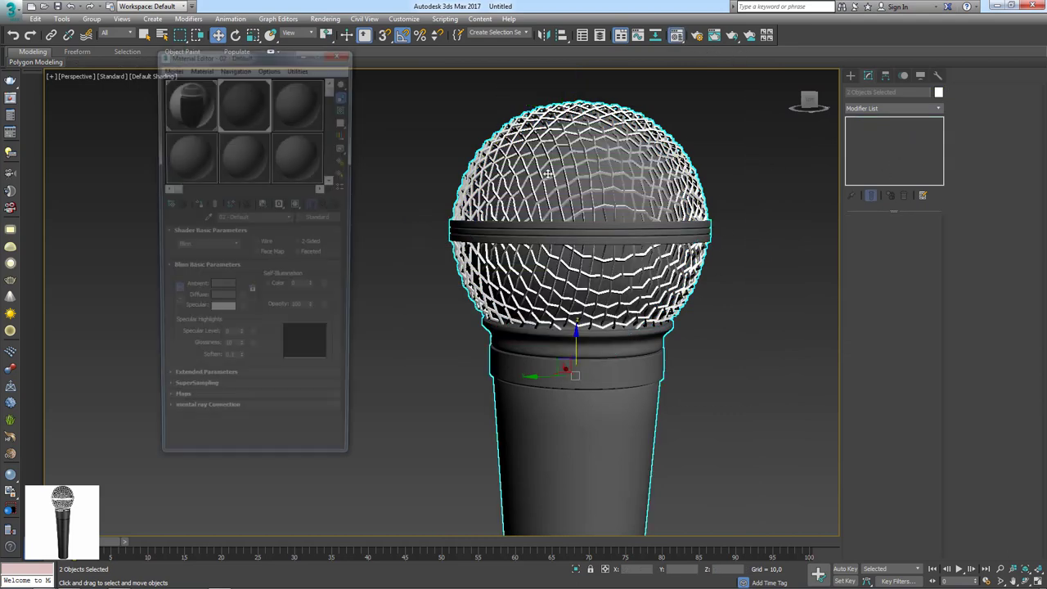
left_click(196, 204)
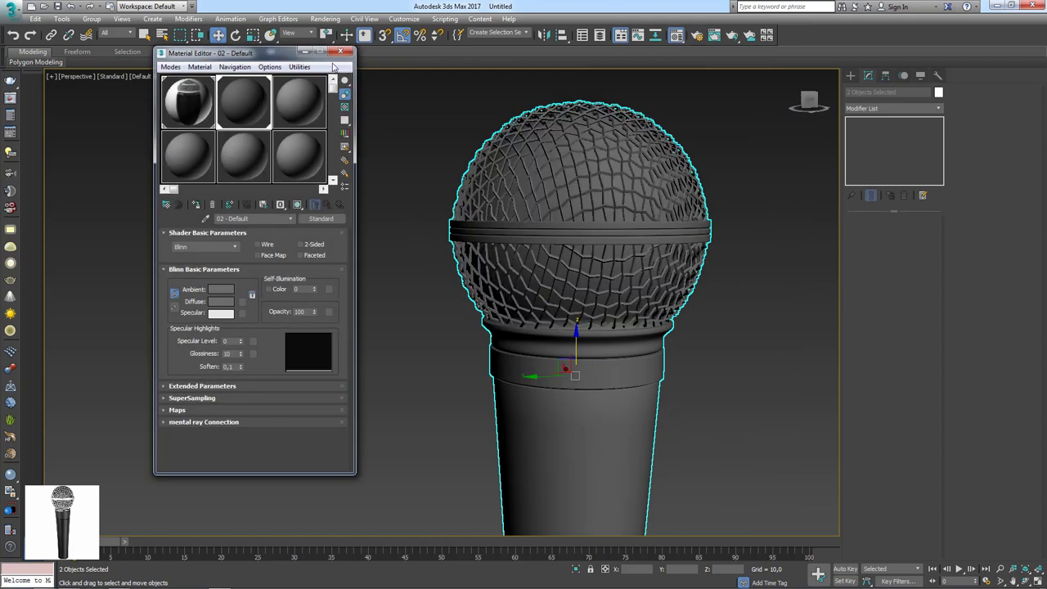
left_click(340, 52)
left_click(367, 97)
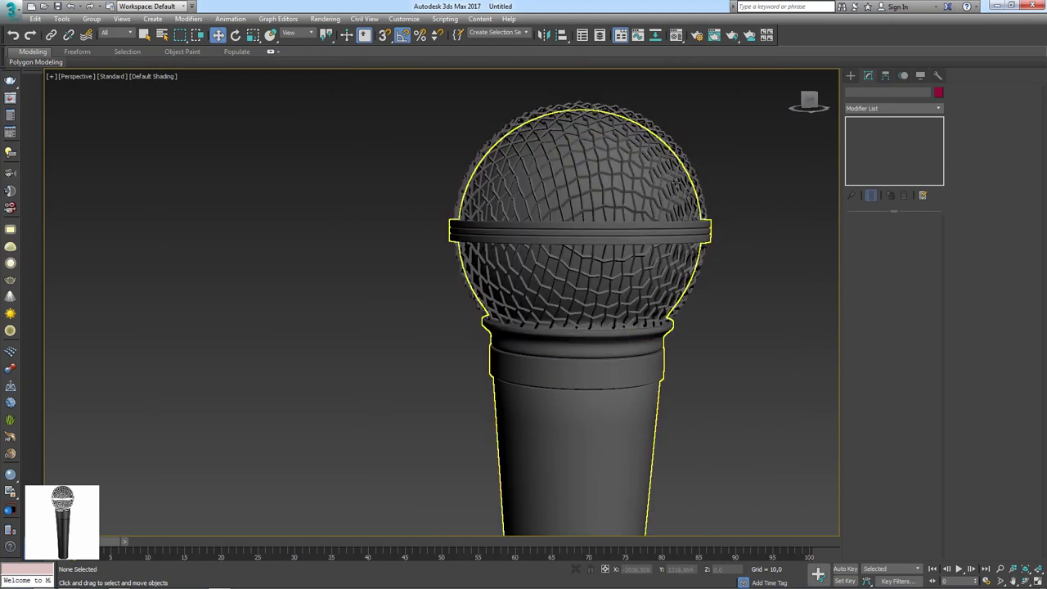
Step: Select the combined wire grille and add a TurboSmooth modifier above its Editable Poly
left_click(674, 179)
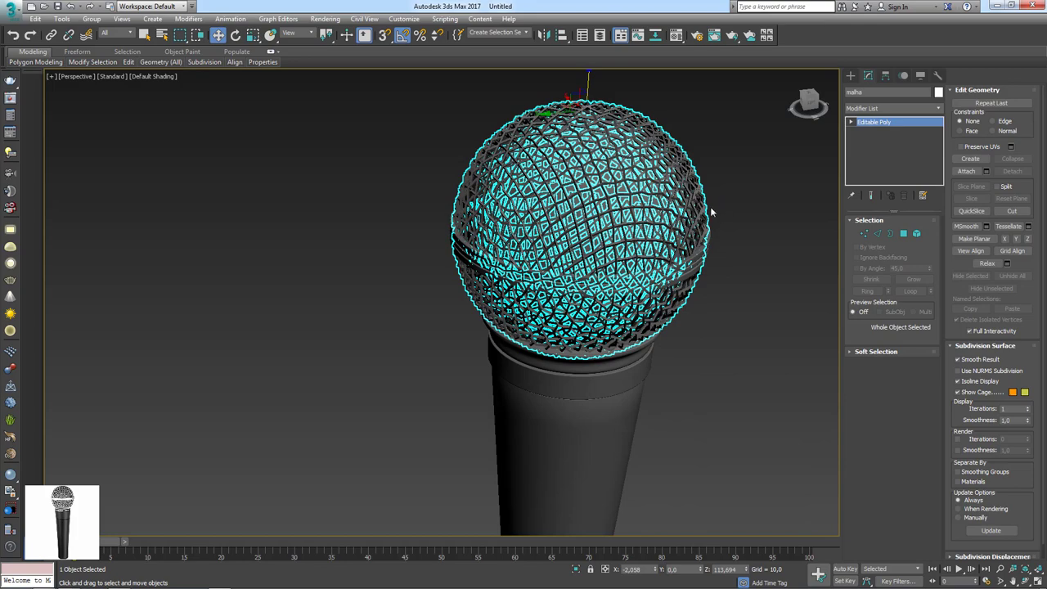
key("F4")
key("F4")
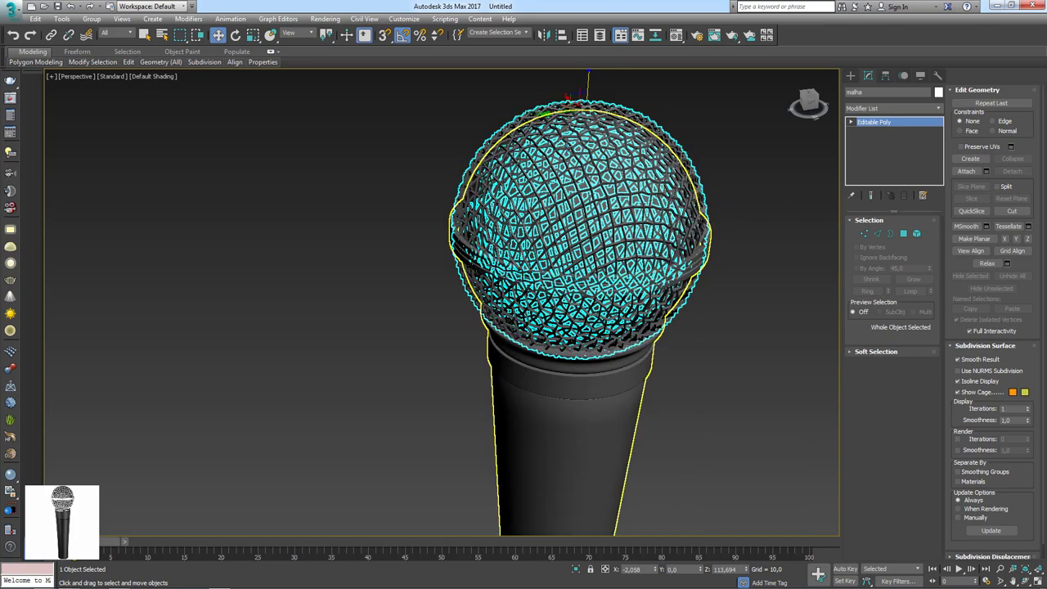
left_click_drag(527, 113, 230, 133)
key("ctrl+z")
left_click(938, 109)
left_click_drag(938, 121, 938, 385)
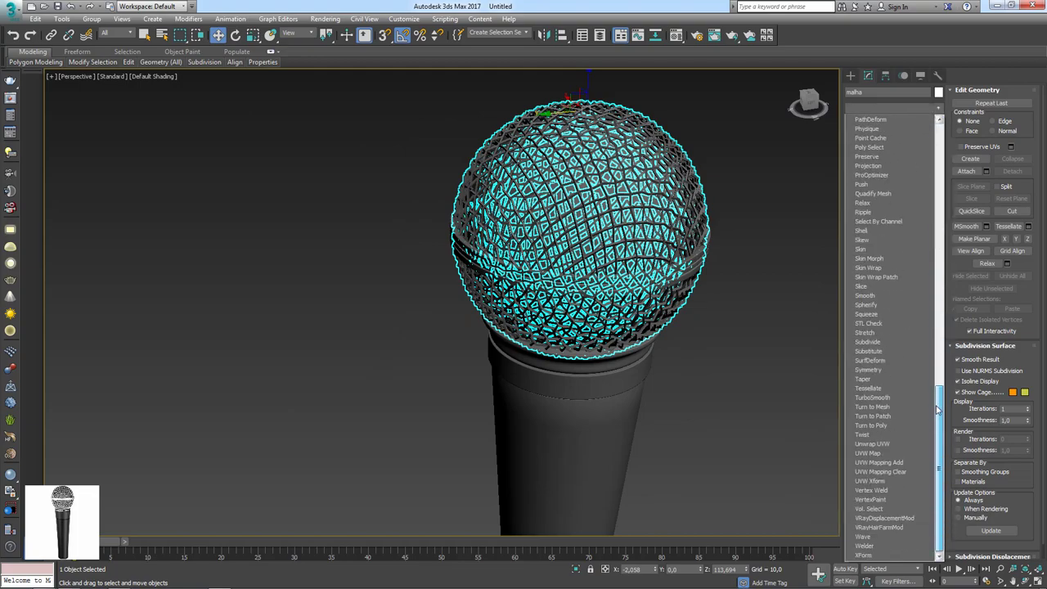
left_click(895, 396)
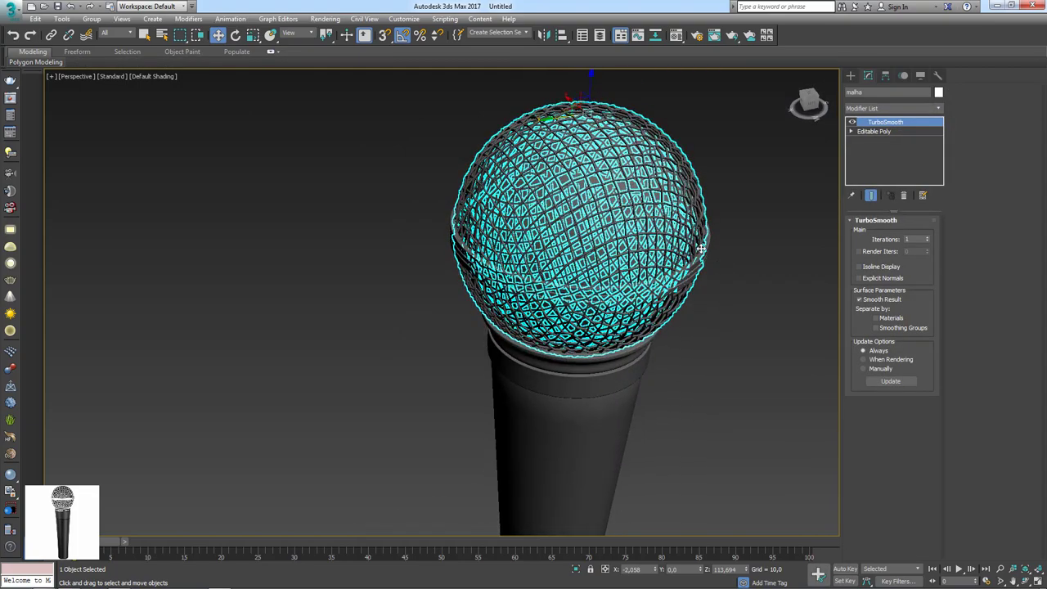
Step: Inspect the smoothed grille's edges, view the plane and pink domes, then reselect the grille
key("F4")
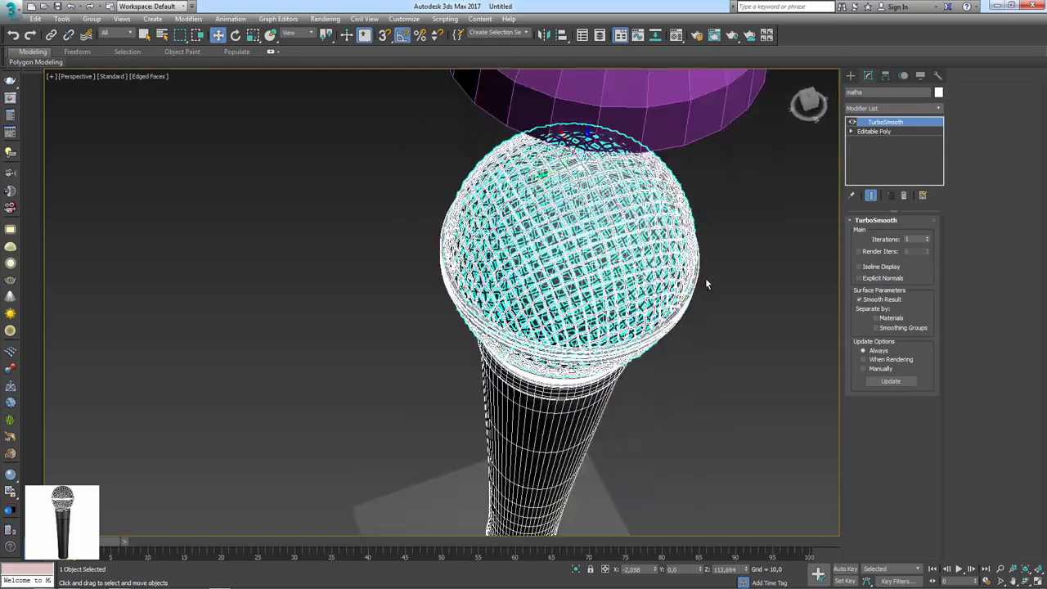
left_click(751, 294)
key("F4")
mouse_move(695, 306)
middle_mouse_down("alt")
mouse_move(680, 316)
mouse_move(588, 295)
middle_mouse_up("alt")
scroll(655, 307, "down", 3)
scroll(589, 290, "up", 3)
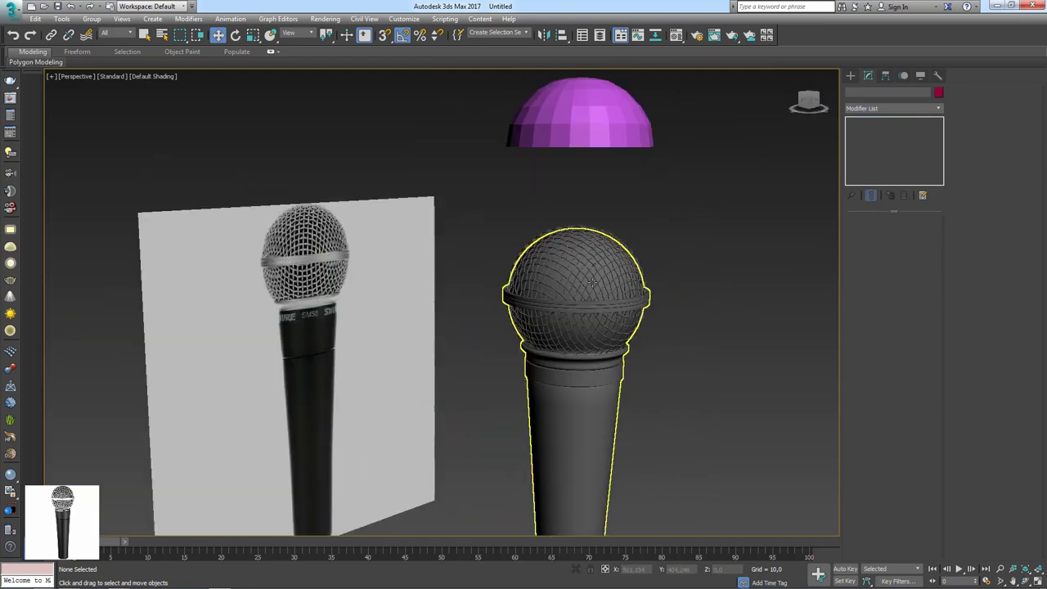
scroll(591, 282, "up", 3)
scroll(591, 282, "up", 2)
scroll(605, 286, "up", 3)
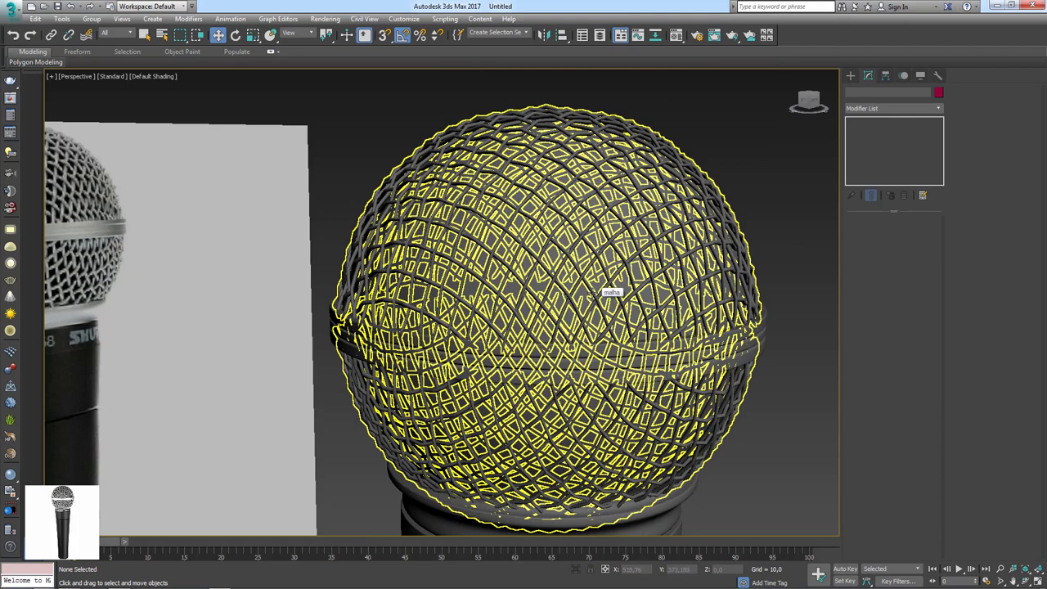
left_click(592, 292)
scroll(592, 293, "up", 2)
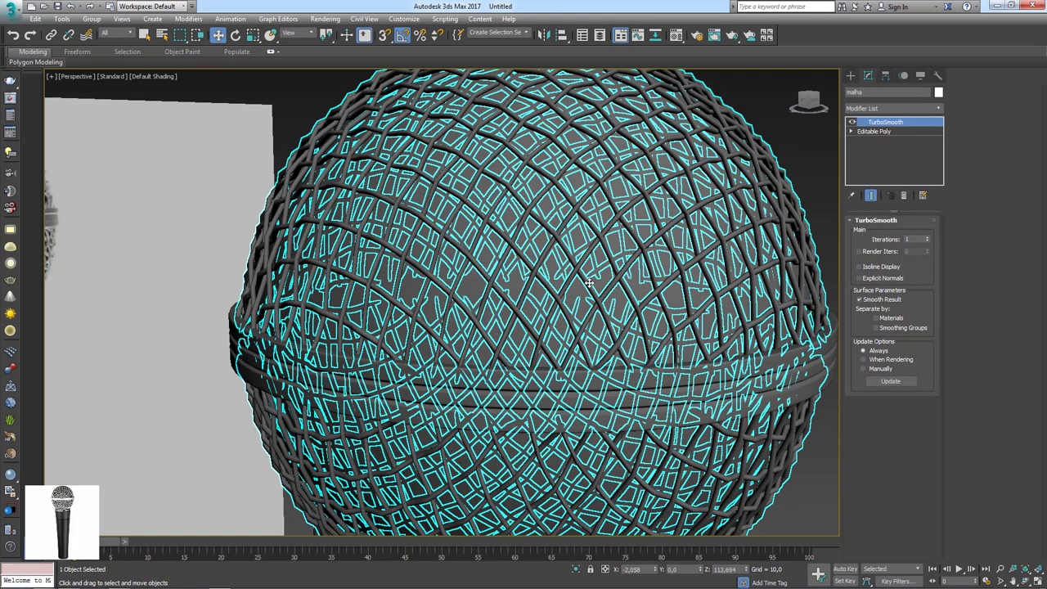
scroll(589, 282, "down", 1)
scroll(691, 237, "down", 2)
scroll(748, 234, "up", 1)
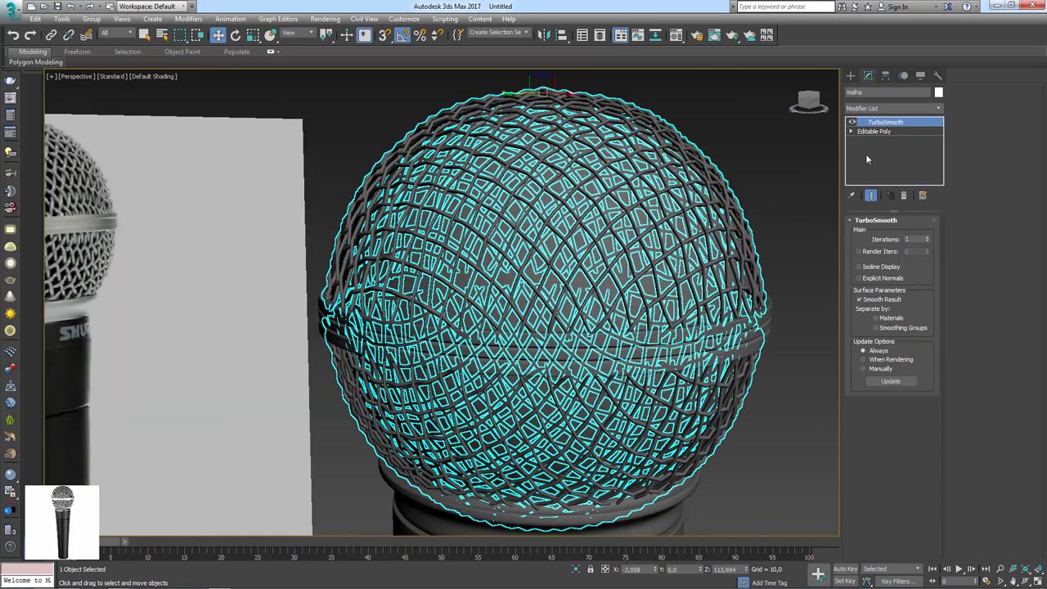
Step: Turn off TurboSmooth and select all grille elements with movement constrained to Normal
left_click(852, 121)
left_click(852, 131)
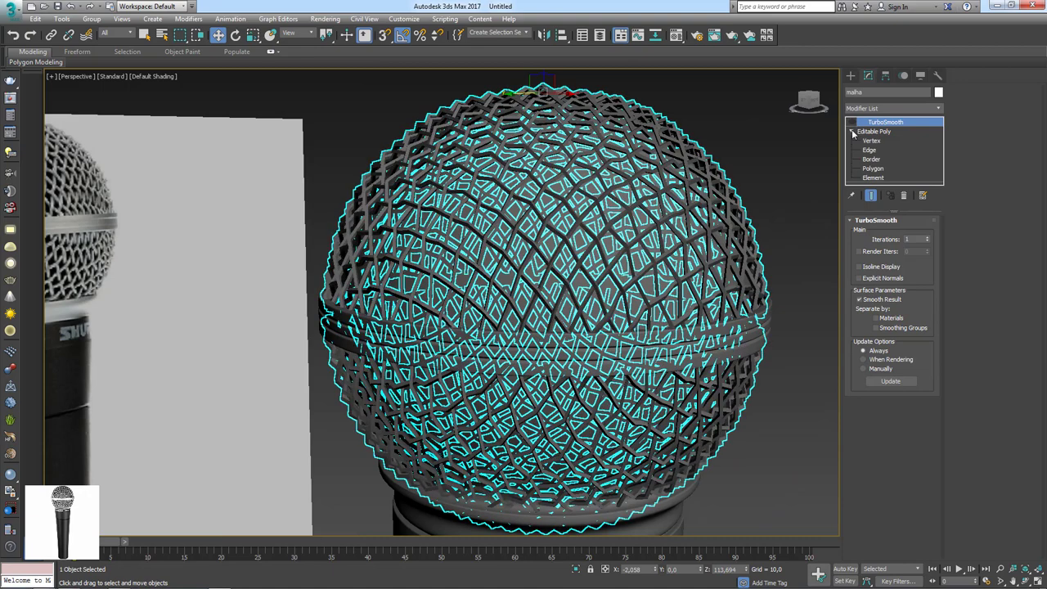
left_click(874, 177)
left_click(635, 463)
scroll(721, 314, "down", 2)
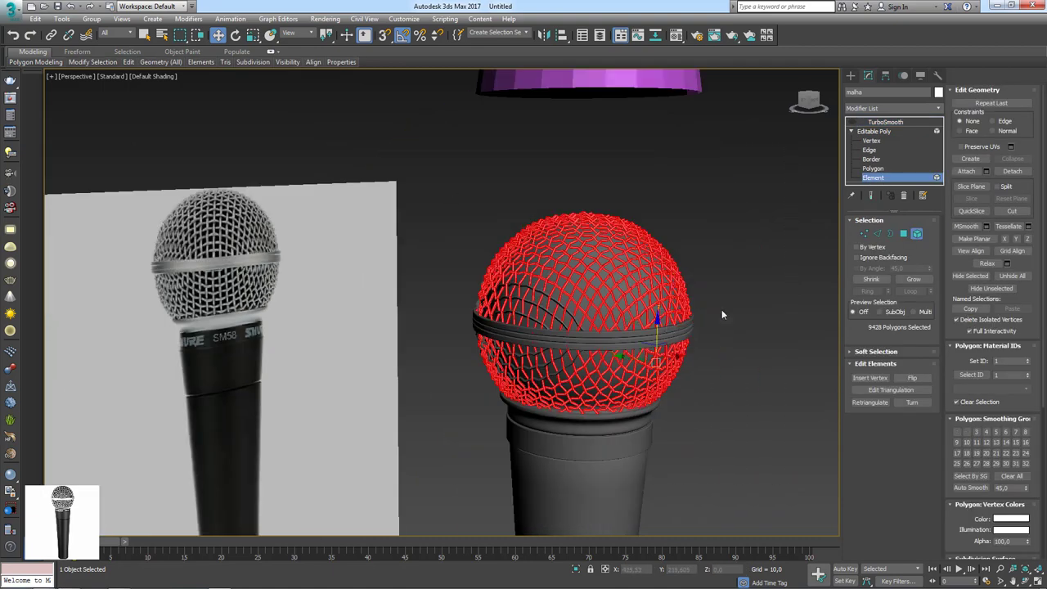
scroll(671, 302, "up", 3)
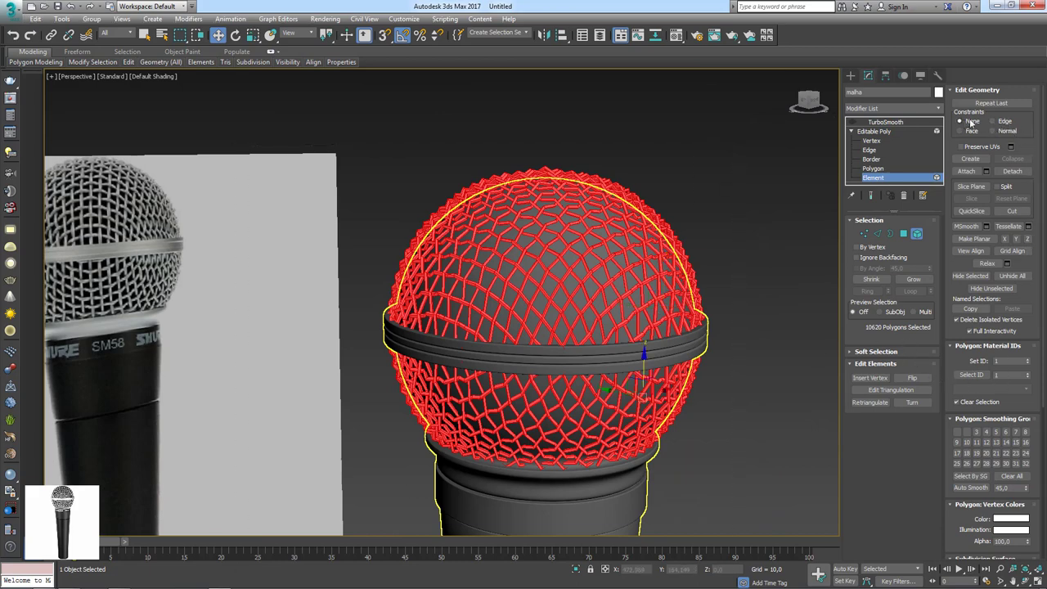
left_click(992, 131)
Step: Move the elements along their normals to thicken the wires, then re-enable TurboSmooth
scroll(663, 360, "up", 2)
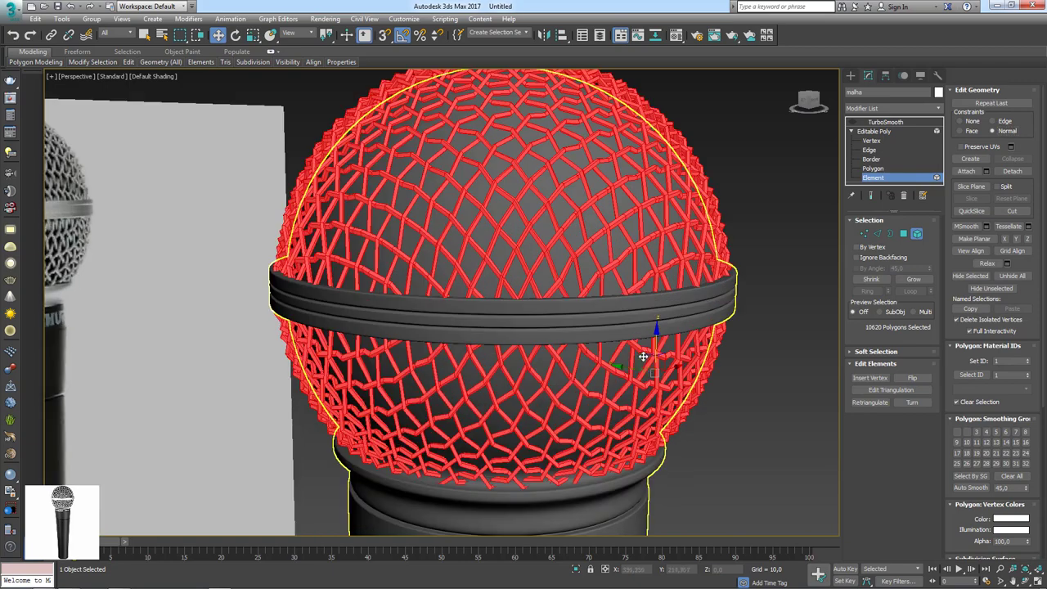
scroll(669, 363, "up", 2)
mouse_move(668, 364)
middle_mouse_down("alt")
mouse_move(596, 385)
mouse_move(600, 402)
middle_mouse_up("alt")
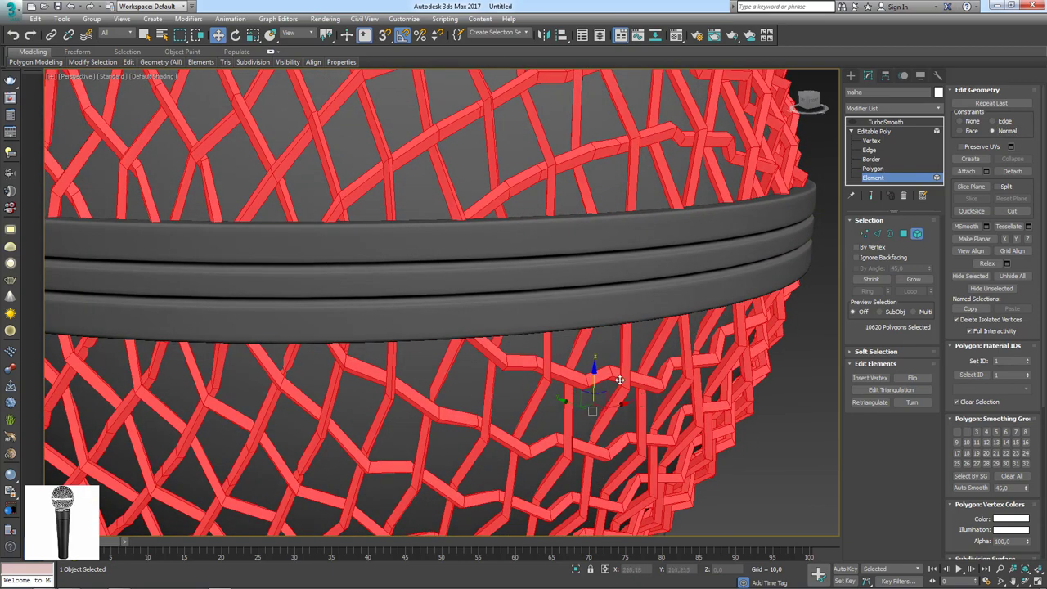
left_click_drag(582, 352, 587, 344)
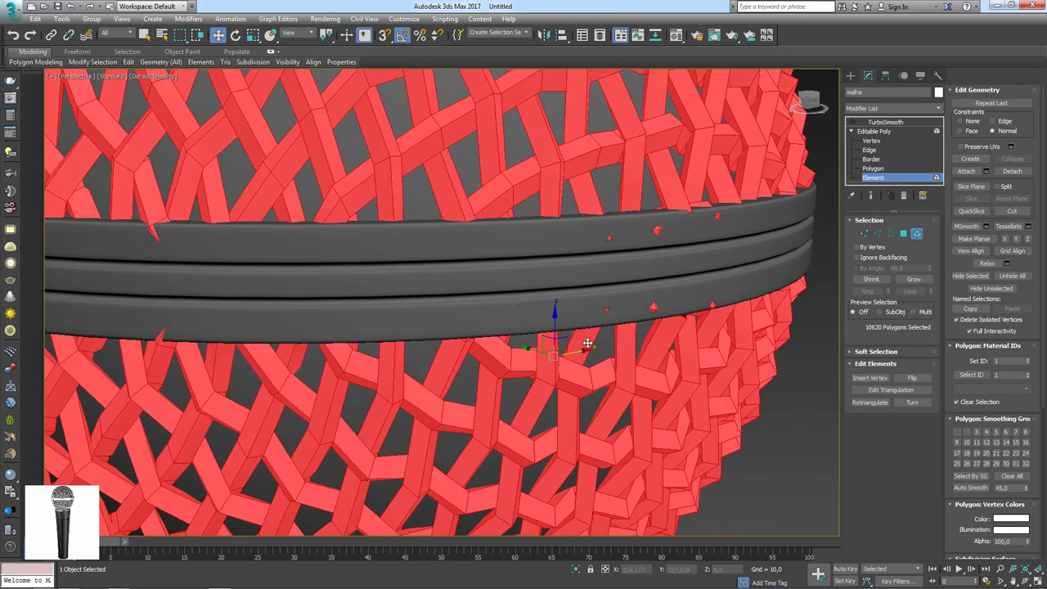
left_click(873, 130)
left_click(885, 121)
Step: Examine the thickened, smoothed grille with edged faces toggled, then zoom out to the full scene
left_click(852, 122)
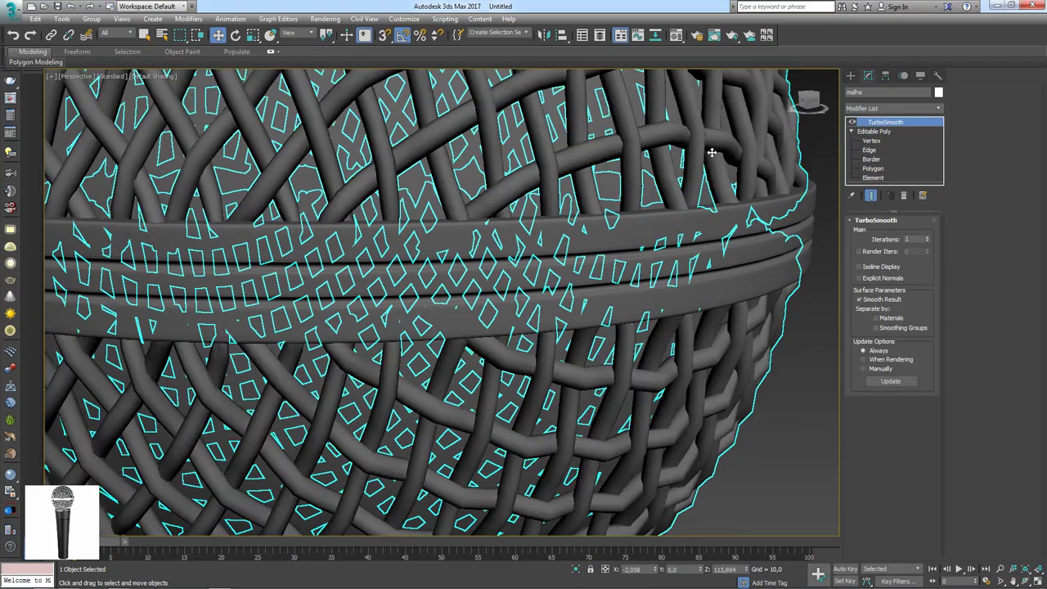
scroll(702, 177, "down", 5)
middle_click_drag(703, 177, 726, 284, "alt")
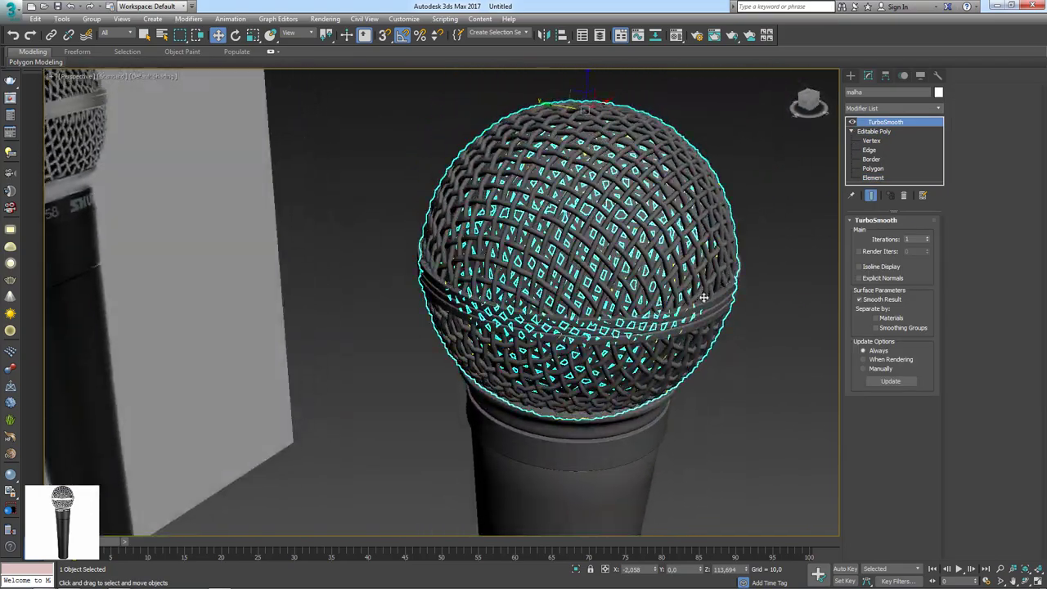
scroll(704, 298, "up", 5)
middle_click_drag(703, 297, 742, 304, "alt")
key("F4")
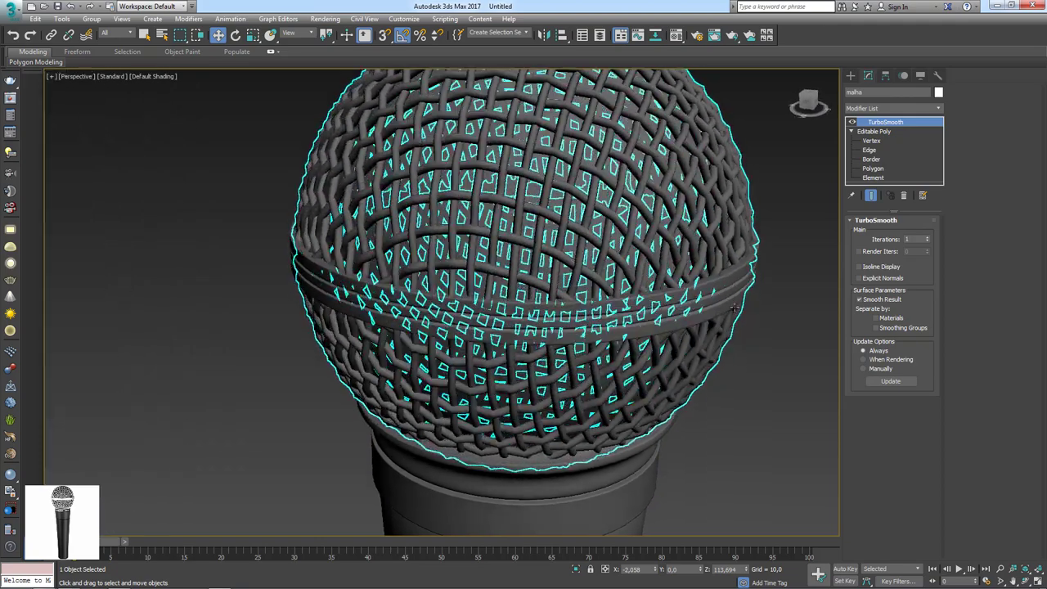
key("F4")
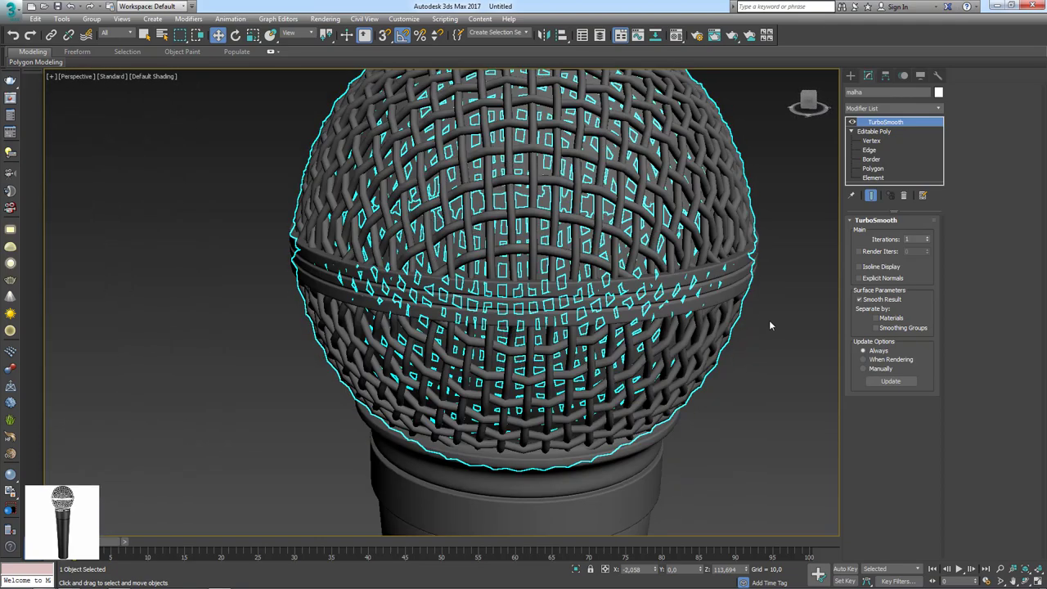
left_click(768, 320)
mouse_move(524, 313)
middle_mouse_down()
mouse_move(727, 313)
mouse_move(567, 299)
mouse_move(514, 244)
mouse_move(661, 304)
mouse_move(573, 246)
middle_mouse_up()
scroll(515, 243, "down", 2)
scroll(660, 303, "down", 3)
scroll(661, 303, "down", 2)
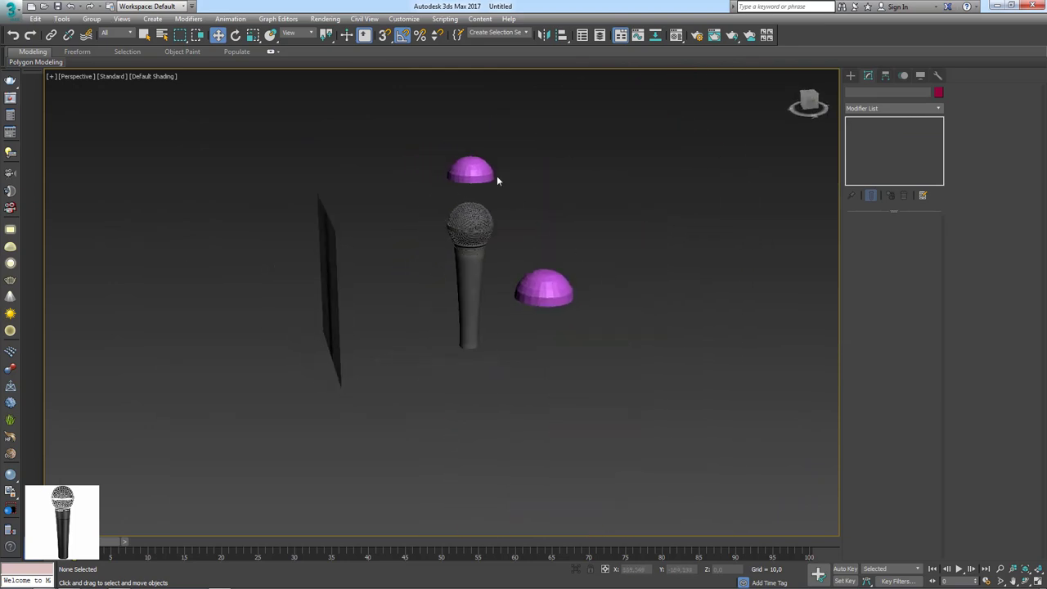
Step: Move the upper pink dome to the left and down
left_click(491, 172)
left_click(561, 288, "ctrl")
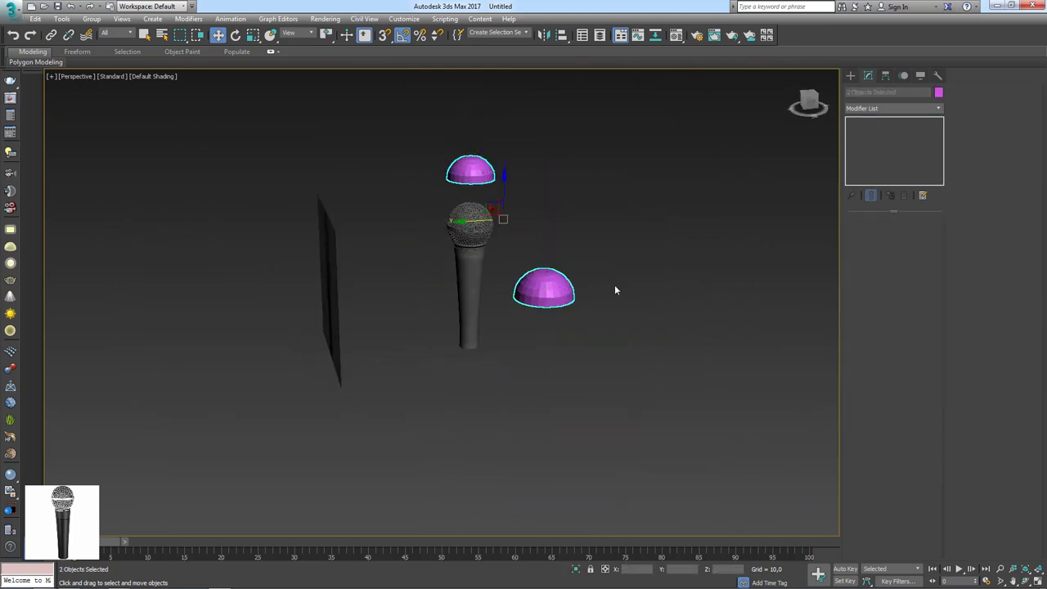
mouse_move(614, 285)
middle_mouse_down("alt")
mouse_move(486, 214)
mouse_move(494, 227)
mouse_move(323, 157)
middle_mouse_up("alt")
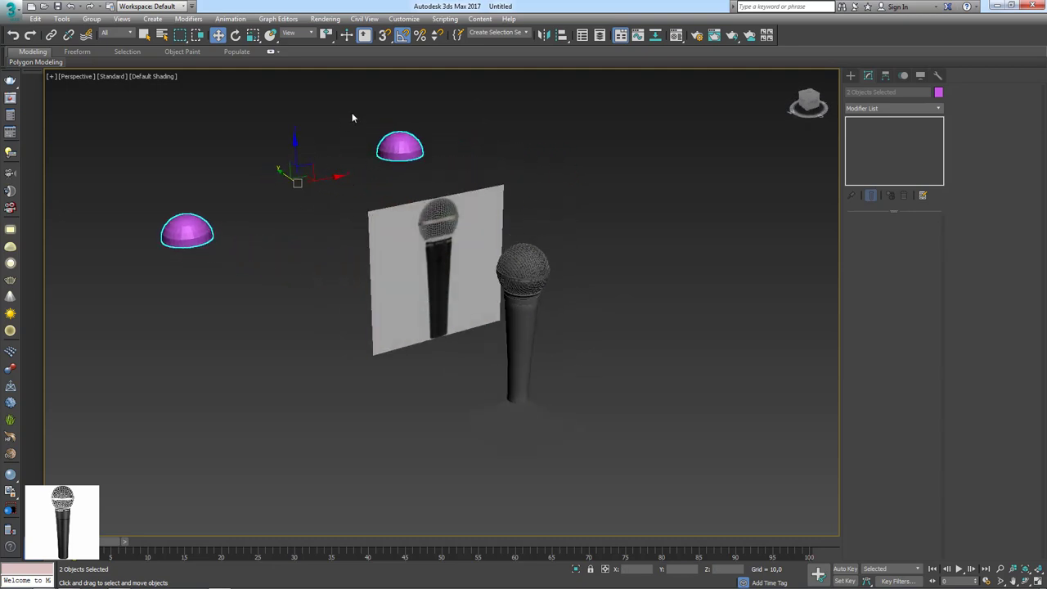
left_click(400, 146)
left_click_drag(400, 145, 256, 169)
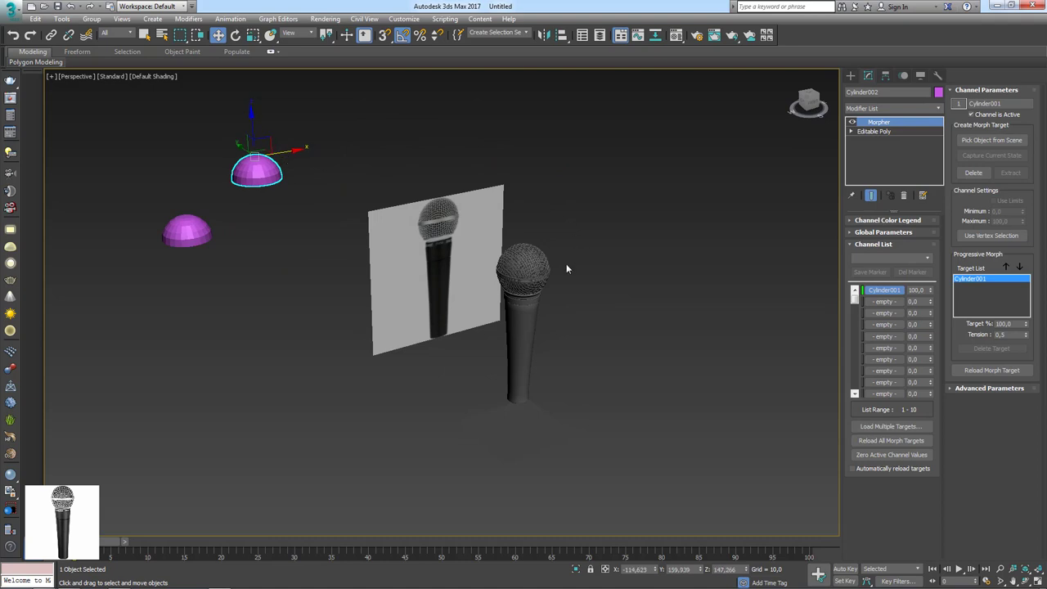
Step: Move the reference picture plane up-left beside the domes, away from the microphone
mouse_move(566, 268)
middle_mouse_down("alt")
mouse_move(662, 264)
mouse_move(635, 264)
middle_mouse_up("alt")
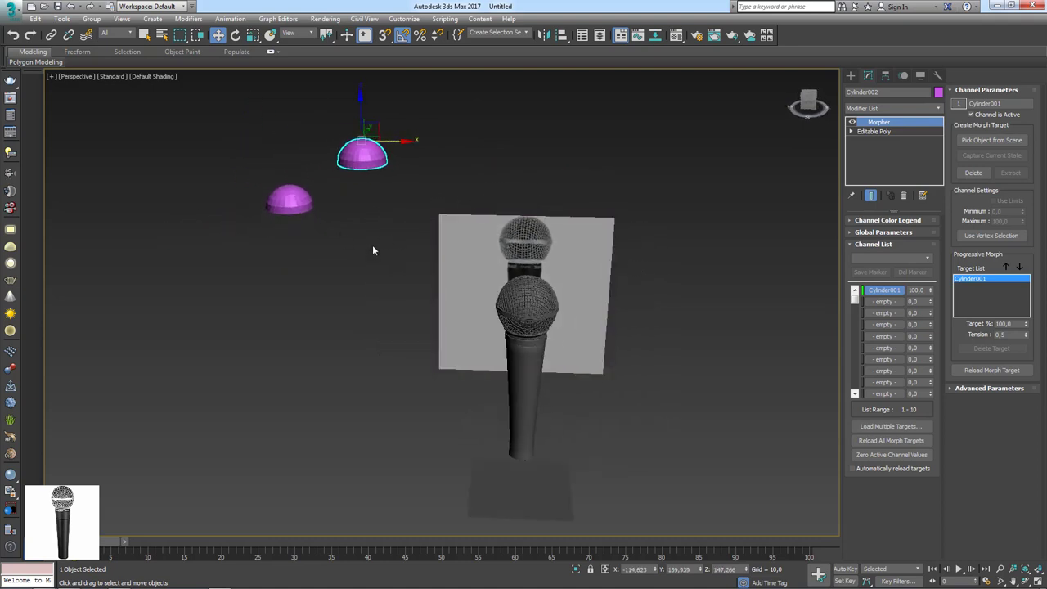
middle_click_drag(372, 250, 570, 229, "alt")
middle_click_drag(549, 327, 562, 333, "alt")
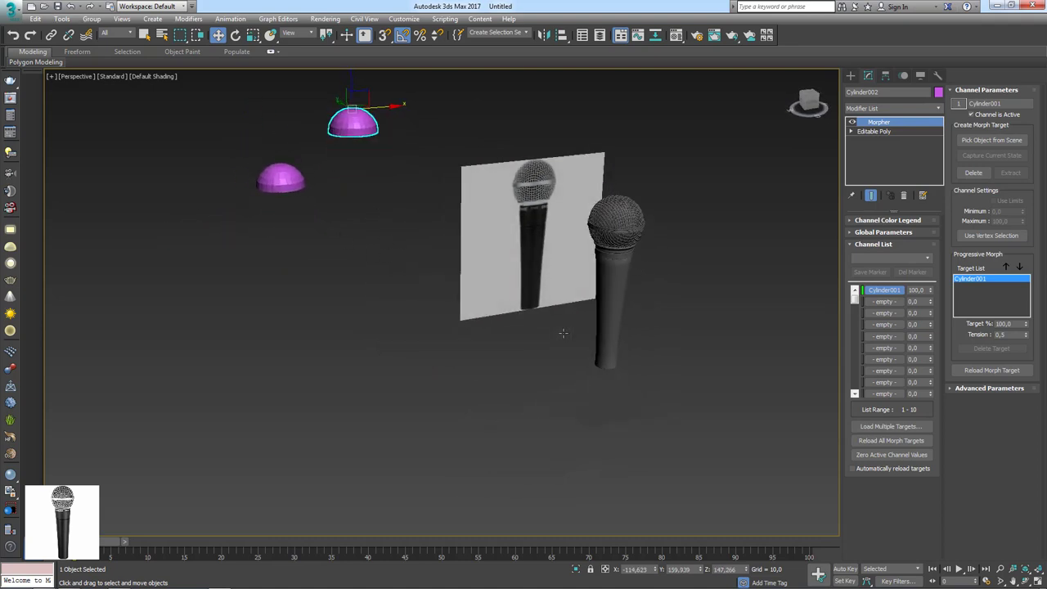
left_click(536, 286)
middle_click_drag(503, 263, 518, 255, "alt")
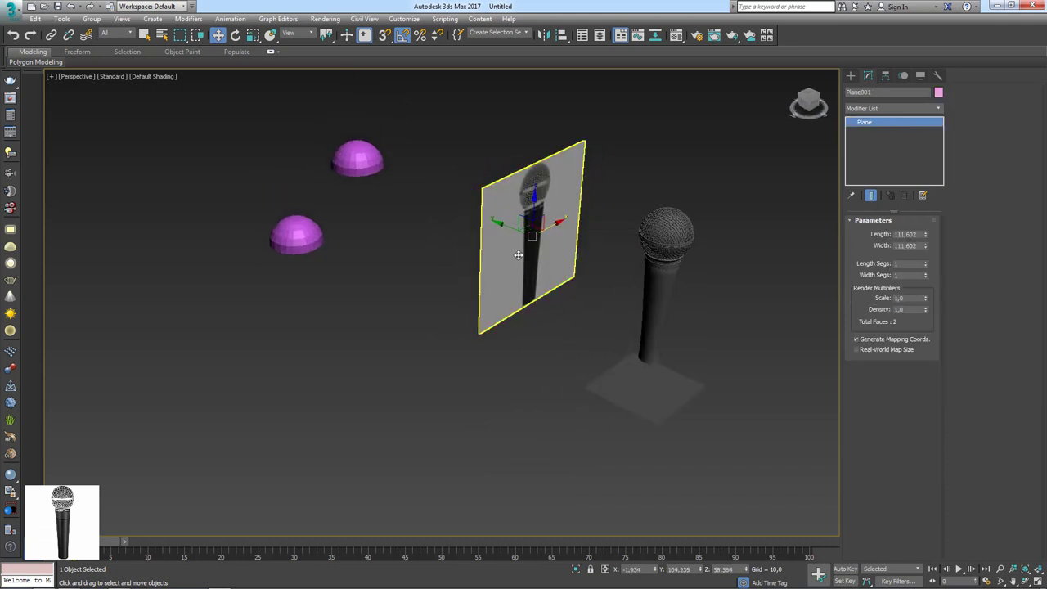
left_click_drag(518, 255, 324, 170)
Step: Set the Create panel to Geometry with the Standard Primitives category
left_click(850, 75)
middle_click_drag(776, 229, 674, 219)
left_click(864, 92)
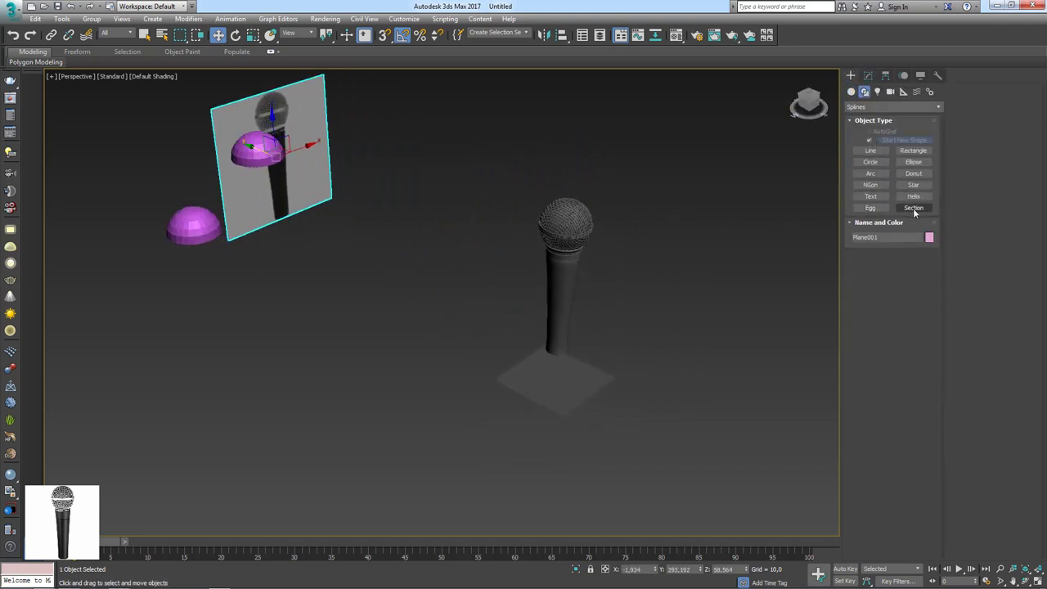
left_click(852, 91)
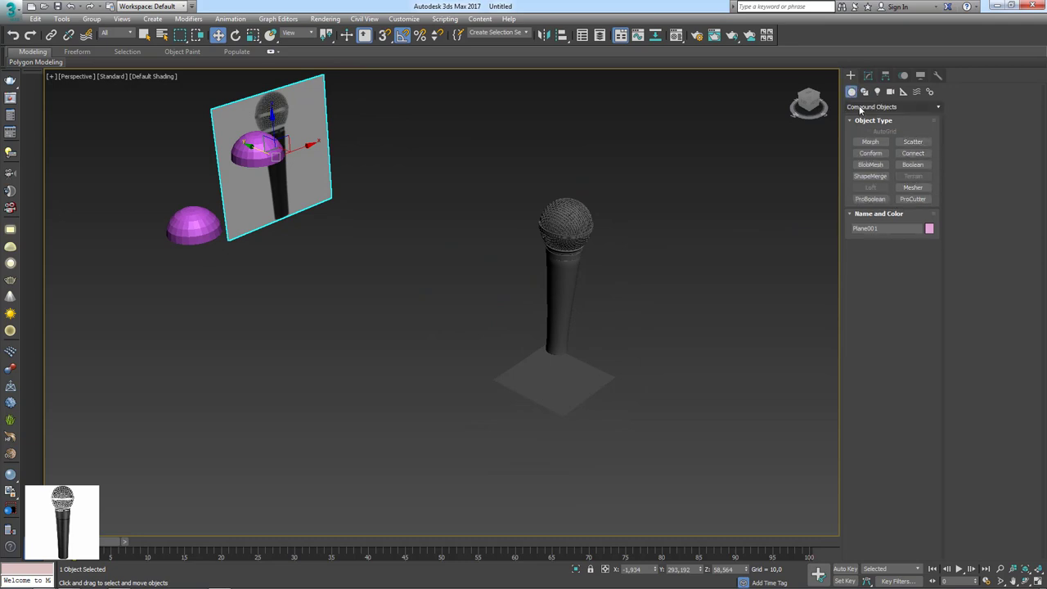
left_click(892, 106)
left_click(870, 113)
Step: Draw a floor plane under the microphone and convert it to Editable Poly
left_click(913, 187)
middle_click_drag(824, 167, 709, 281)
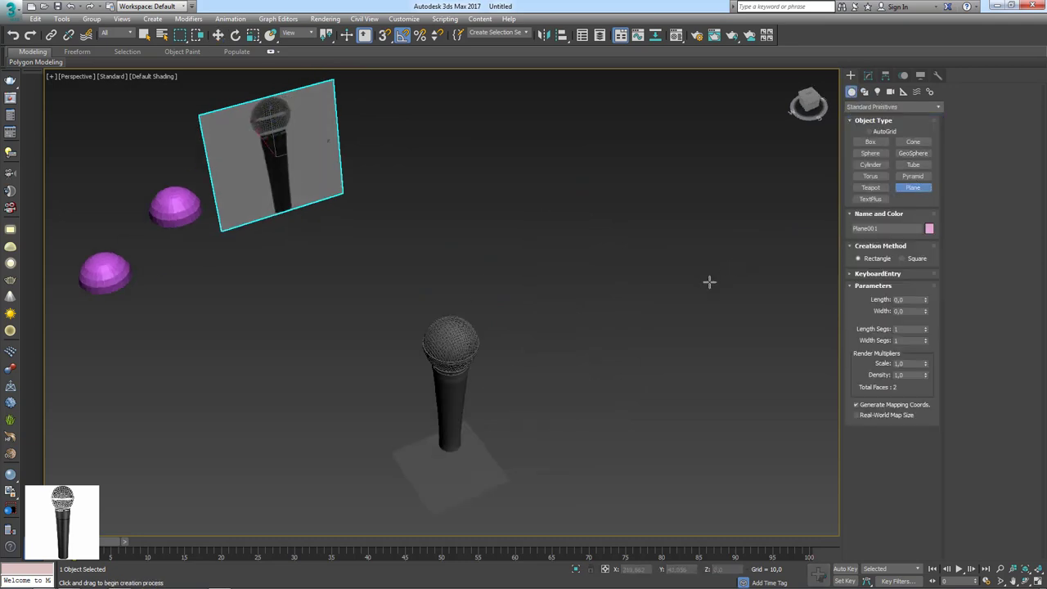
scroll(709, 281, "down", 2)
left_click_drag(427, 345, 660, 491)
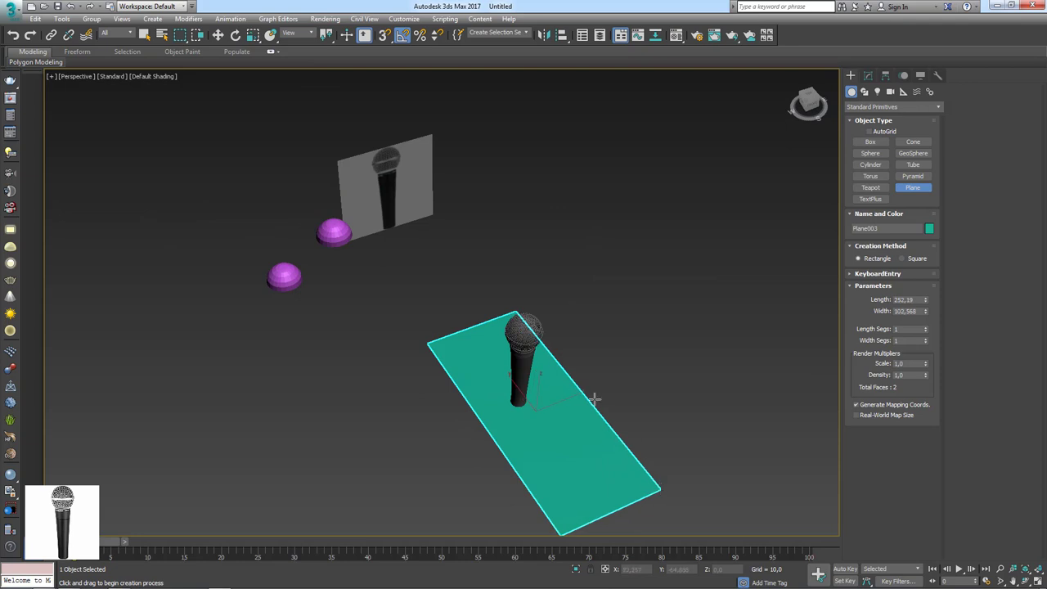
middle_click_drag(595, 398, 572, 291)
key("w")
right_click(570, 294)
mouse_move(605, 409)
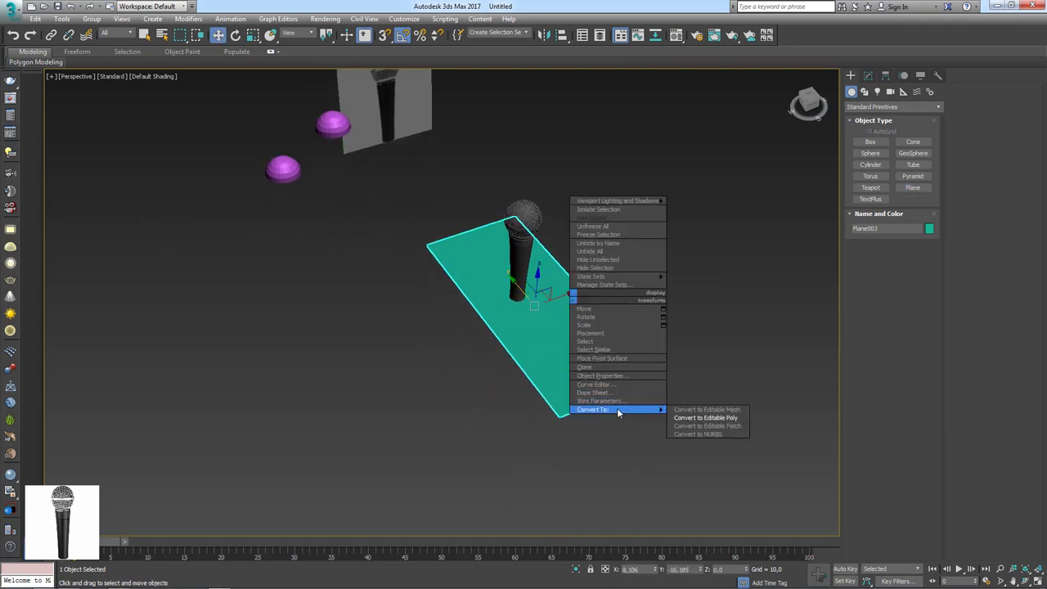
left_click(704, 418)
Step: Pull the floor's back edge upward into a tall back wall
left_click(909, 236)
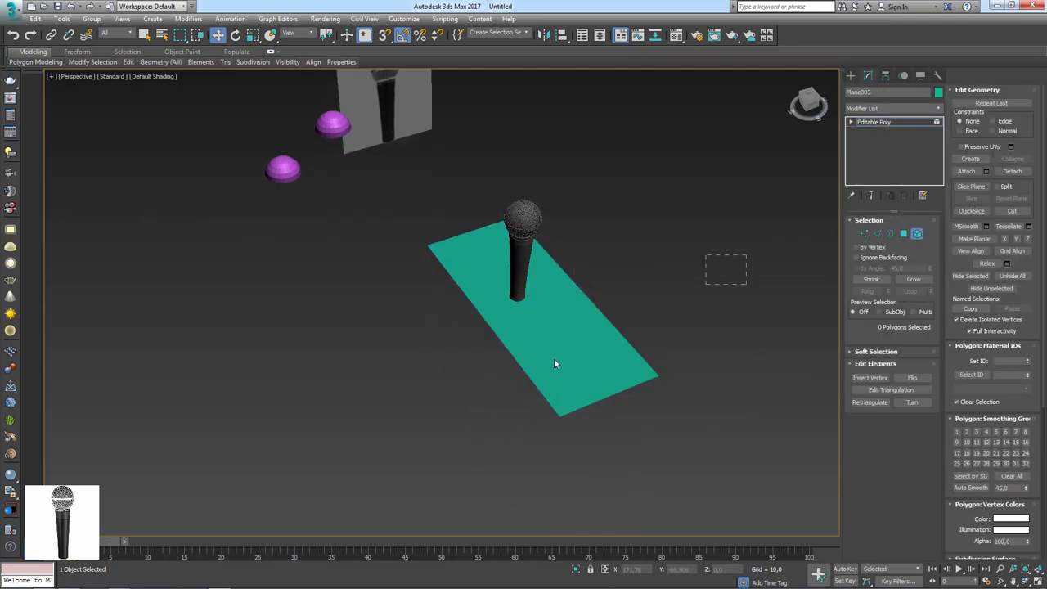
left_click(554, 359)
key("r")
scroll(450, 333, "up", 2)
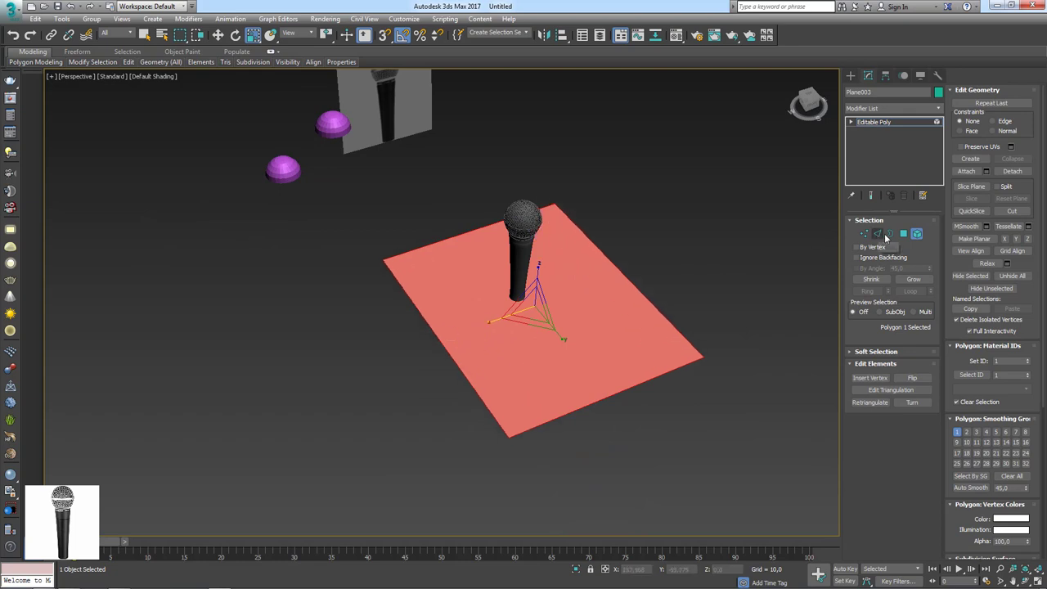
left_click(877, 234)
left_click(470, 242)
mouse_move(469, 242)
middle_mouse_down("alt")
mouse_move(498, 215)
mouse_move(482, 274)
middle_mouse_up("alt")
key("w")
left_click_drag(482, 274, 486, 253, "shift")
Step: Chamfer the wall-floor corner edge 51.297 with 7 segments into a smooth bend
left_click(491, 302)
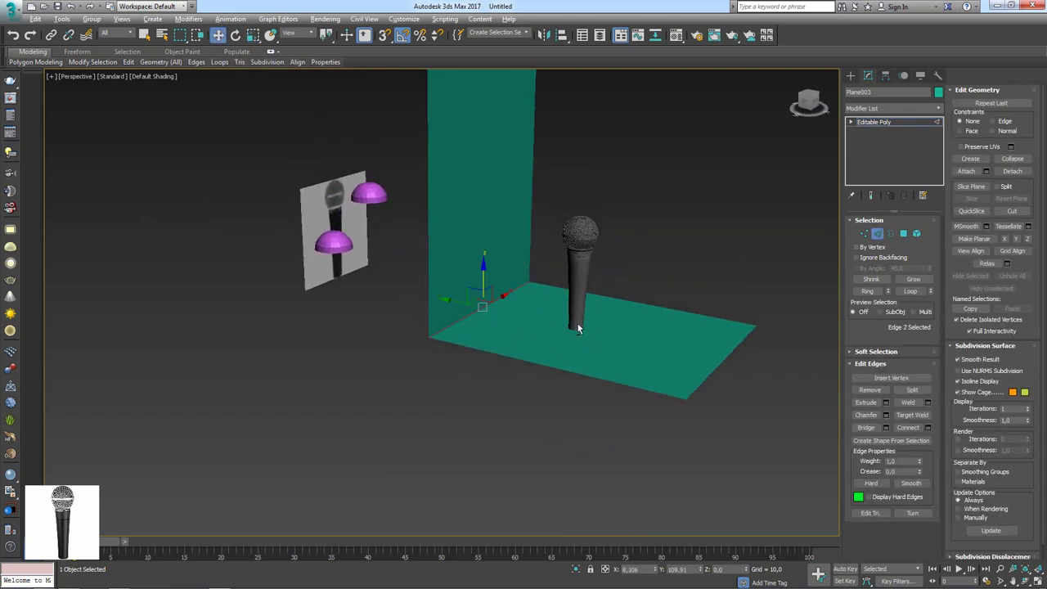
middle_click_drag(493, 324, 524, 315, "alt")
left_click(865, 415)
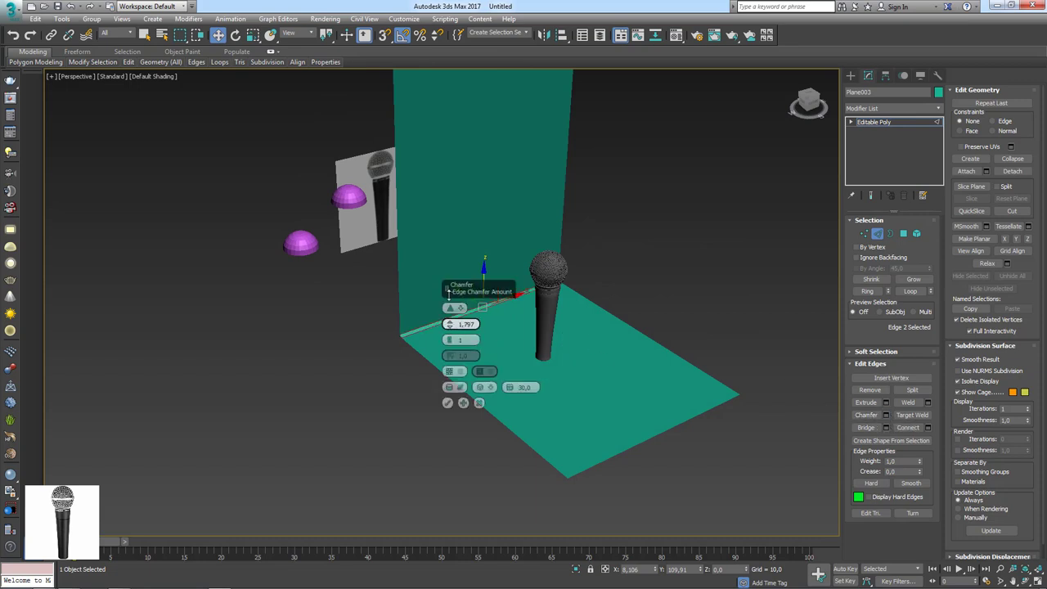
left_click_drag(460, 324, 452, 331)
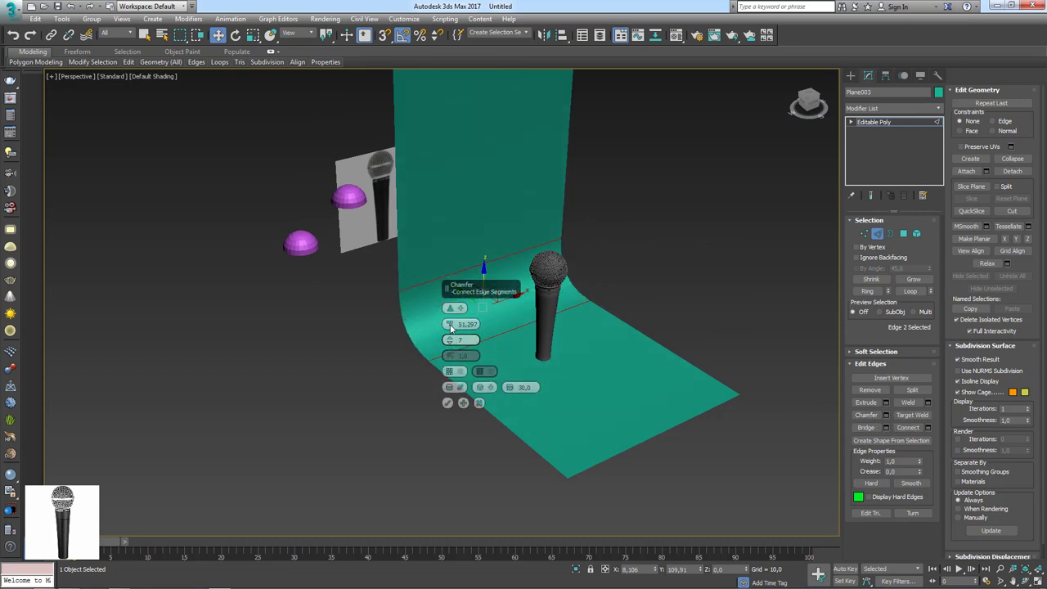
left_click(447, 402)
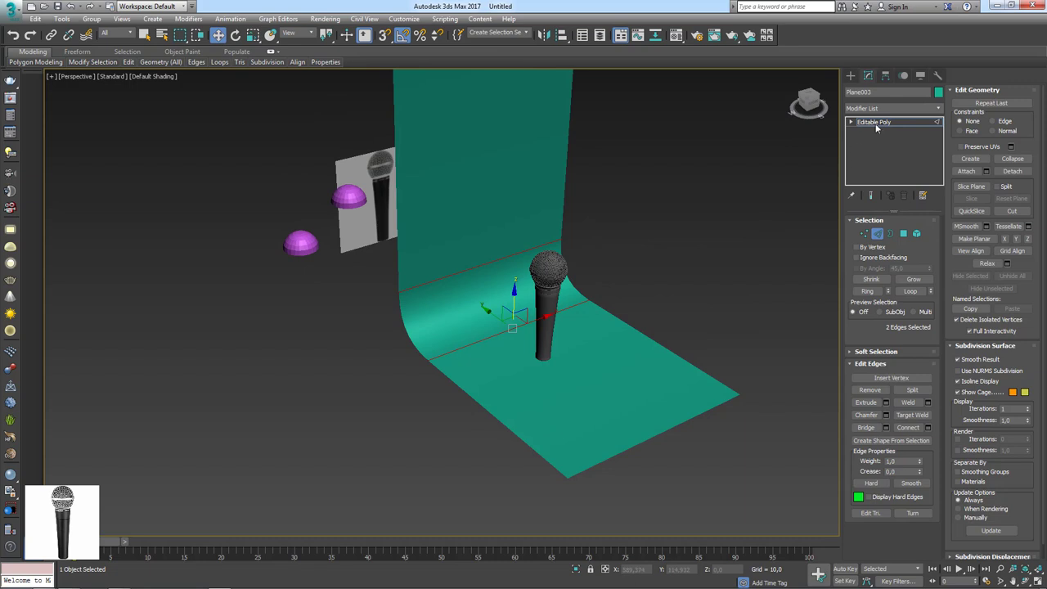
middle_click_drag(665, 225, 584, 238, "alt")
Step: Switch the production renderer from Scanline to V-Ray Next, update 1.1
left_click(553, 350)
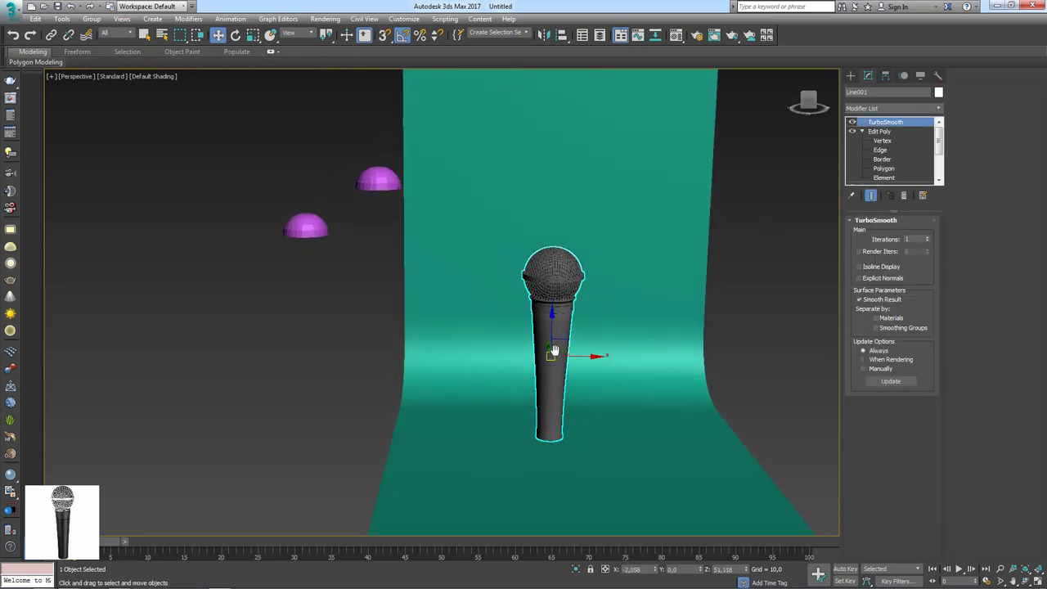
scroll(602, 191, "up", 3)
scroll(613, 213, "up", 1)
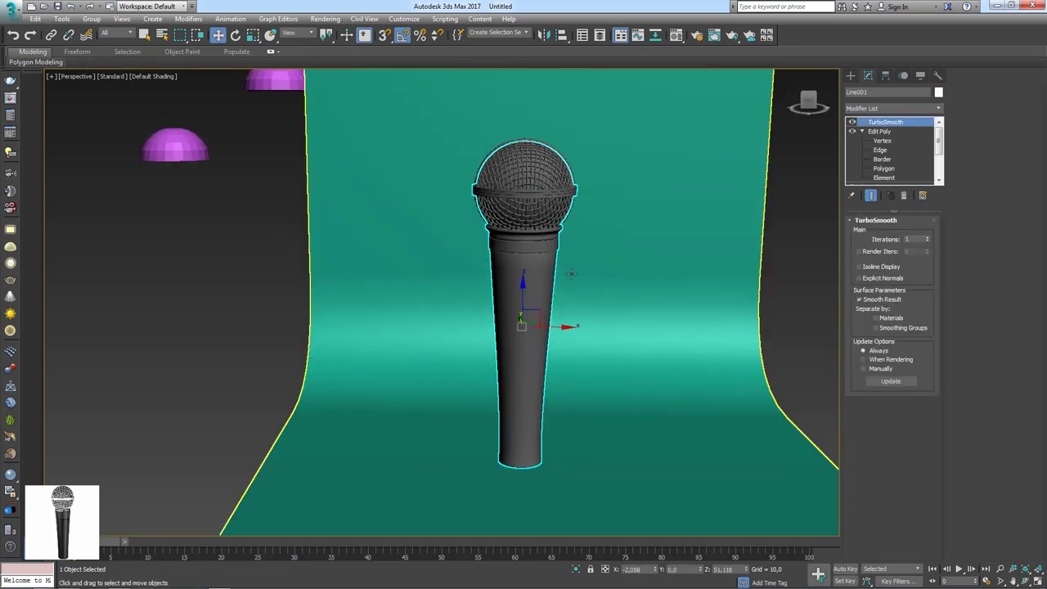
scroll(592, 282, "down", 3)
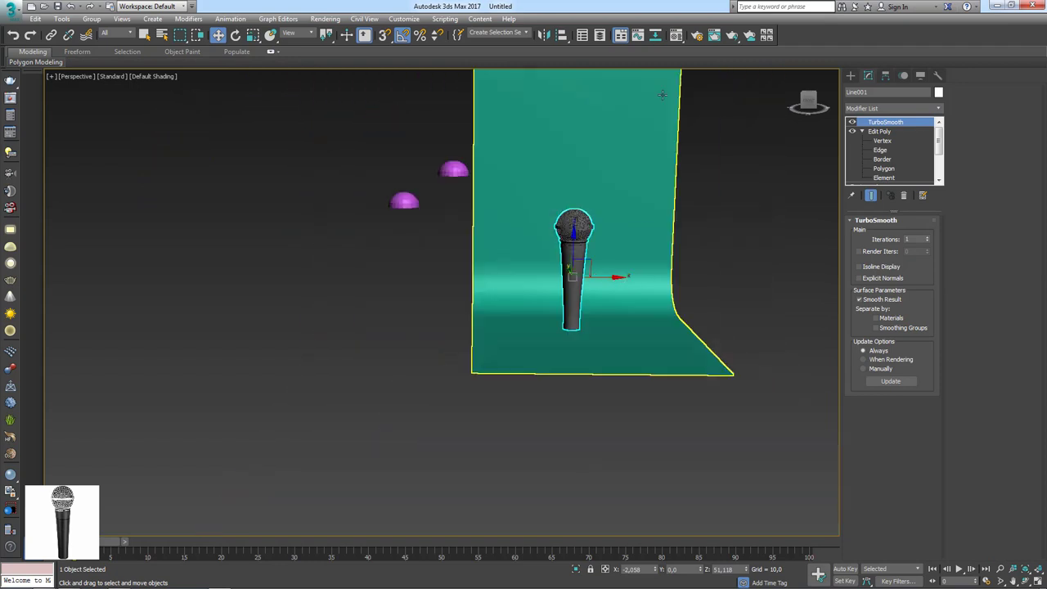
left_click(696, 35)
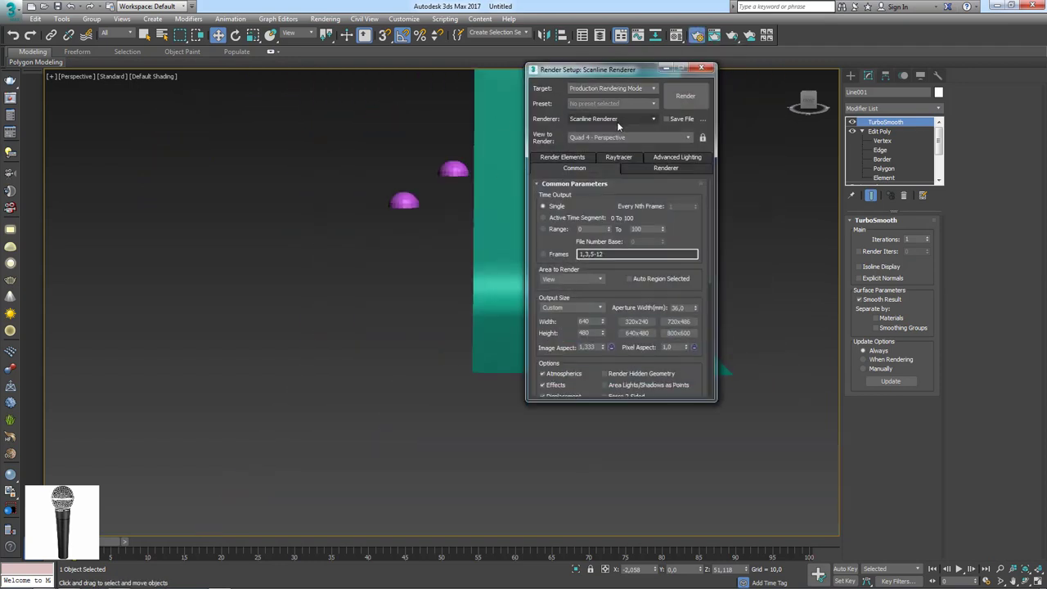
left_click(622, 119)
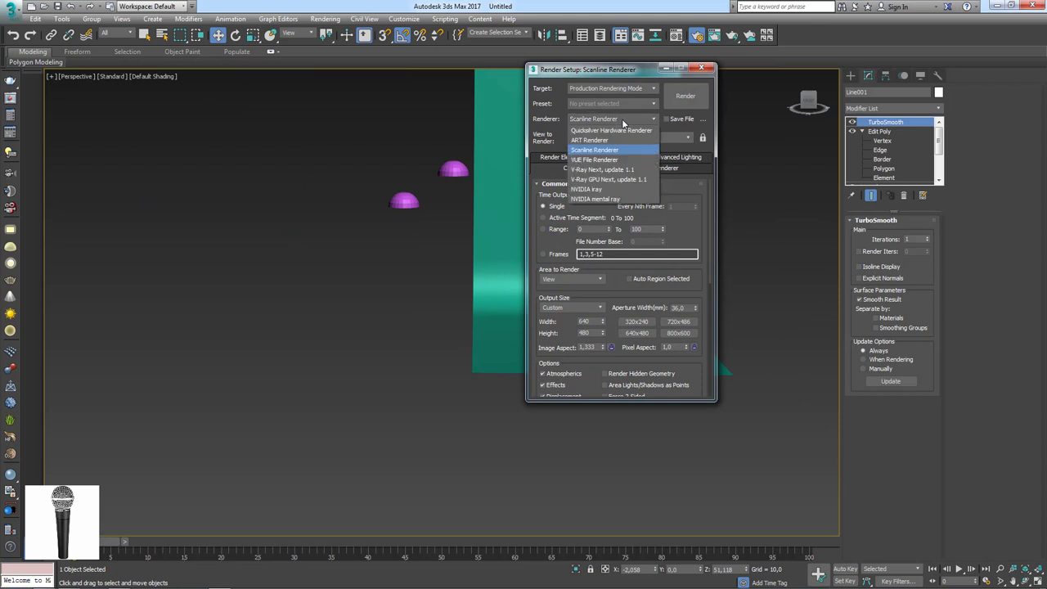
left_click(605, 169)
left_click_drag(627, 75, 293, 73)
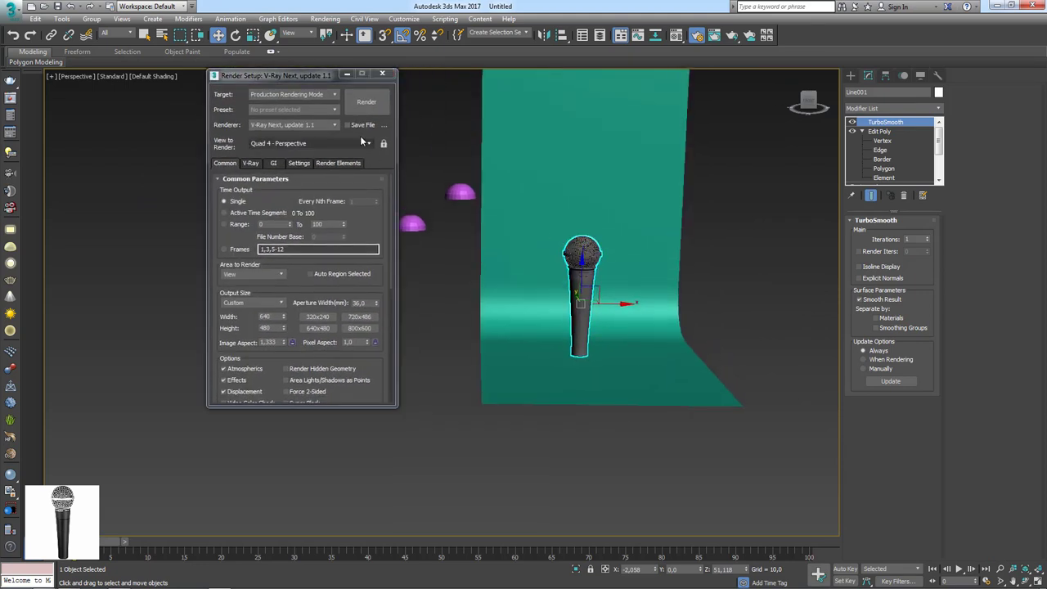
left_click(381, 74)
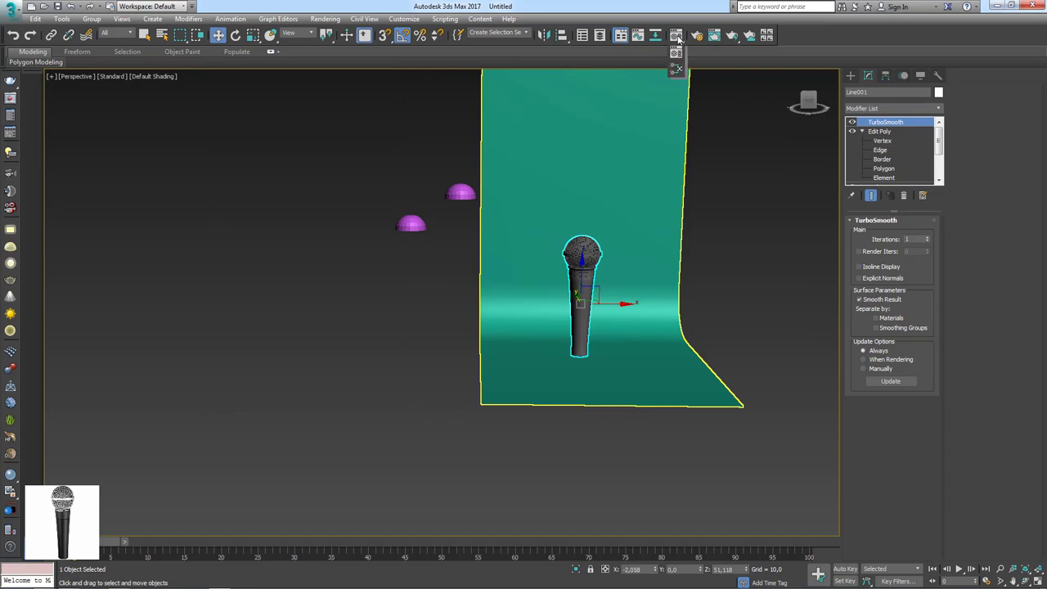
left_click(676, 36)
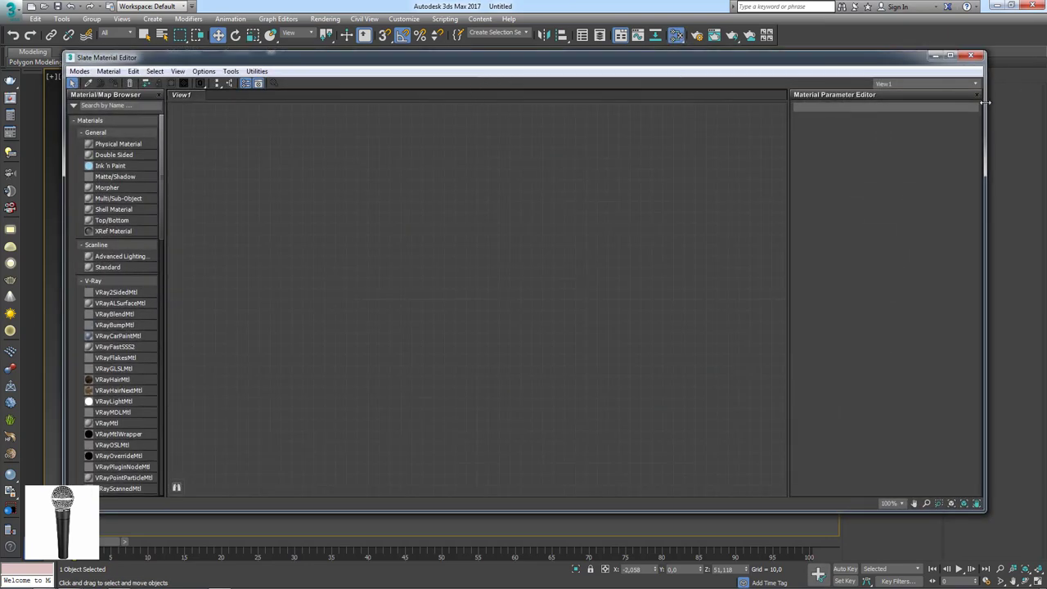
Step: Add a VRayMtl node in the Slate editor and set its diffuse colour to near-black 33,33,33
left_click_drag(986, 102, 872, 104)
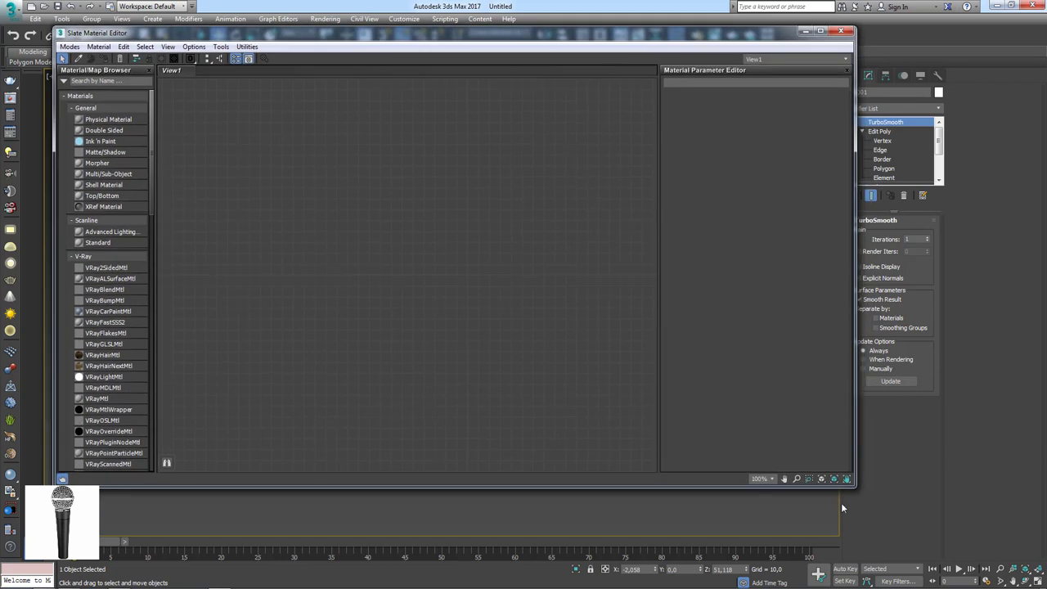
left_click_drag(856, 488, 1009, 547)
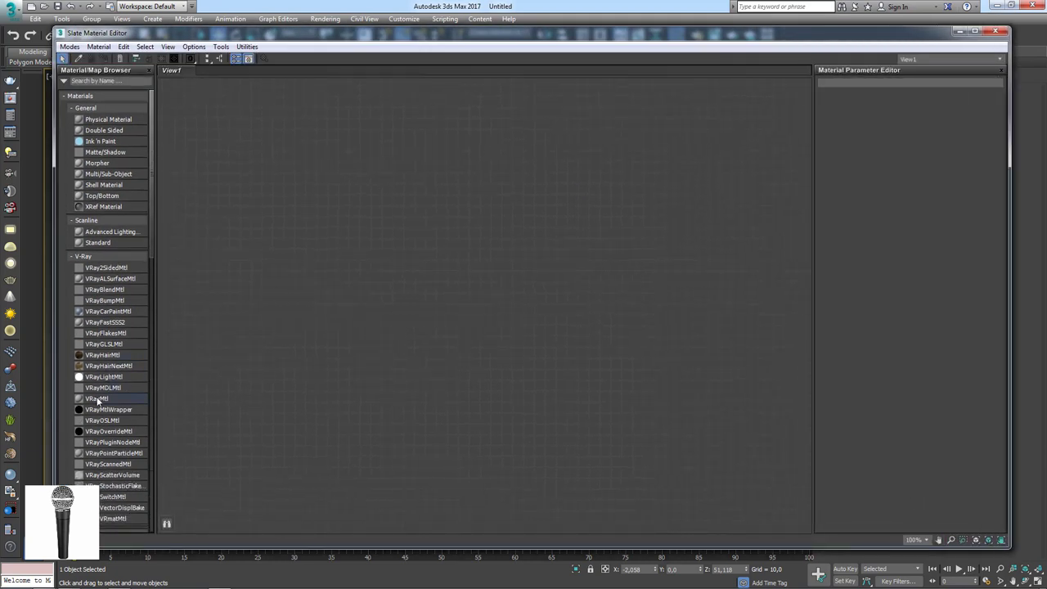
left_click_drag(97, 400, 209, 393)
left_click_drag(342, 166, 320, 136)
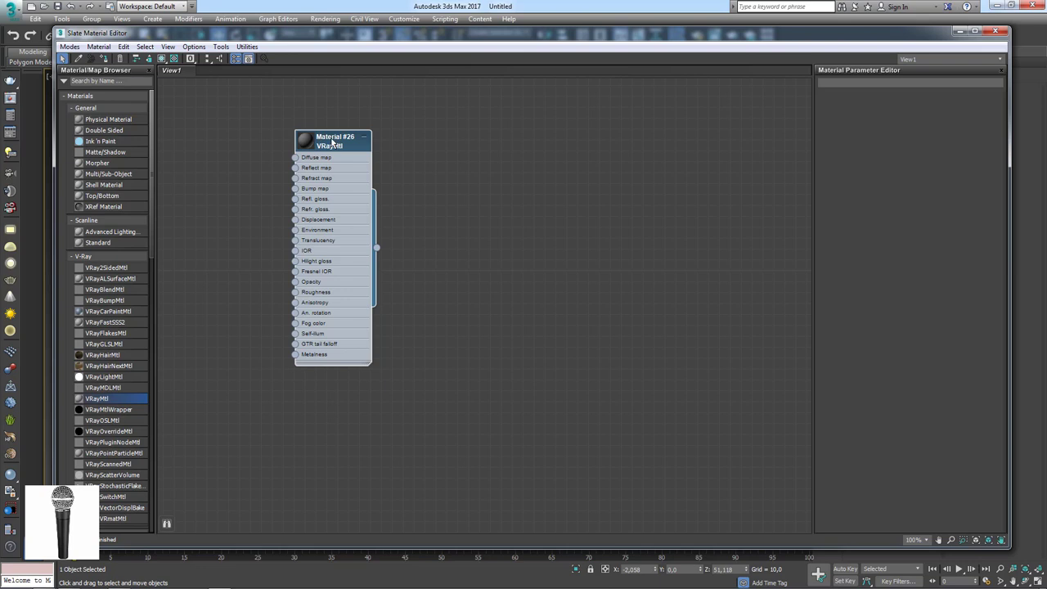
double_click(333, 143)
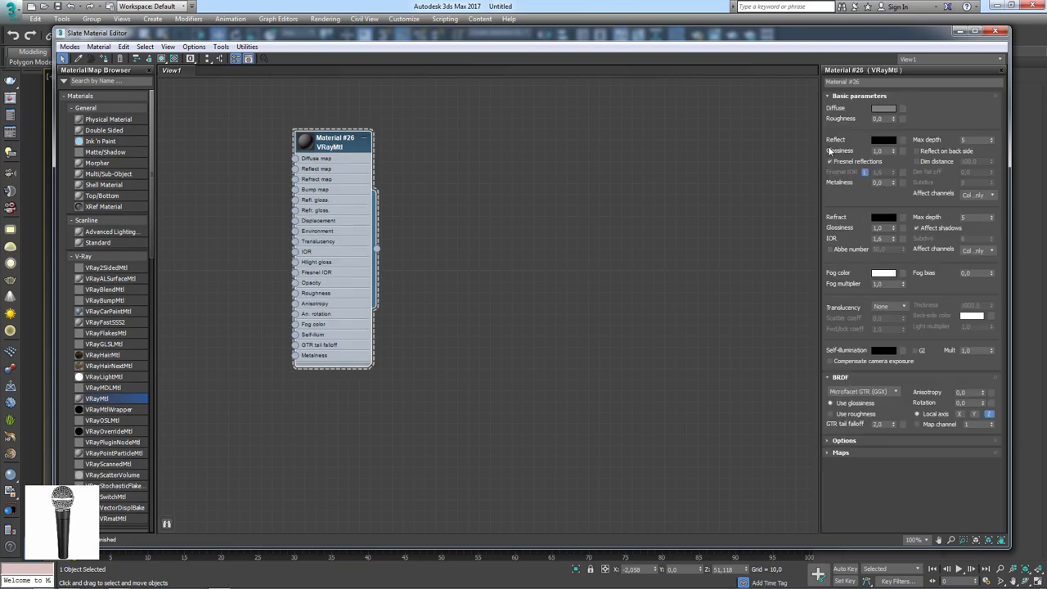
left_click(885, 112)
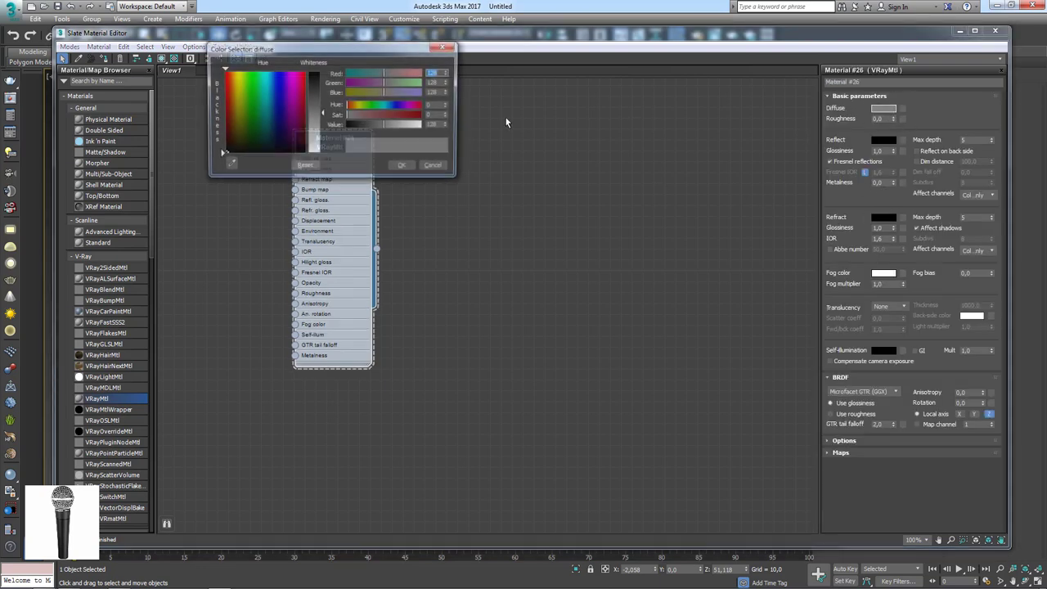
left_click_drag(385, 127, 358, 127)
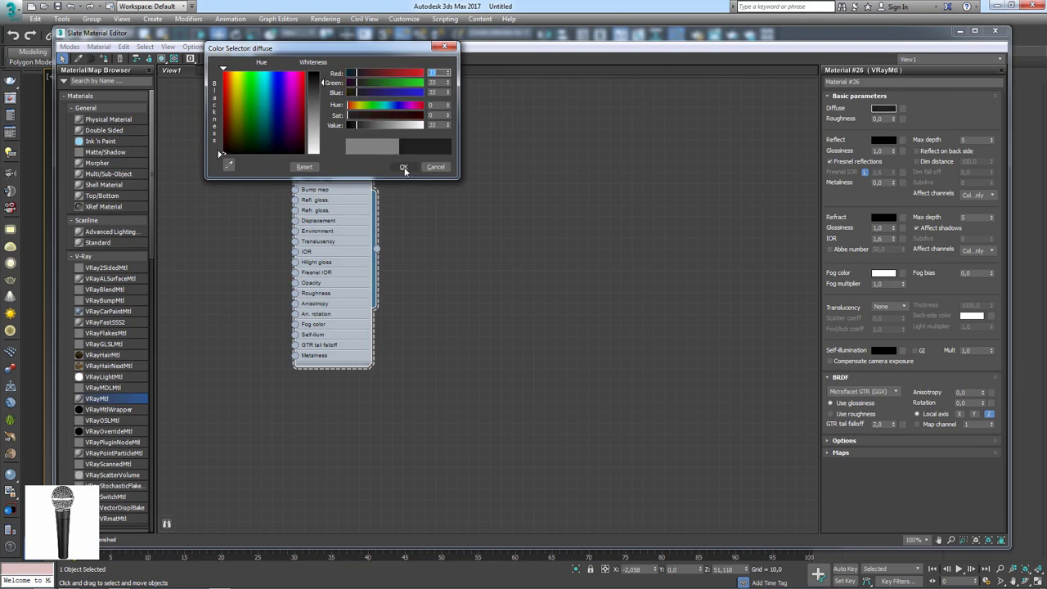
left_click(404, 167)
Step: Show a large preview on the Material #26 node with a checker background
left_click_drag(332, 148, 408, 159)
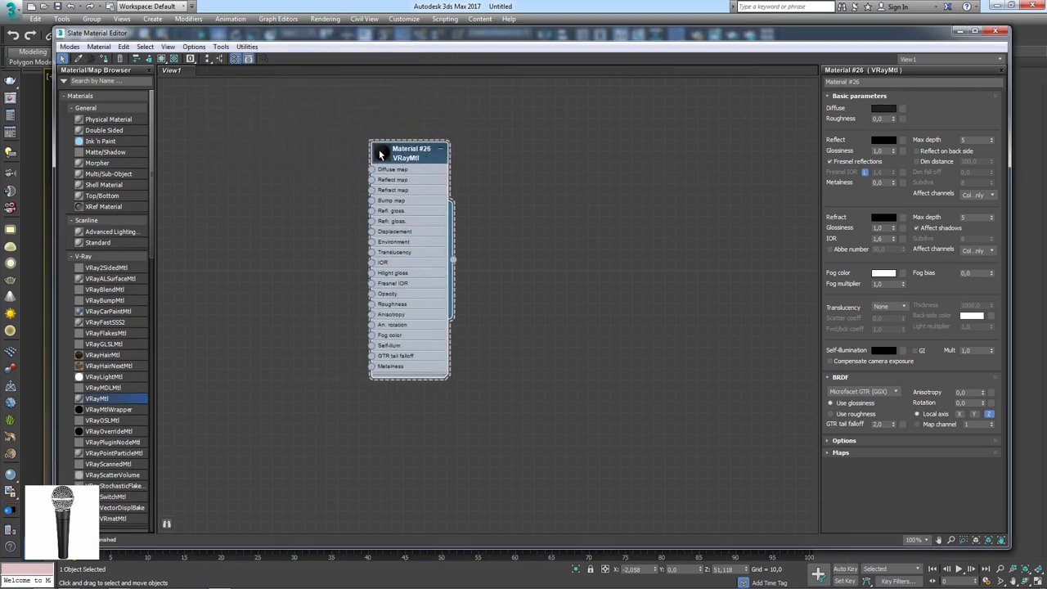
double_click(381, 151)
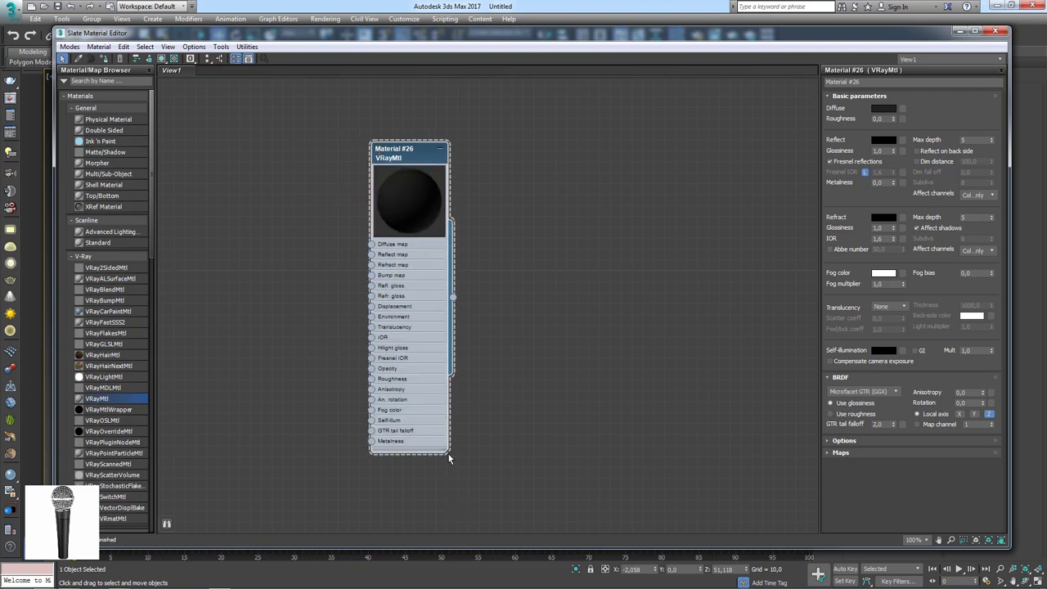
left_click_drag(448, 458, 602, 530)
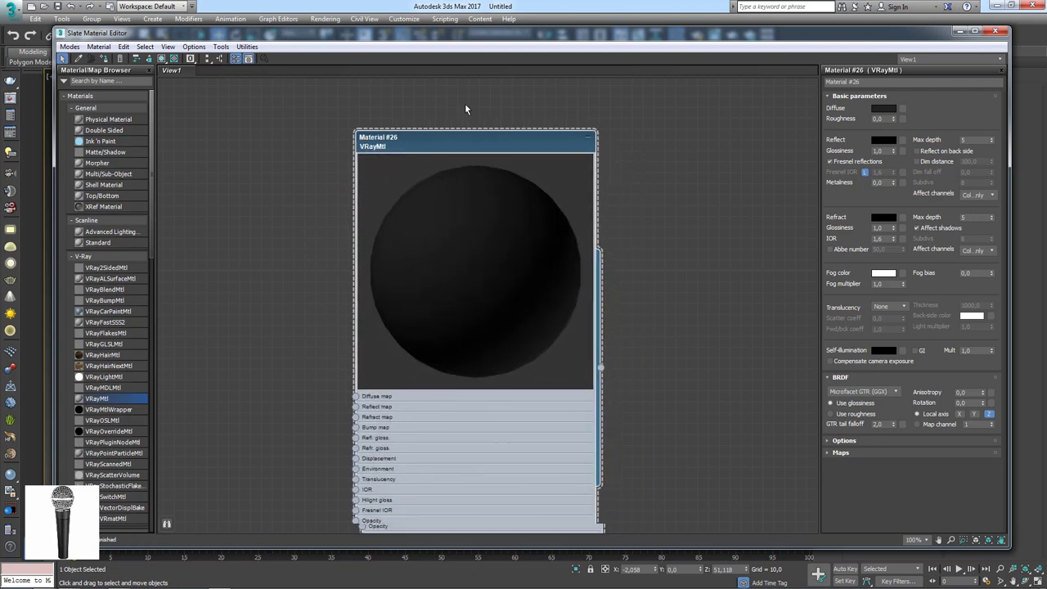
middle_click_drag(489, 227, 406, 152)
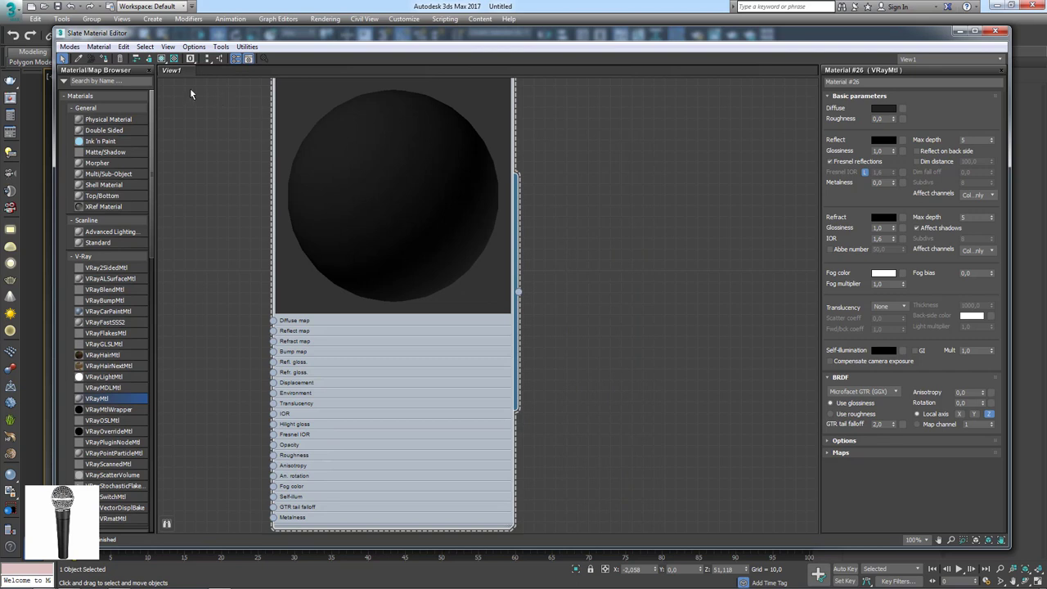
left_click(173, 58)
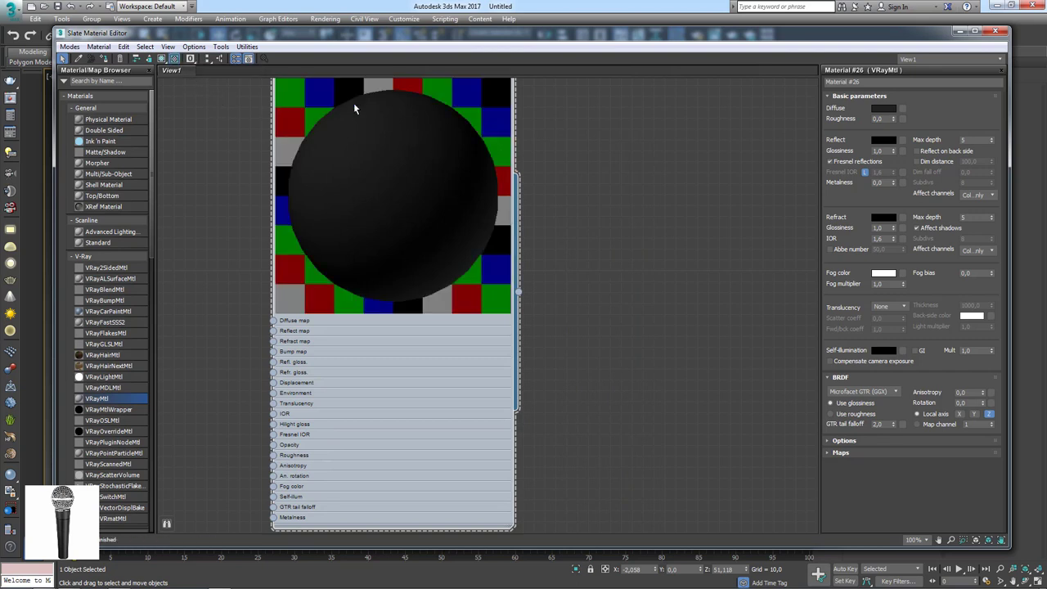
Step: Set Material #26's reflection colour to mid grey, RGB 129
left_click(884, 141)
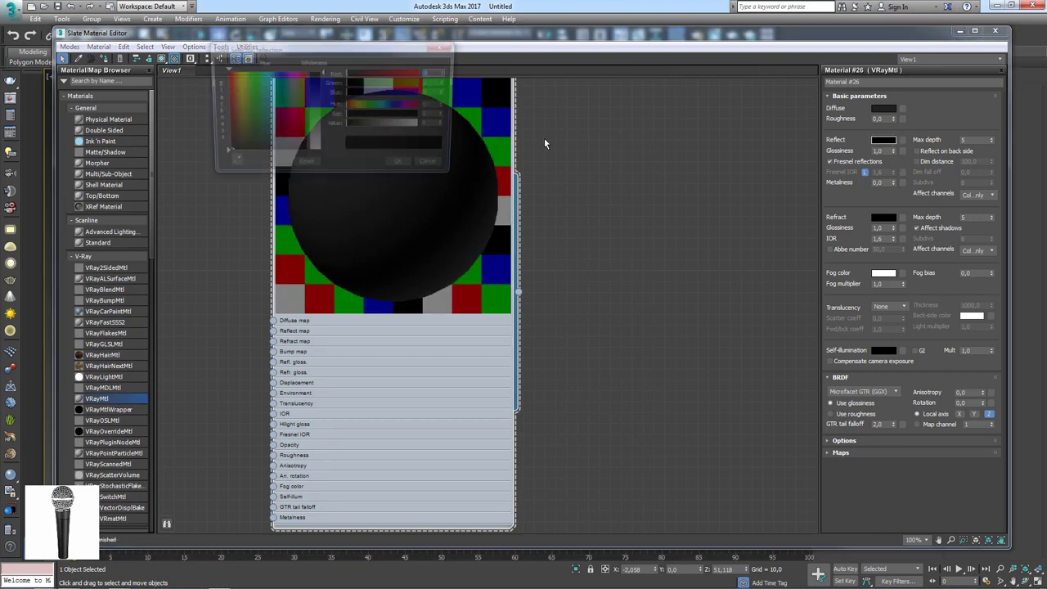
left_click_drag(327, 88, 325, 114)
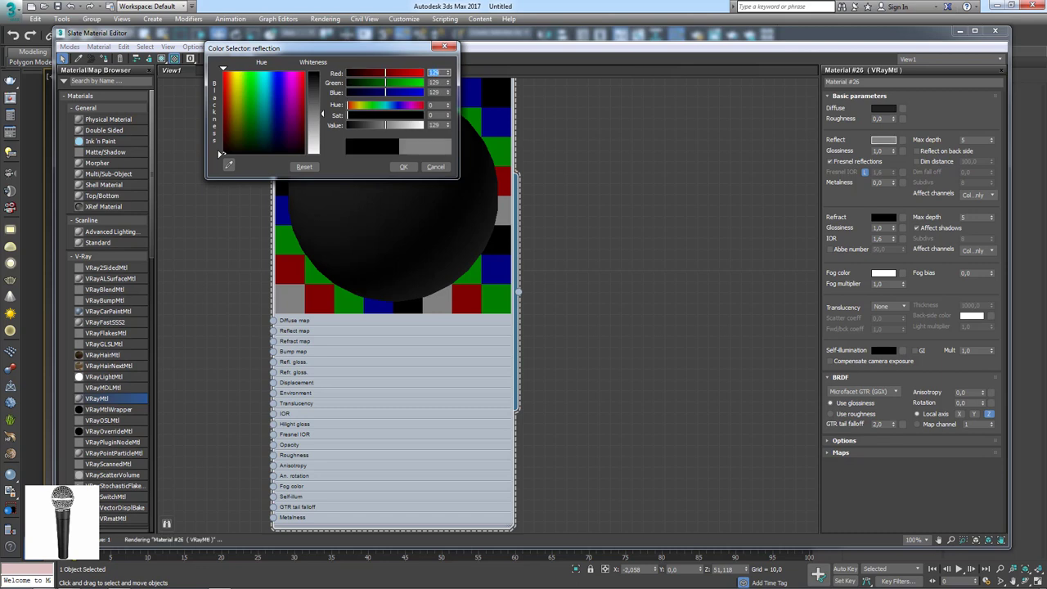
left_click(403, 167)
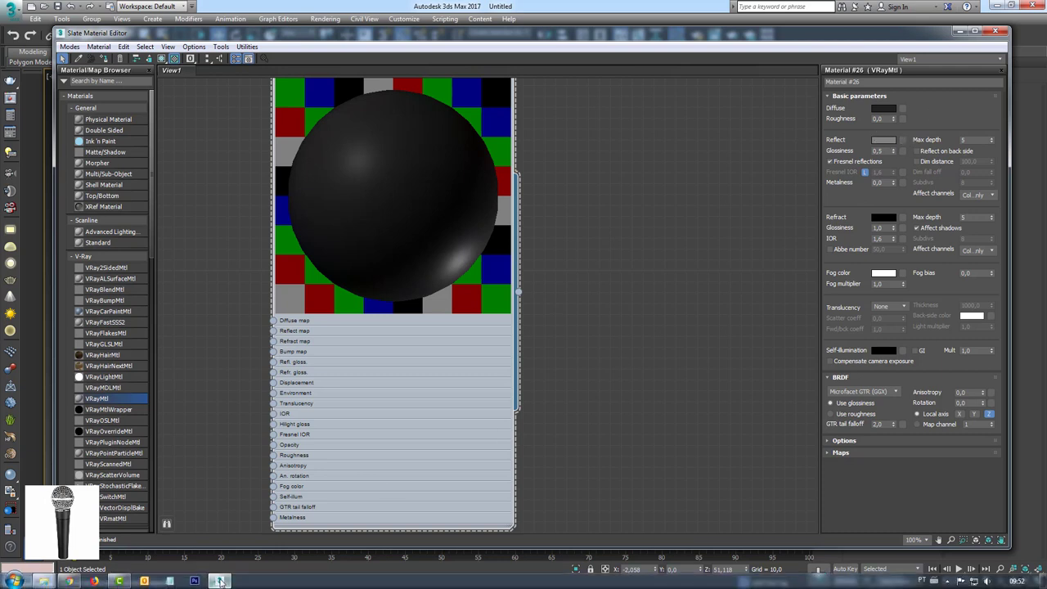
left_click(44, 581)
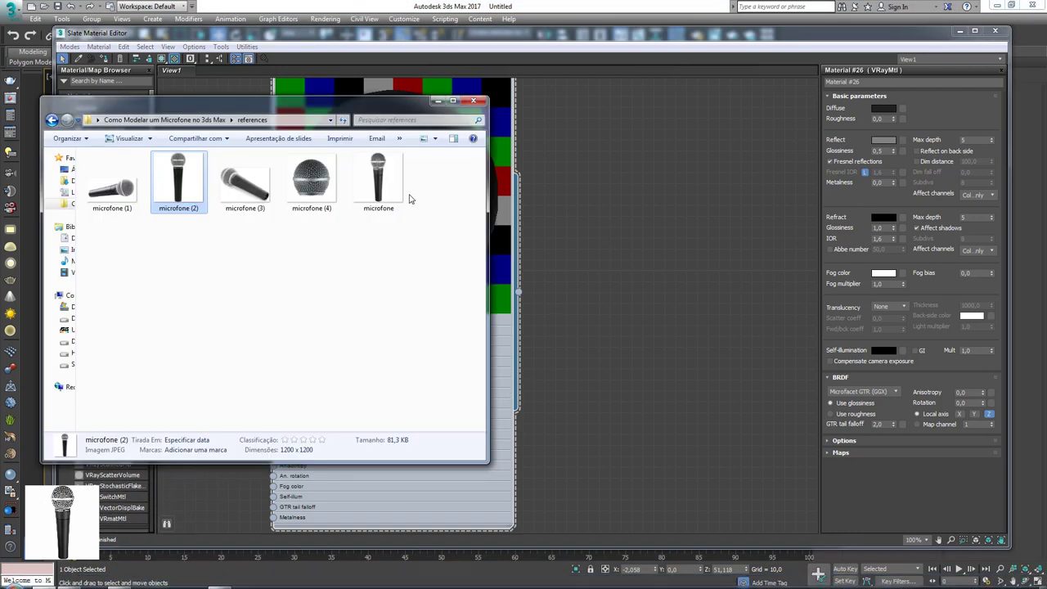
left_click(403, 209)
double_click(403, 209)
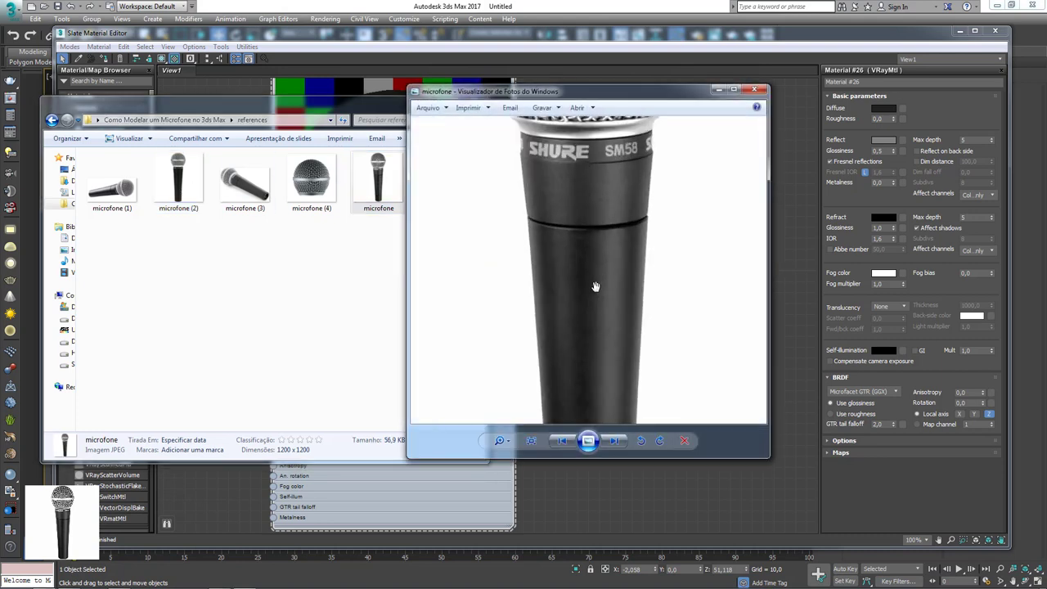
left_click_drag(579, 215, 623, 208)
mouse_move(627, 249)
left_mouse_down()
mouse_move(626, 271)
mouse_move(620, 240)
mouse_move(691, 245)
left_mouse_up()
key("Escape")
key("Escape")
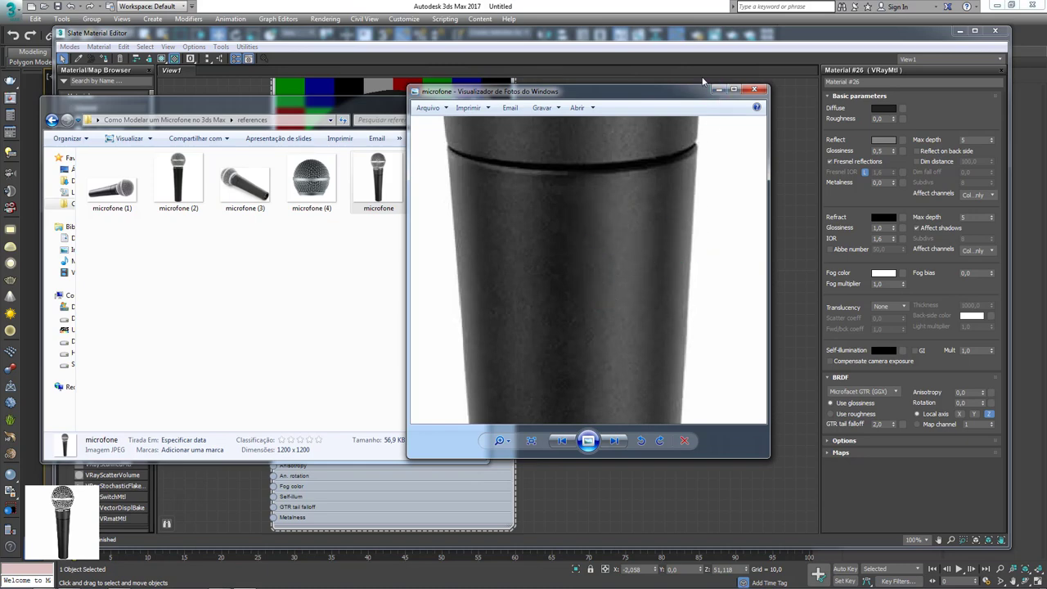
left_click(717, 88)
left_click(437, 100)
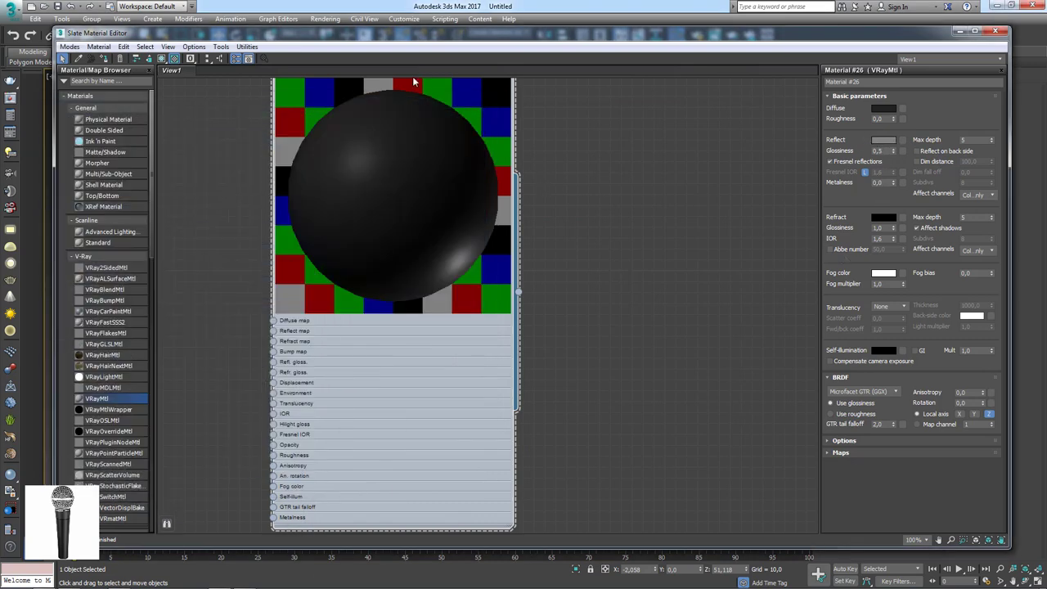
Step: Add a Noise map node and wire its output into Material #26's Reflect map
mouse_move(196, 161)
middle_mouse_down()
mouse_move(295, 205)
mouse_move(382, 219)
middle_mouse_up()
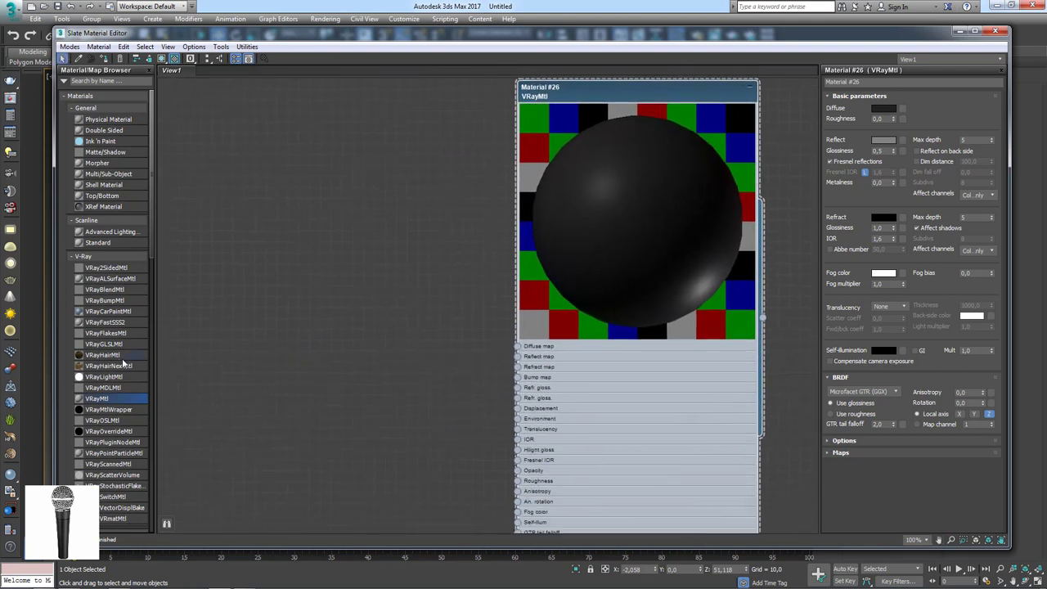
scroll(413, 344, "down", 2)
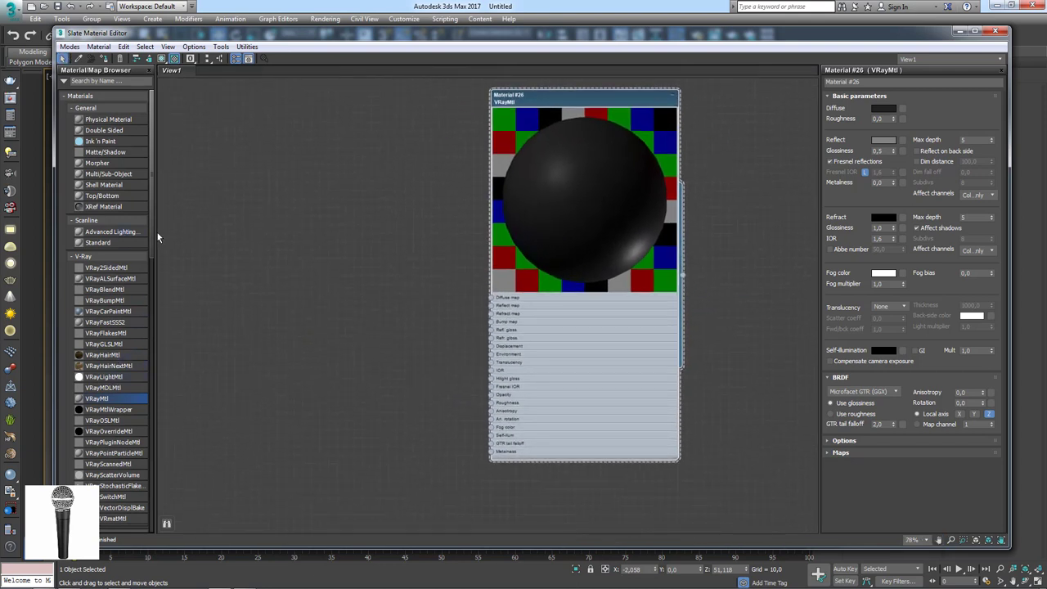
left_click_drag(158, 237, 156, 392)
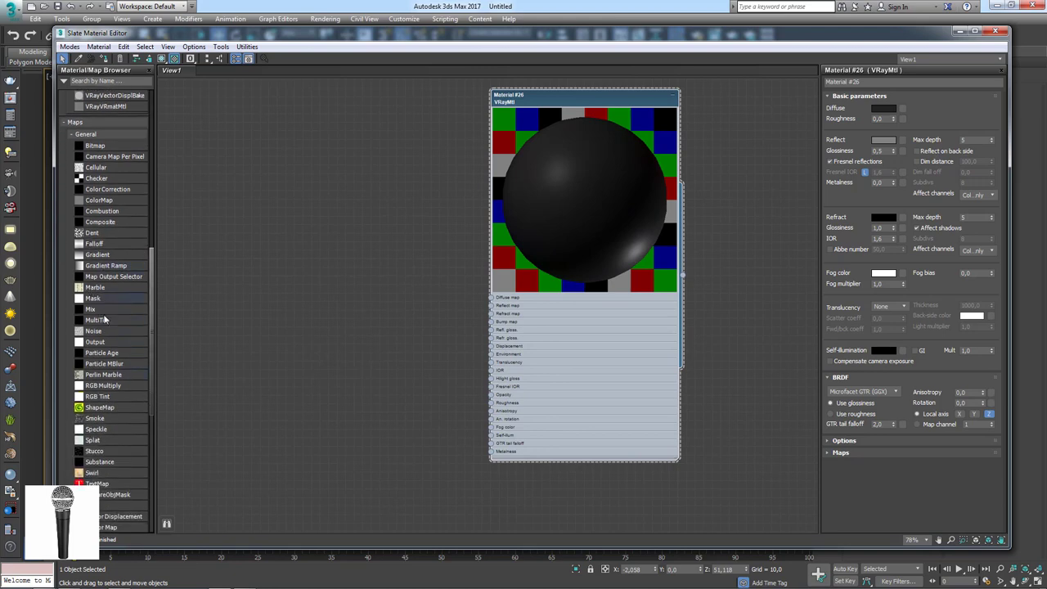
left_click_drag(94, 332, 255, 196)
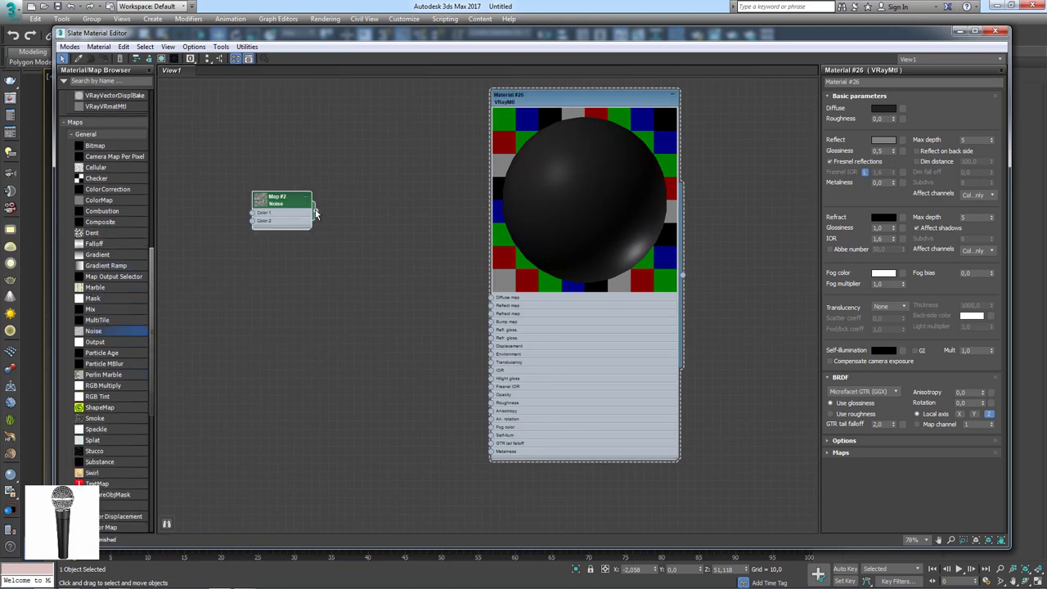
left_click_drag(314, 211, 492, 312)
Step: Set the Noise map to High 0,8, Low 0,4 and Size 0,5, enlarging its preview
double_click(289, 202)
left_click(261, 200)
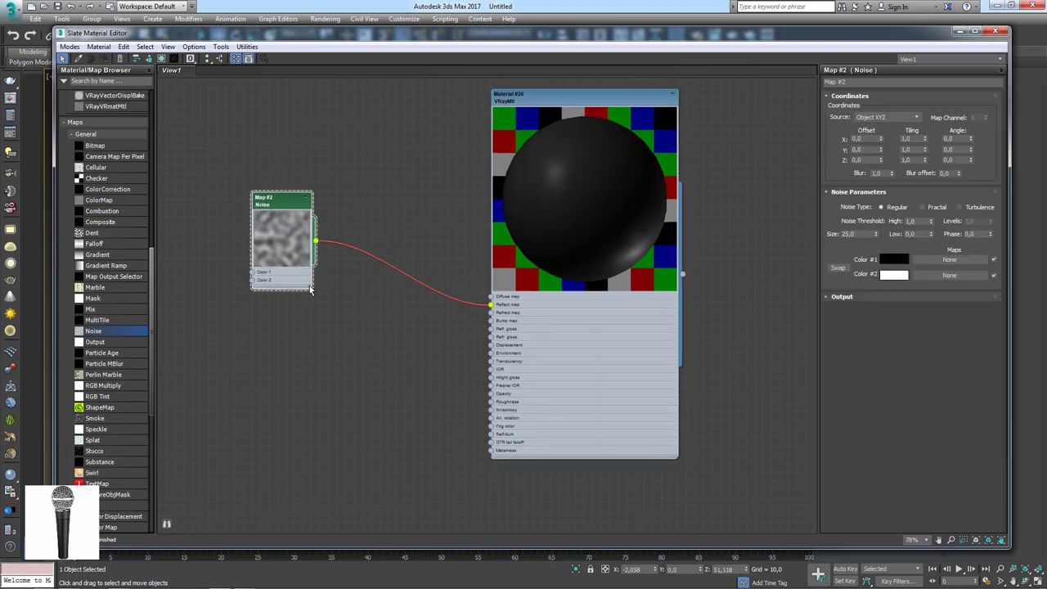
left_click_drag(311, 286, 444, 386)
left_click_drag(380, 199, 361, 115)
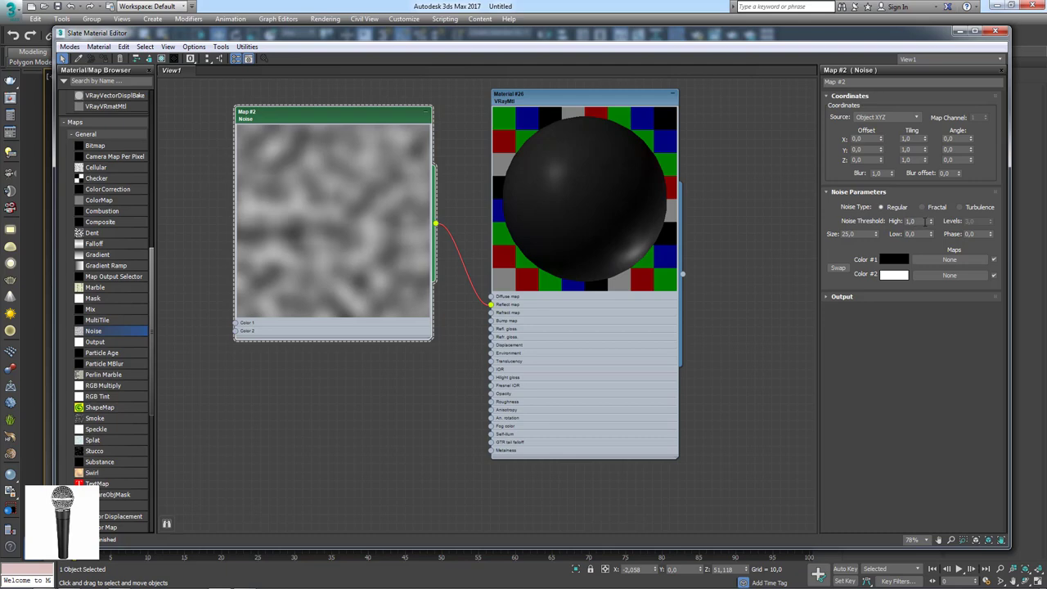
left_click(911, 221)
type("0,8")
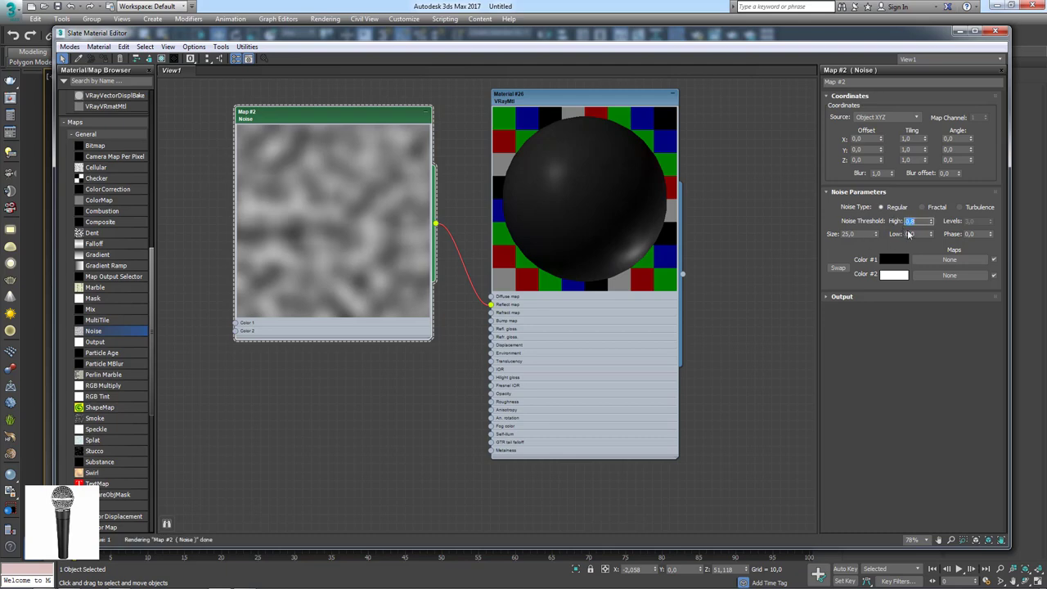
key("Return")
left_click(922, 236)
type("0,4")
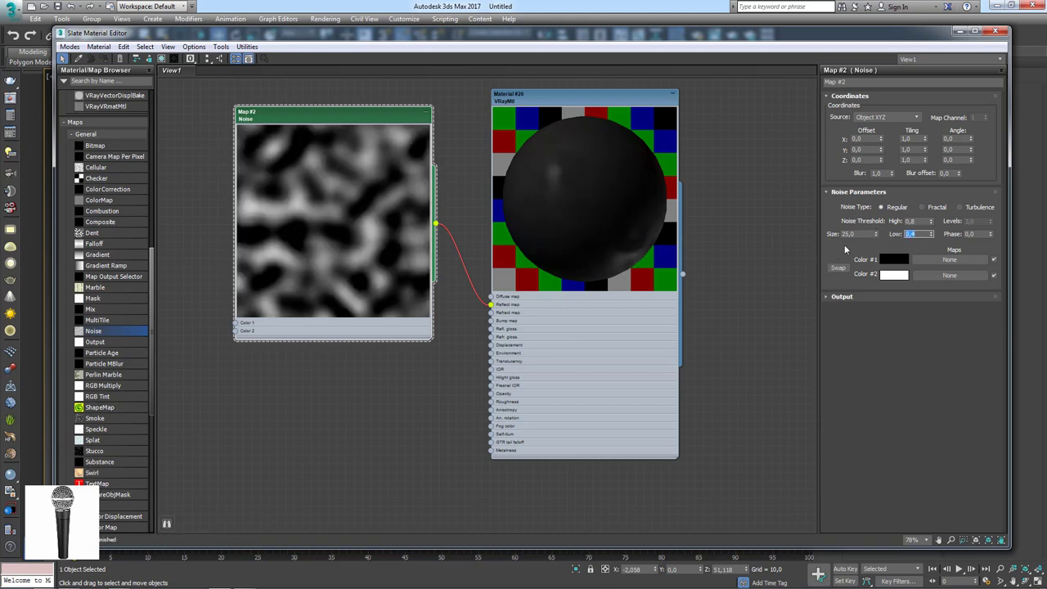
left_click(861, 236)
type("0,5")
key("Return")
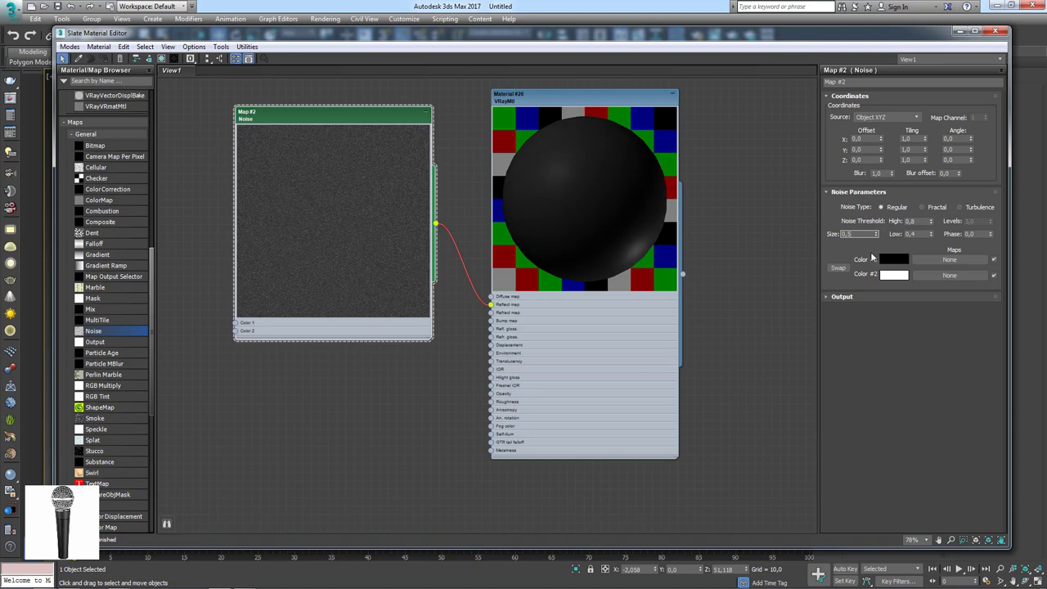
Step: Shift the nodes left and reframe the node view so both nodes fit
left_click_drag(640, 99, 632, 99)
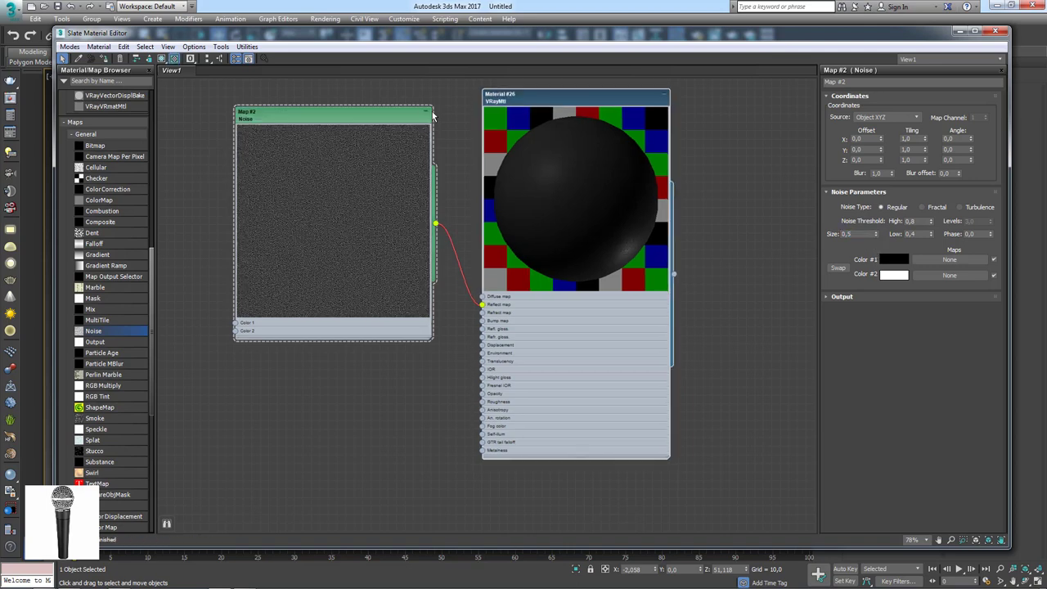
left_click_drag(405, 116, 371, 116)
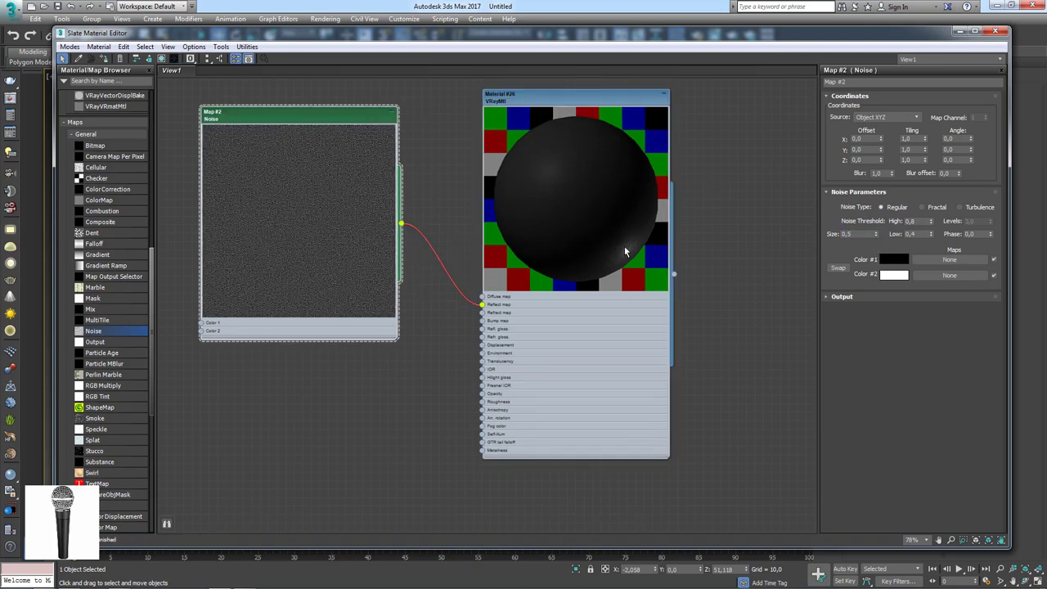
scroll(624, 245, "up", 1)
scroll(545, 175, "up", 1)
scroll(542, 144, "up", 1)
scroll(566, 197, "up", 2)
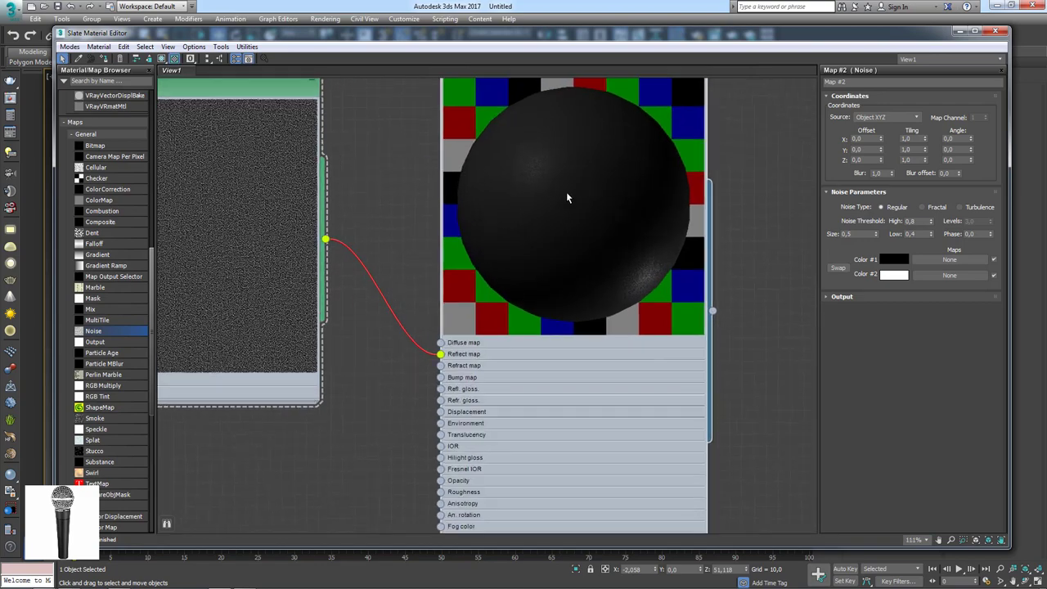
scroll(566, 197, "up", 1)
mouse_move(546, 149)
left_mouse_down()
mouse_move(516, 164)
mouse_move(548, 180)
mouse_move(536, 143)
left_mouse_up()
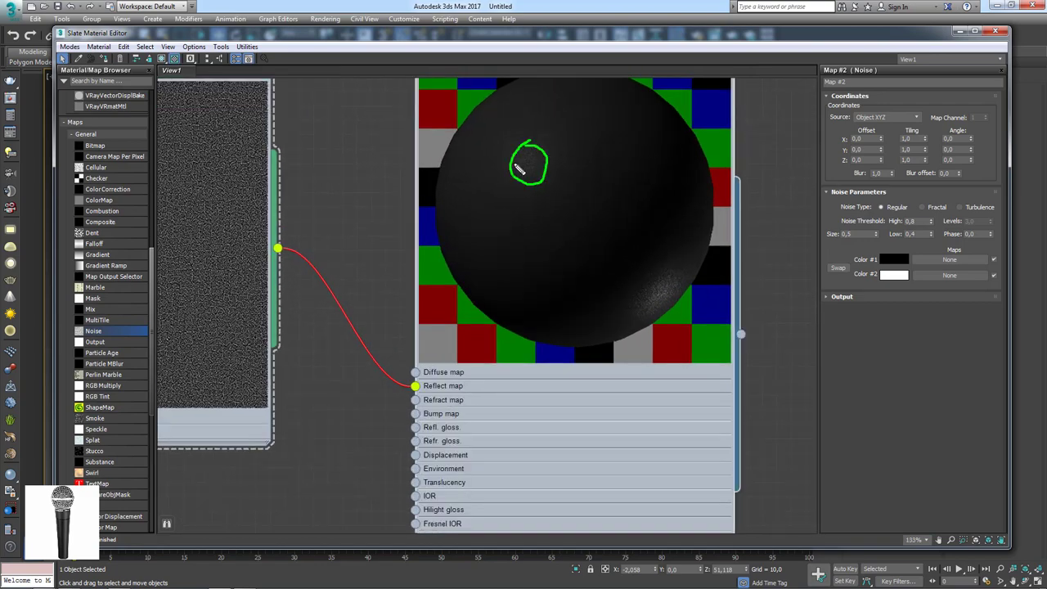
scroll(568, 210, "down", 1)
scroll(570, 222, "down", 2)
scroll(467, 273, "down", 2)
middle_click_drag(467, 273, 501, 194)
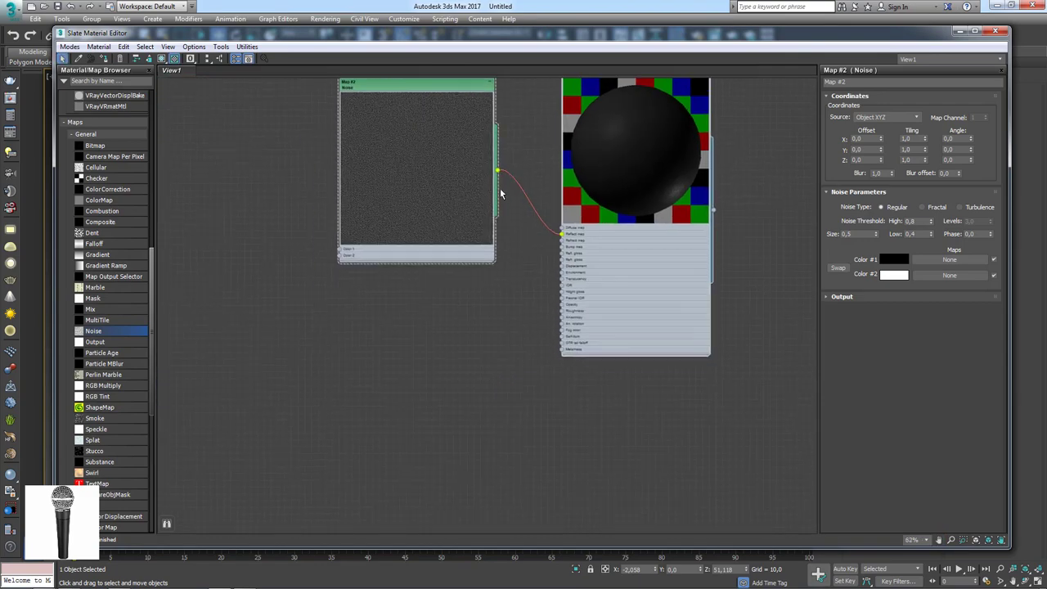
scroll(530, 215, "up", 1)
scroll(530, 218, "up", 2)
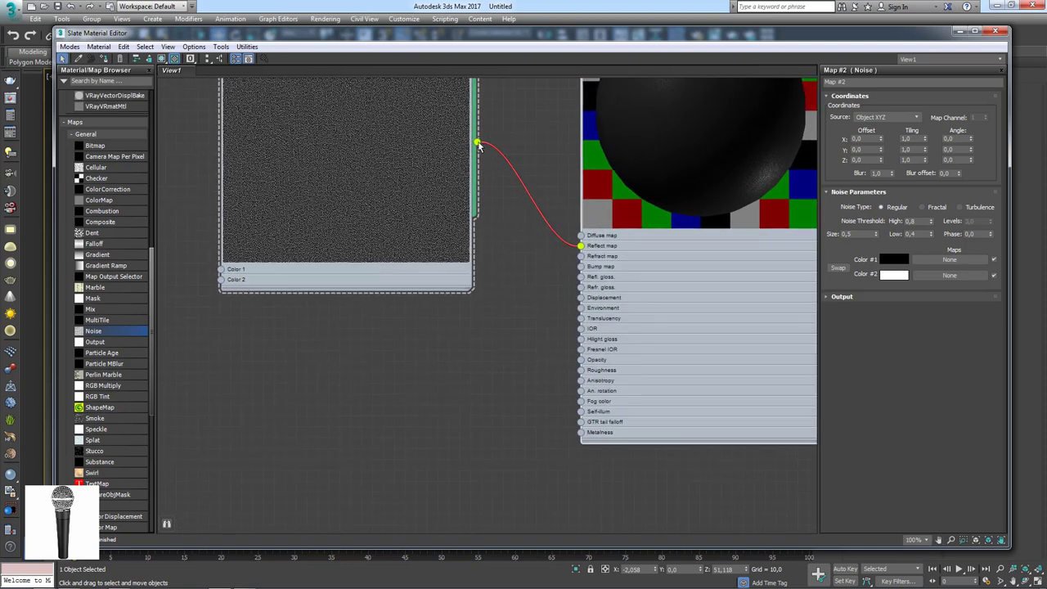
Step: Wire the same Noise map output into Material #26's Bump map input
left_click_drag(476, 142, 528, 344)
left_click_drag(527, 343, 582, 273)
middle_click_drag(683, 104, 595, 294)
scroll(595, 295, "up", 2)
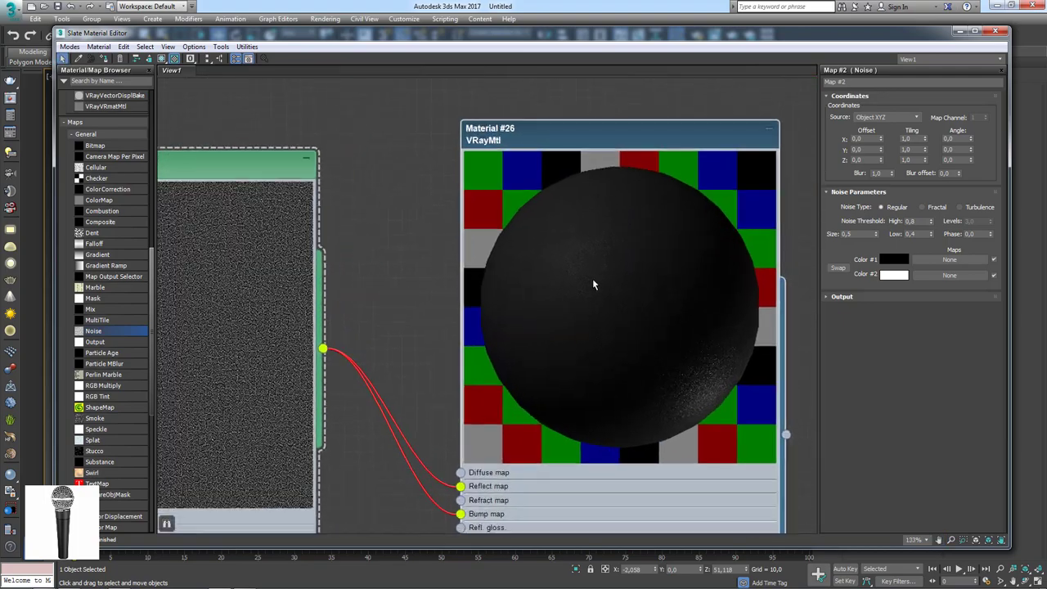
scroll(605, 311, "up", 1)
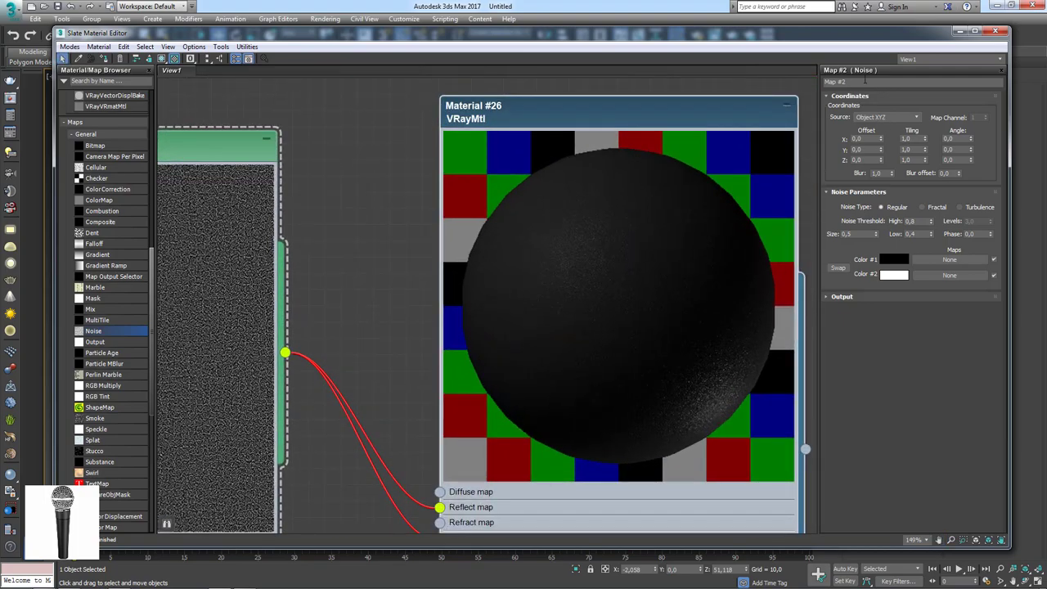
Step: Set the material's Bump amount to 5,0 in the Maps rollout
left_click(639, 110)
scroll(646, 163, "down", 2)
scroll(649, 175, "down", 1)
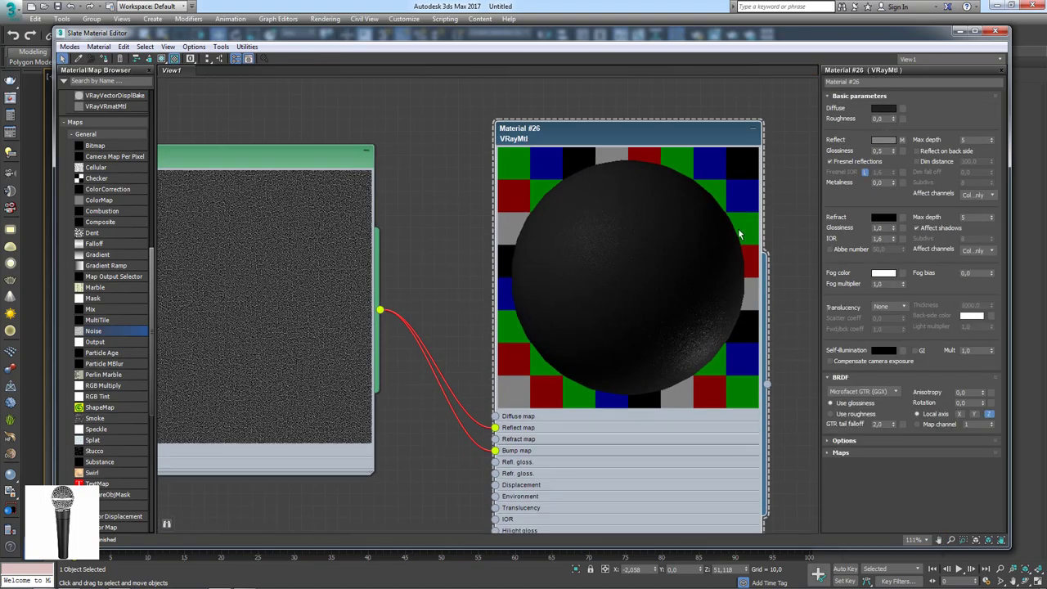
left_click(829, 454)
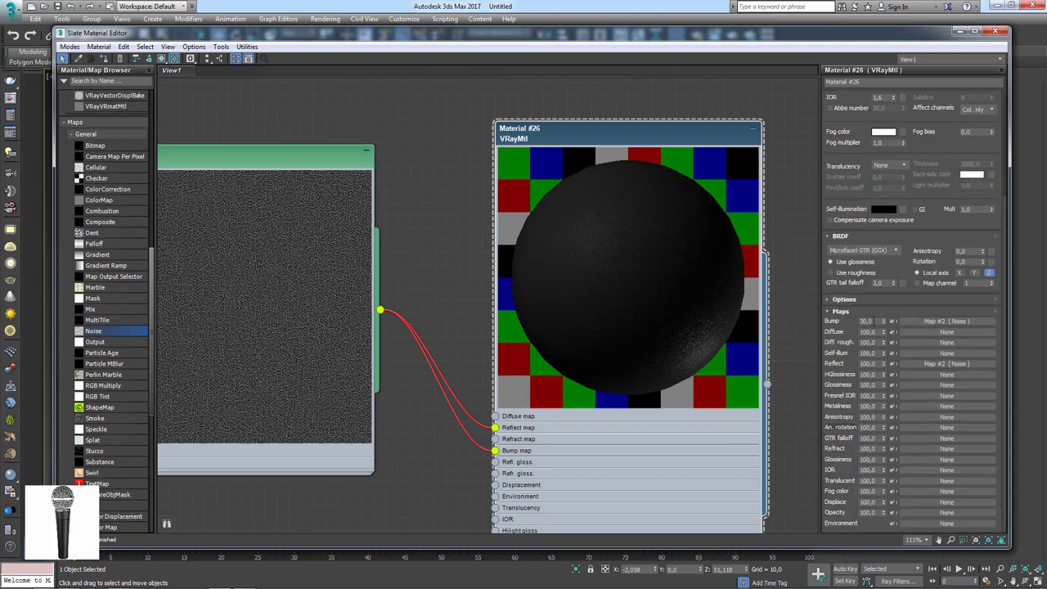
double_click(870, 322)
type("5")
key("Return")
mouse_move(575, 236)
left_mouse_down()
mouse_move(612, 245)
mouse_move(615, 211)
left_mouse_up()
key("Escape")
Step: Collapse the material and Noise nodes to their headers and zoom out
left_click(753, 129)
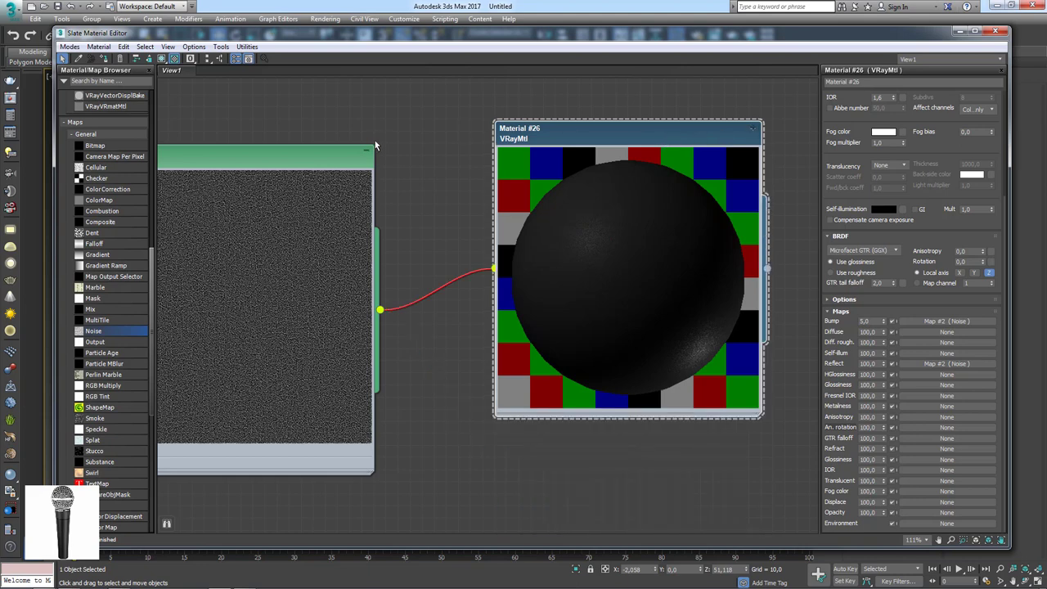
left_click(367, 151)
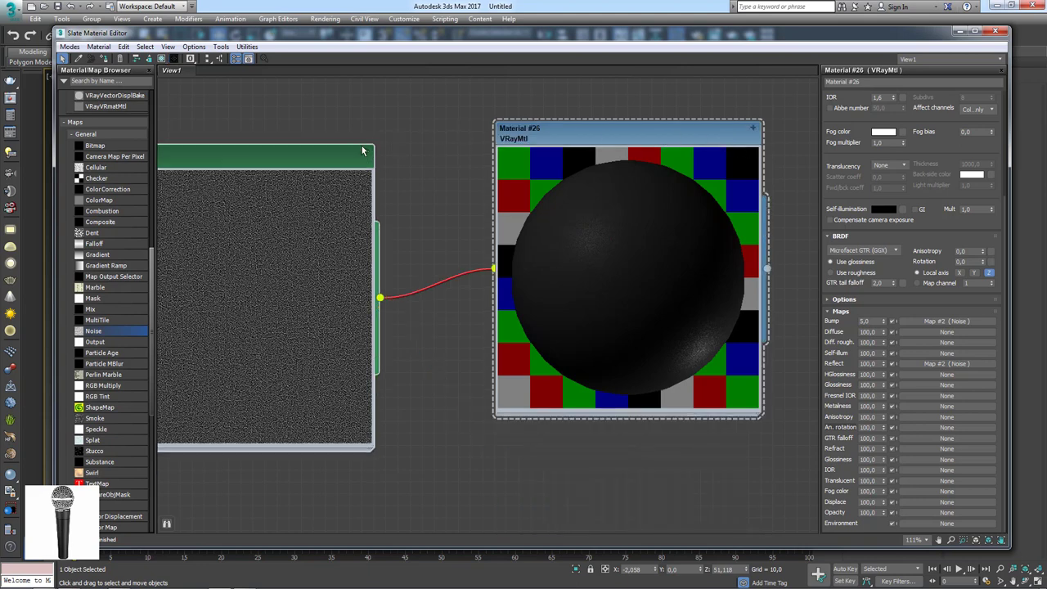
left_click(362, 145)
double_click(358, 139)
double_click(329, 217)
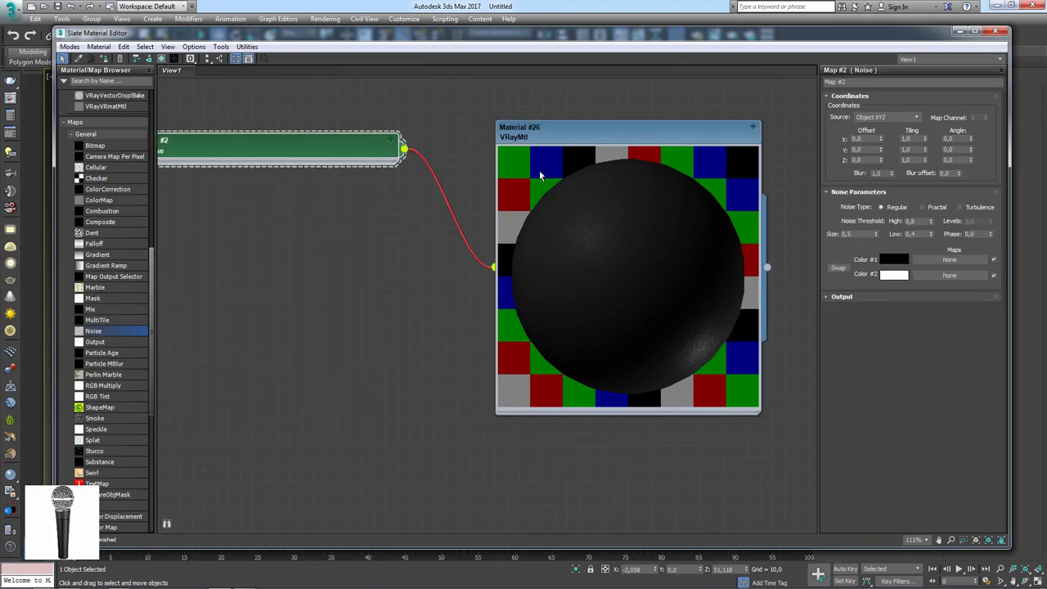
double_click(621, 224)
left_click_drag(677, 130, 640, 130)
scroll(598, 201, "down", 5)
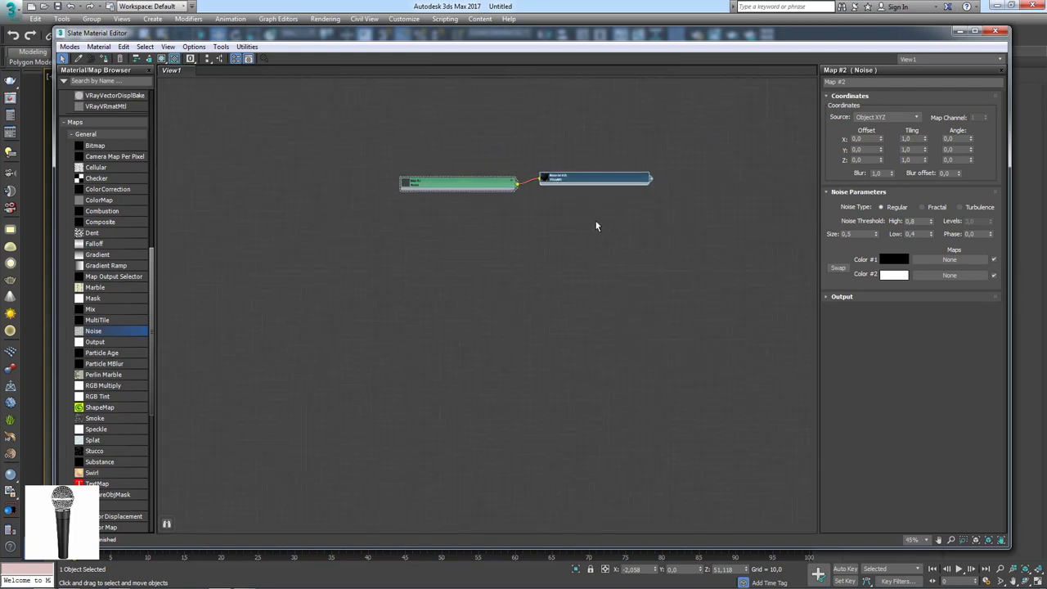
scroll(595, 221, "down", 2)
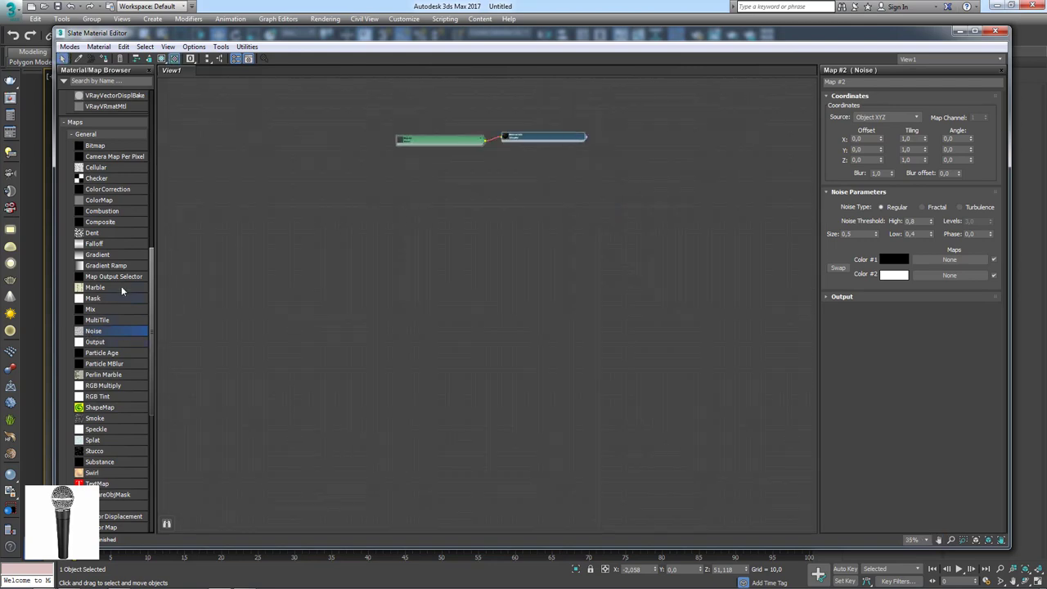